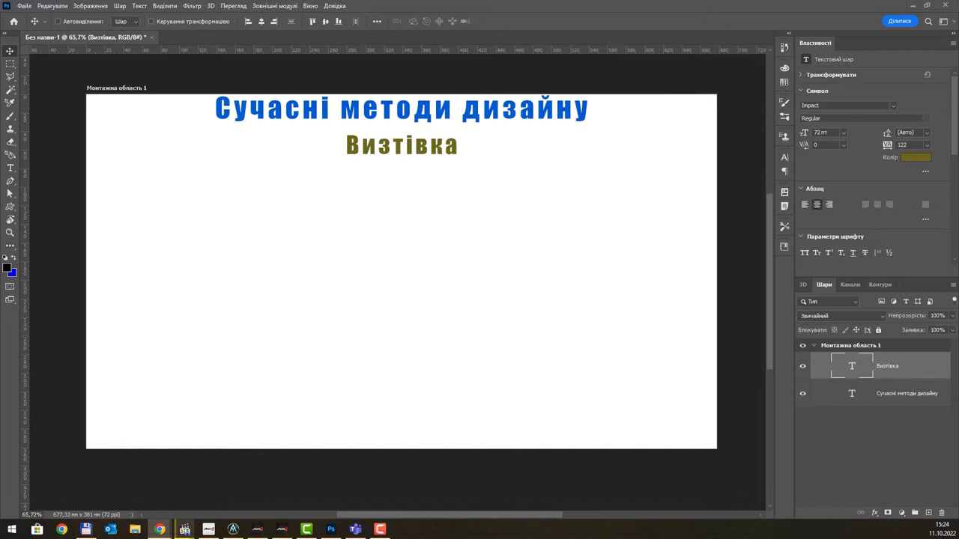
- Create a new Print document of 90 × 50 mm at 300 ppi, measured in millimetres
{"action": "left_click", "coordinate": [23, 6]}
{"action": "left_click", "coordinate": [29, 17]}
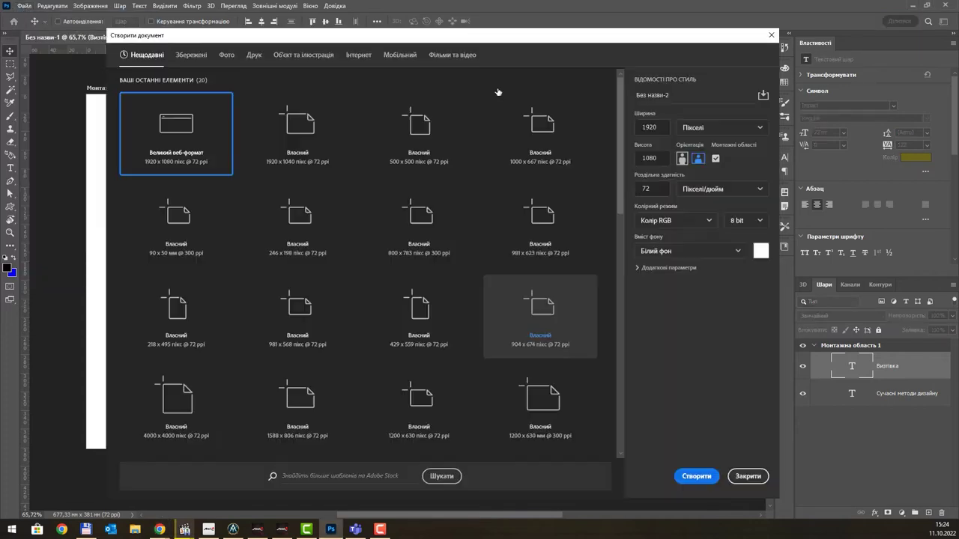
{"action": "left_click", "coordinate": [254, 54]}
{"action": "left_click", "coordinate": [721, 128]}
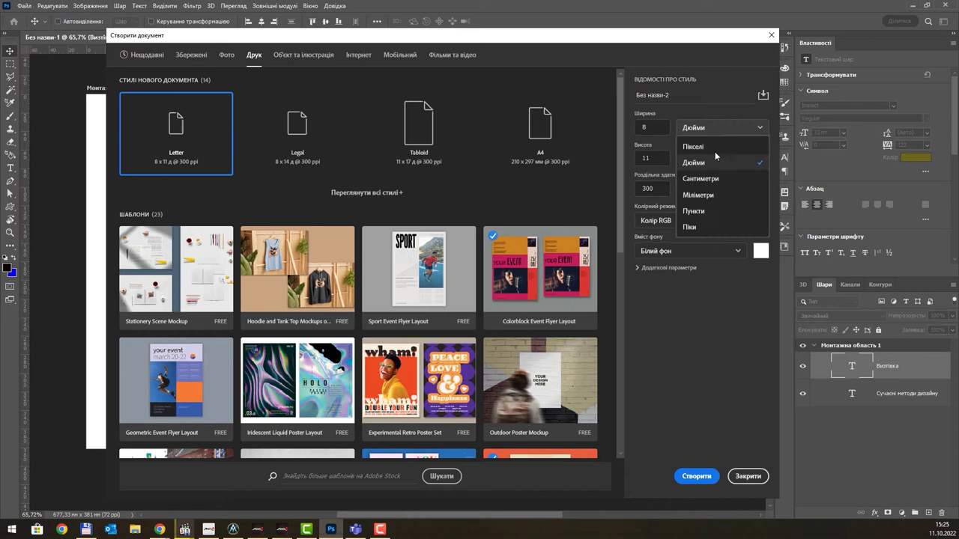
{"action": "left_click", "coordinate": [709, 196]}
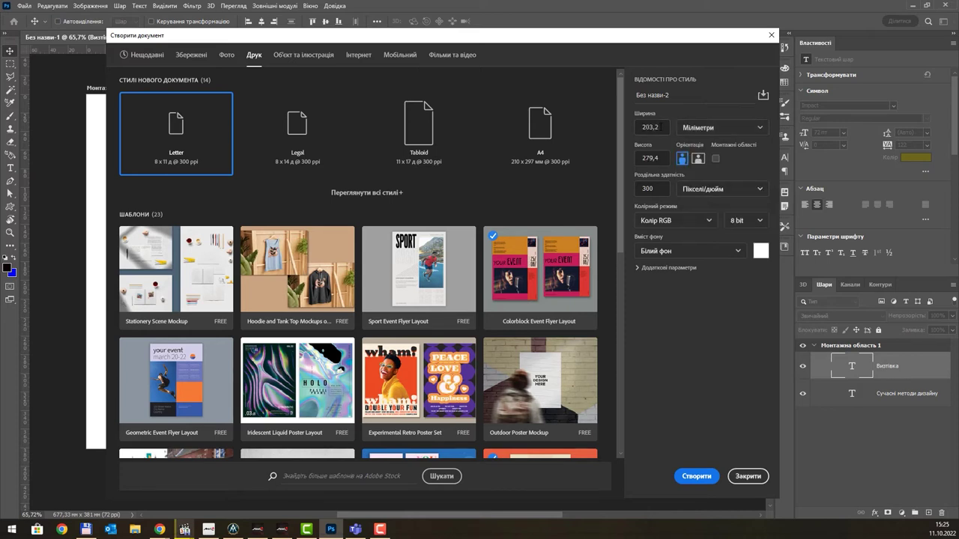
{"action": "type", "text": "90"}
{"action": "key", "text": "Tab"}
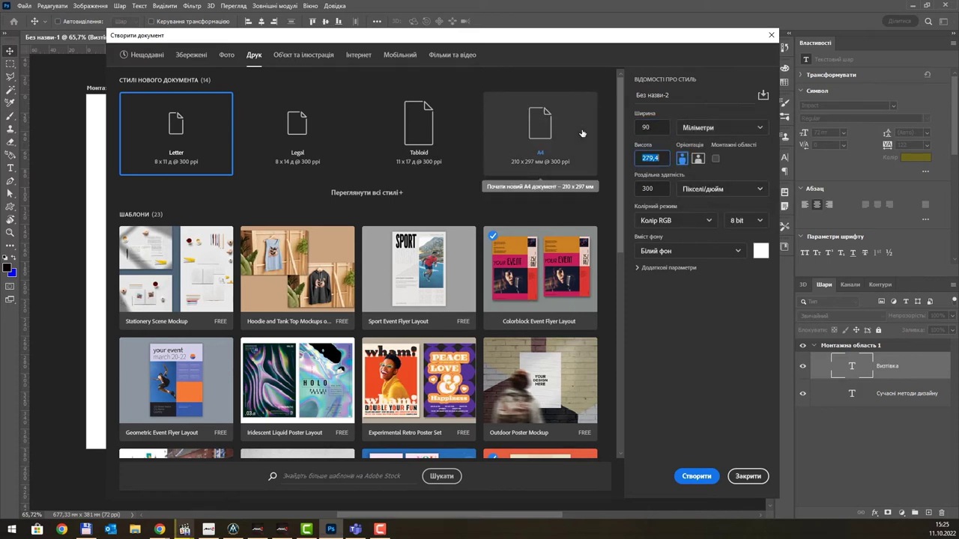
{"action": "type", "text": "50"}
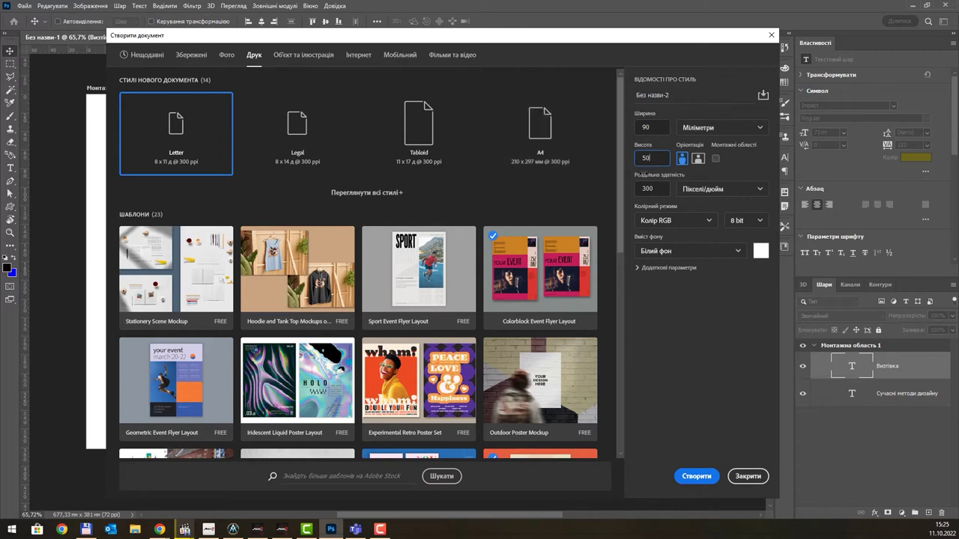
{"action": "key", "text": "Tab"}
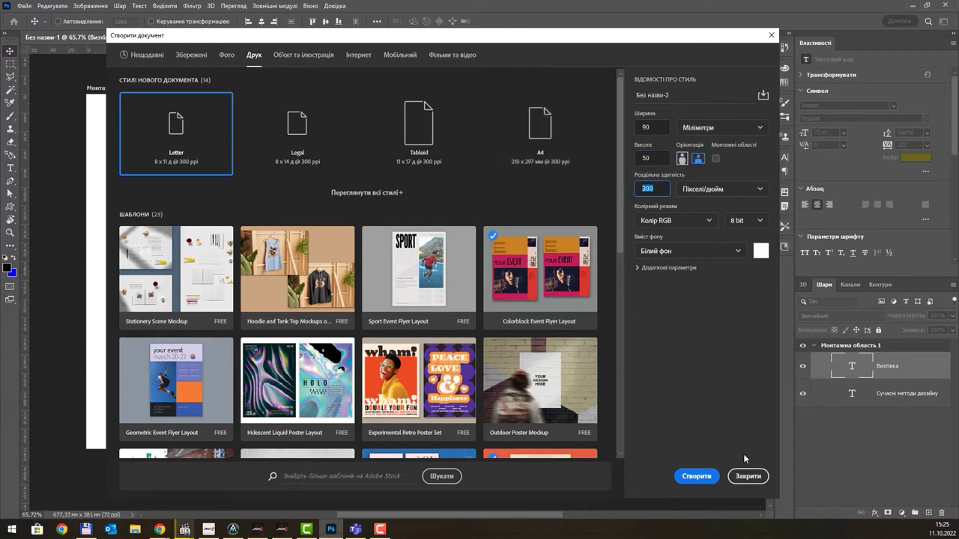
{"action": "left_click", "coordinate": [690, 479]}
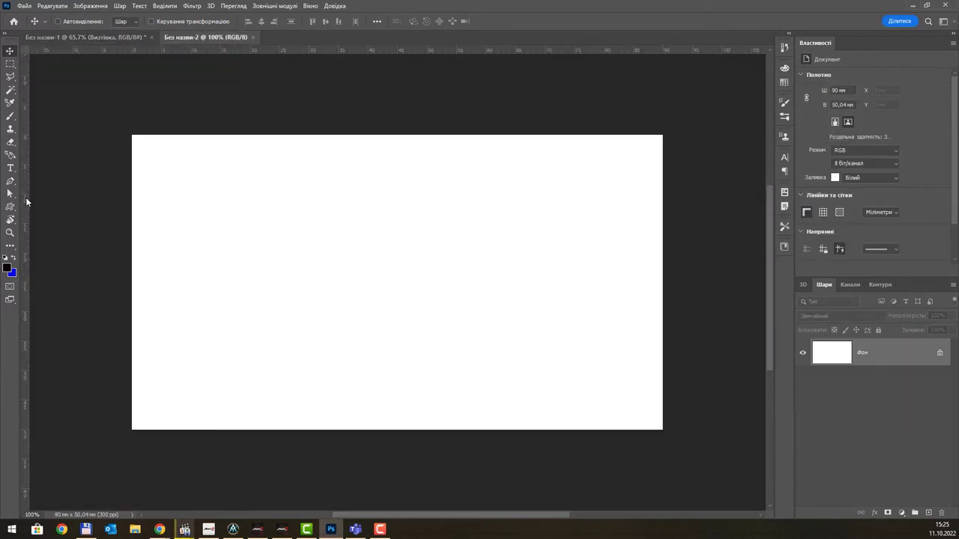
- Drag guides onto the left, top, bottom and right edges of the 90 × 50 mm canvas
{"action": "left_click_drag", "start_coordinate": [27, 203], "coordinate": [131, 203]}
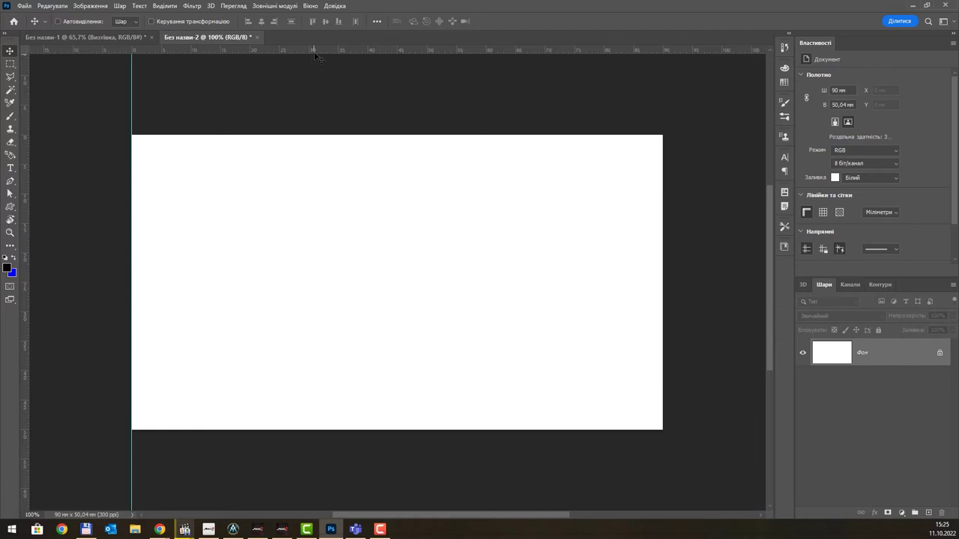
{"action": "left_click_drag", "start_coordinate": [318, 51], "coordinate": [314, 136]}
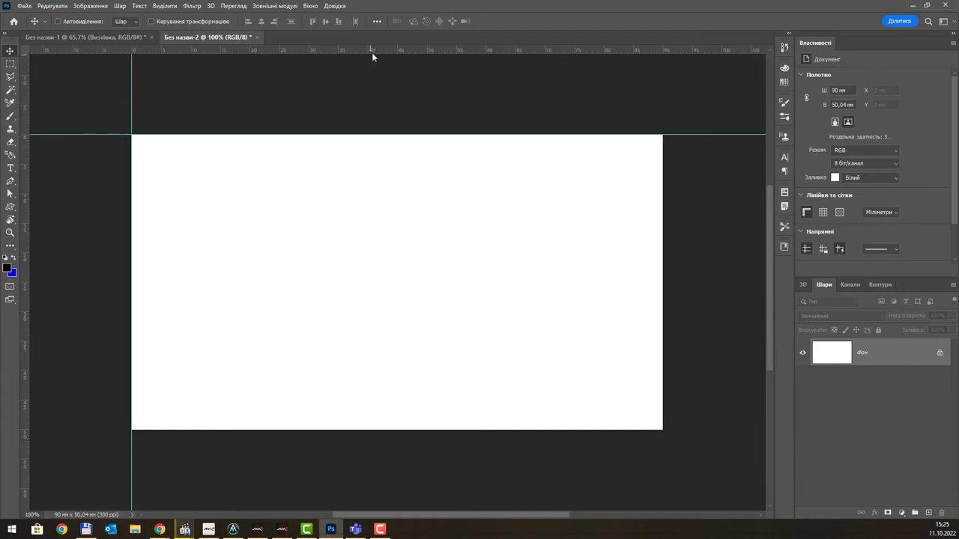
{"action": "left_click_drag", "start_coordinate": [373, 53], "coordinate": [353, 428]}
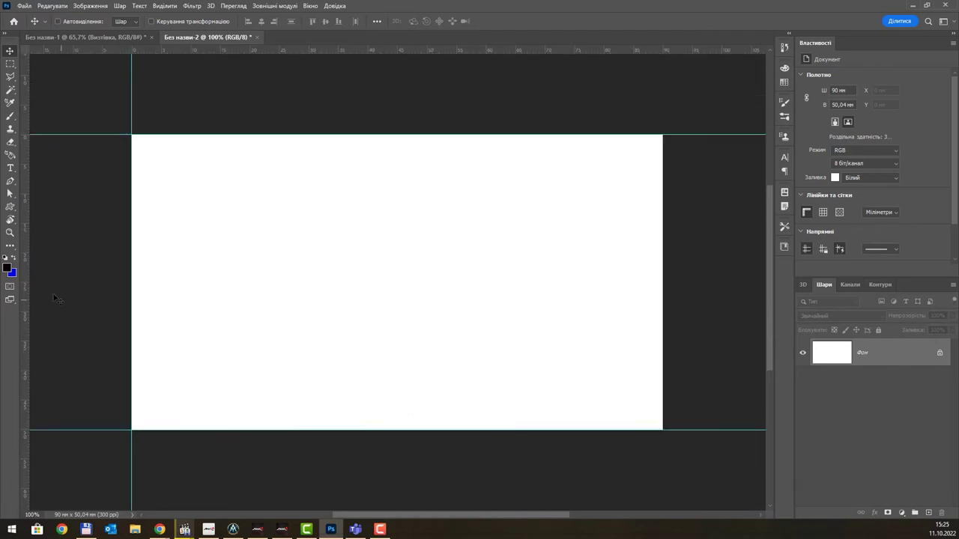
{"action": "left_click_drag", "start_coordinate": [27, 288], "coordinate": [665, 282]}
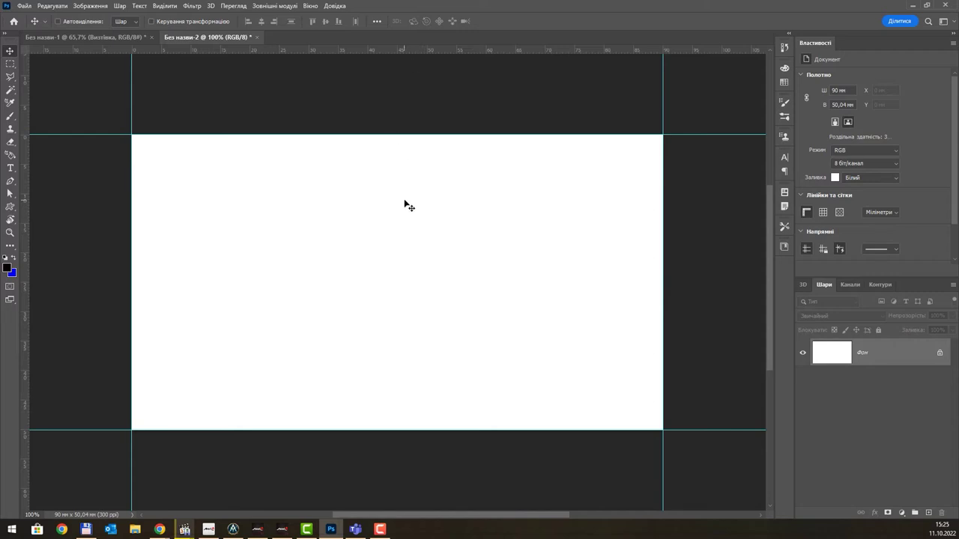
{"action": "scroll", "coordinate": [405, 204], "scroll_direction": "down", "scroll_amount": 3}
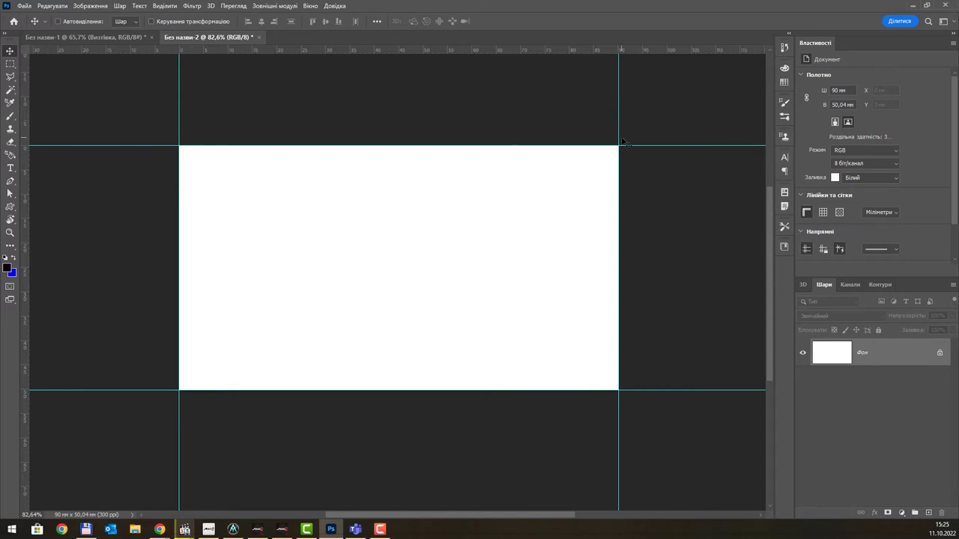
{"action": "left_click", "coordinate": [89, 6]}
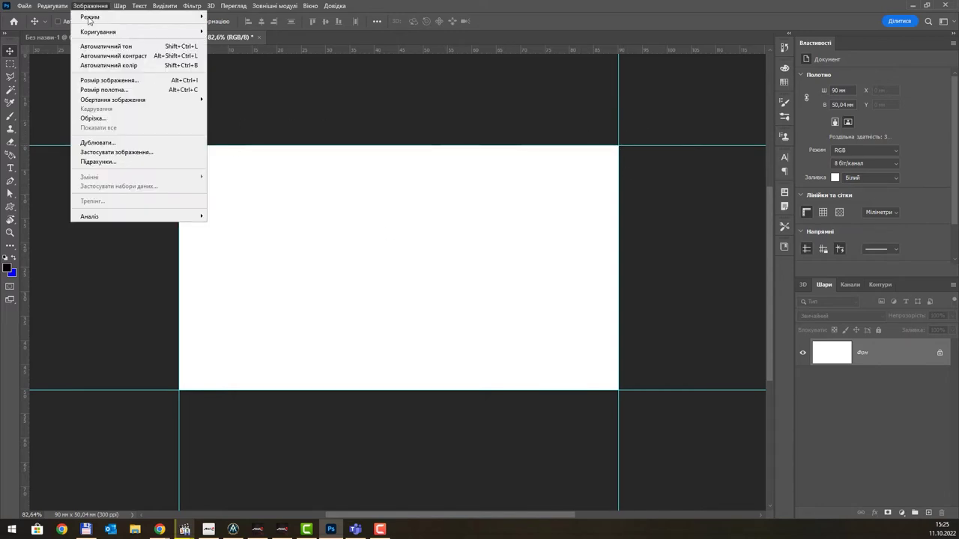
- Enlarge the canvas by a relative 8 mm in width and height, adding a border around the card
{"action": "left_click", "coordinate": [117, 90]}
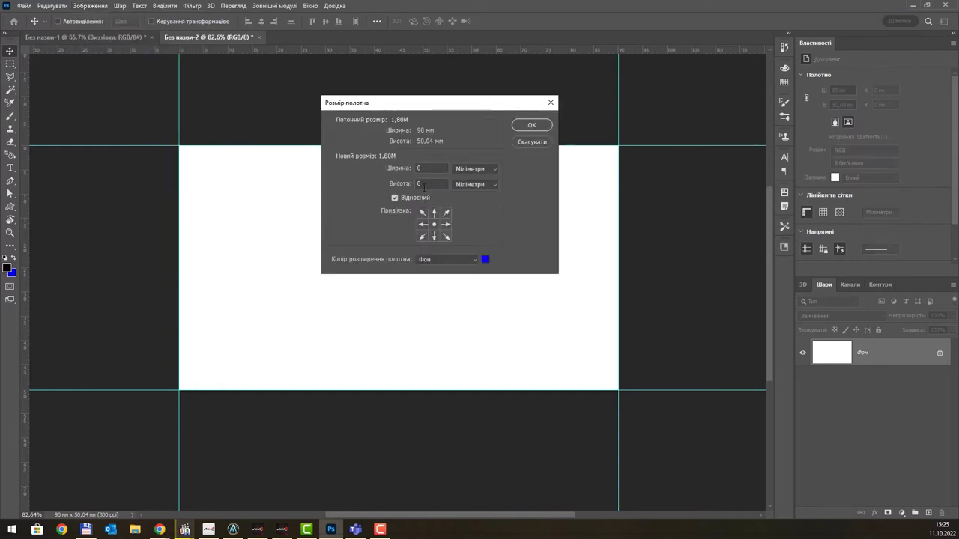
{"action": "left_click_drag", "start_coordinate": [454, 104], "coordinate": [675, 145]}
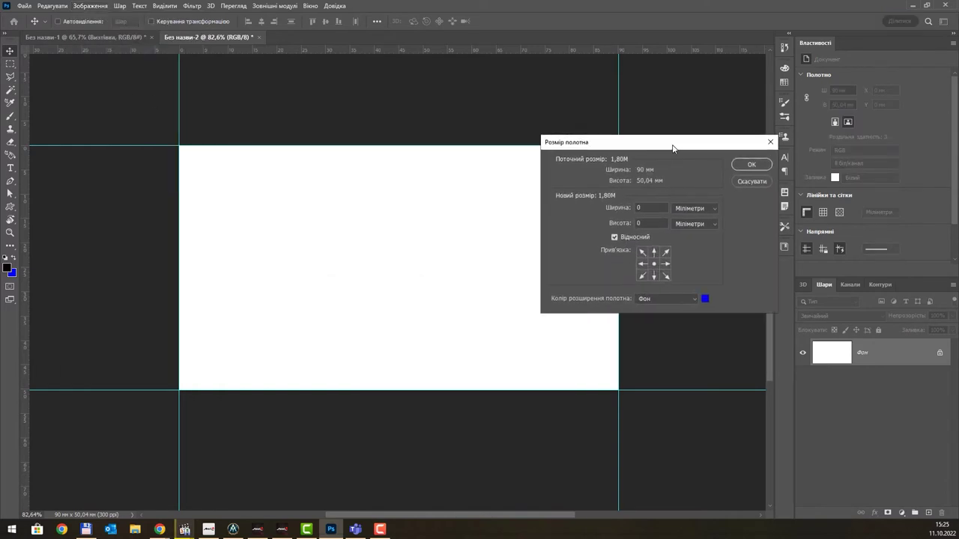
{"action": "double_click", "coordinate": [654, 210]}
{"action": "type", "text": "8"}
{"action": "left_click", "coordinate": [762, 164]}
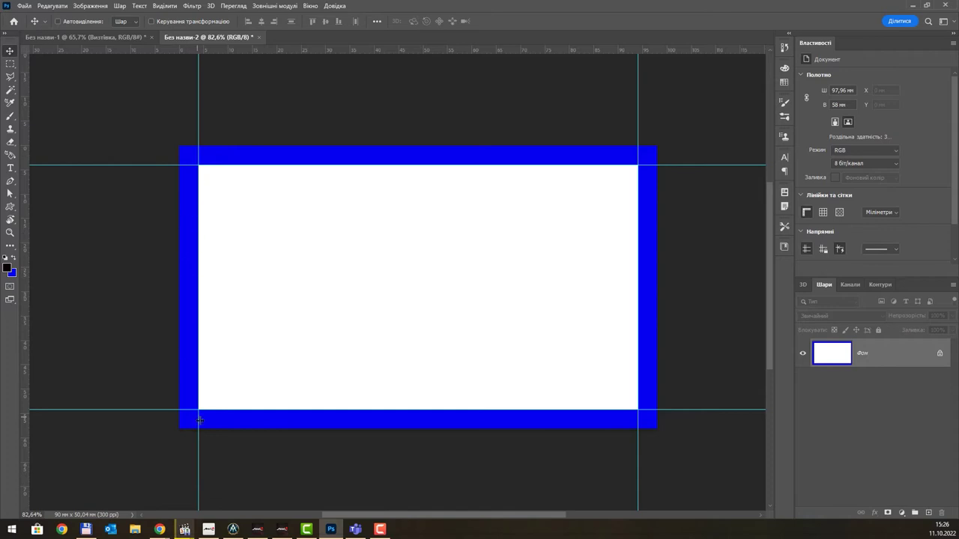
- Set the background colour to pure white (ffffff)
{"action": "left_click", "coordinate": [11, 274]}
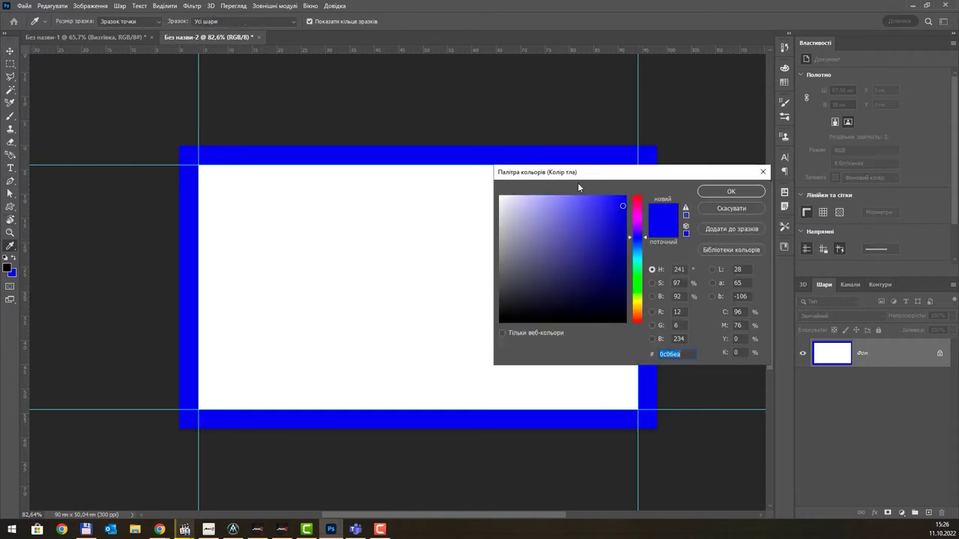
{"action": "left_click_drag", "start_coordinate": [577, 168], "coordinate": [720, 43]}
{"action": "left_click_drag", "start_coordinate": [694, 77], "coordinate": [641, 66]}
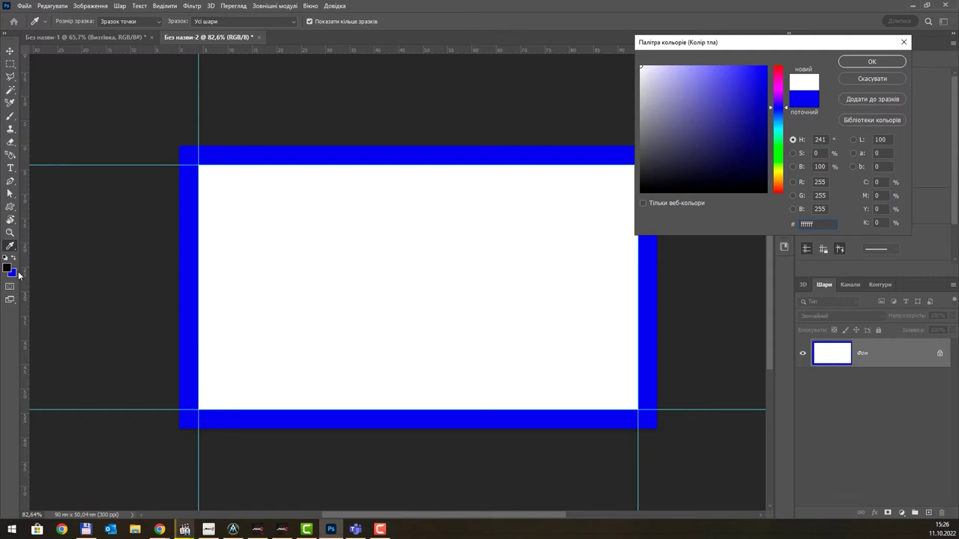
{"action": "left_click", "coordinate": [876, 61]}
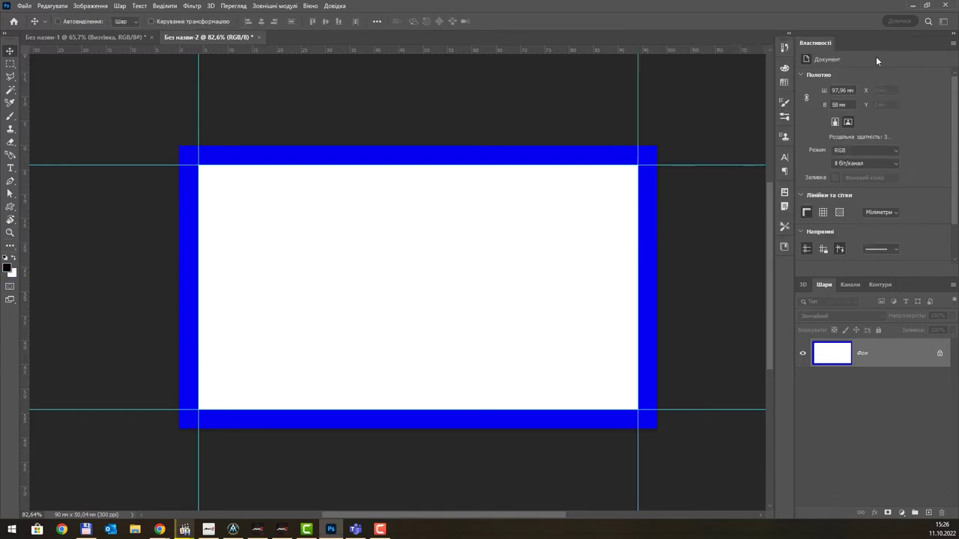
- Fill the canvas with the white background colour, covering the blue border
{"action": "key", "text": "shift+F5"}
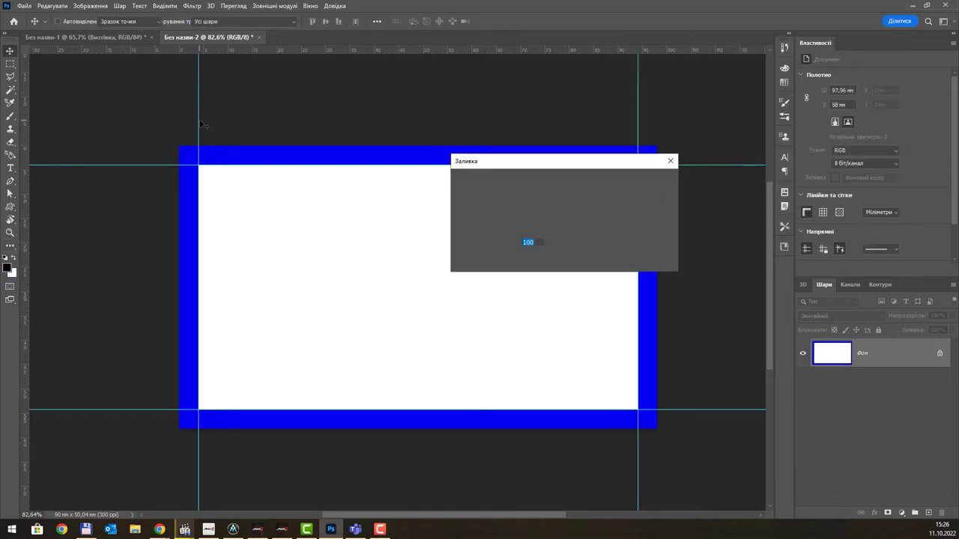
{"action": "left_click", "coordinate": [573, 178]}
{"action": "left_click", "coordinate": [573, 197]}
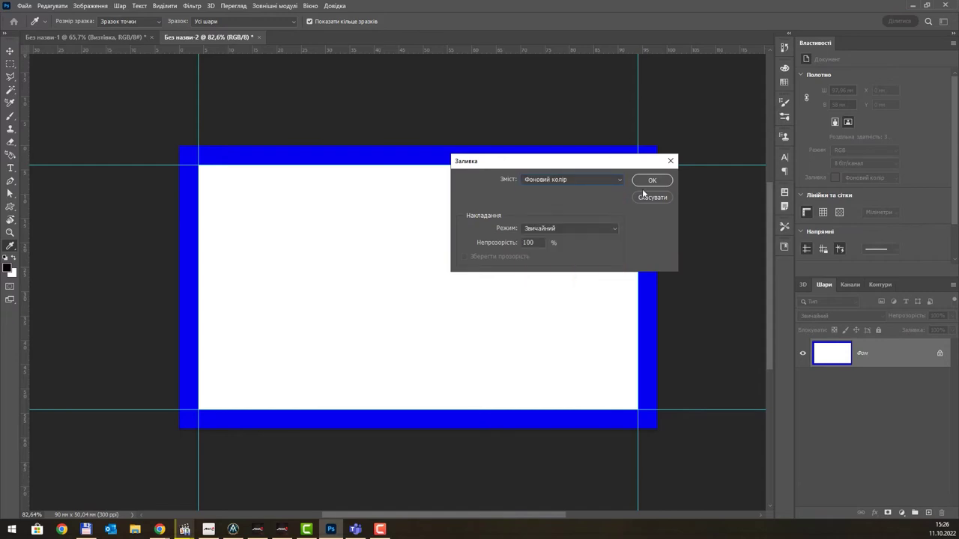
{"action": "left_click", "coordinate": [650, 181]}
{"action": "key", "text": "v"}
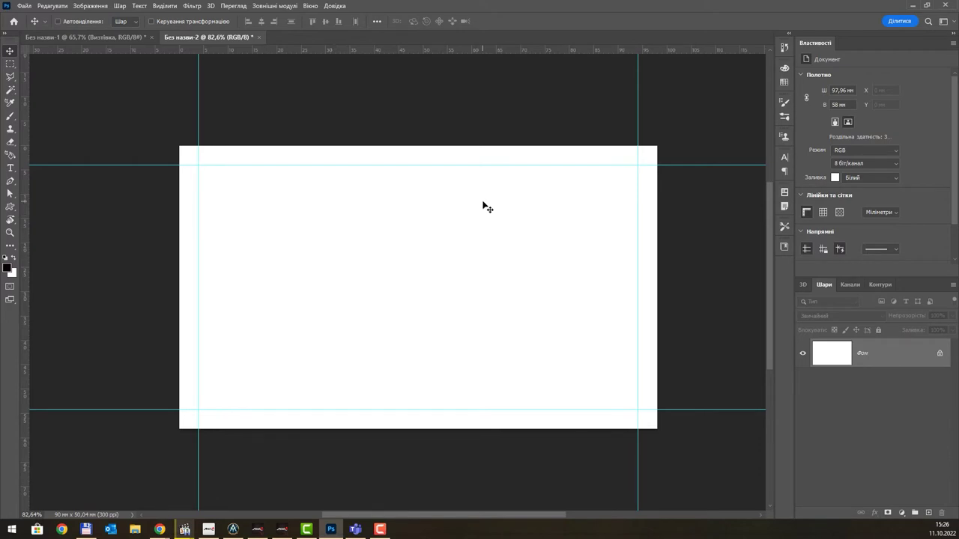
- Turn the white canvas into a new artboard named 'Сторона'
{"action": "scroll", "coordinate": [483, 207], "scroll_direction": "down", "scroll_amount": 2}
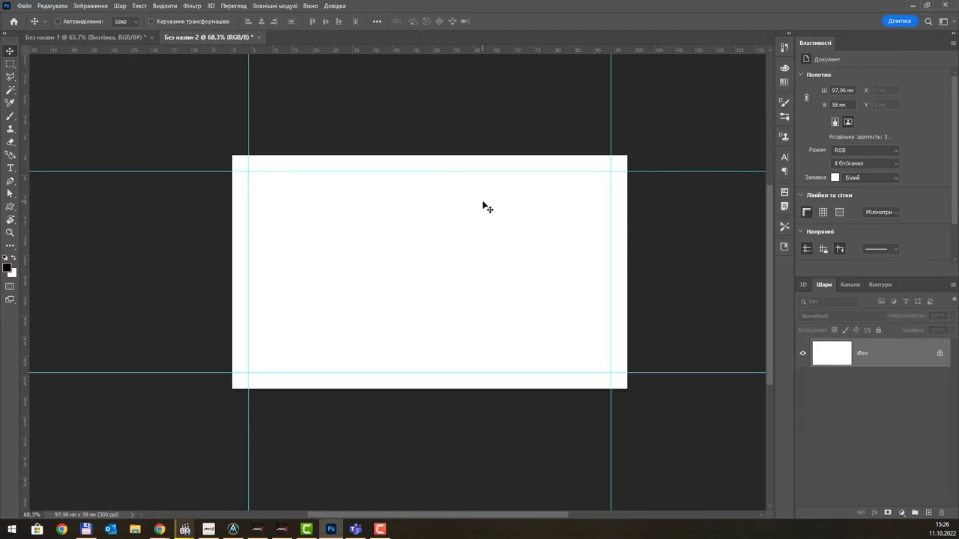
{"action": "scroll", "coordinate": [483, 207], "scroll_direction": "up", "scroll_amount": 1}
{"action": "left_click", "coordinate": [119, 6]}
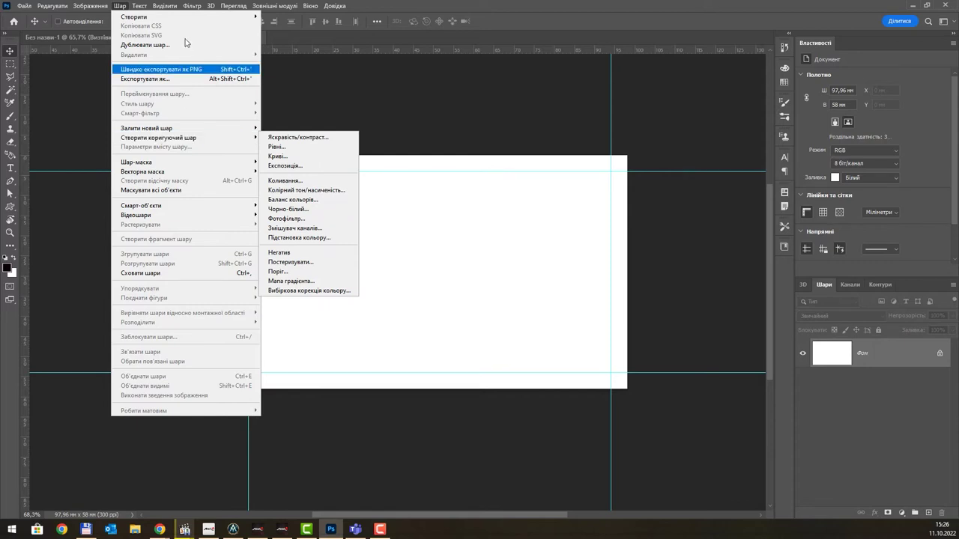
{"action": "mouse_move", "coordinate": [189, 20]}
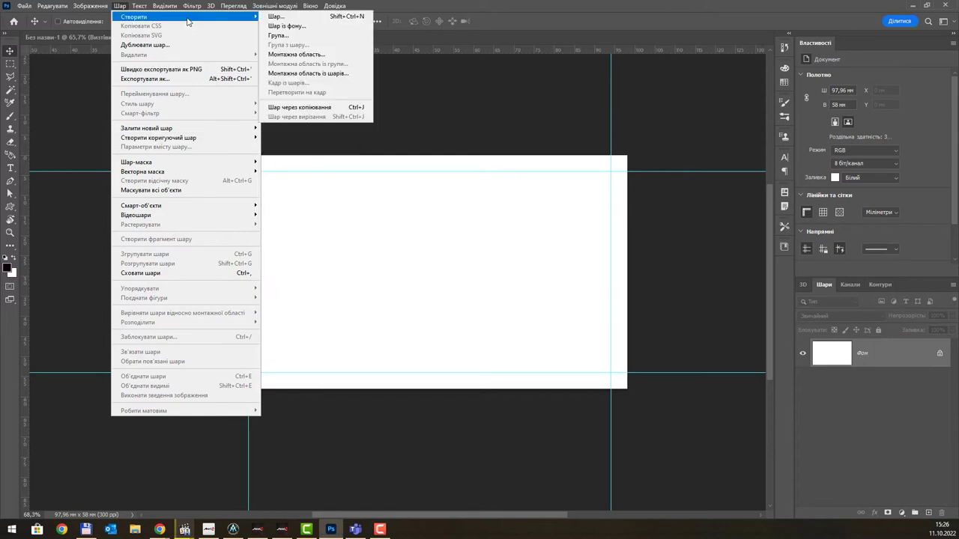
{"action": "left_click", "coordinate": [323, 55]}
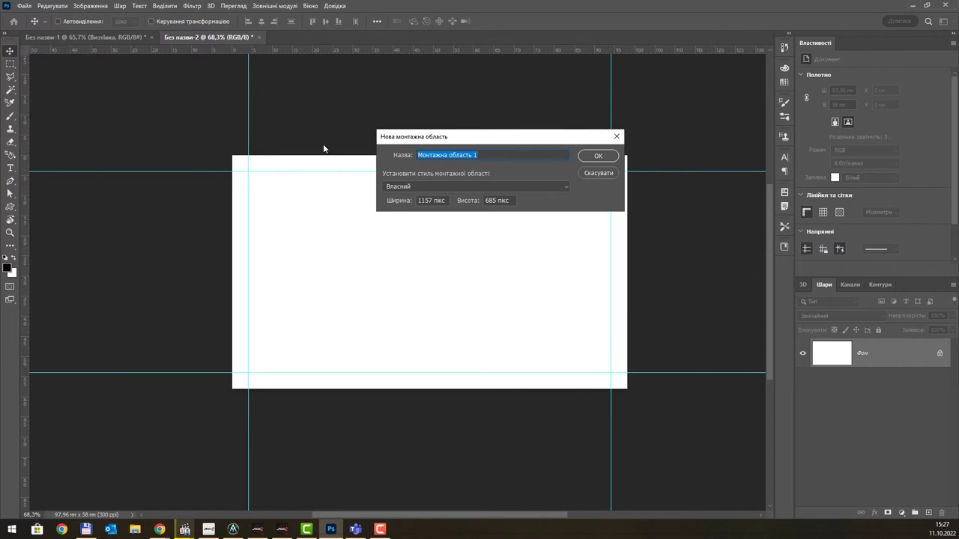
{"action": "type", "text": "Сторона"}
{"action": "key", "text": "Return"}
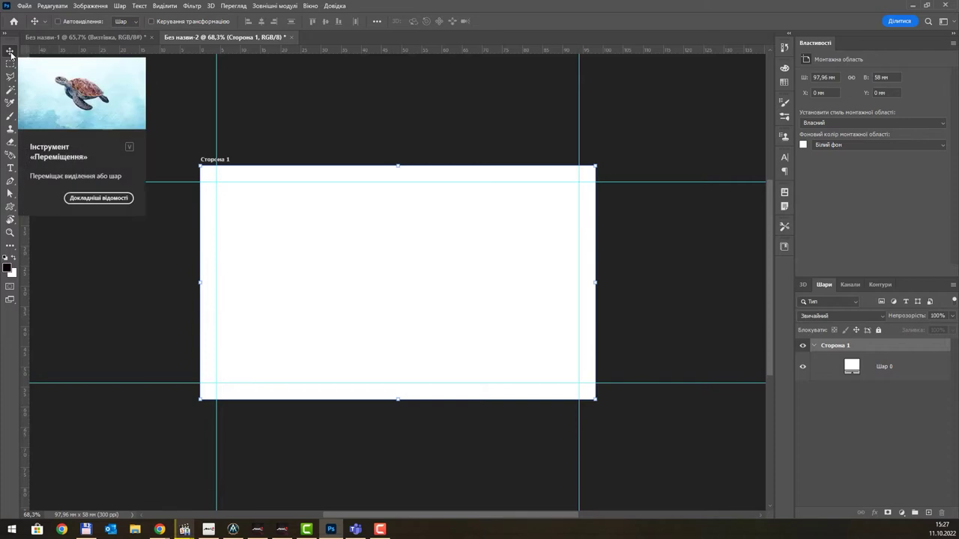
{"action": "left_click", "coordinate": [10, 247]}
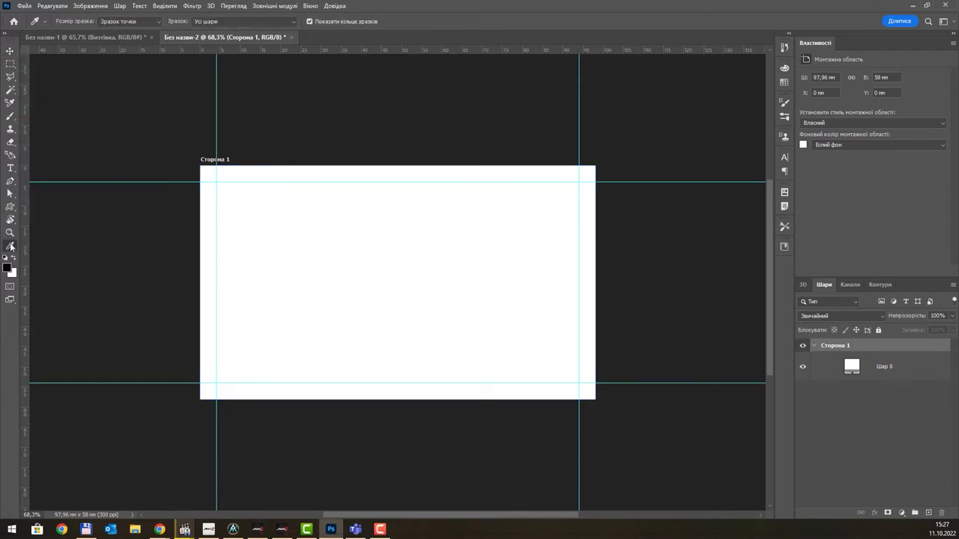
{"action": "left_click", "coordinate": [78, 219]}
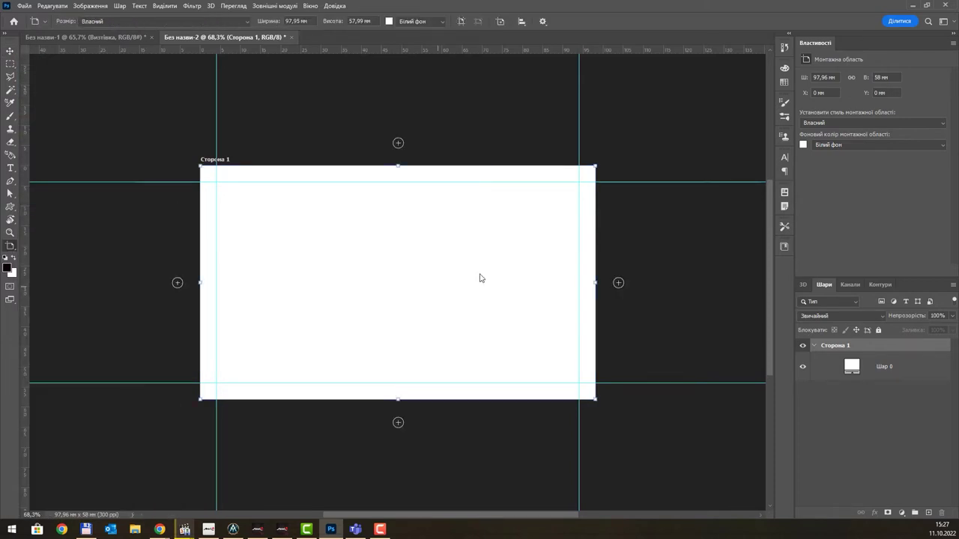
{"action": "left_click", "coordinate": [620, 292]}
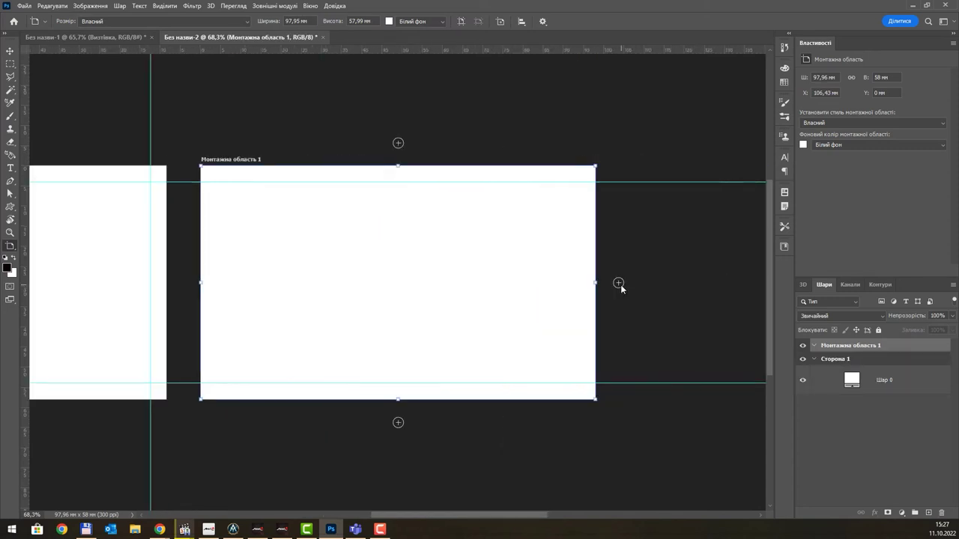
{"action": "double_click", "coordinate": [850, 346]}
{"action": "type", "text": "Сторона 2"}
{"action": "key", "text": "Return"}
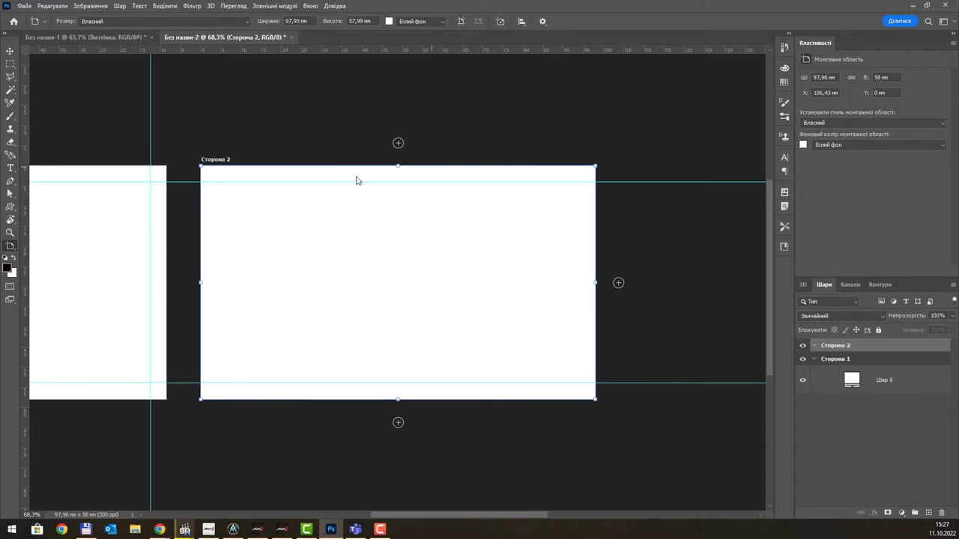
{"action": "left_click_drag", "start_coordinate": [255, 143], "coordinate": [519, 125]}
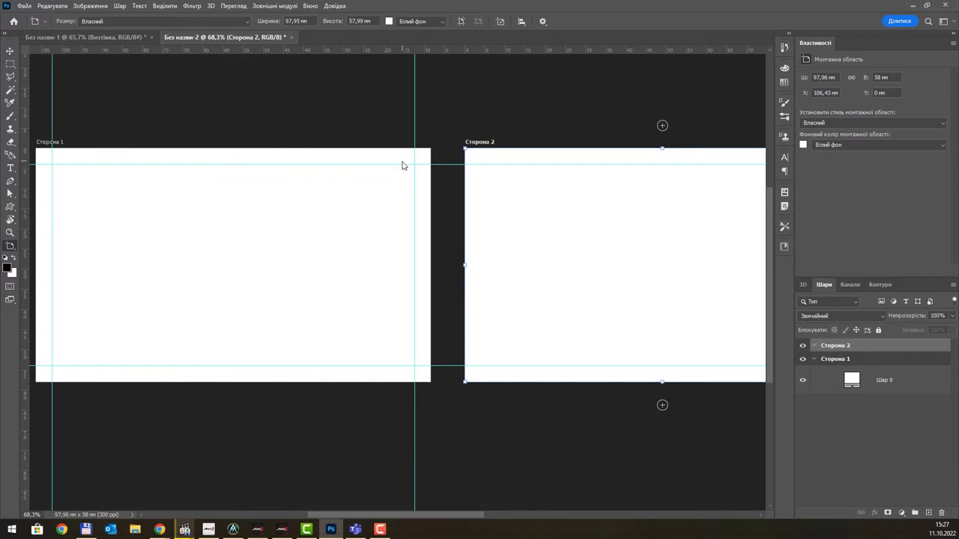
{"action": "scroll", "coordinate": [403, 163], "scroll_direction": "down", "scroll_amount": 2}
{"action": "left_click_drag", "start_coordinate": [304, 116], "coordinate": [347, 125]}
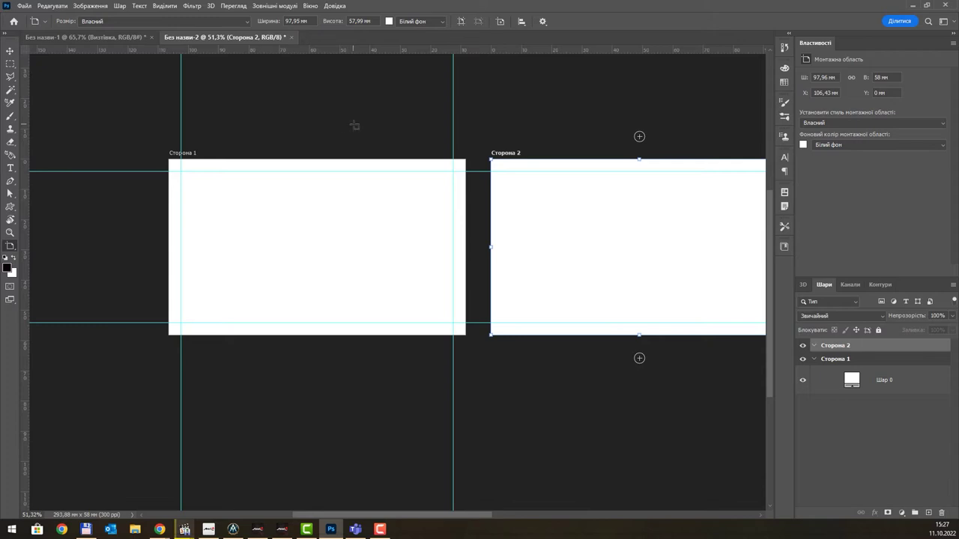
{"action": "scroll", "coordinate": [391, 150], "scroll_direction": "up", "scroll_amount": 1}
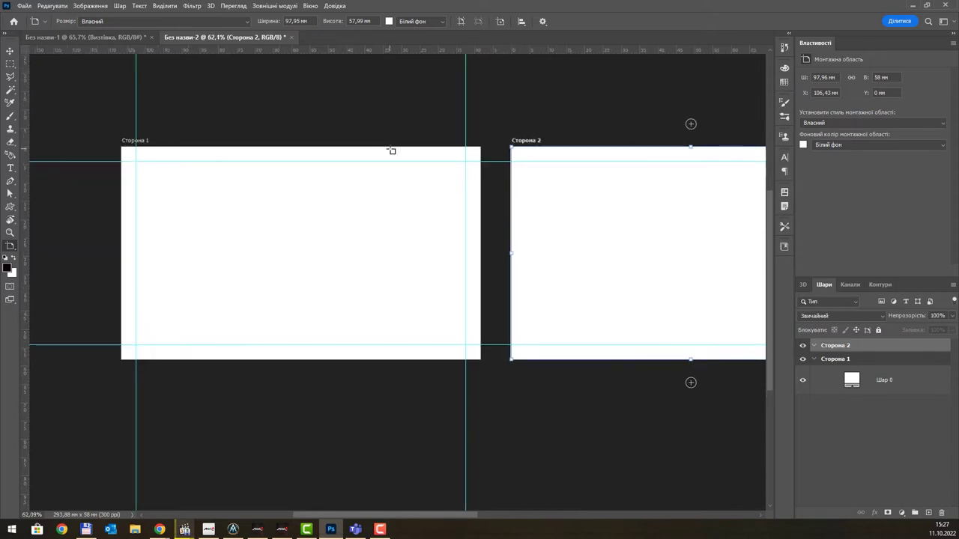
{"action": "left_click", "coordinate": [10, 50]}
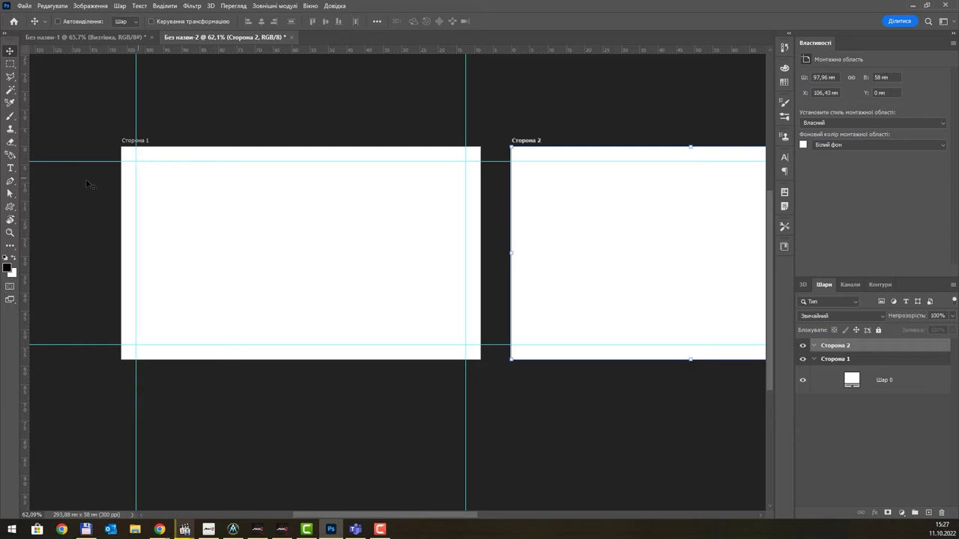
- Add Сторона 2 guides: vertical at 3.8 mm and 98 mm, horizontal near the top and at 53.9 mm
{"action": "left_click_drag", "start_coordinate": [27, 180], "coordinate": [525, 194]}
{"action": "left_click_drag", "start_coordinate": [525, 193], "coordinate": [526, 193]}
{"action": "left_click_drag", "start_coordinate": [638, 193], "coordinate": [406, 221]}
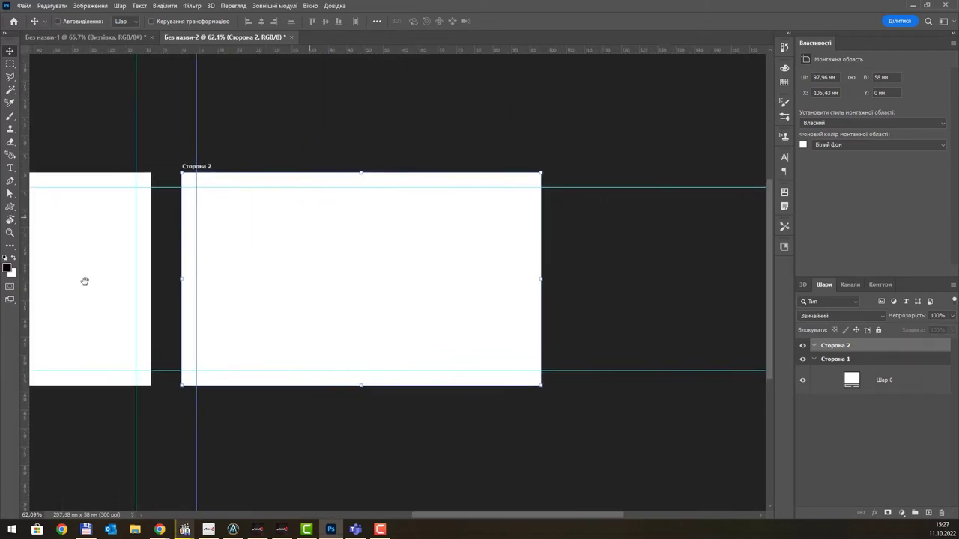
{"action": "left_click_drag", "start_coordinate": [26, 227], "coordinate": [458, 236]}
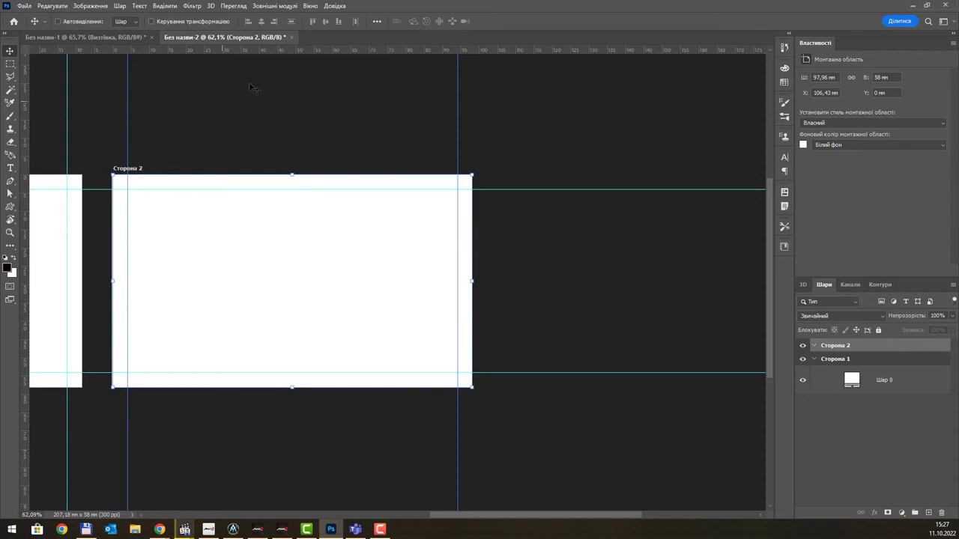
{"action": "left_click_drag", "start_coordinate": [315, 50], "coordinate": [313, 189]}
{"action": "left_click_drag", "start_coordinate": [352, 51], "coordinate": [357, 375]}
- Select Сторона 1 and pan and zoom across both artboards to review their guides
{"action": "scroll", "coordinate": [280, 262], "scroll_direction": "down", "scroll_amount": 1}
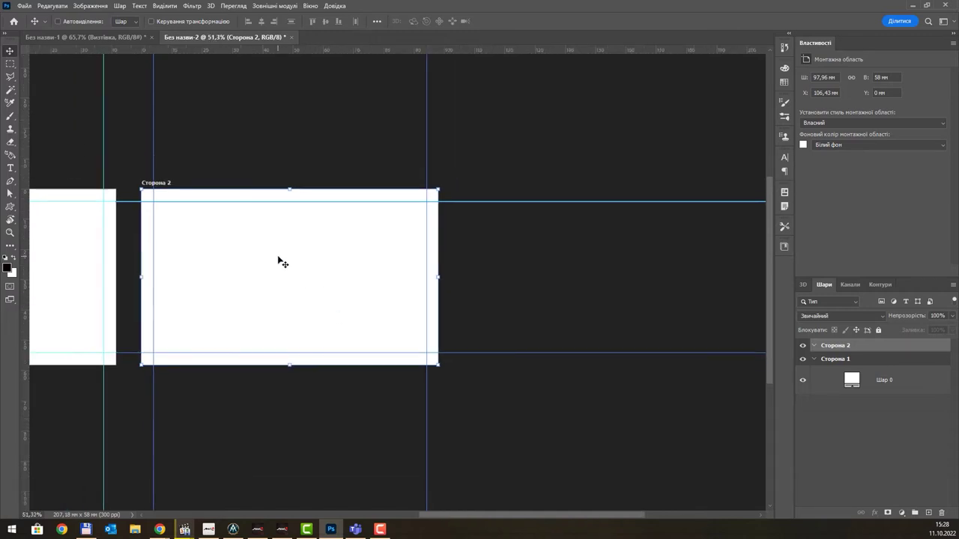
{"action": "scroll", "coordinate": [280, 262], "scroll_direction": "down", "scroll_amount": 1}
{"action": "left_click", "coordinate": [875, 365]}
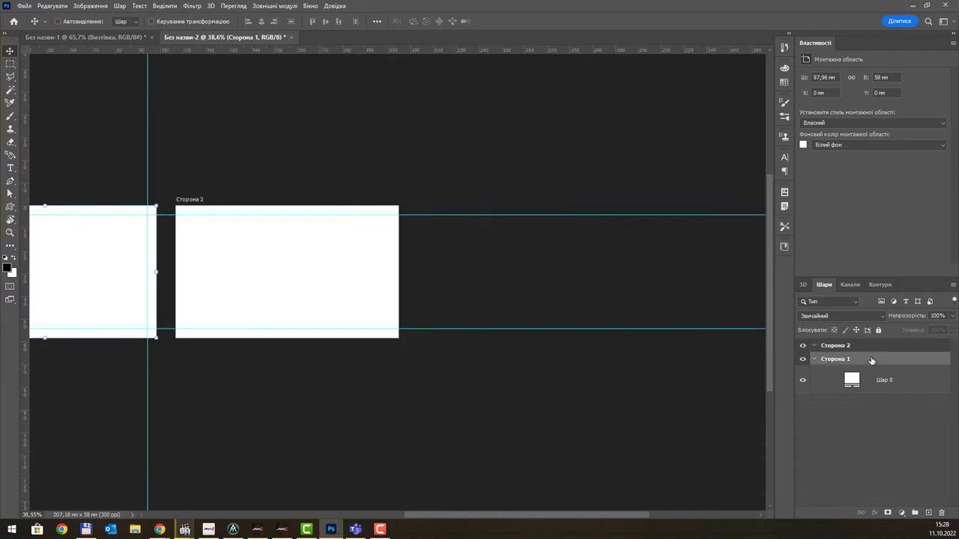
{"action": "left_click_drag", "start_coordinate": [184, 214], "coordinate": [522, 215]}
{"action": "scroll", "coordinate": [404, 231], "scroll_direction": "up", "scroll_amount": 3}
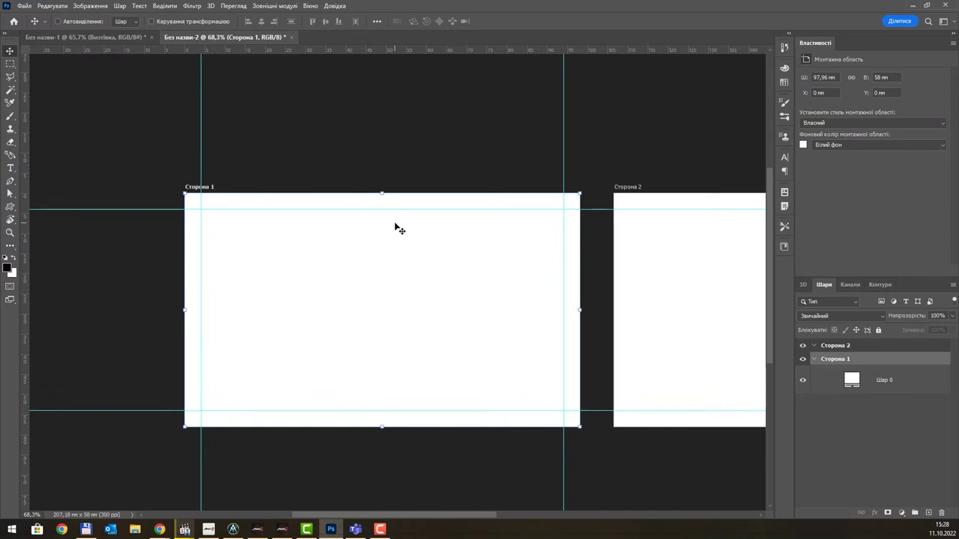
{"action": "scroll", "coordinate": [399, 229], "scroll_direction": "up", "scroll_amount": 1}
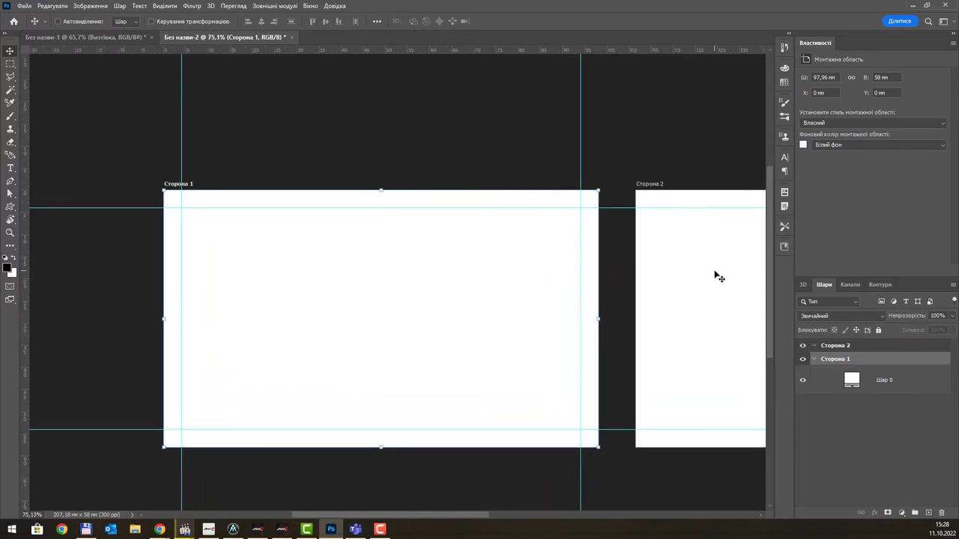
{"action": "left_click_drag", "start_coordinate": [715, 277], "coordinate": [400, 227]}
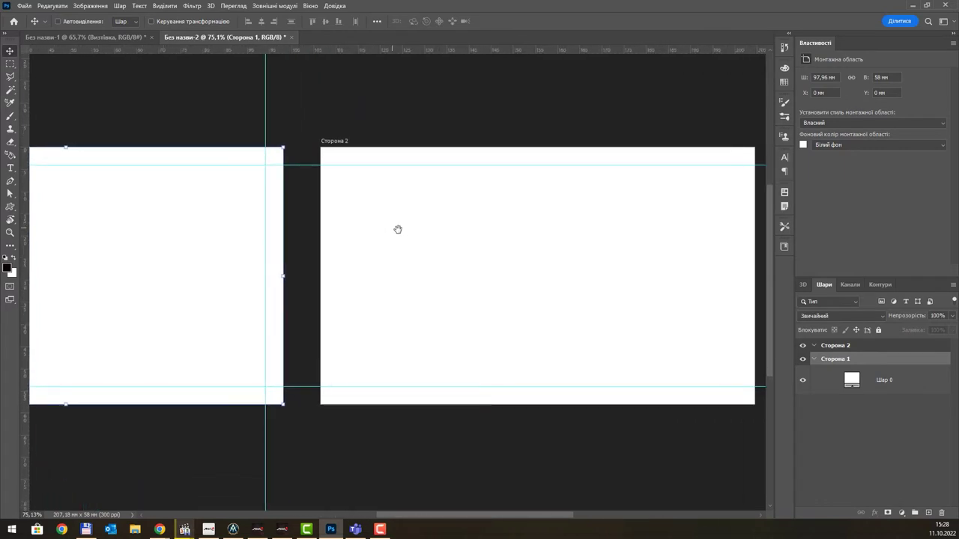
{"action": "key", "text": "alt+Tab"}
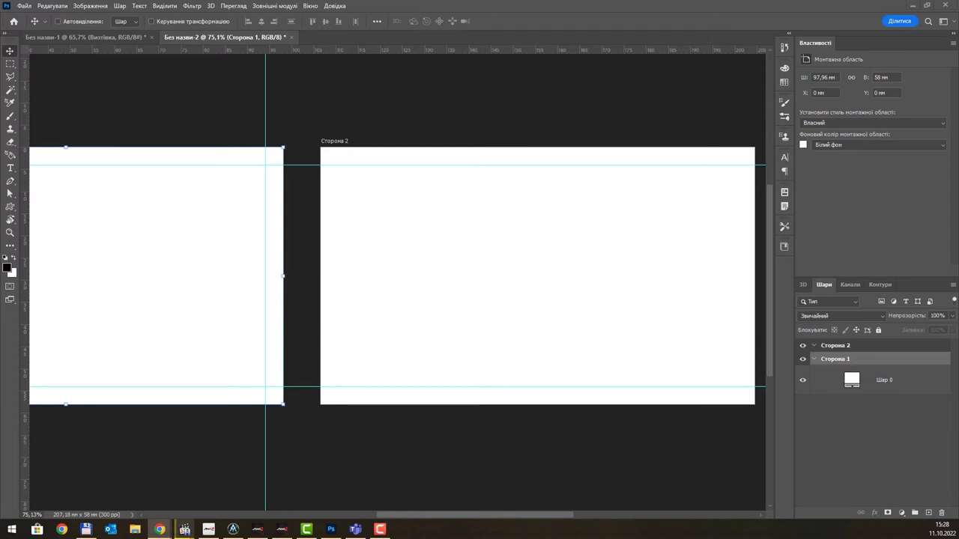
- Paste the web screenshot into Сторона 2 and copy the sample business card onto its own layer
{"action": "left_click", "coordinate": [834, 347]}
{"action": "key", "text": "ctrl+v"}
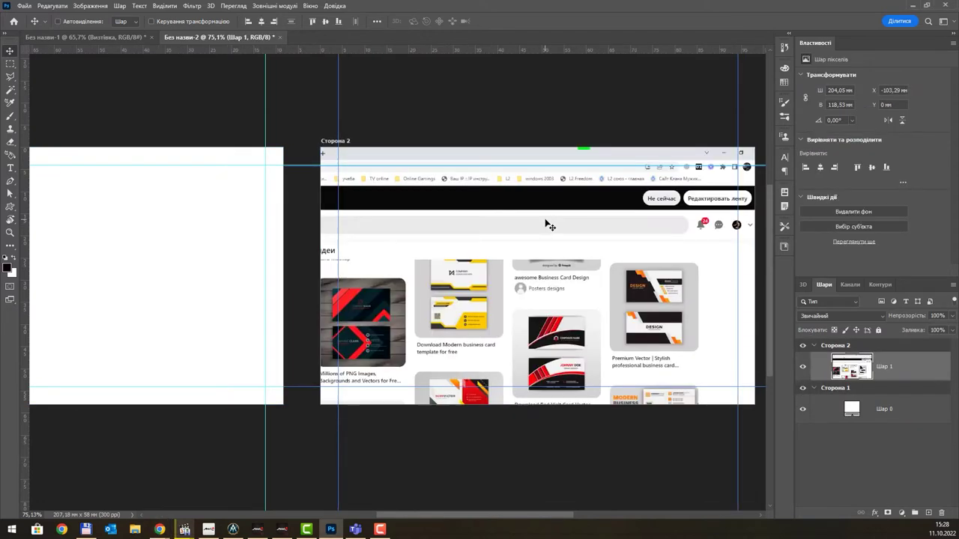
{"action": "left_click_drag", "start_coordinate": [545, 220], "coordinate": [571, 249]}
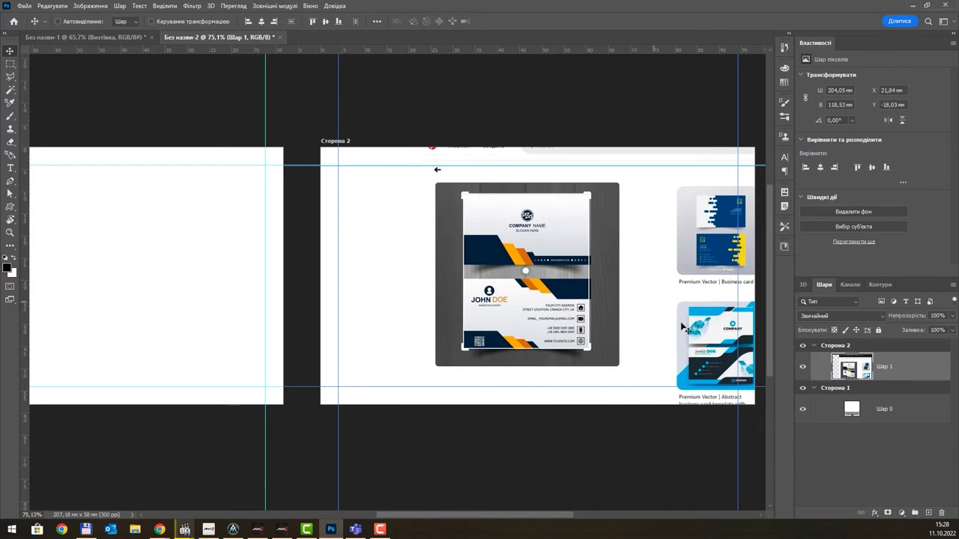
{"action": "left_click", "coordinate": [11, 64]}
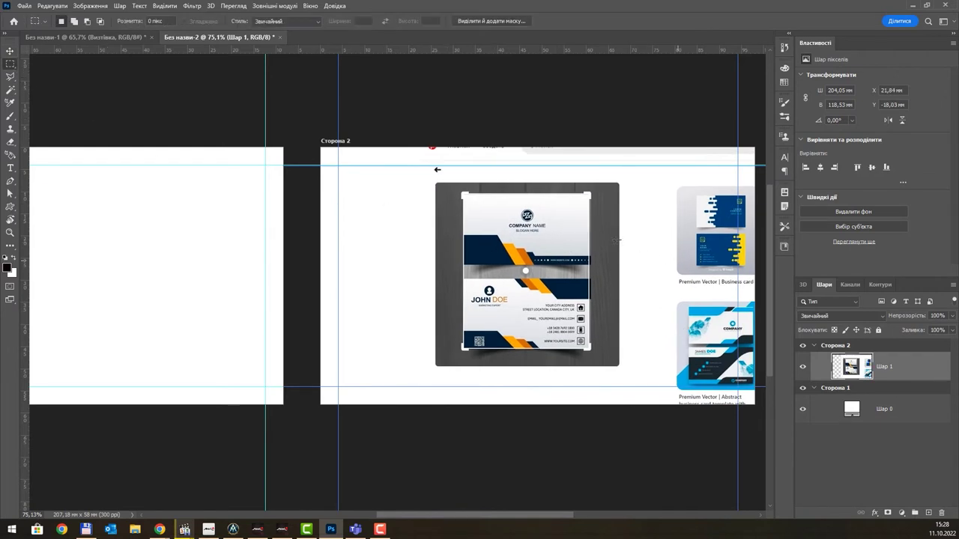
{"action": "left_click_drag", "start_coordinate": [458, 185], "coordinate": [602, 355]}
{"action": "key", "text": "ctrl+j"}
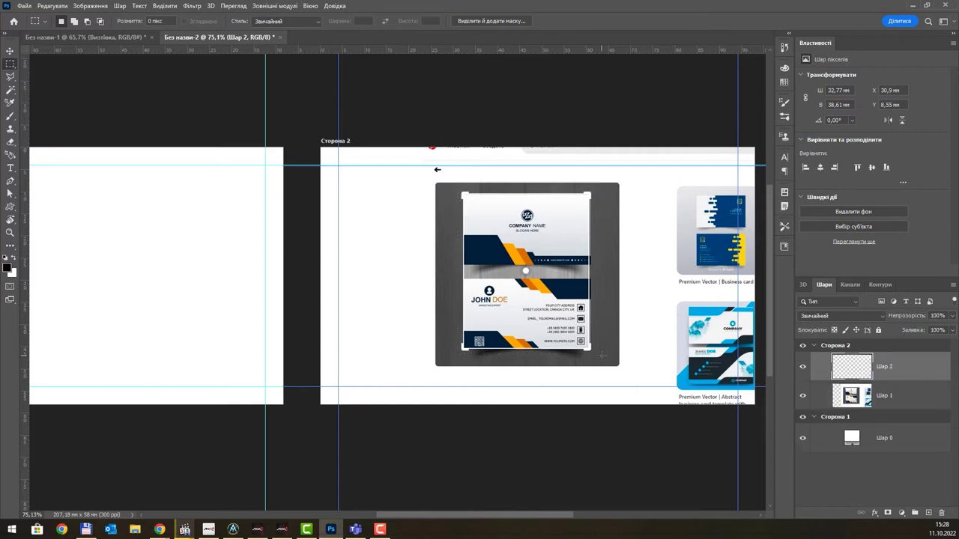
- Delete the full screenshot layer Шар 1 and move the card to the artboard's top-left
{"action": "left_click", "coordinate": [891, 396]}
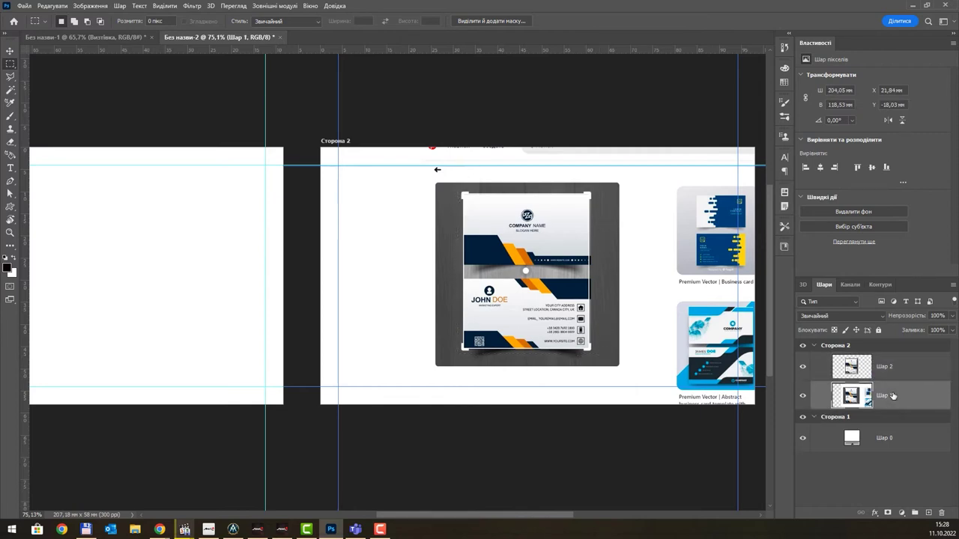
{"action": "key", "text": "Delete"}
{"action": "key", "text": "v"}
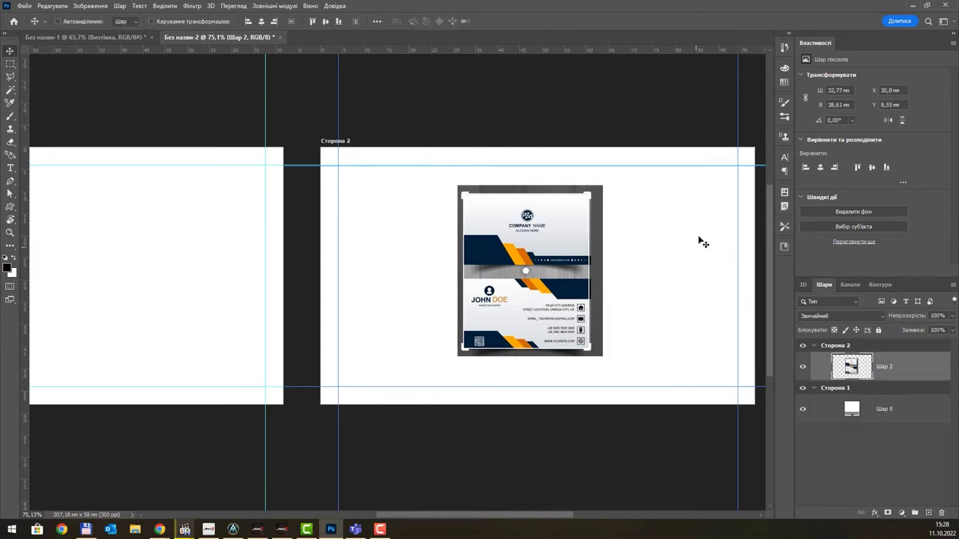
{"action": "left_click_drag", "start_coordinate": [548, 241], "coordinate": [438, 212]}
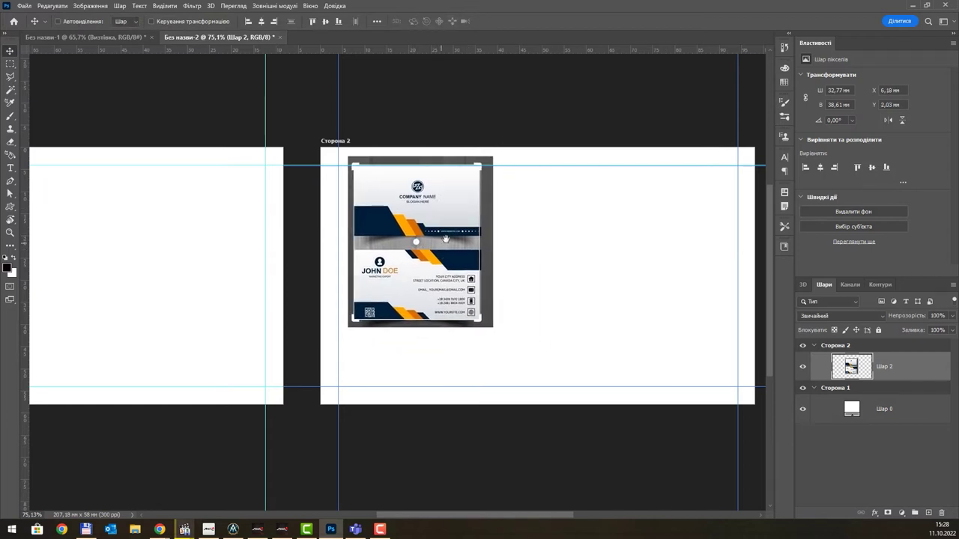
{"action": "left_click_drag", "start_coordinate": [361, 267], "coordinate": [653, 267]}
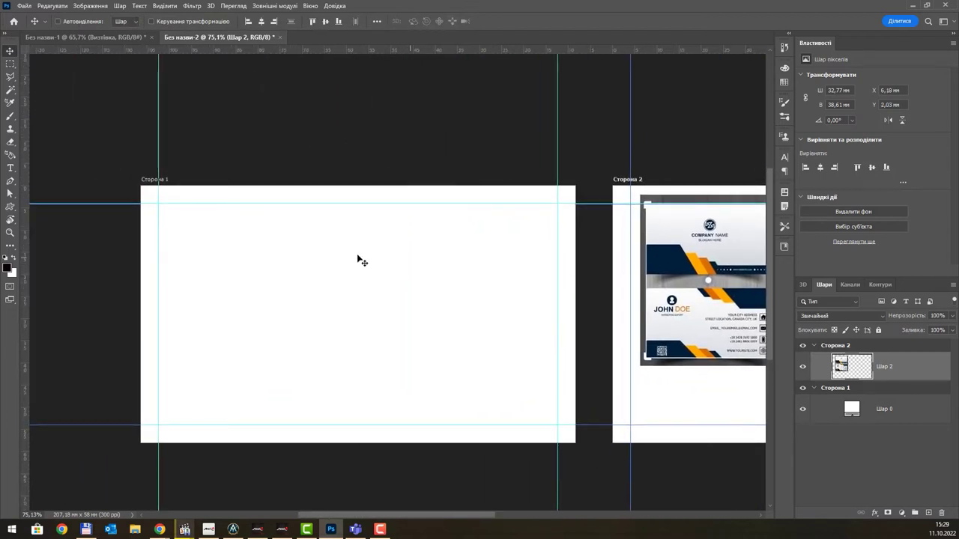
{"action": "left_click_drag", "start_coordinate": [352, 250], "coordinate": [330, 234]}
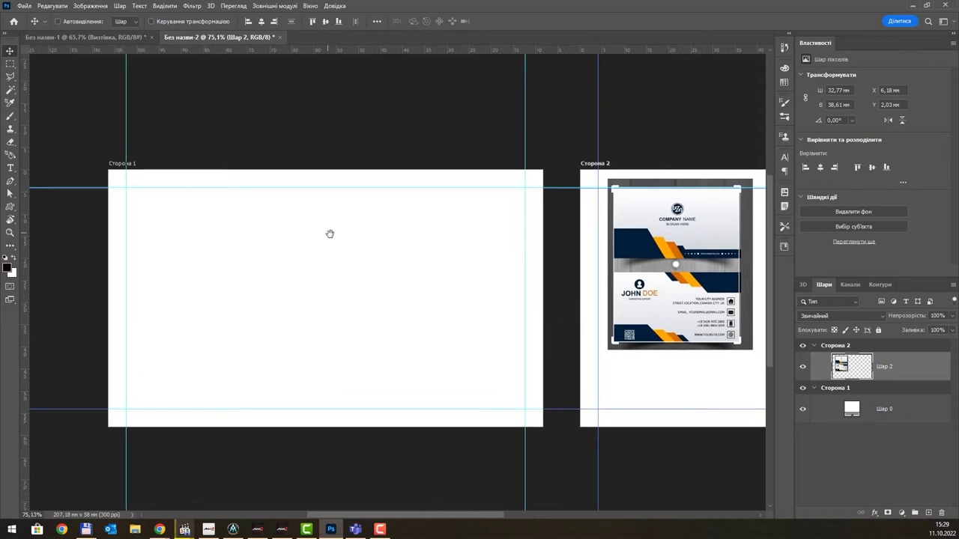
- With Шар 0 selected, sample the reference card's dark navy 0d233a as the foreground colour
{"action": "left_click", "coordinate": [828, 409]}
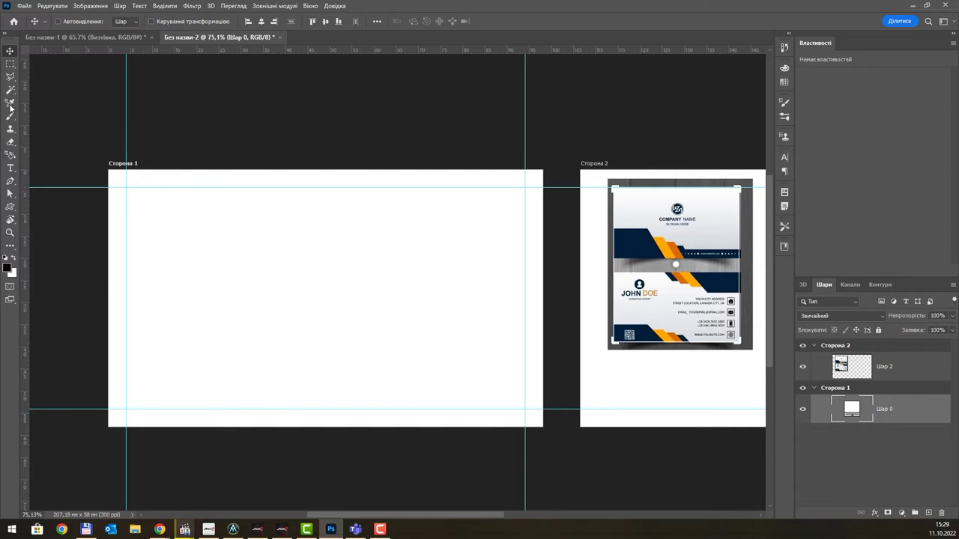
{"action": "left_click", "coordinate": [8, 266]}
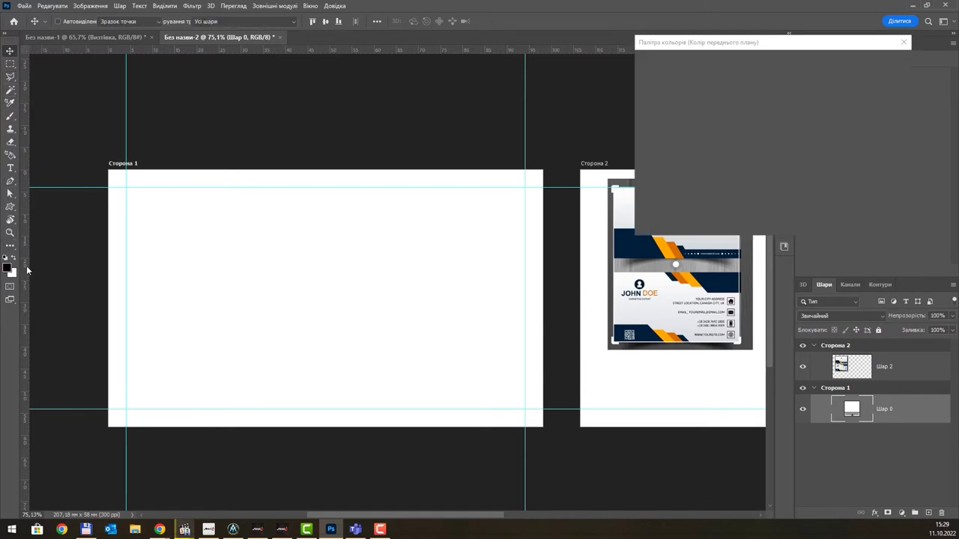
{"action": "left_click", "coordinate": [636, 252]}
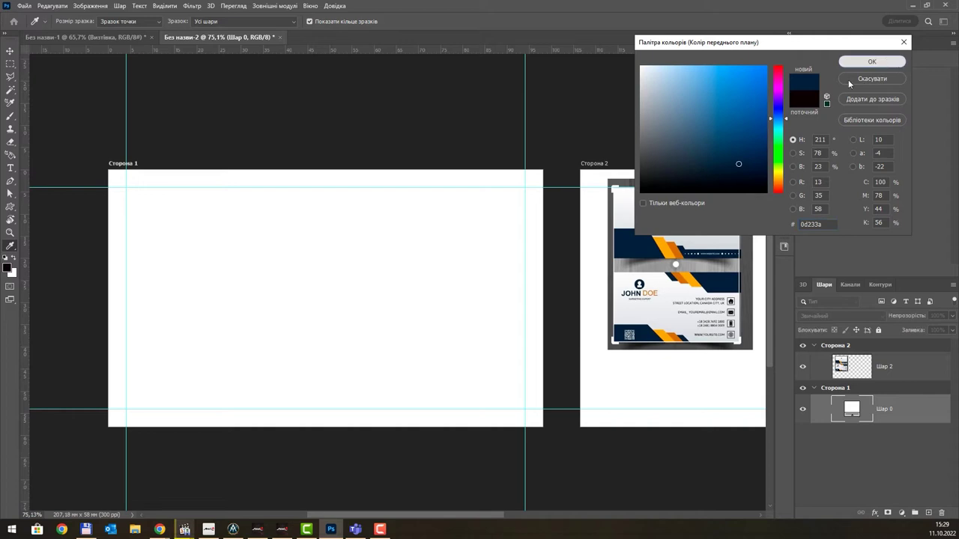
{"action": "left_click", "coordinate": [872, 62]}
{"action": "scroll", "coordinate": [659, 245], "scroll_direction": "up", "scroll_amount": 5}
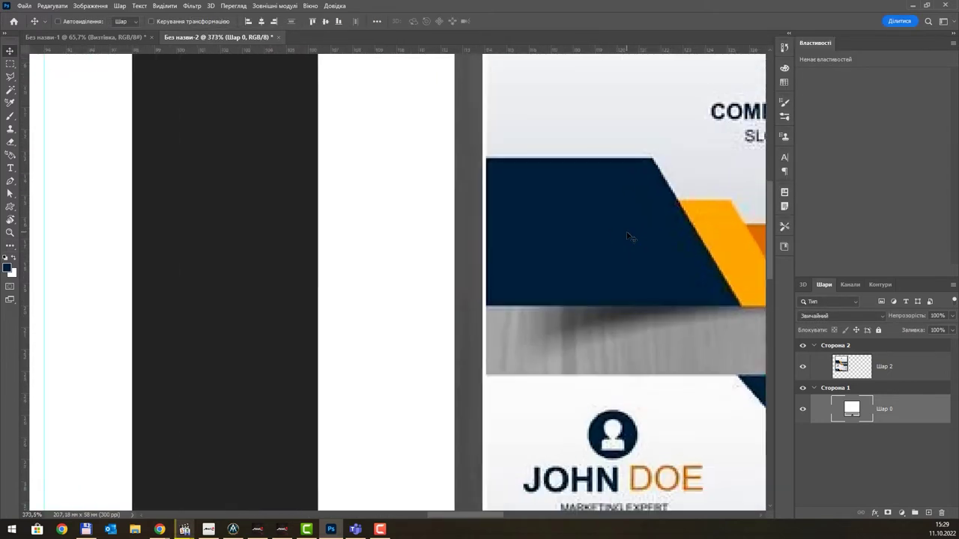
{"action": "scroll", "coordinate": [629, 236], "scroll_direction": "down", "scroll_amount": 5}
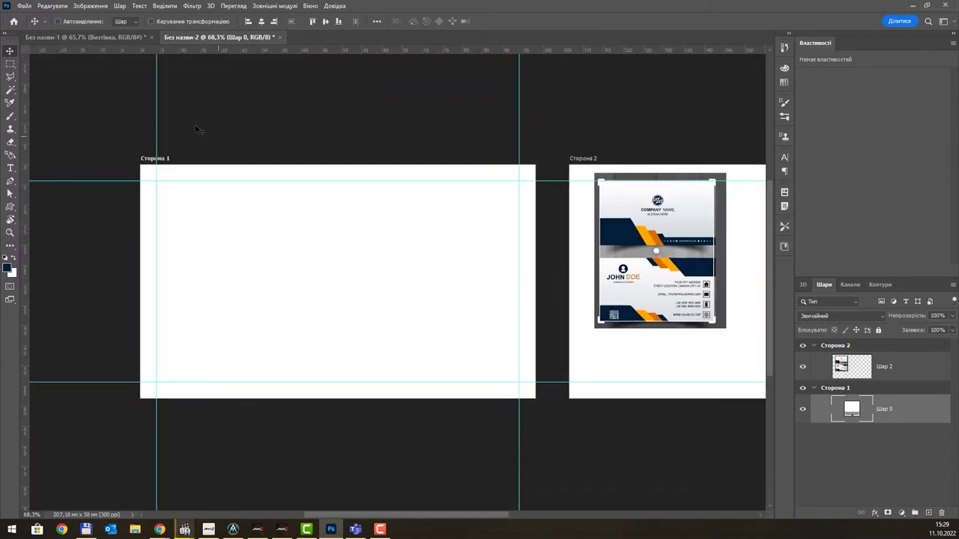
- Draw a navy rectangle with no stroke in Сторона 1's bottom-left corner
{"action": "left_click", "coordinate": [10, 208]}
{"action": "left_click", "coordinate": [69, 207]}
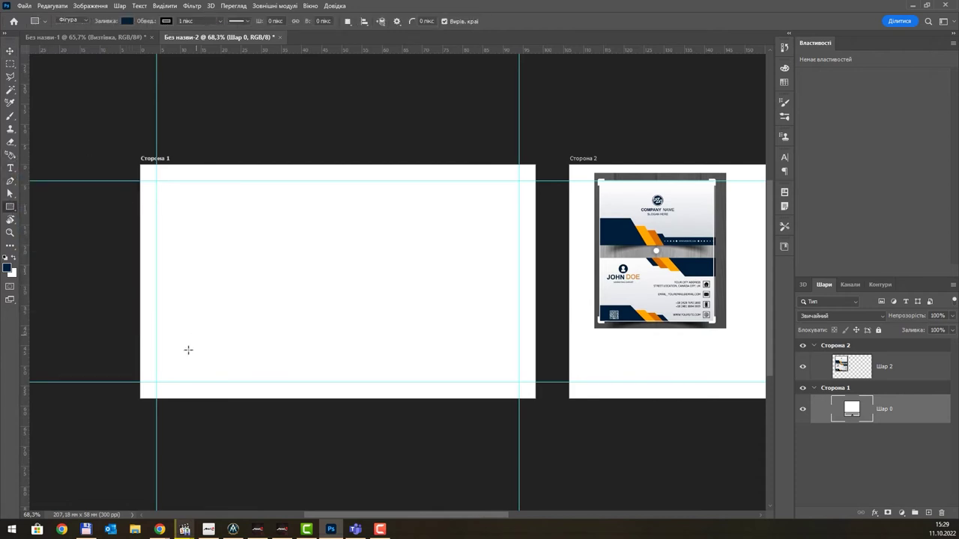
{"action": "left_click_drag", "start_coordinate": [156, 388], "coordinate": [275, 313]}
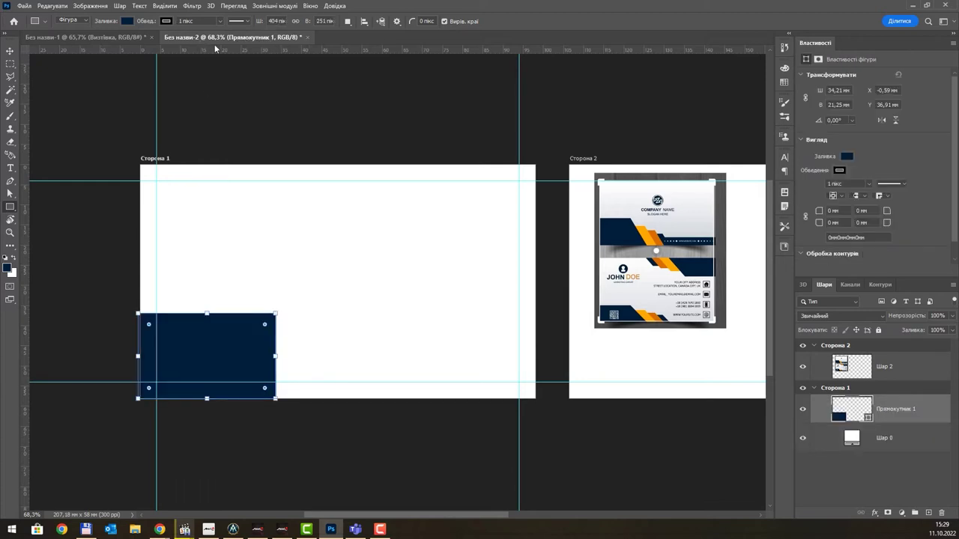
{"action": "left_click", "coordinate": [164, 21]}
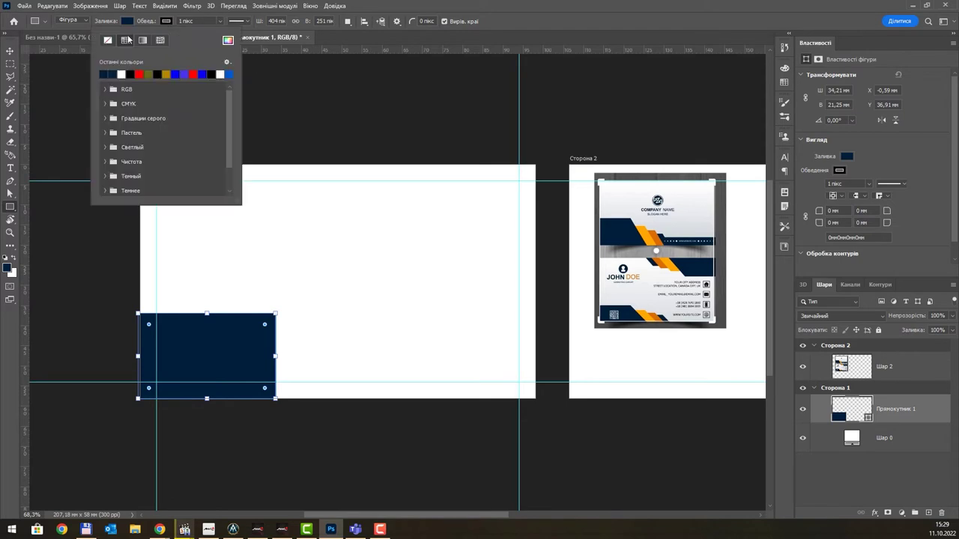
{"action": "left_click", "coordinate": [107, 41]}
{"action": "left_click", "coordinate": [521, 21]}
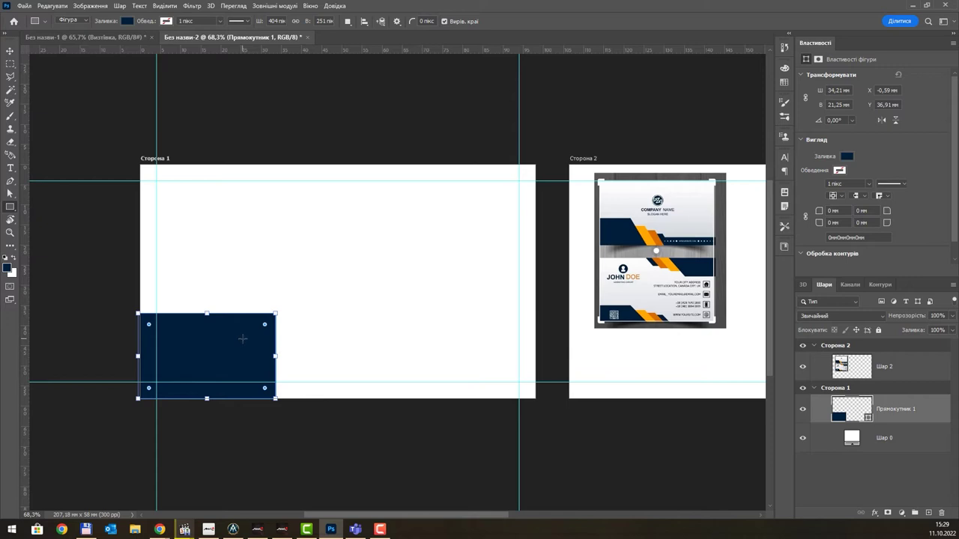
- Narrow the rectangle by dragging its right edge left with Path Selection
{"action": "left_click", "coordinate": [10, 193]}
{"action": "left_click", "coordinate": [271, 359]}
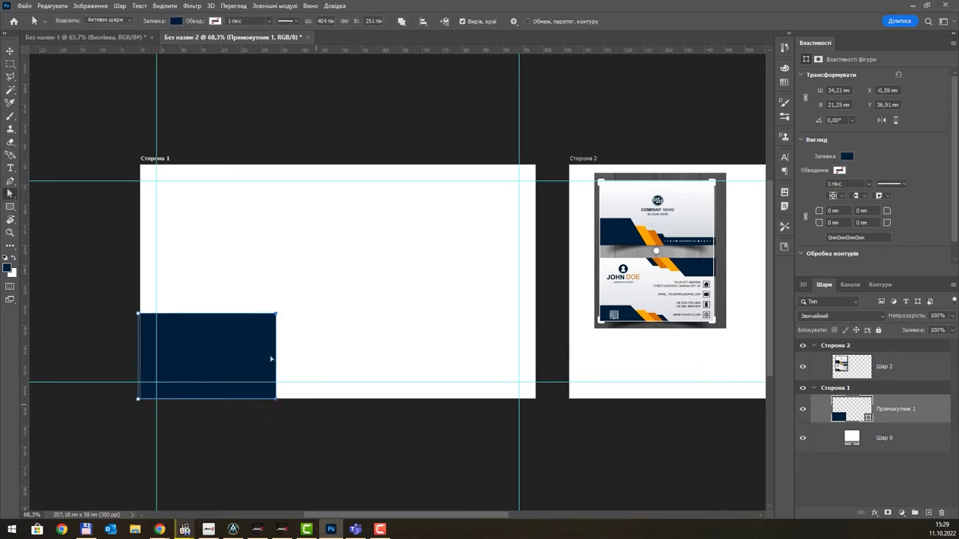
{"action": "left_click_drag", "start_coordinate": [276, 344], "coordinate": [238, 345]}
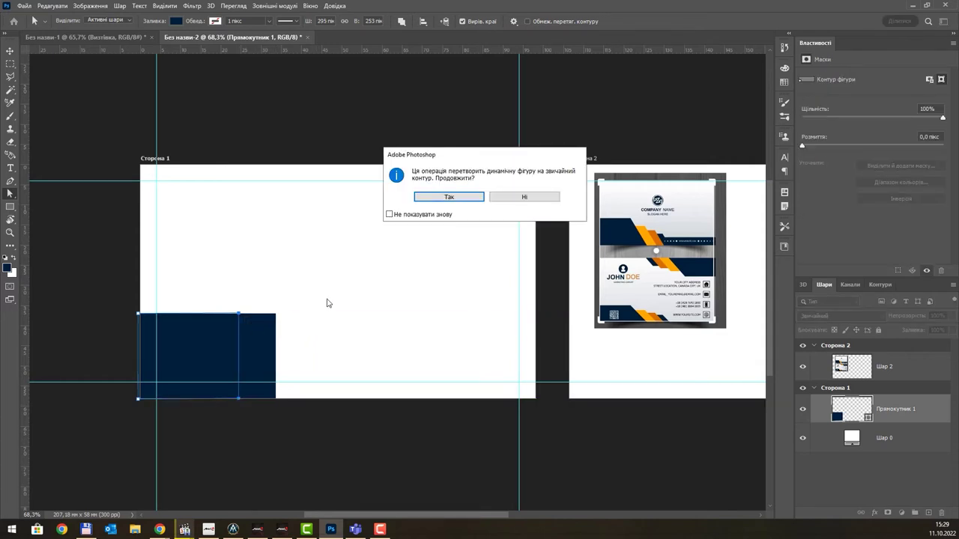
- Slant the navy rectangle's right edge into a trapezoid and Alt-drag a duplicate to its right
{"action": "key", "text": "Escape"}
{"action": "left_click_drag", "start_coordinate": [278, 318], "coordinate": [224, 319]}
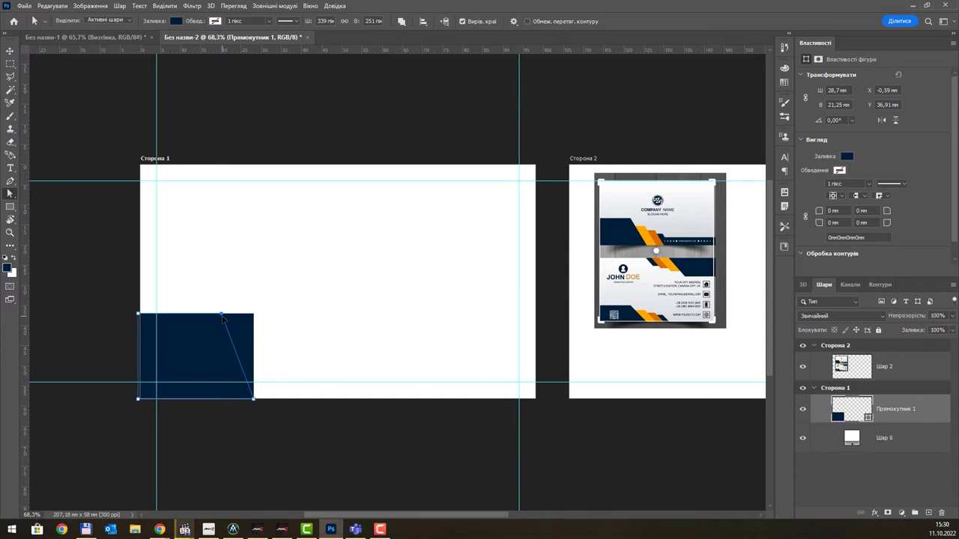
{"action": "left_click_drag", "start_coordinate": [223, 319], "coordinate": [219, 319]}
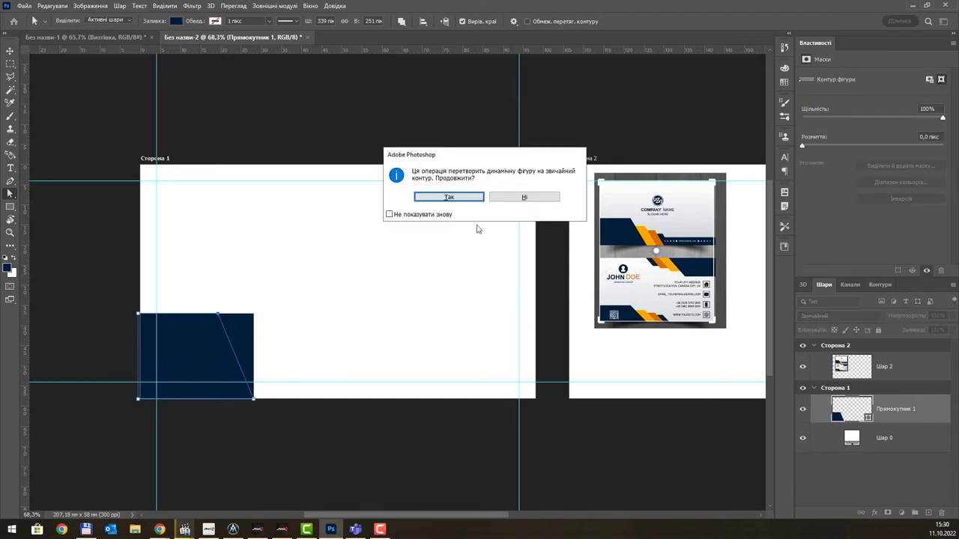
{"action": "left_click", "coordinate": [450, 197]}
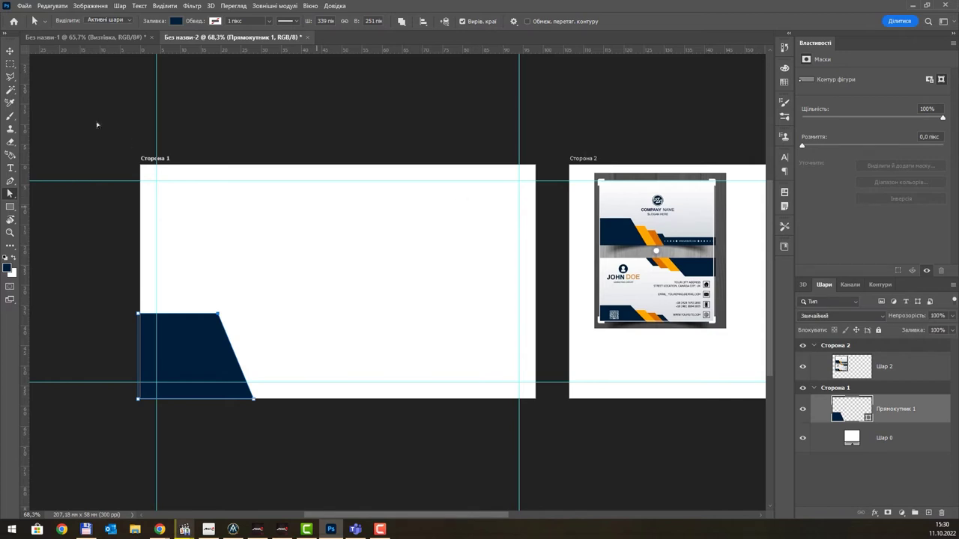
{"action": "key", "text": "v"}
{"action": "left_click_drag", "start_coordinate": [203, 359], "coordinate": [289, 352]}
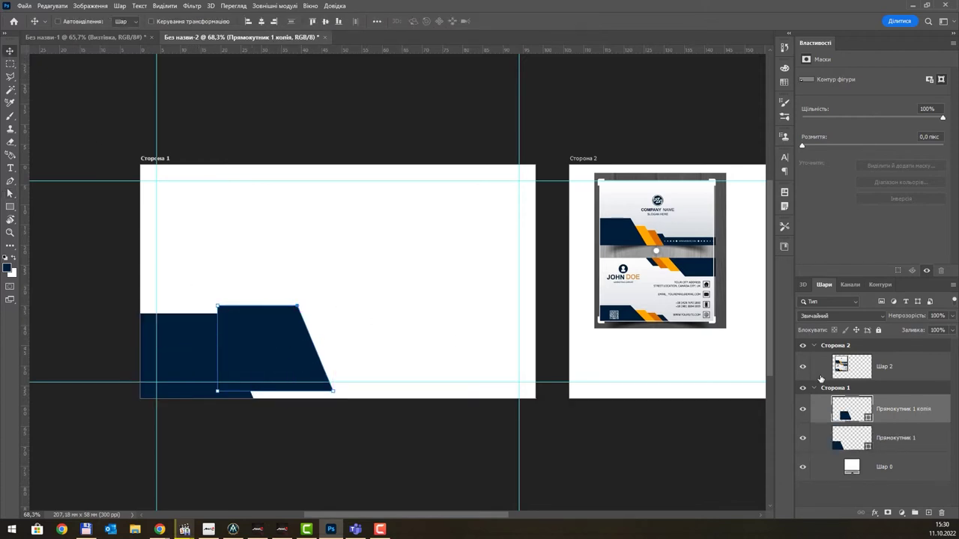
- Colour the first copy orange (fea209), place it behind the navy shape, and offset it down-left
{"action": "double_click", "coordinate": [854, 408]}
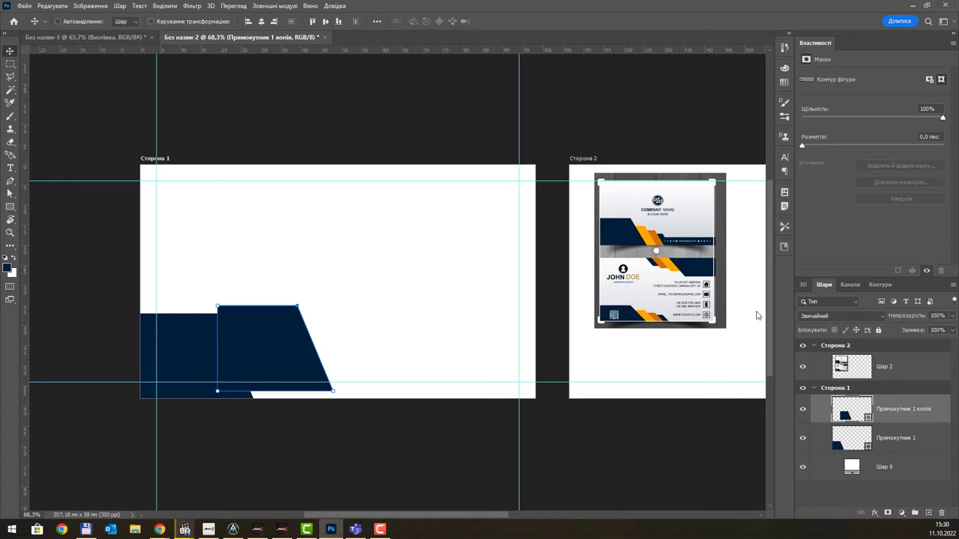
{"action": "left_click", "coordinate": [652, 241]}
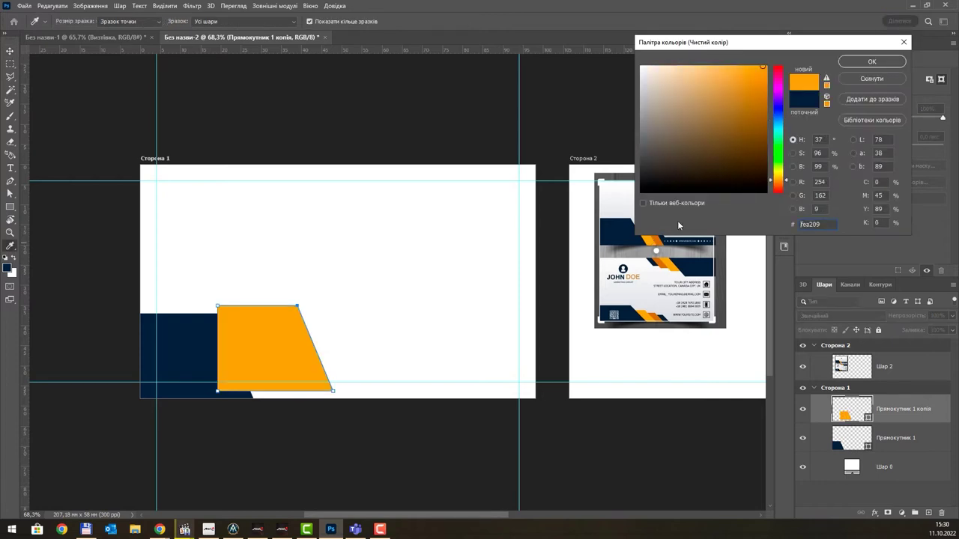
{"action": "left_click", "coordinate": [871, 61]}
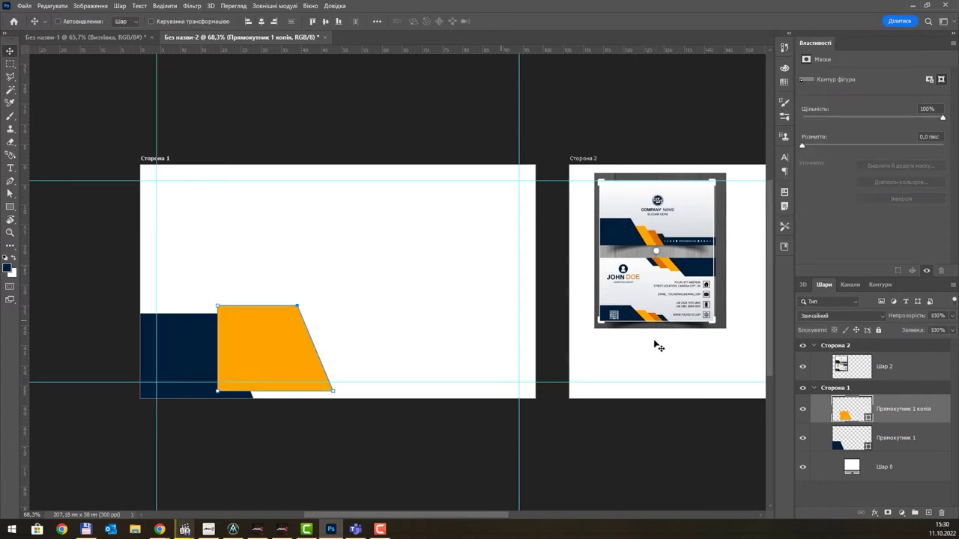
{"action": "left_click_drag", "start_coordinate": [939, 408], "coordinate": [902, 451]}
{"action": "mouse_move", "coordinate": [278, 331]}
{"action": "left_mouse_down"}
{"action": "mouse_move", "coordinate": [238, 365]}
{"action": "mouse_move", "coordinate": [223, 356]}
{"action": "mouse_move", "coordinate": [285, 344]}
{"action": "left_mouse_up"}
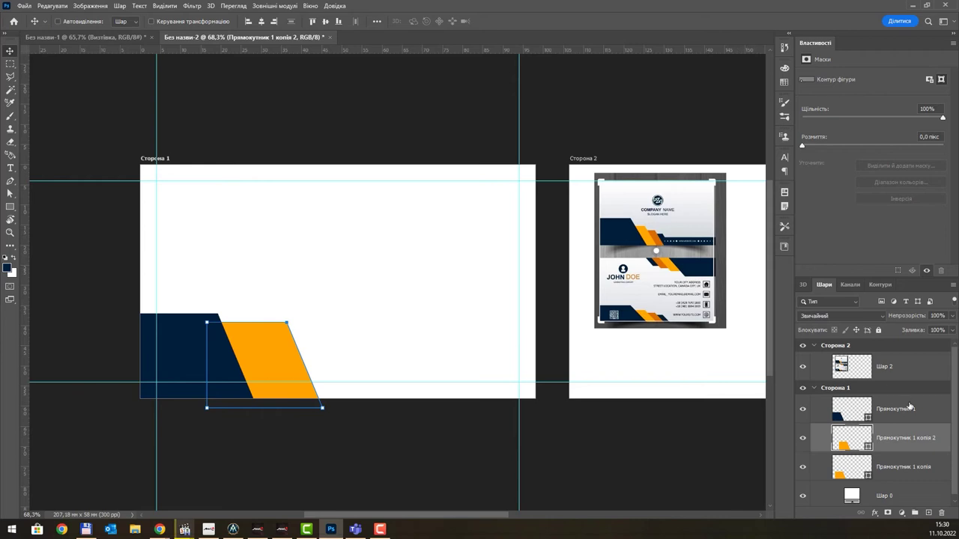
- Colour the second copy darker orange (be6e08), stack it below, offset it, and Alt-drag another copy mid-card
{"action": "double_click", "coordinate": [854, 435]}
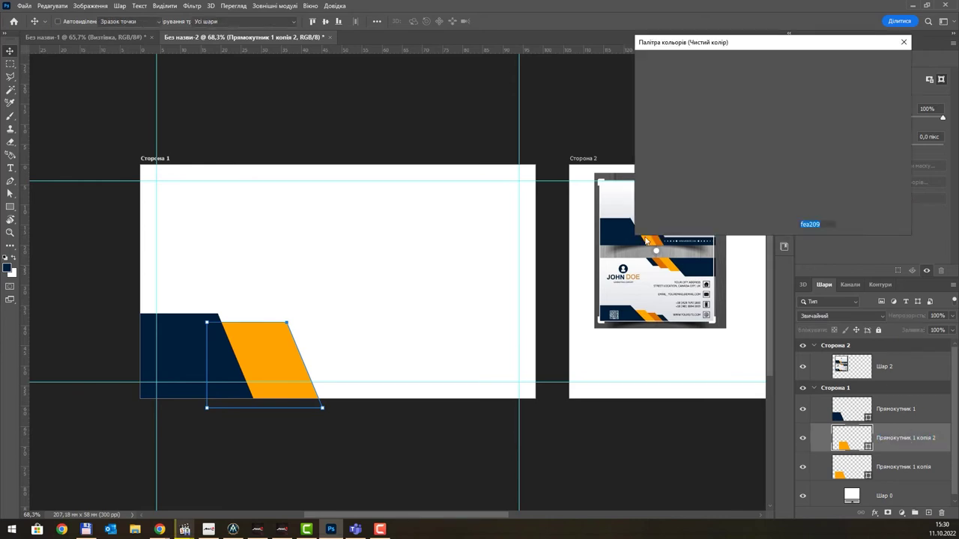
{"action": "left_click", "coordinate": [761, 98]}
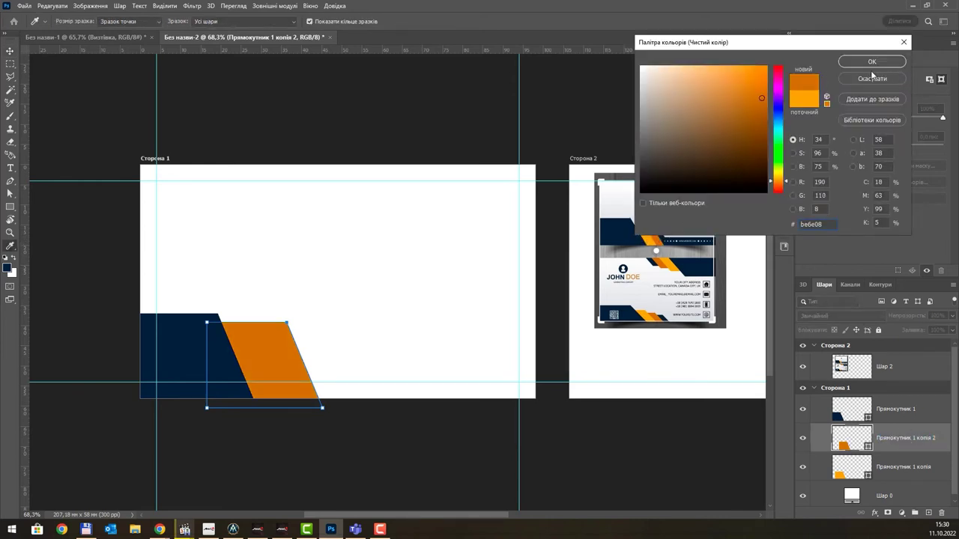
{"action": "left_click", "coordinate": [869, 65]}
{"action": "left_click_drag", "start_coordinate": [902, 442], "coordinate": [904, 473]}
{"action": "left_click_drag", "start_coordinate": [300, 362], "coordinate": [272, 368]}
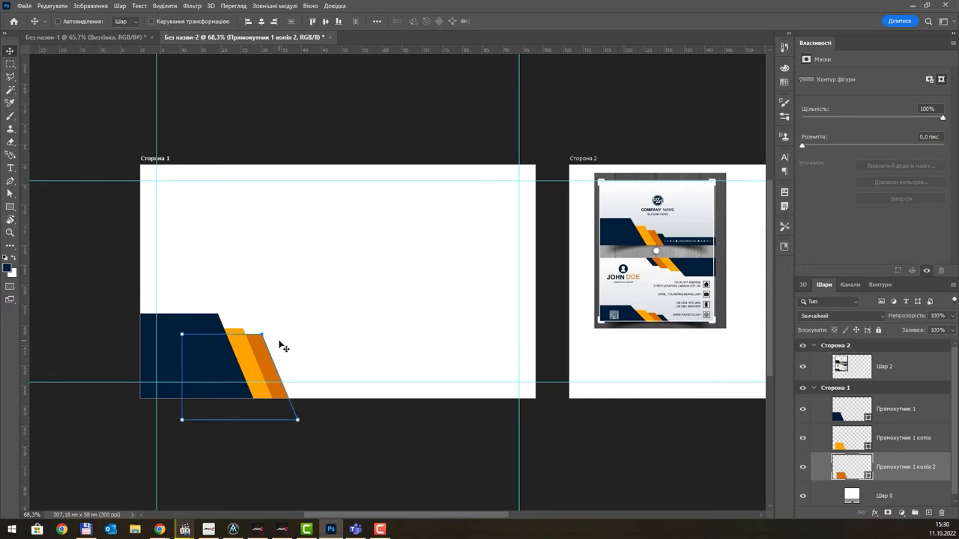
{"action": "left_click_drag", "start_coordinate": [269, 348], "coordinate": [374, 247]}
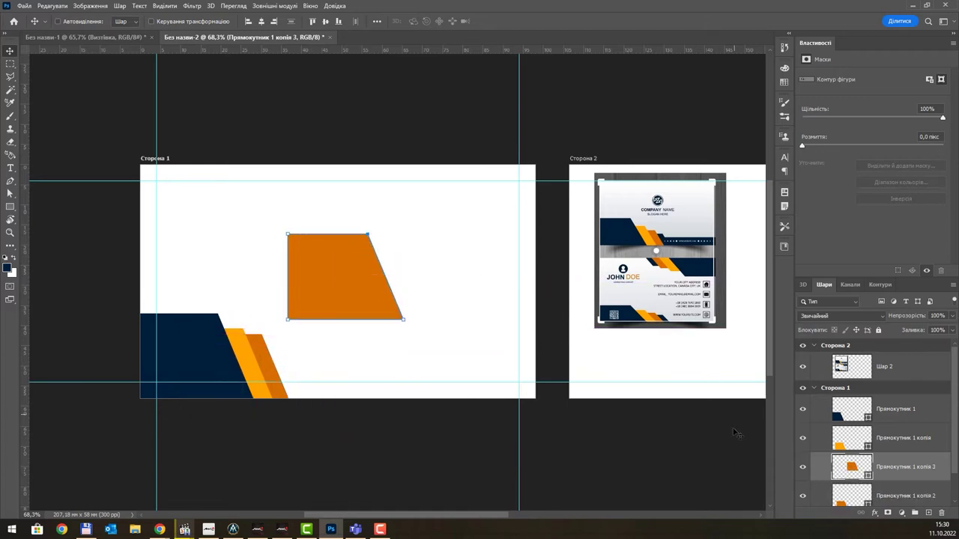
- Make copy 3 navy (0a2036), move its layer below copy 2, and slide it down-left along the bottom
{"action": "double_click", "coordinate": [851, 466]}
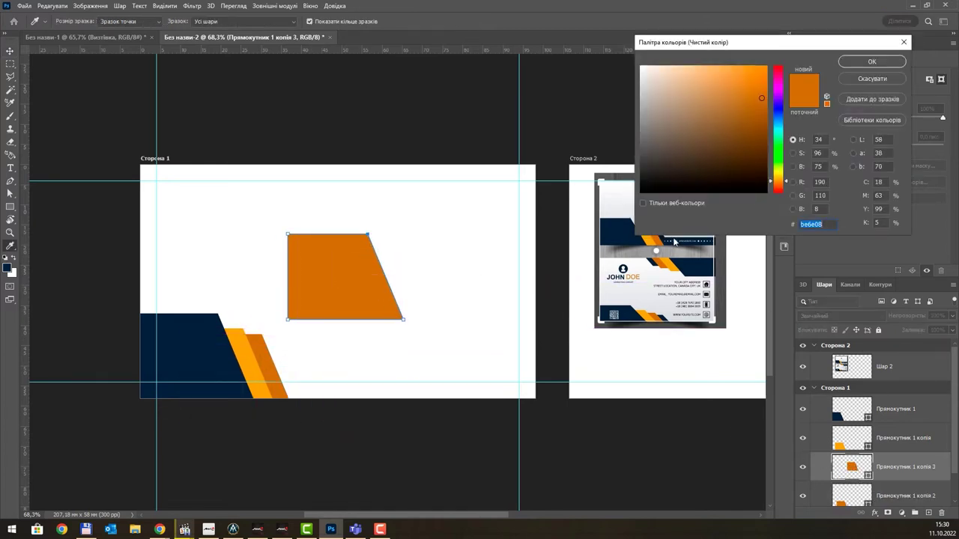
{"action": "left_click", "coordinate": [669, 241]}
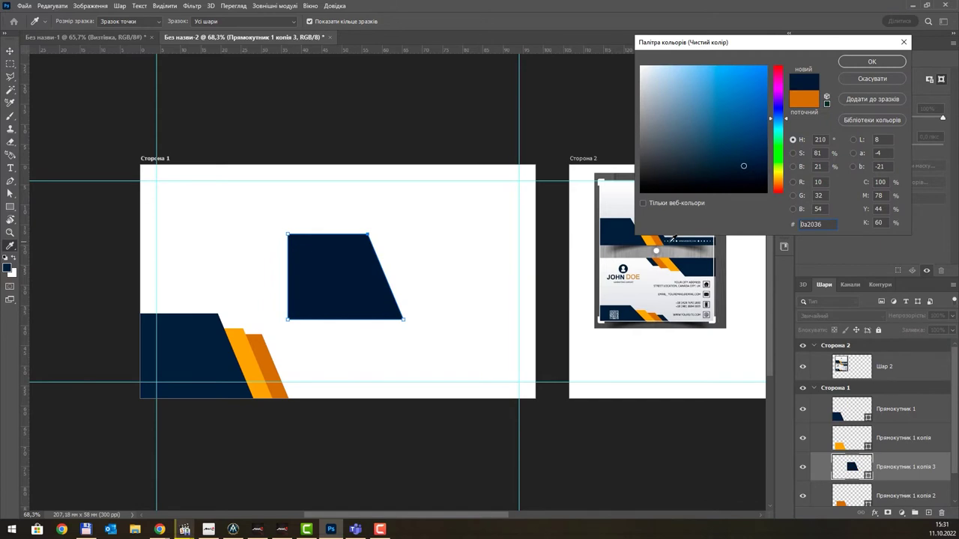
{"action": "left_click", "coordinate": [862, 60]}
{"action": "scroll", "coordinate": [909, 463], "scroll_direction": "down", "scroll_amount": 1}
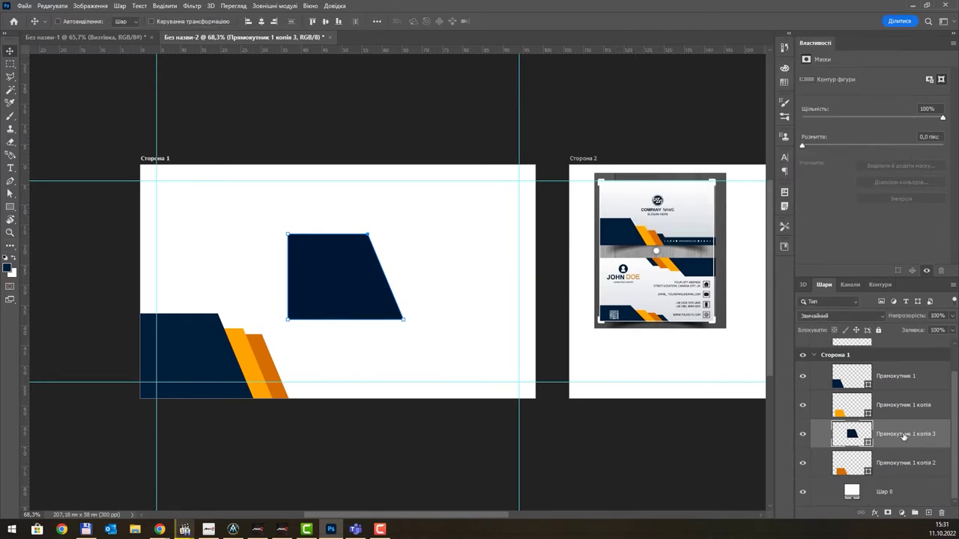
{"action": "left_click_drag", "start_coordinate": [881, 468], "coordinate": [881, 470]}
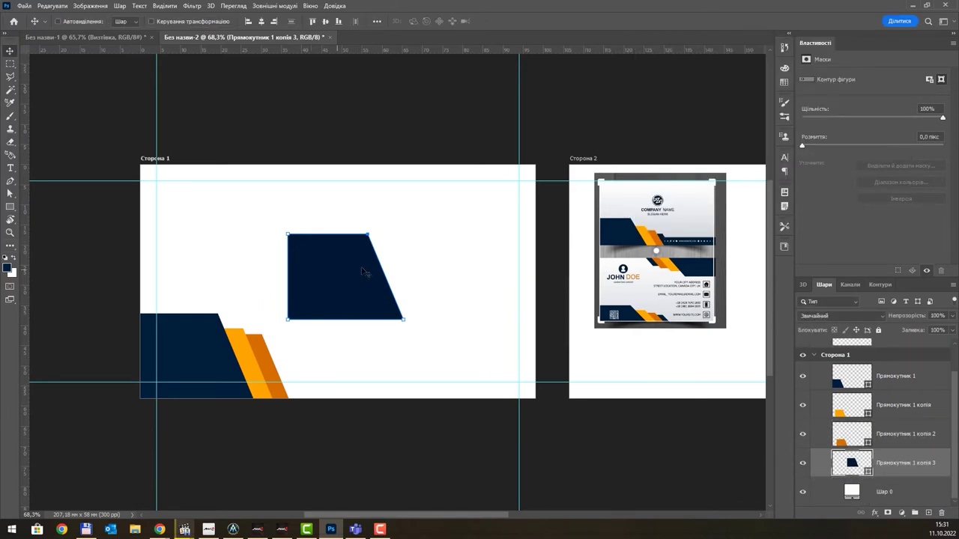
{"action": "left_click_drag", "start_coordinate": [361, 272], "coordinate": [277, 391]}
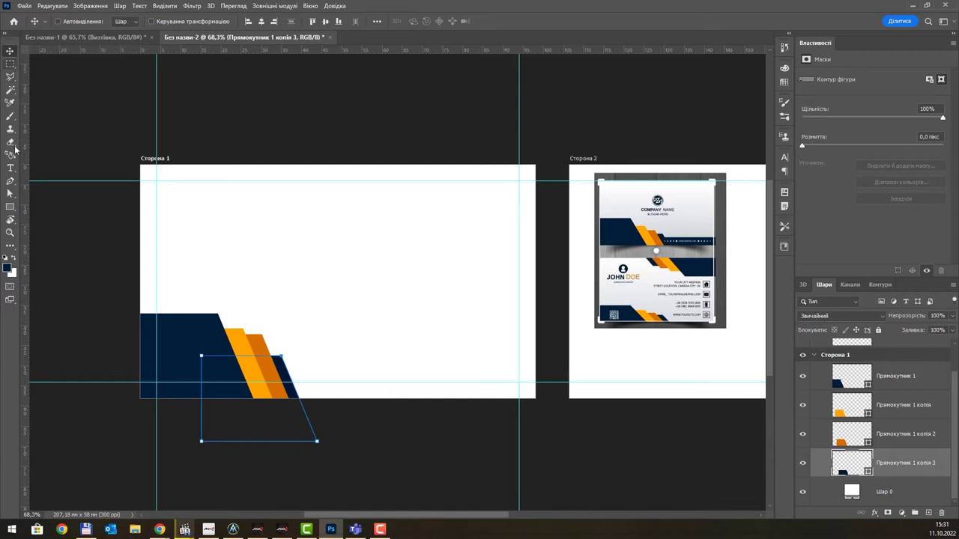
{"action": "left_click", "coordinate": [10, 207]}
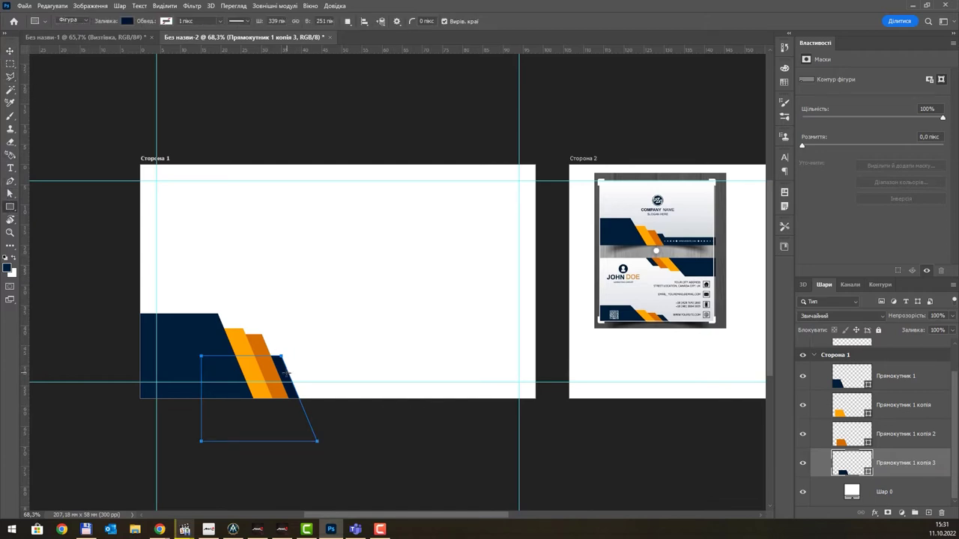
- Draw the thin navy bar Прямокутник 2 along the bottom and stack it below Прямокутник 1 копія 3
{"action": "left_click_drag", "start_coordinate": [283, 373], "coordinate": [536, 400]}
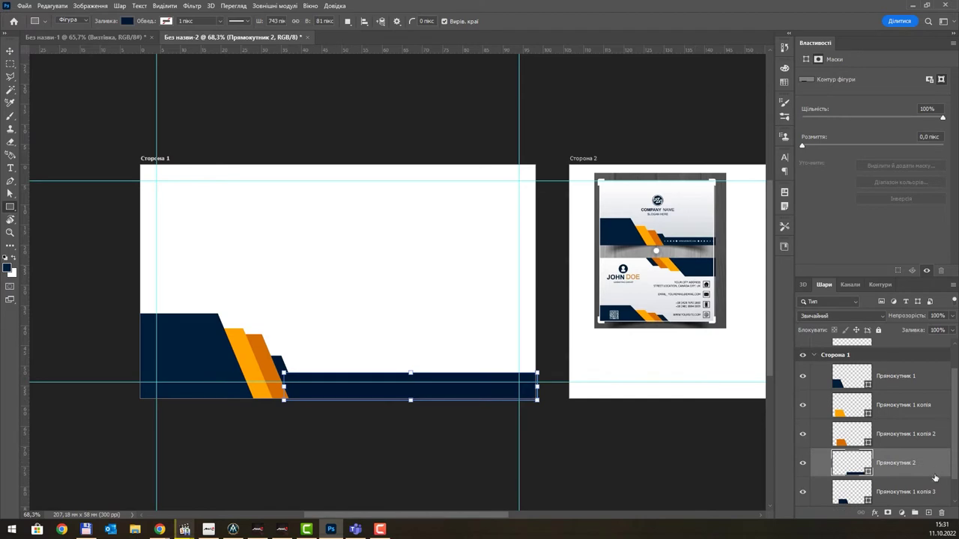
{"action": "scroll", "coordinate": [935, 477], "scroll_direction": "down", "scroll_amount": 1}
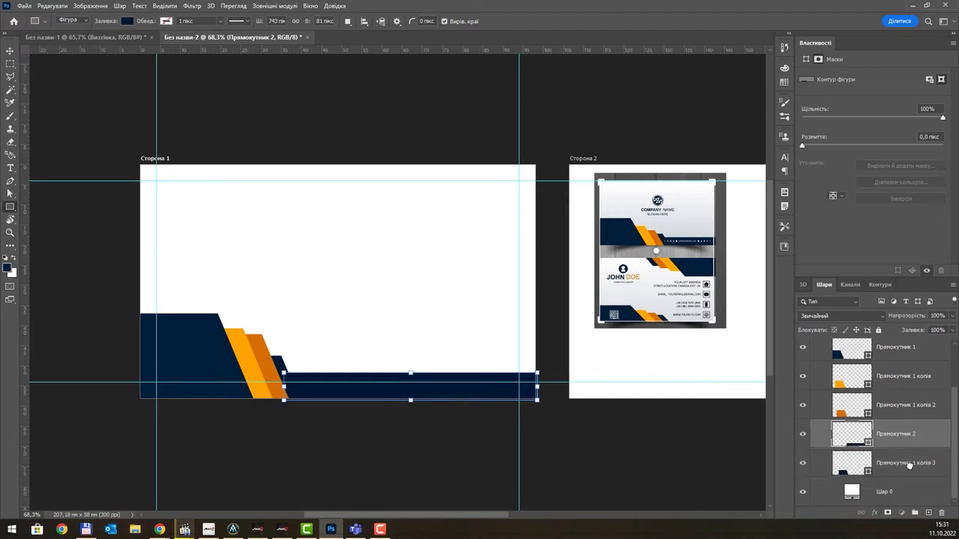
{"action": "left_click_drag", "start_coordinate": [909, 464], "coordinate": [909, 467]}
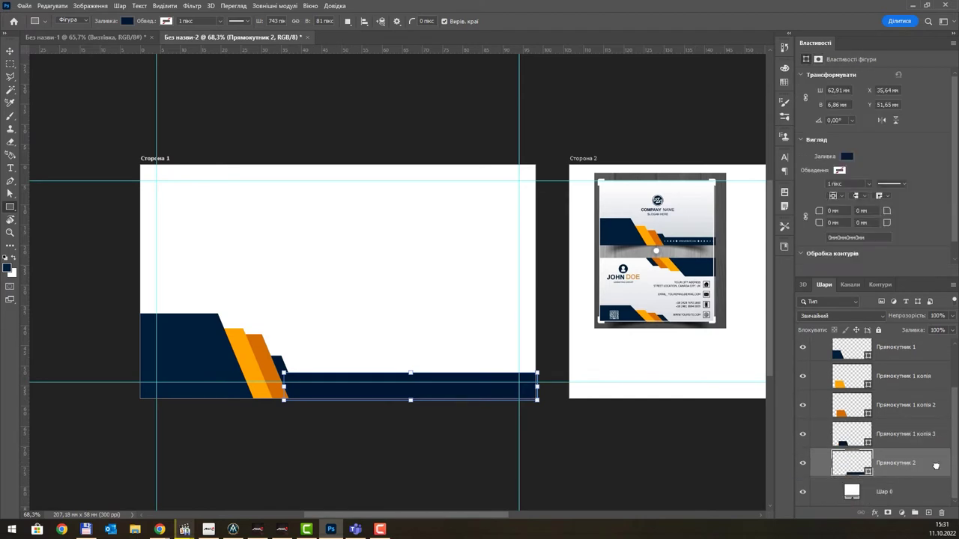
{"action": "left_click", "coordinate": [10, 51]}
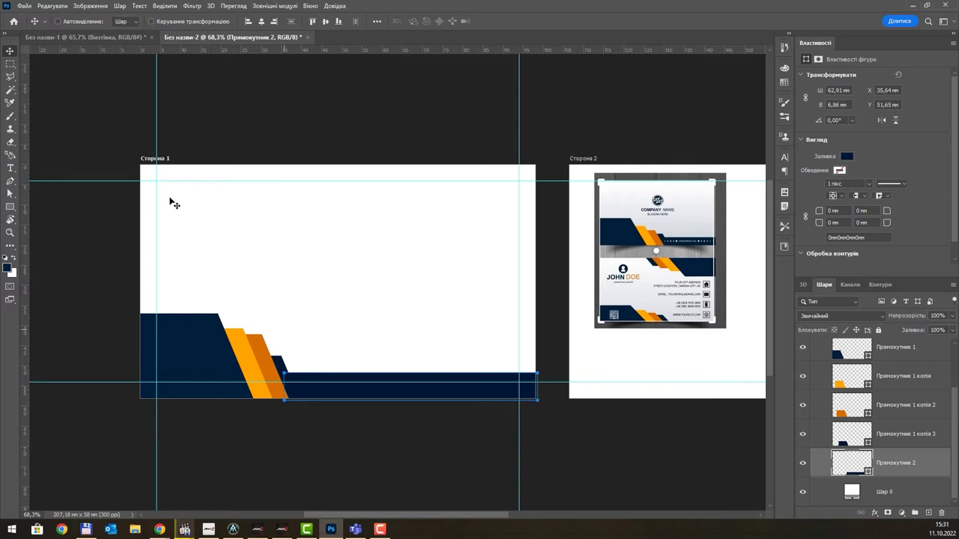
- Nudge Прямокутник 1 копія 3 slightly to the right
{"action": "scroll", "coordinate": [898, 411], "scroll_direction": "up", "scroll_amount": 2}
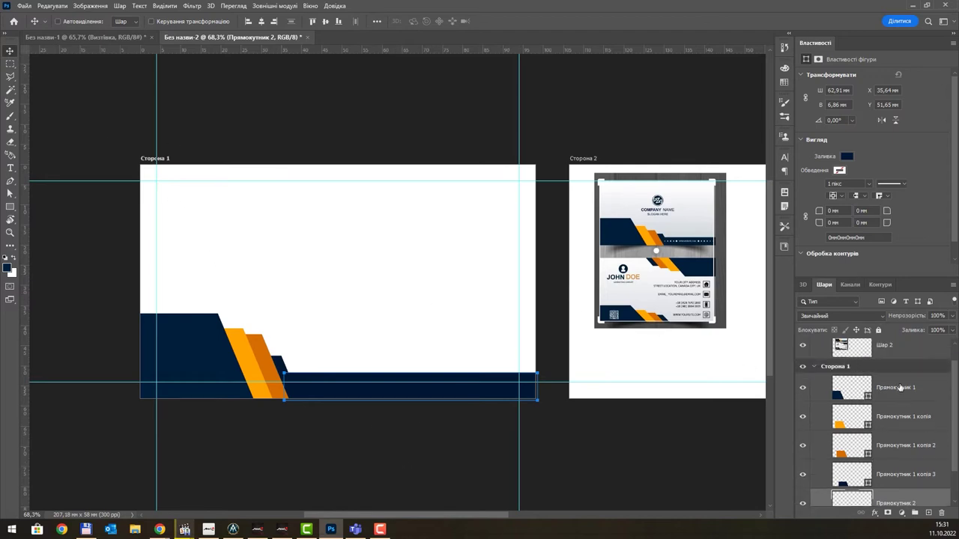
{"action": "left_click", "coordinate": [897, 387]}
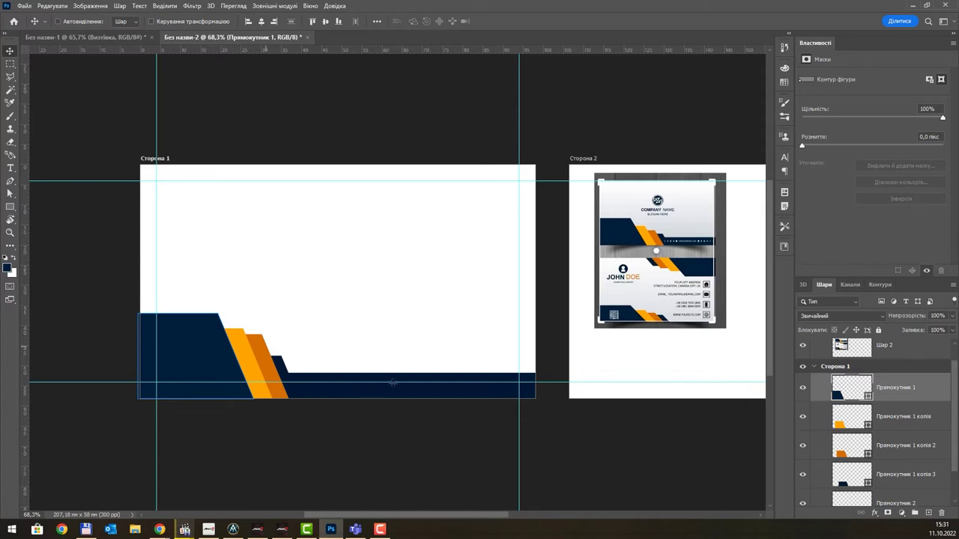
{"action": "left_click", "coordinate": [289, 368], "text": "ctrl"}
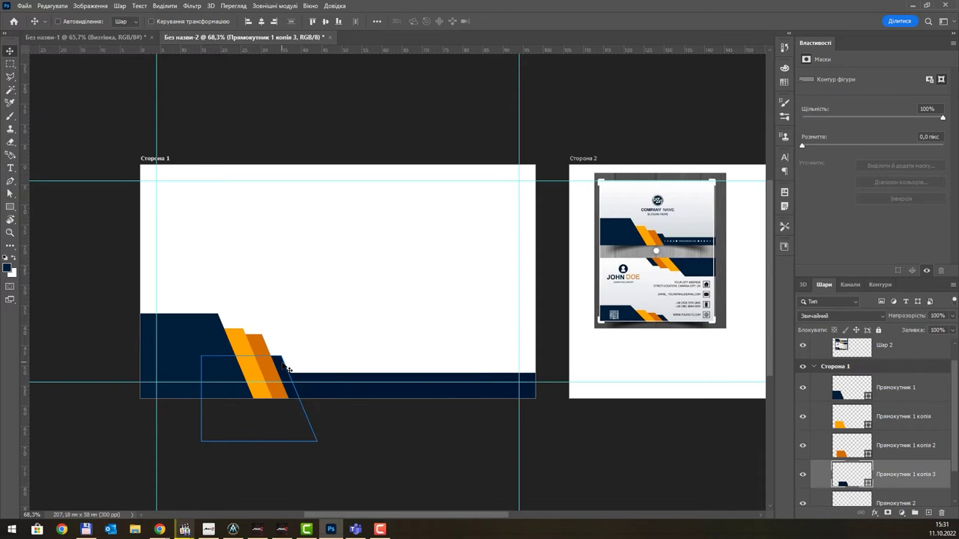
{"action": "key", "text": "Right"}
{"action": "key", "text": "Right"}
{"action": "key", "text": "Right"}
{"action": "key", "text": "Right"}
{"action": "key", "text": "Right"}
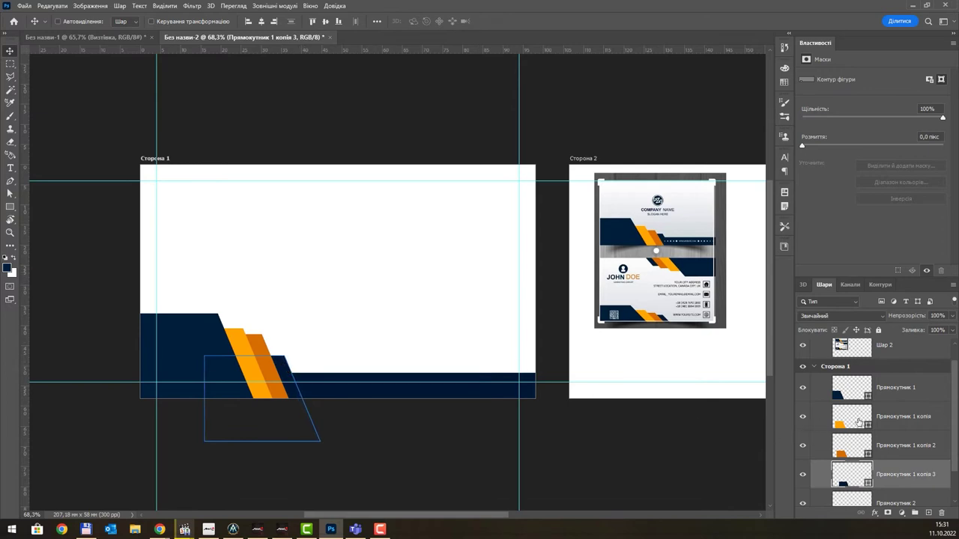
- Group Прямокутник 1 through Прямокутник 2 and name the group 'Нижня частина'
{"action": "scroll", "coordinate": [881, 381], "scroll_direction": "down", "scroll_amount": 2}
{"action": "scroll", "coordinate": [881, 382], "scroll_direction": "up", "scroll_amount": 3}
{"action": "scroll", "coordinate": [881, 382], "scroll_direction": "down", "scroll_amount": 2}
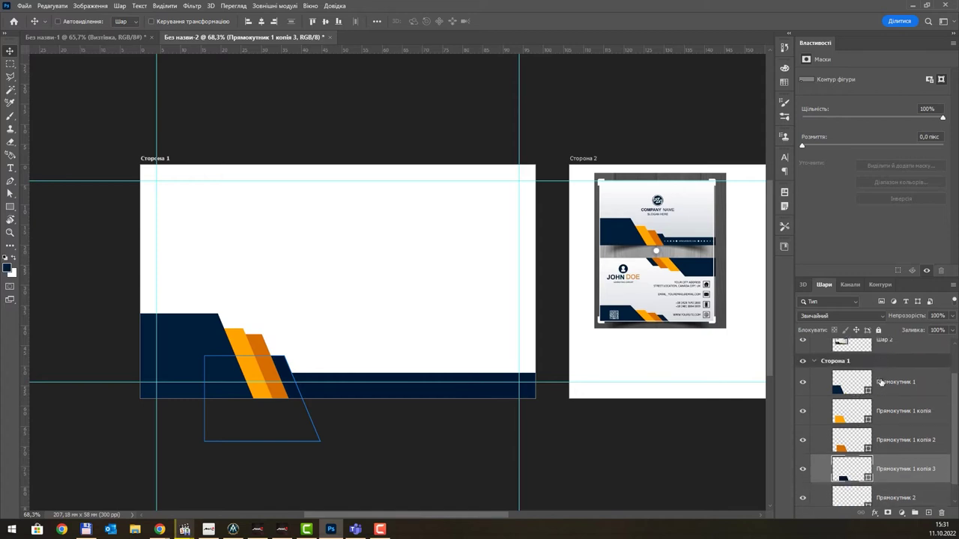
{"action": "left_click", "coordinate": [886, 369]}
{"action": "scroll", "coordinate": [895, 397], "scroll_direction": "down", "scroll_amount": 1}
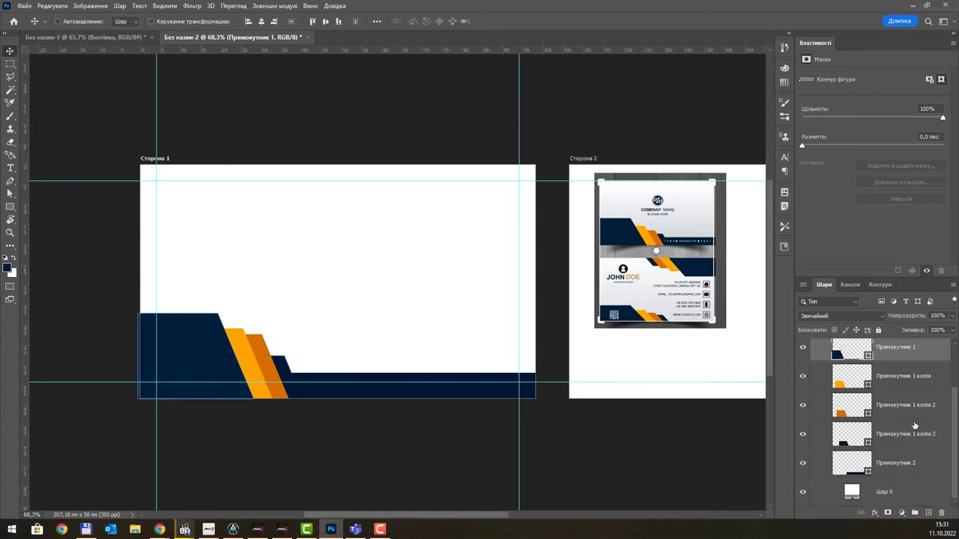
{"action": "left_click", "coordinate": [904, 464], "text": "shift"}
{"action": "key", "text": "ctrl+g"}
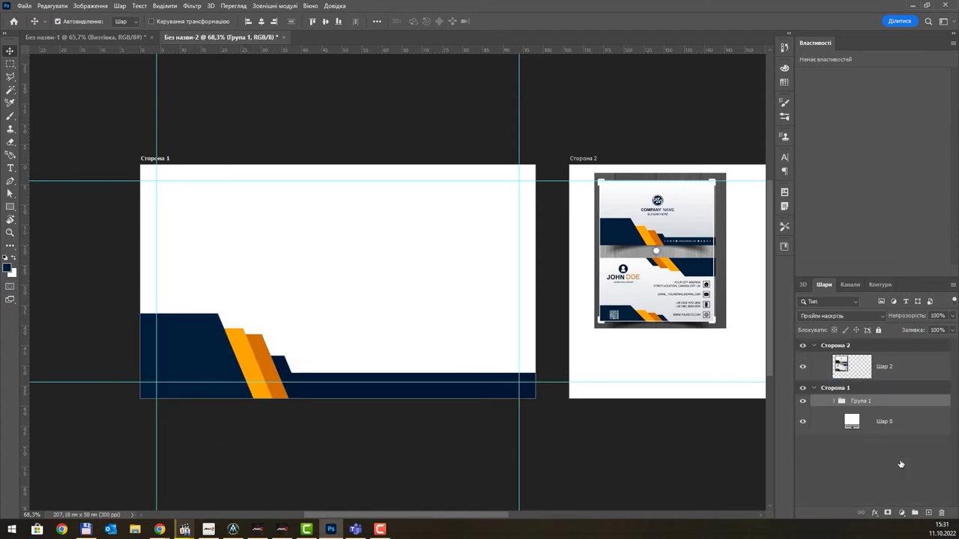
{"action": "double_click", "coordinate": [862, 400]}
{"action": "type", "text": "Нижня частина"}
{"action": "key", "text": "Return"}
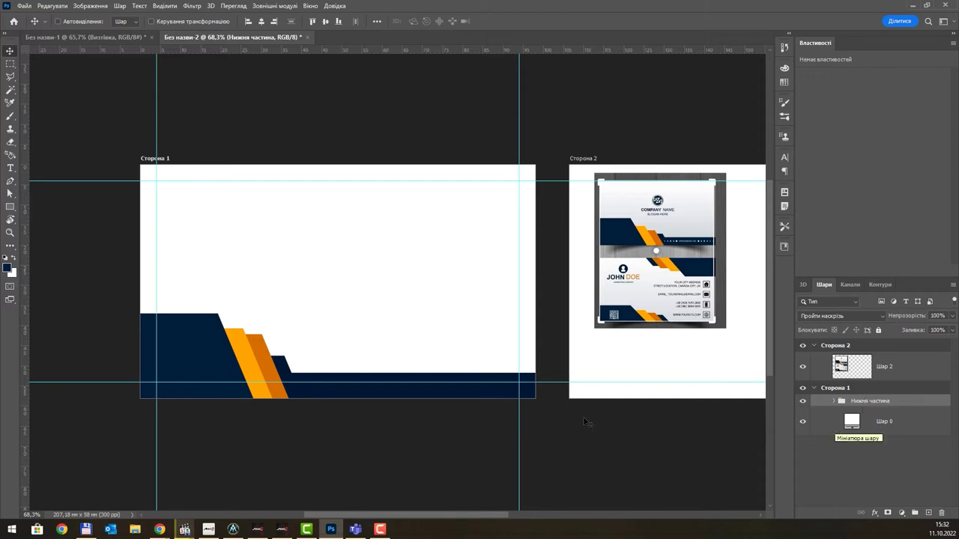
{"action": "left_click_drag", "start_coordinate": [344, 395], "coordinate": [371, 290]}
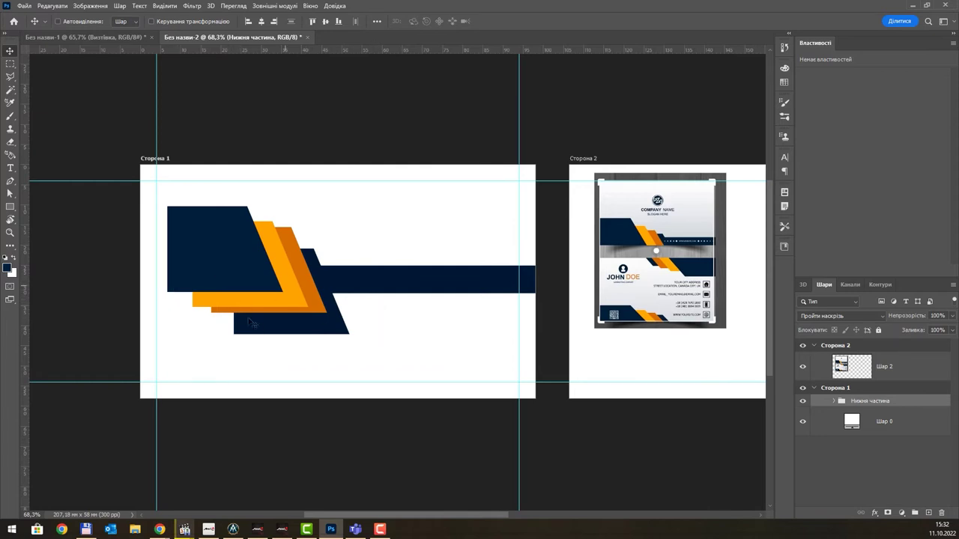
{"action": "key", "text": "ctrl+z"}
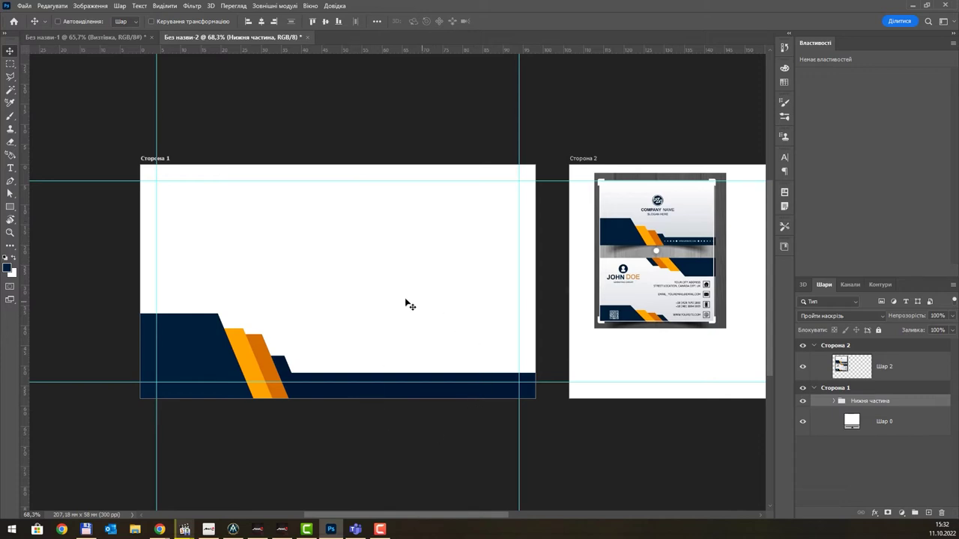
{"action": "left_click", "coordinate": [834, 402]}
- With Прямокутник 1 selected, switch to the Ellipse tool from the shape tools
{"action": "left_click", "coordinate": [869, 420]}
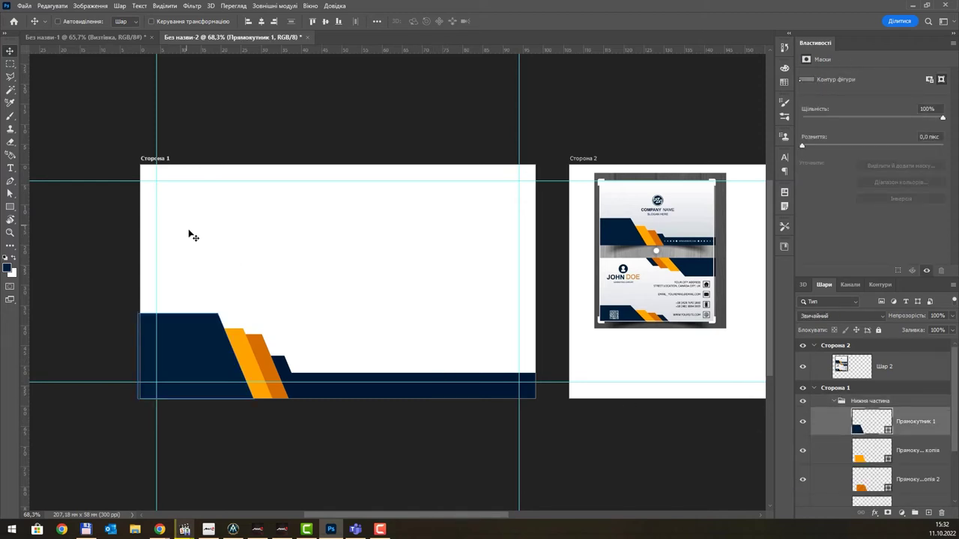
{"action": "left_click", "coordinate": [9, 207]}
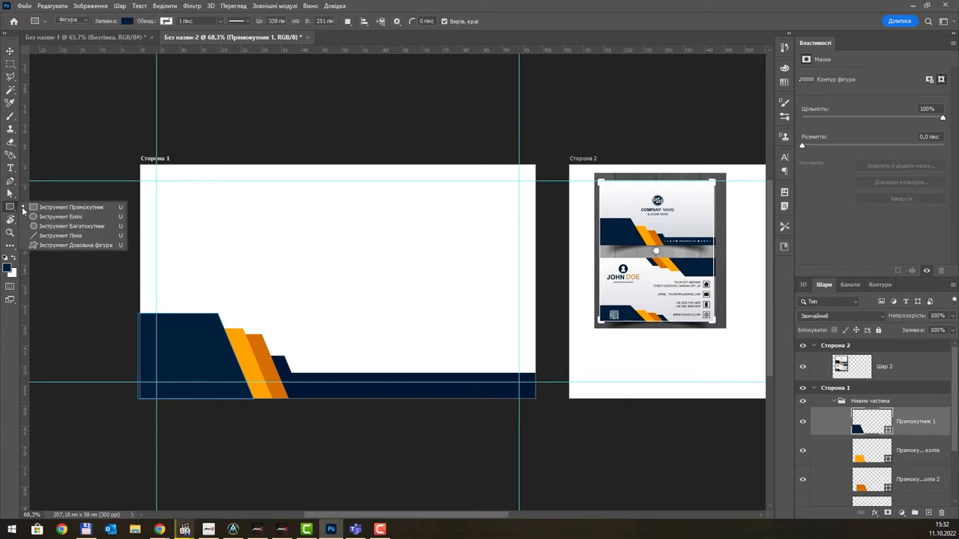
{"action": "left_click", "coordinate": [60, 217]}
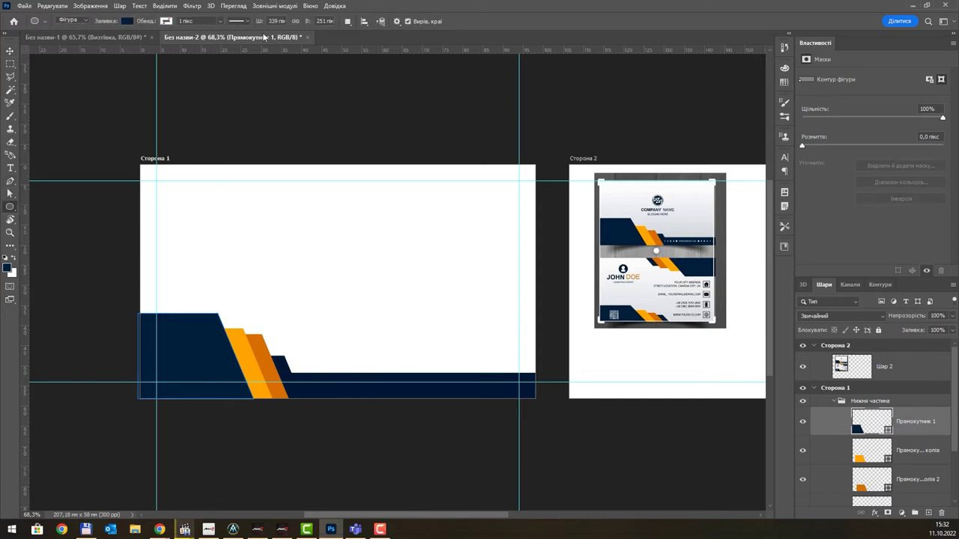
{"action": "left_click", "coordinate": [346, 21]}
{"action": "left_click", "coordinate": [360, 34]}
- Draw a small 35 × 35 px circle, Еліпс 1, on the navy bar and fill it white
{"action": "scroll", "coordinate": [319, 387], "scroll_direction": "up", "scroll_amount": 2}
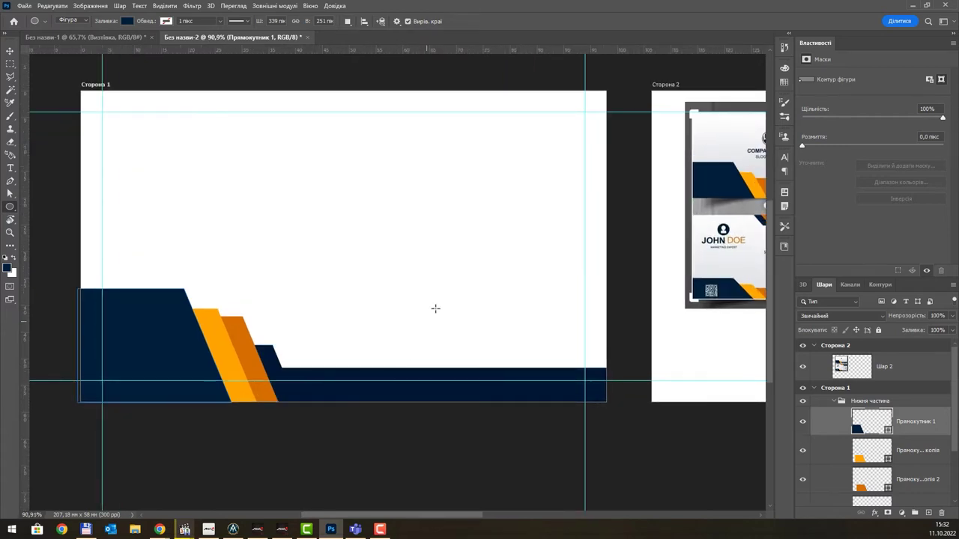
{"action": "left_click_drag", "start_coordinate": [435, 310], "coordinate": [337, 316]}
{"action": "scroll", "coordinate": [211, 395], "scroll_direction": "up", "scroll_amount": 1}
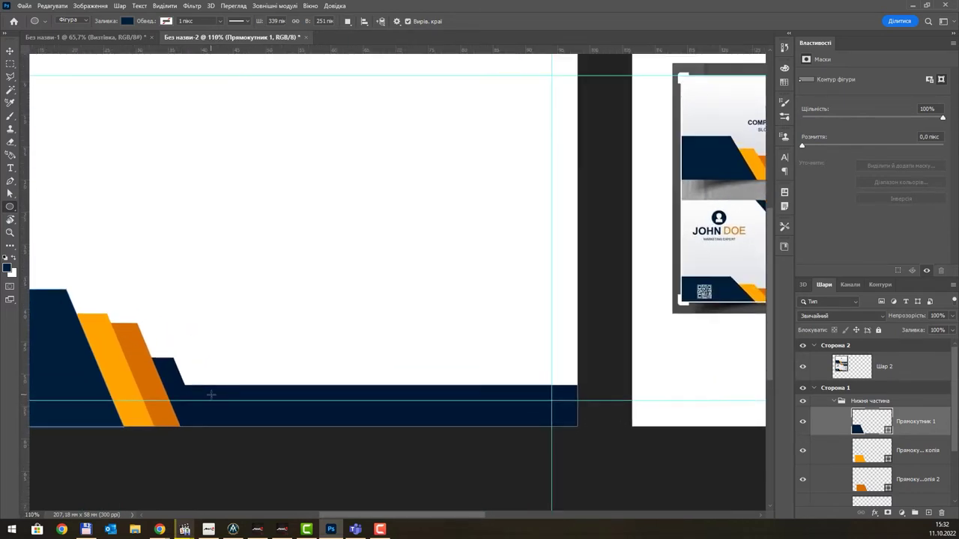
{"action": "scroll", "coordinate": [211, 395], "scroll_direction": "down", "scroll_amount": 1}
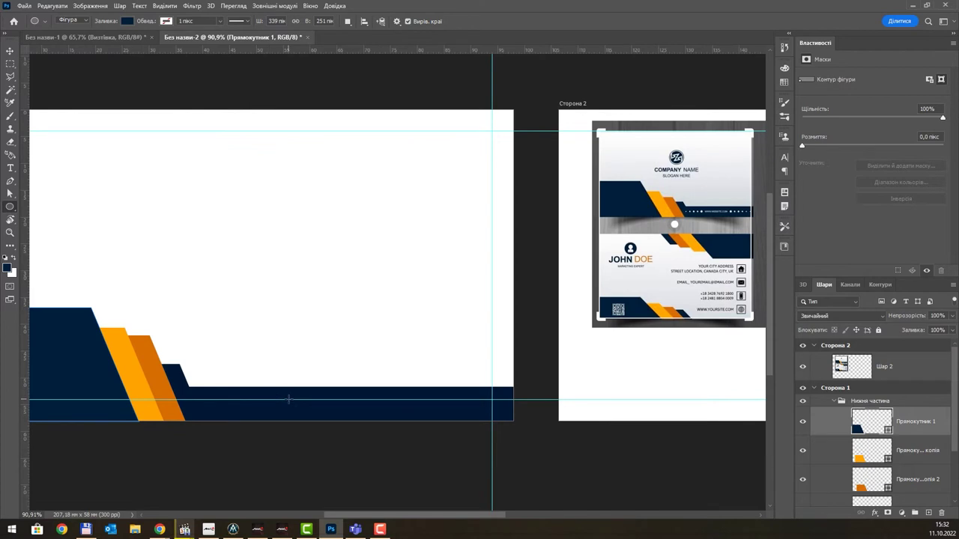
{"action": "left_click_drag", "start_coordinate": [289, 403], "coordinate": [306, 417]}
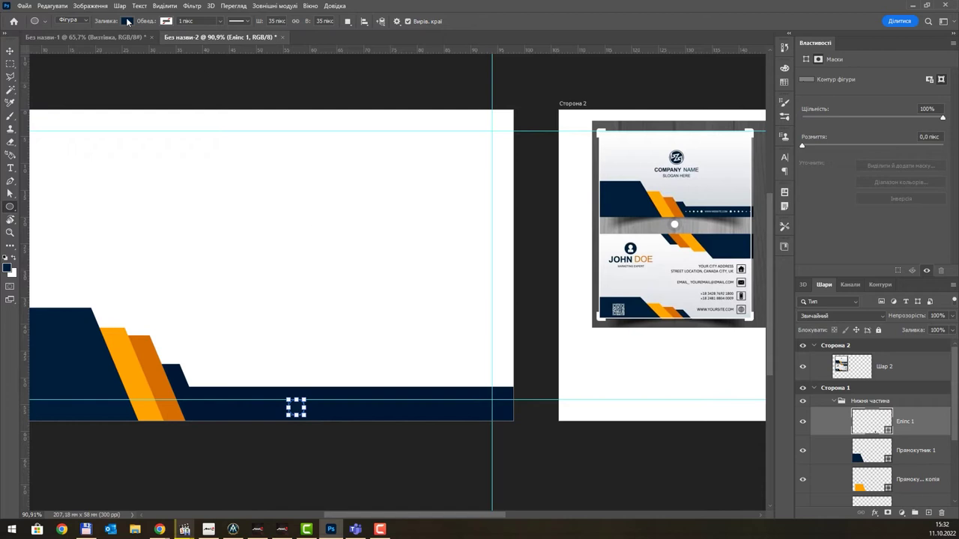
{"action": "left_click", "coordinate": [128, 21]}
{"action": "left_click", "coordinate": [110, 74]}
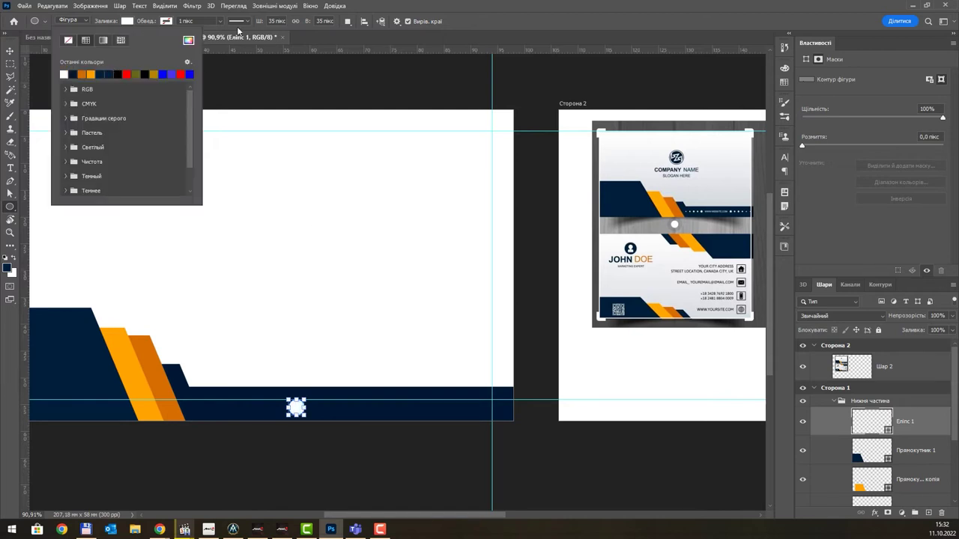
{"action": "left_click", "coordinate": [511, 27]}
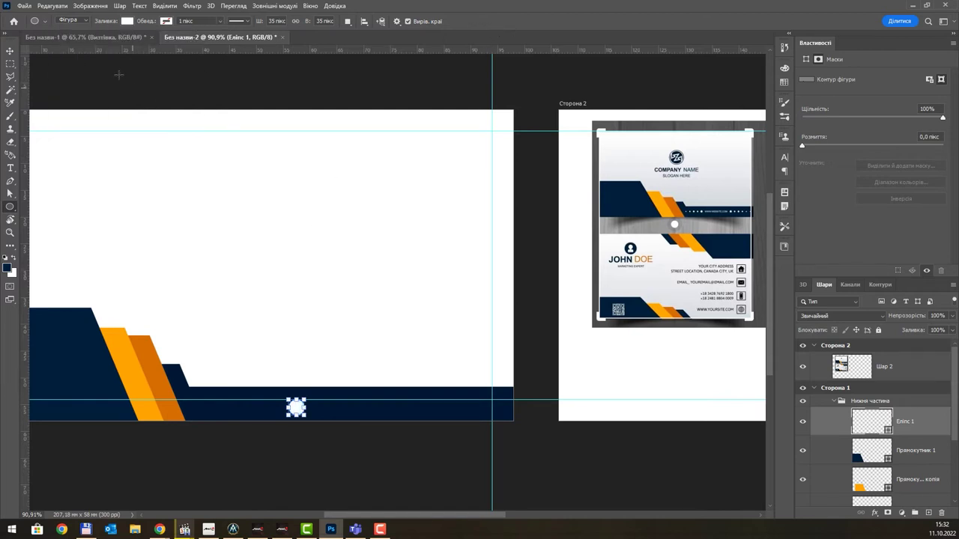
{"action": "left_click", "coordinate": [11, 50]}
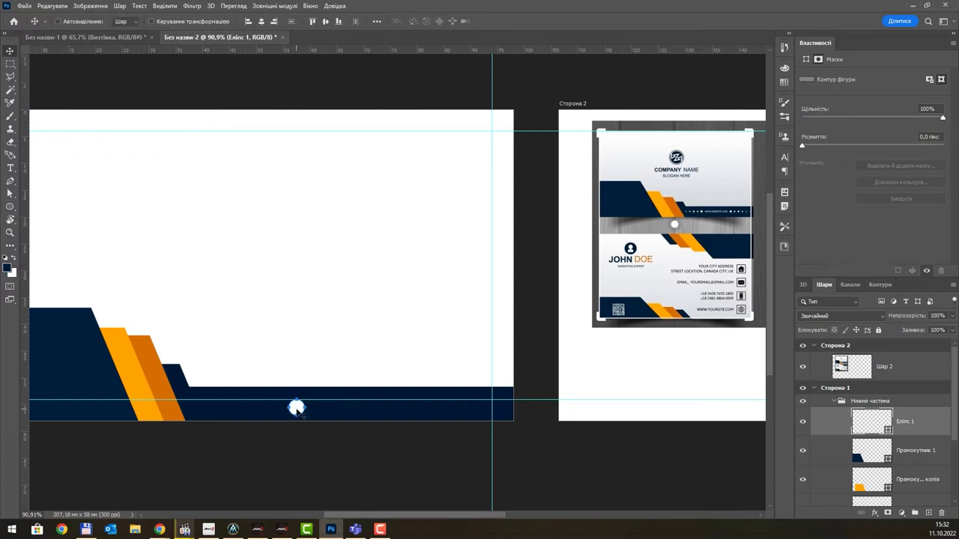
- Centre the white circle Еліпс 1 on the lower horizontal guide, zooming in to fine-tune
{"action": "left_click_drag", "start_coordinate": [296, 409], "coordinate": [268, 403]}
{"action": "scroll", "coordinate": [268, 401], "scroll_direction": "up", "scroll_amount": 4}
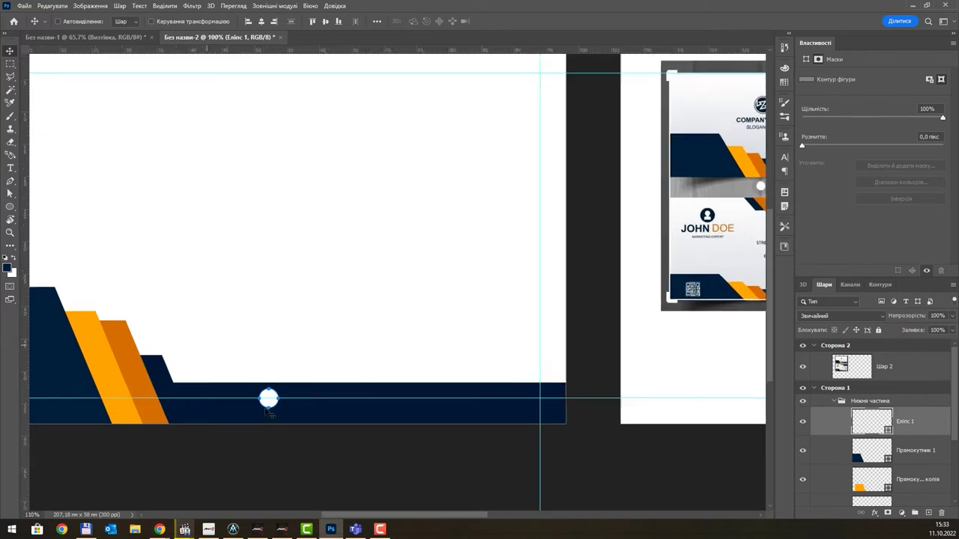
{"action": "scroll", "coordinate": [268, 403], "scroll_direction": "up", "scroll_amount": 1}
{"action": "left_click_drag", "start_coordinate": [285, 405], "coordinate": [277, 402]}
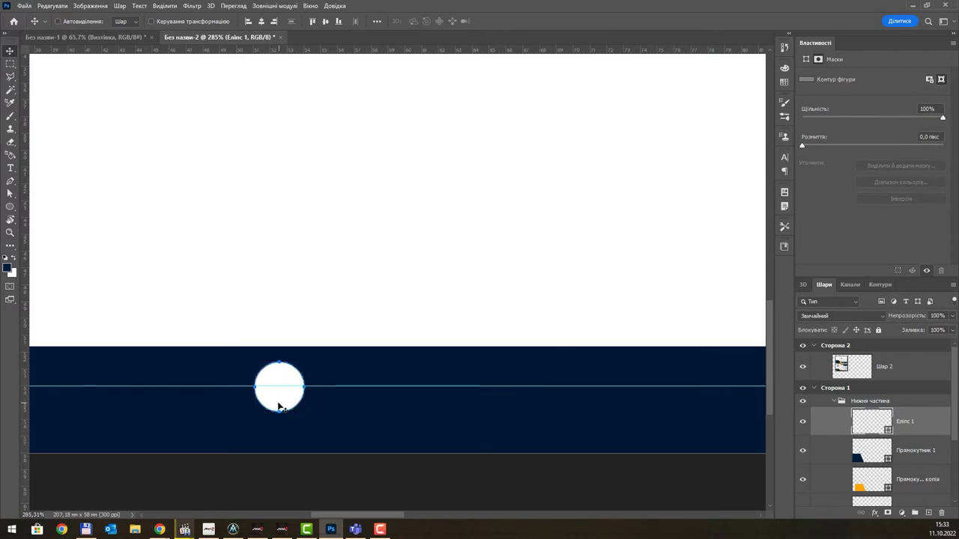
{"action": "scroll", "coordinate": [275, 402], "scroll_direction": "down", "scroll_amount": 2}
{"action": "scroll", "coordinate": [276, 402], "scroll_direction": "down", "scroll_amount": 2}
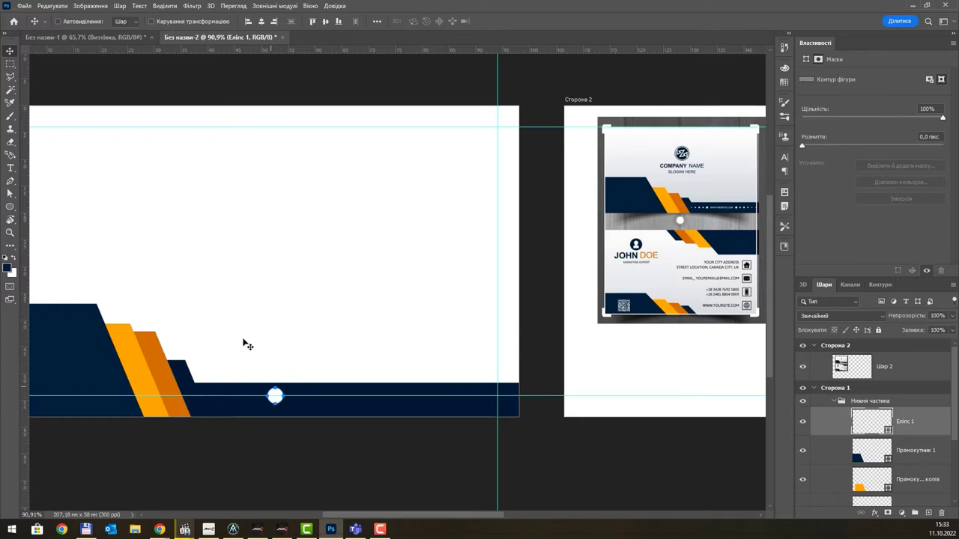
{"action": "scroll", "coordinate": [246, 340], "scroll_direction": "down", "scroll_amount": 1}
{"action": "left_click_drag", "start_coordinate": [238, 306], "coordinate": [352, 312]}
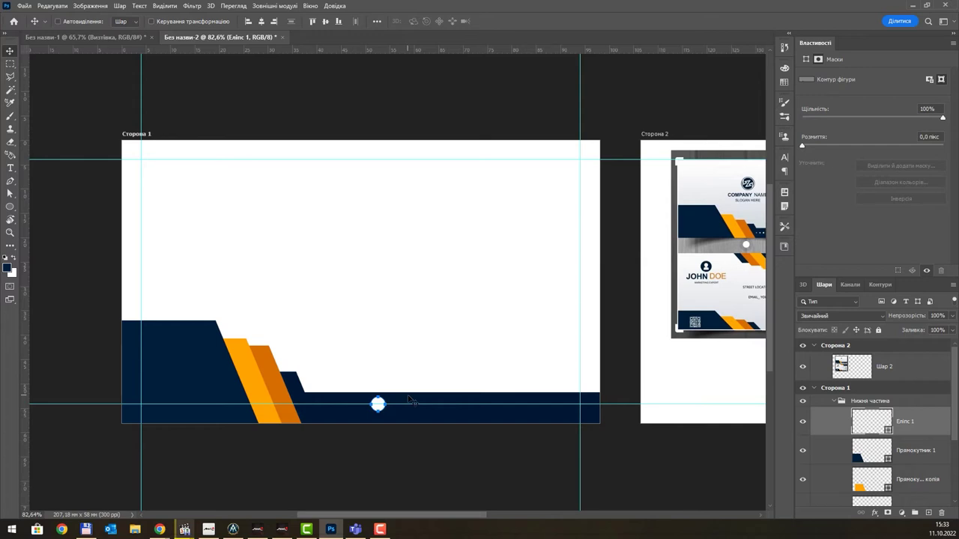
{"action": "left_click", "coordinate": [842, 388]}
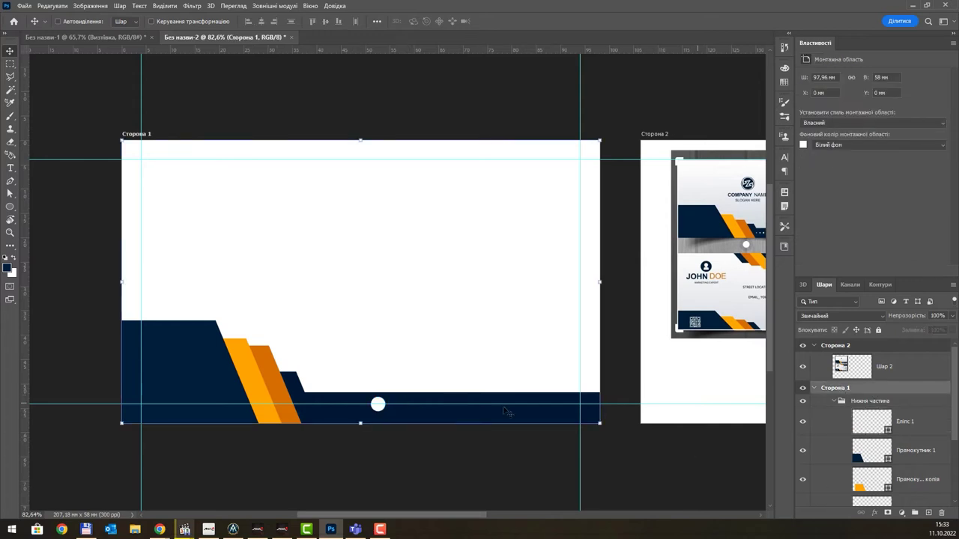
- Move the Нижня частина group up 3.5 mm, leaving a white strip at the bottom
{"action": "left_click", "coordinate": [188, 367]}
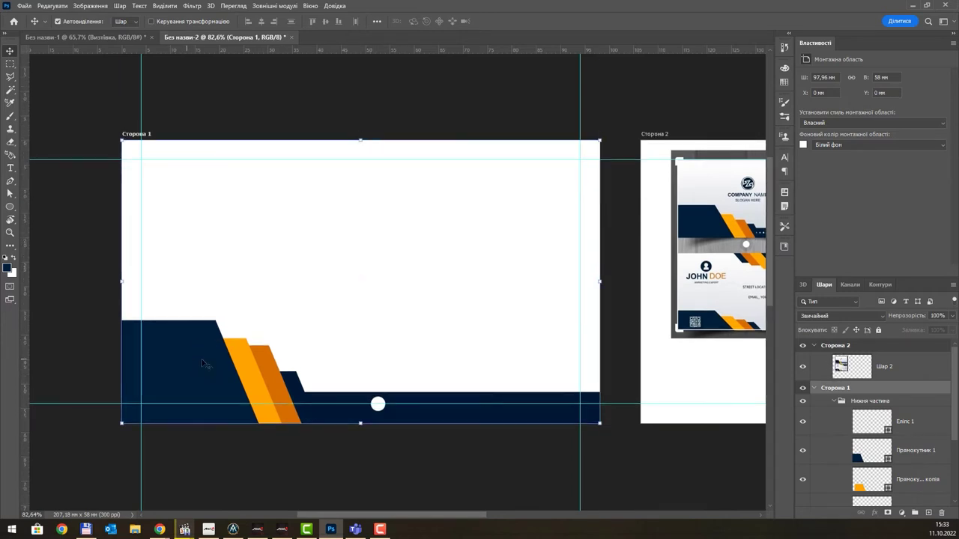
{"action": "left_click", "coordinate": [862, 402]}
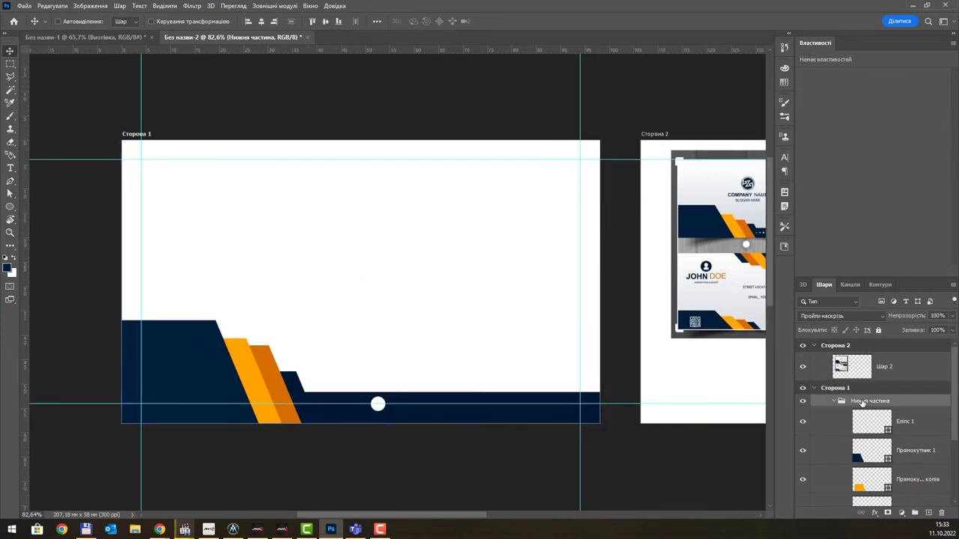
{"action": "left_click_drag", "start_coordinate": [187, 372], "coordinate": [187, 356]}
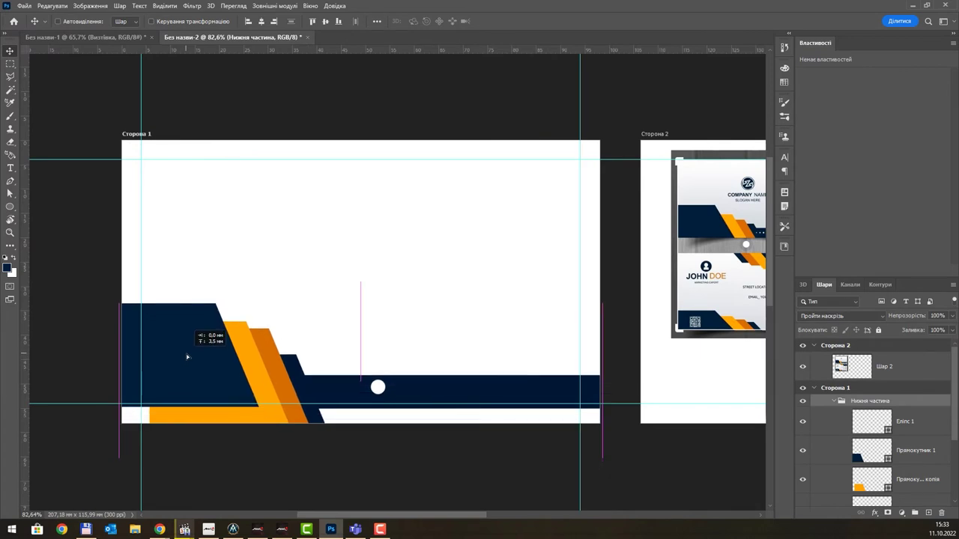
{"action": "left_click_drag", "start_coordinate": [187, 357], "coordinate": [188, 357]}
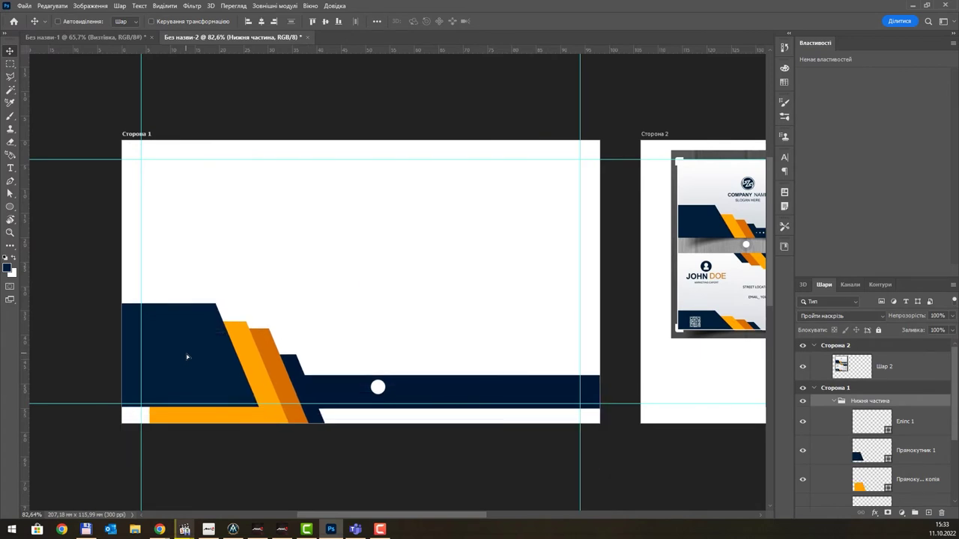
- Try merging the stripe and circle layers with Ctrl+E, then undo the merge
{"action": "left_click", "coordinate": [913, 423]}
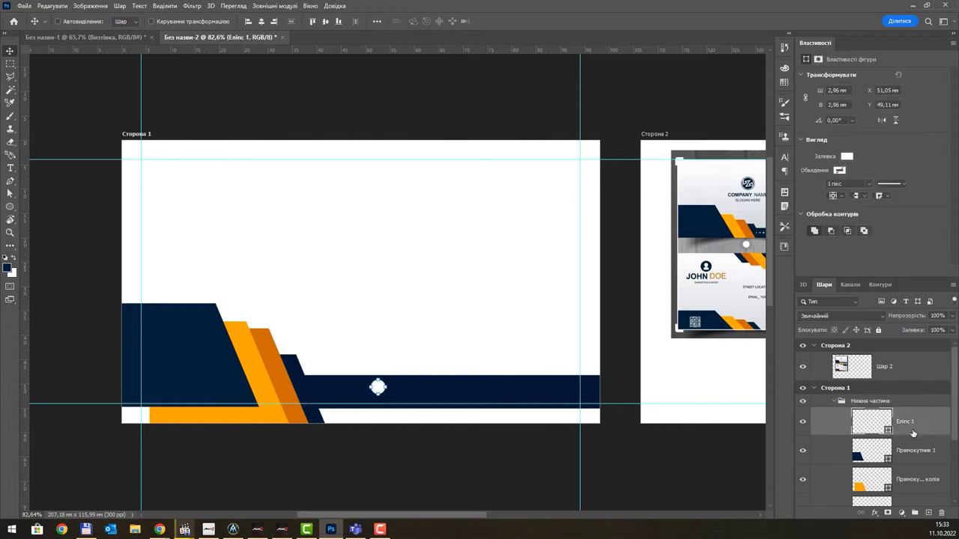
{"action": "scroll", "coordinate": [913, 436], "scroll_direction": "down", "scroll_amount": 5}
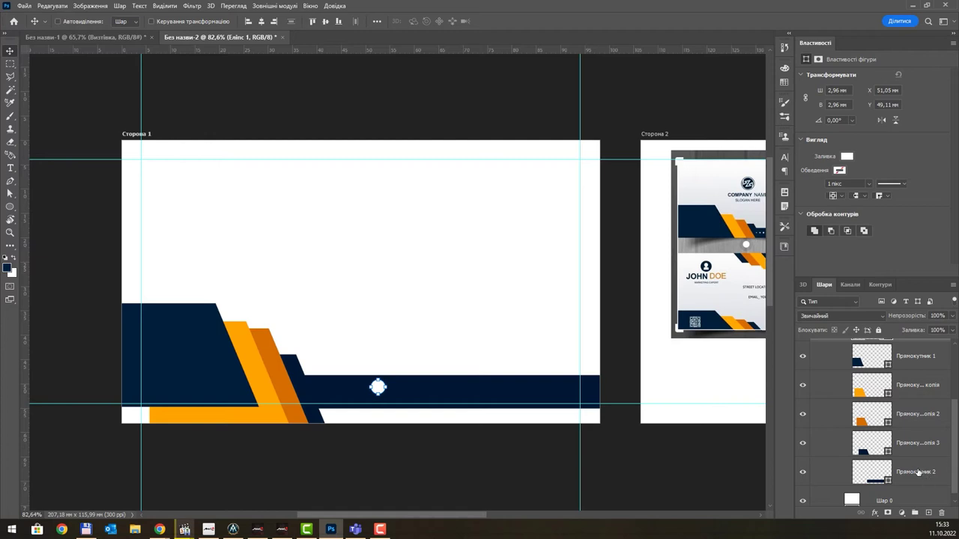
{"action": "left_click", "coordinate": [918, 472], "text": "shift"}
{"action": "key", "text": "ctrl+e"}
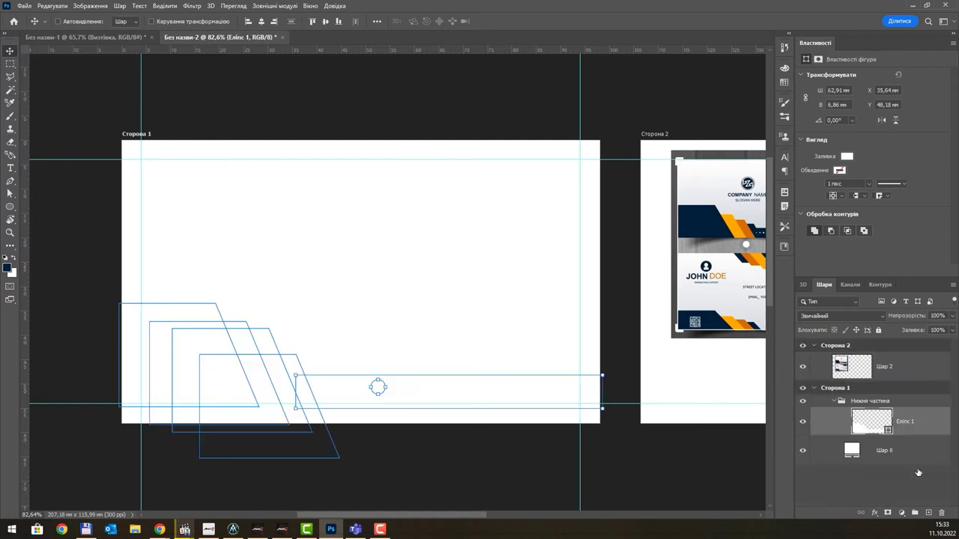
{"action": "key", "text": "ctrl+z"}
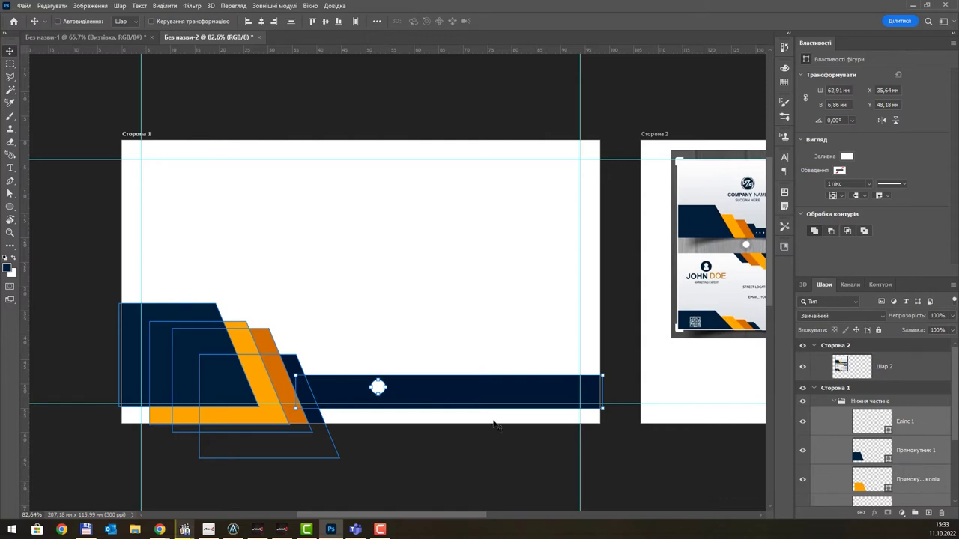
{"action": "left_click", "coordinate": [913, 450]}
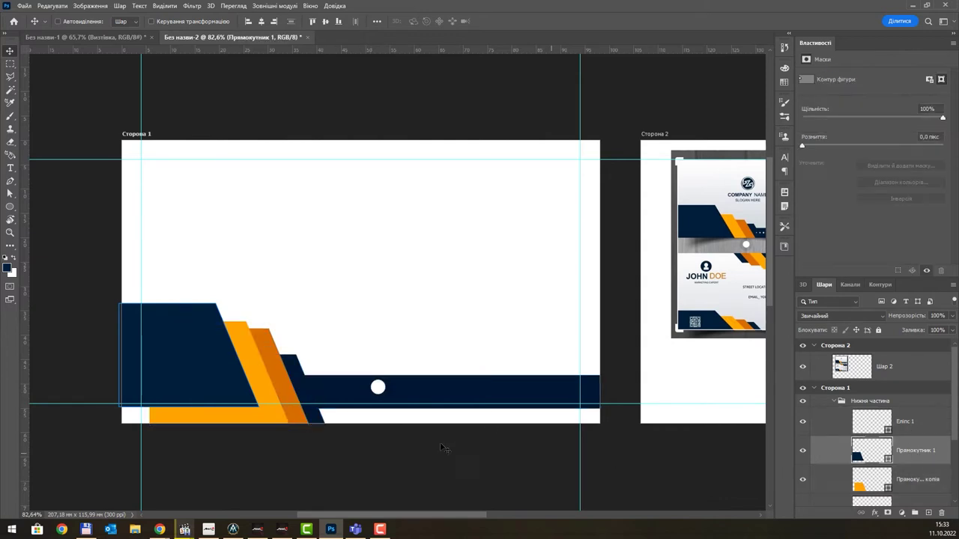
- Extend the navy trapezoid's bottom edge past the card's bottom, making it 346 × 312 px
{"action": "left_click", "coordinate": [9, 194]}
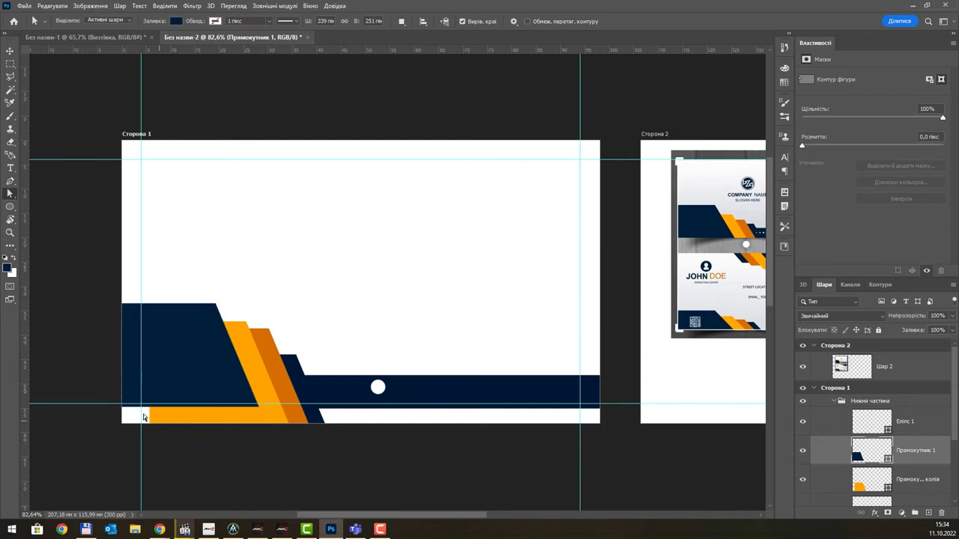
{"action": "left_click", "coordinate": [180, 384]}
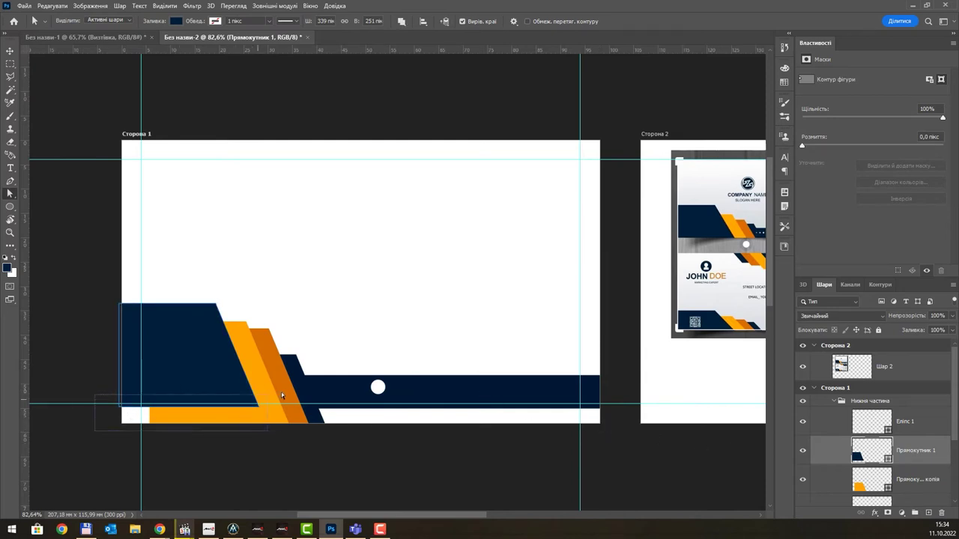
{"action": "left_click_drag", "start_coordinate": [222, 407], "coordinate": [208, 442]}
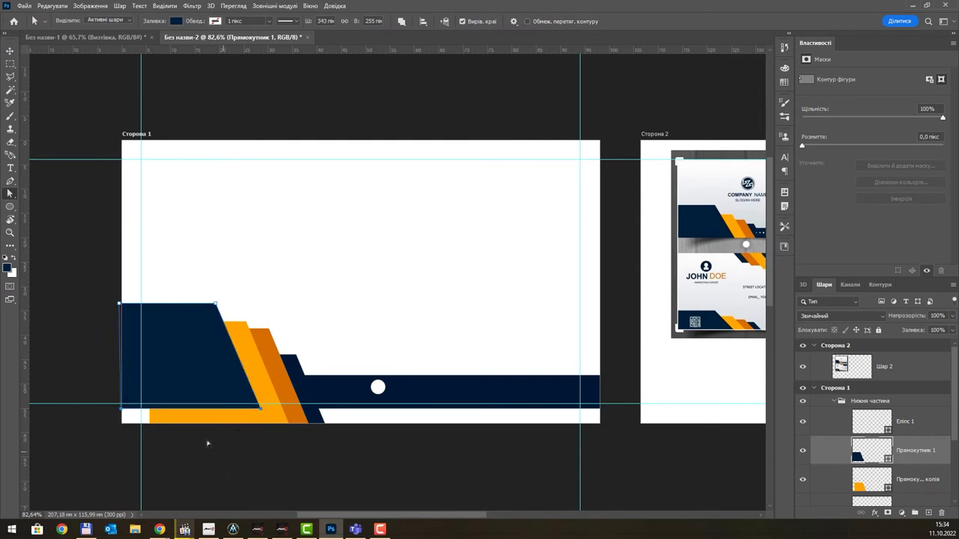
{"action": "left_click_drag", "start_coordinate": [103, 430], "coordinate": [272, 390]}
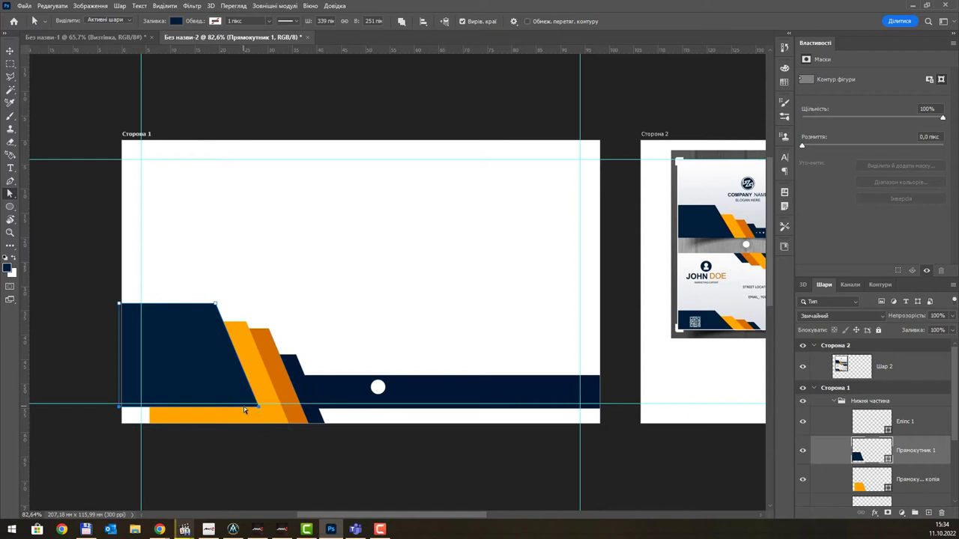
{"action": "key", "text": "Down"}
{"action": "key", "text": "Down"}
{"action": "key", "text": "Down"}
{"action": "key", "text": "Down"}
{"action": "key", "text": "Down"}
{"action": "key", "text": "Down"}
{"action": "key", "text": "Down"}
{"action": "key", "text": "Down"}
{"action": "key", "text": "Down"}
{"action": "key", "text": "Down"}
{"action": "key", "text": "Down"}
{"action": "key", "text": "Down"}
{"action": "key", "text": "Down"}
{"action": "key", "text": "Down"}
{"action": "key", "text": "Down"}
{"action": "key", "text": "Down"}
{"action": "key", "text": "Down"}
{"action": "key", "text": "Down"}
{"action": "key", "text": "Down"}
{"action": "key", "text": "Down"}
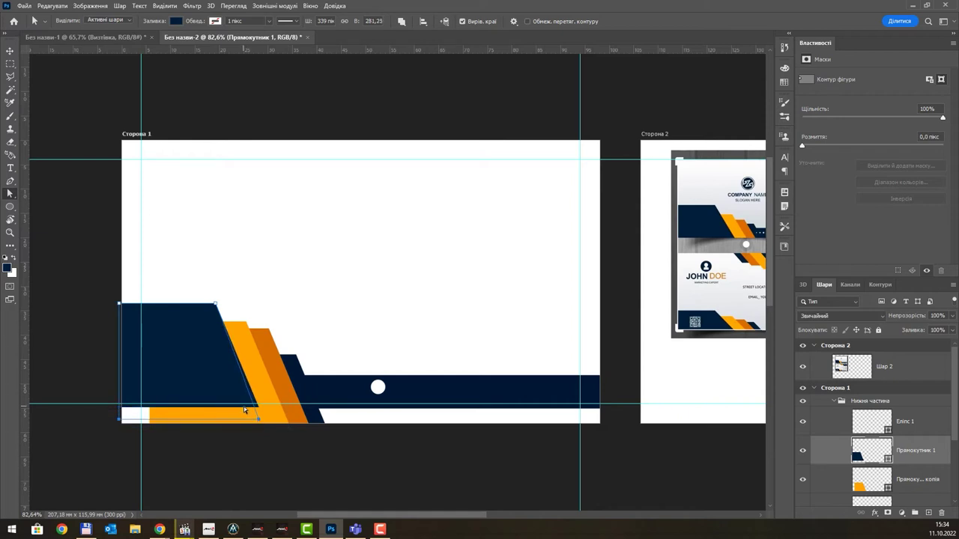
{"action": "key", "text": "ctrl+z"}
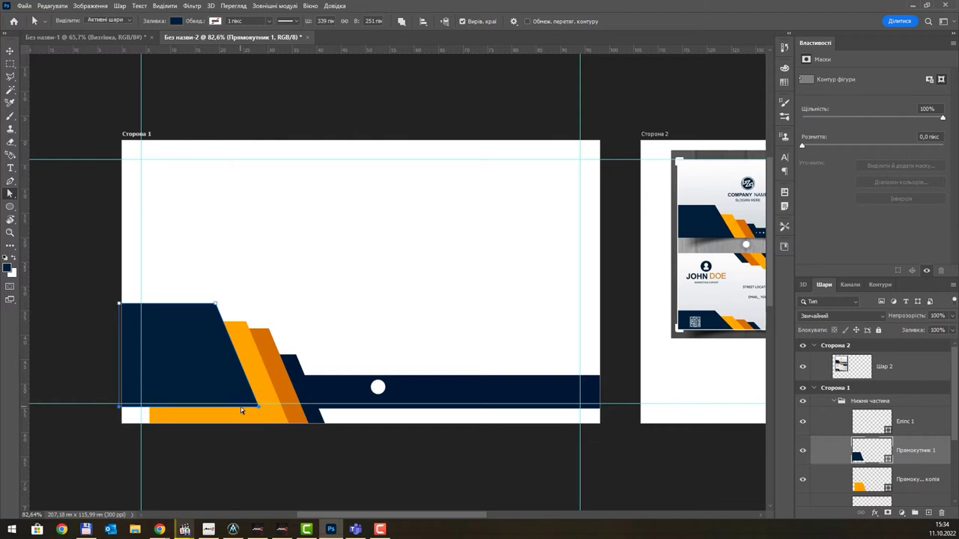
{"action": "left_click_drag", "start_coordinate": [241, 407], "coordinate": [241, 433]}
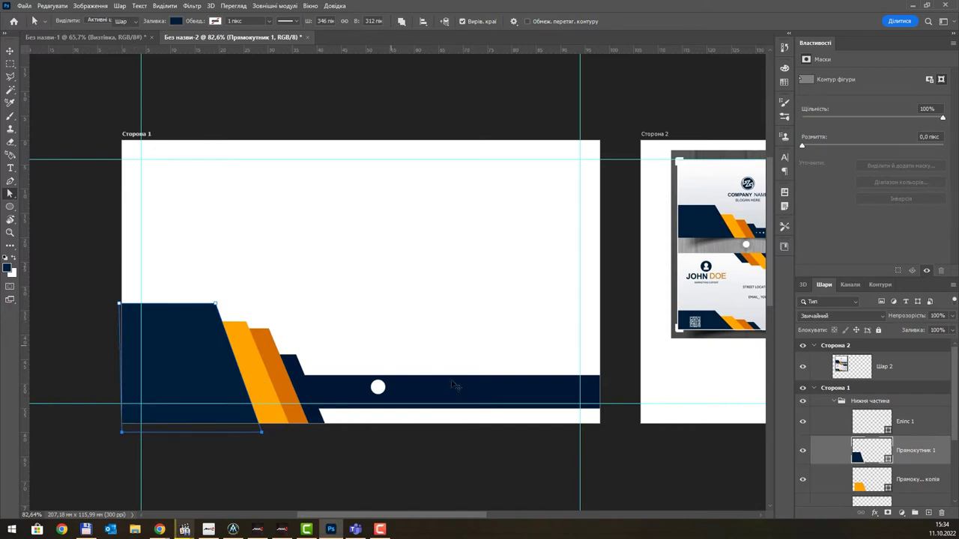
{"action": "key", "text": "v"}
{"action": "left_click", "coordinate": [487, 394]}
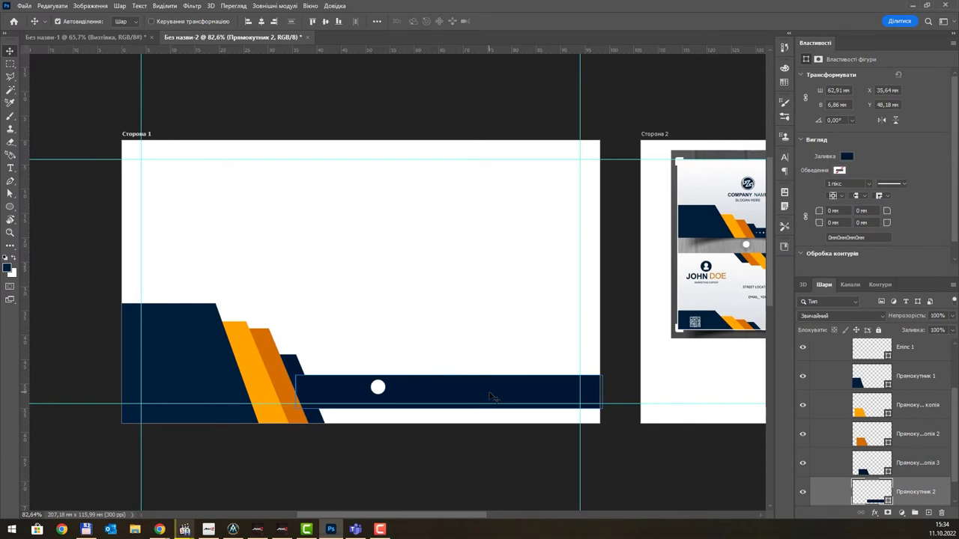
- Stretch the navy bar Прямокутник 2 down to 62.91 × 10.24 mm to fill the bottom strip
{"action": "key", "text": "ctrl+t"}
{"action": "left_click_drag", "start_coordinate": [449, 403], "coordinate": [453, 425]}
{"action": "key", "text": "Return"}
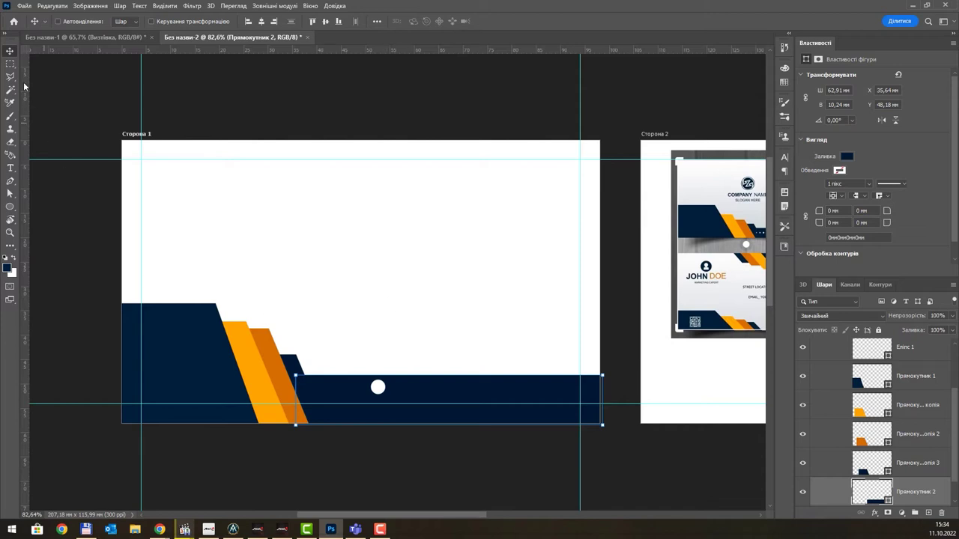
{"action": "left_click", "coordinate": [377, 387], "text": "ctrl"}
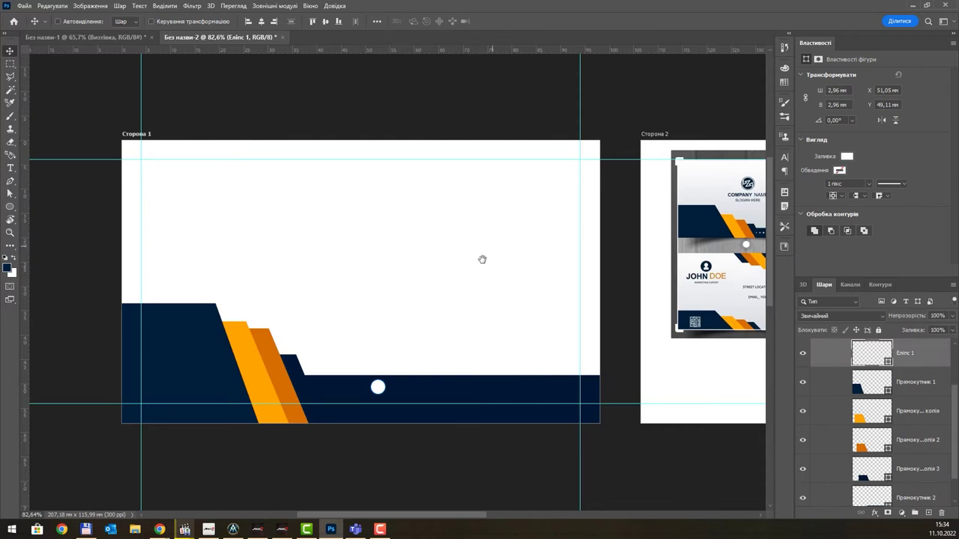
- Shift the white circle slightly right and shrink it to about 82%, 2.44 × 2.44 mm
{"action": "left_click_drag", "start_coordinate": [481, 259], "coordinate": [417, 281]}
{"action": "scroll", "coordinate": [306, 431], "scroll_direction": "up", "scroll_amount": 3}
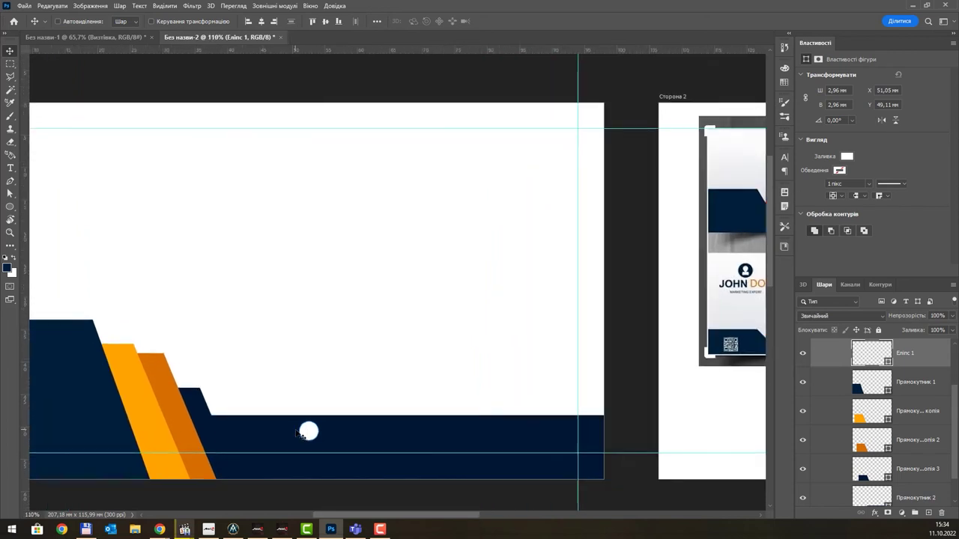
{"action": "left_click_drag", "start_coordinate": [317, 434], "coordinate": [343, 434]}
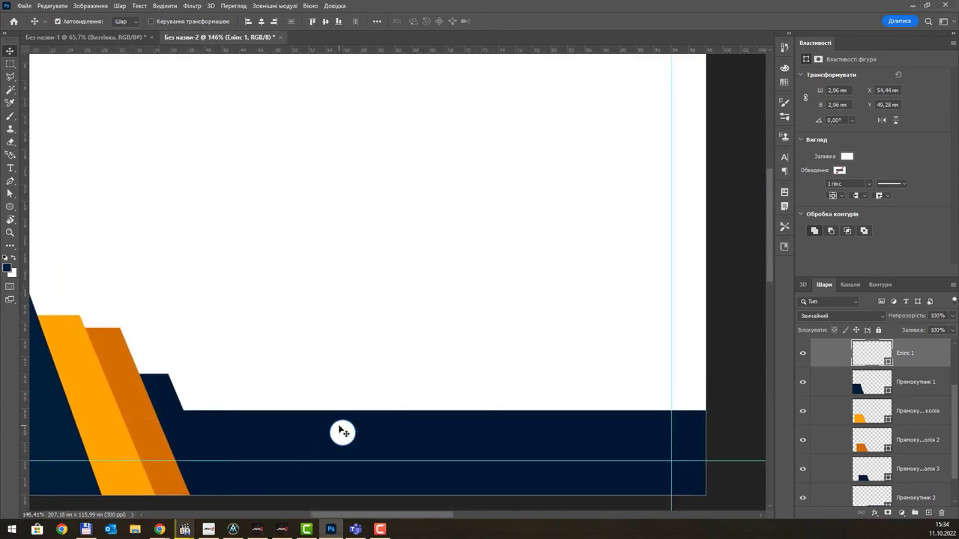
{"action": "key", "text": "ctrl+t"}
{"action": "left_click_drag", "start_coordinate": [355, 445], "coordinate": [349, 445]}
{"action": "key", "text": "Return"}
{"action": "scroll", "coordinate": [343, 434], "scroll_direction": "up", "scroll_amount": 2}
{"action": "scroll", "coordinate": [873, 370], "scroll_direction": "up", "scroll_amount": 1}
{"action": "scroll", "coordinate": [873, 370], "scroll_direction": "up", "scroll_amount": 1}
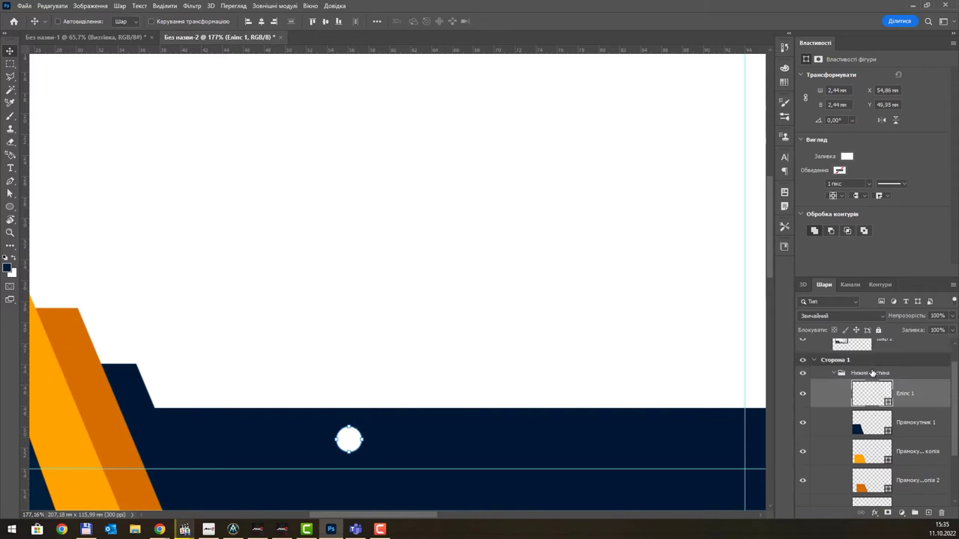
- Move Еліпс 1 out of Нижня частина and wrap it in a new group named підпис
{"action": "left_click", "coordinate": [834, 373]}
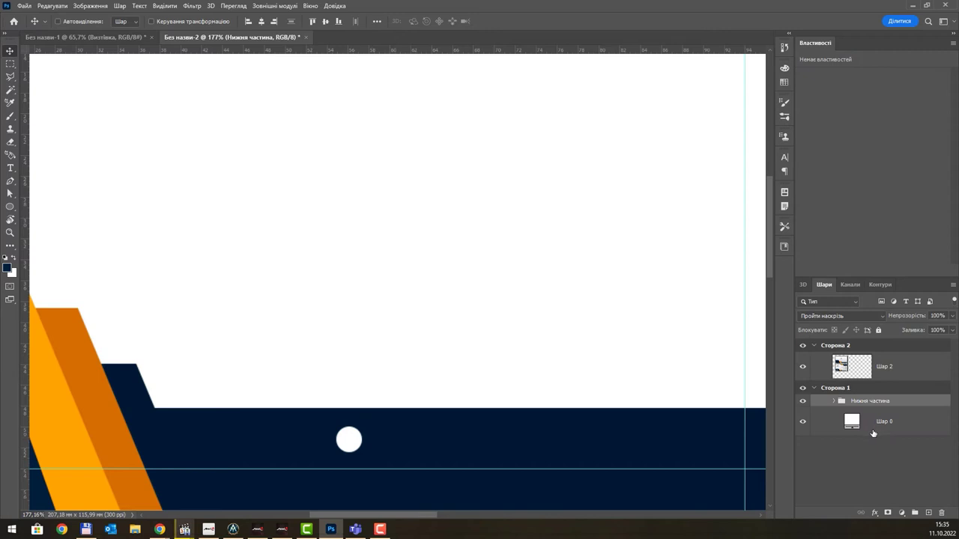
{"action": "left_click", "coordinate": [835, 402]}
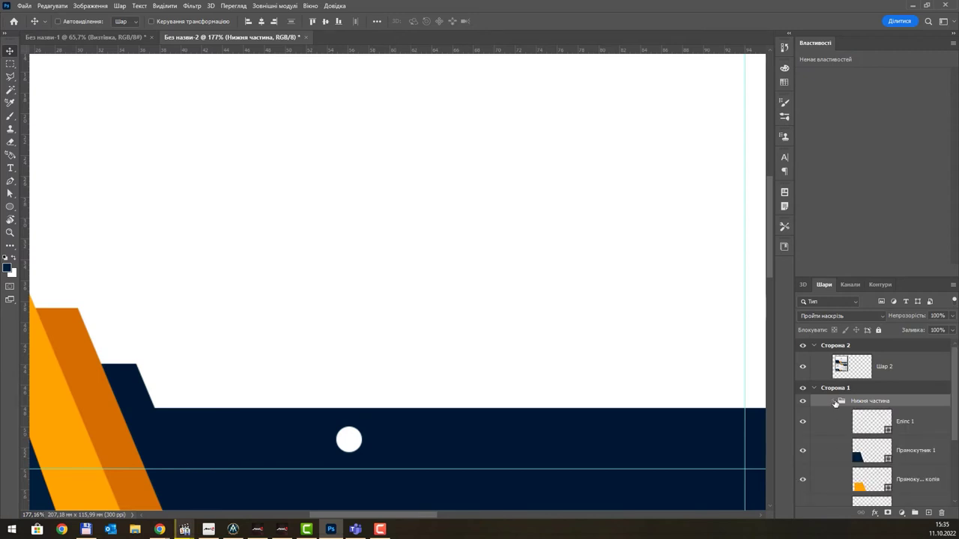
{"action": "left_click", "coordinate": [873, 425]}
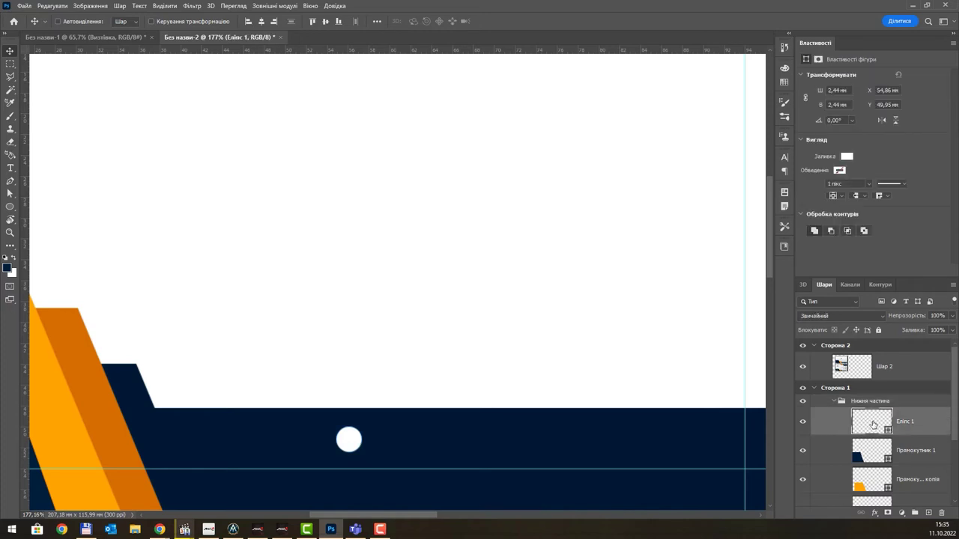
{"action": "left_click_drag", "start_coordinate": [873, 425], "coordinate": [869, 397]}
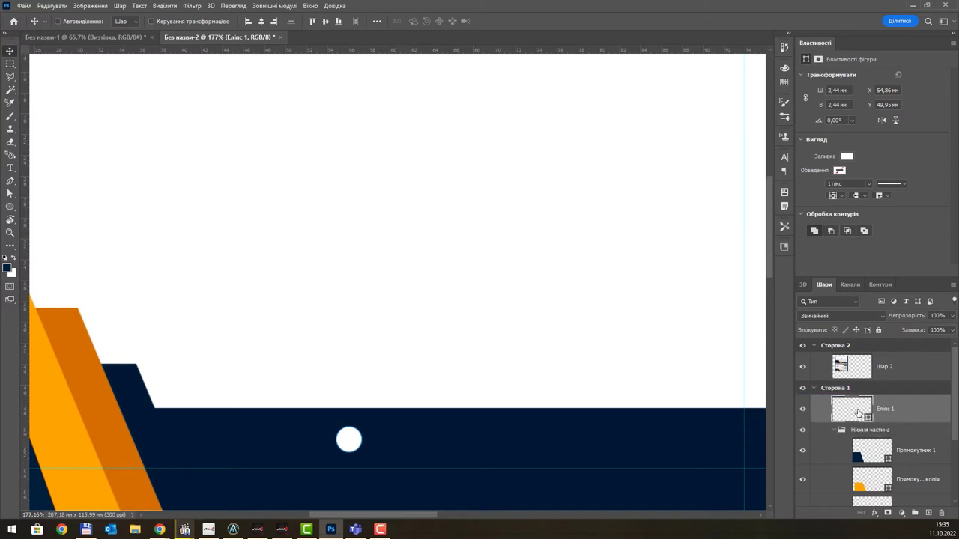
{"action": "key", "text": "ctrl+g"}
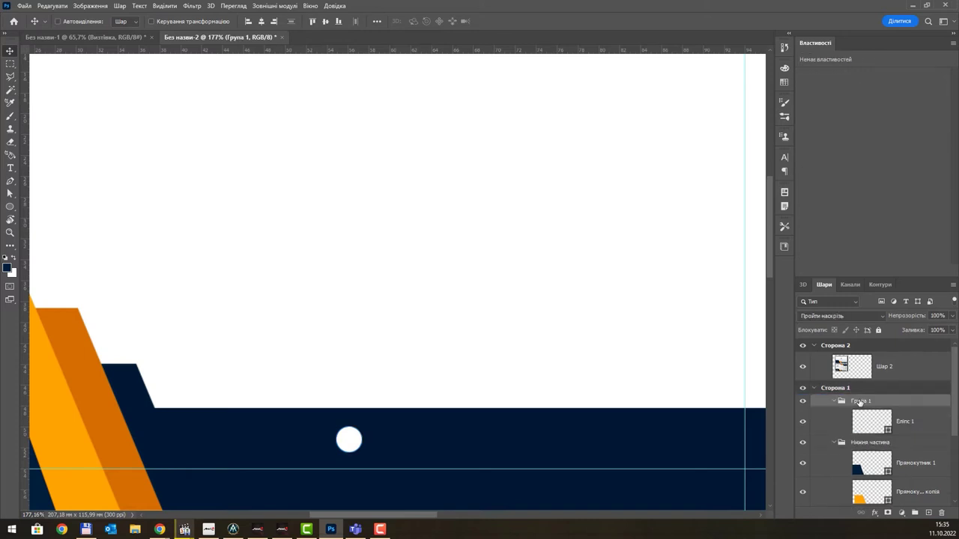
{"action": "double_click", "coordinate": [861, 400]}
{"action": "type", "text": "підпис"}
{"action": "key", "text": "Return"}
- Duplicate the white circle just to its left and shrink the copy to about 76%
{"action": "left_click", "coordinate": [860, 424]}
{"action": "left_click_drag", "start_coordinate": [358, 442], "coordinate": [333, 440]}
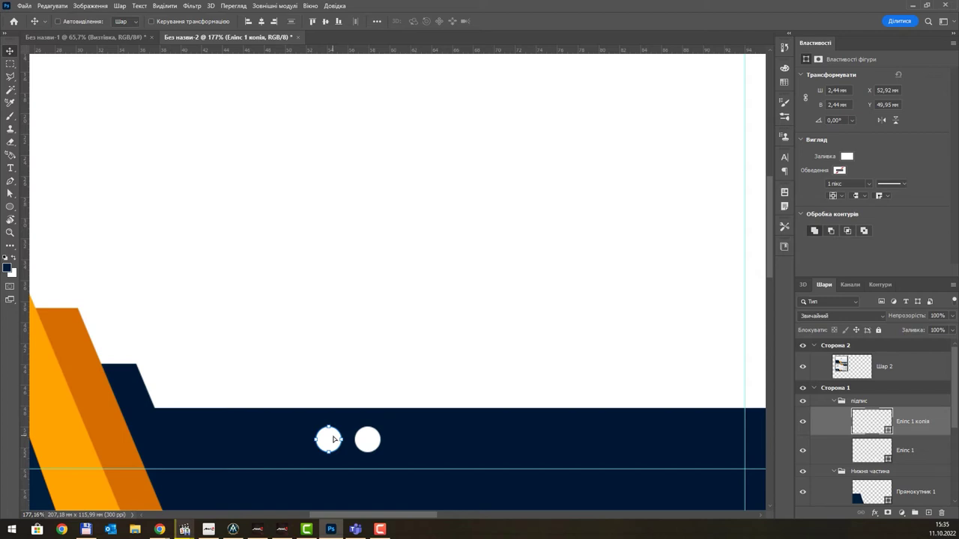
{"action": "key", "text": "ctrl+t"}
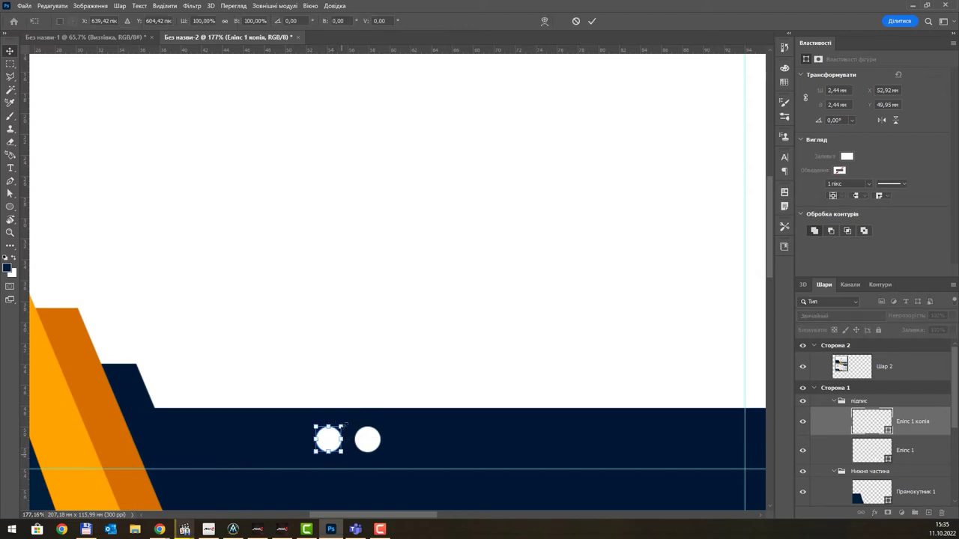
{"action": "left_click_drag", "start_coordinate": [342, 425], "coordinate": [274, 430]}
{"action": "key", "text": "Return"}
- Add three more progressively smaller circle copies leftward, shrinking the smallest to about 77%
{"action": "key", "text": "ctrl+t"}
{"action": "key", "text": "Return"}
{"action": "key", "text": "ctrl+t"}
{"action": "key", "text": "Return"}
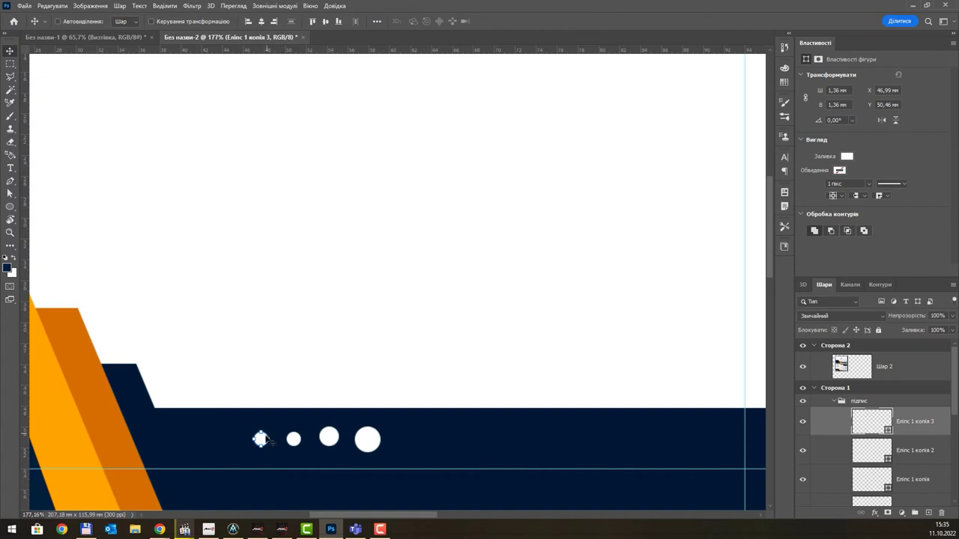
{"action": "scroll", "coordinate": [266, 442], "scroll_direction": "up", "scroll_amount": 3}
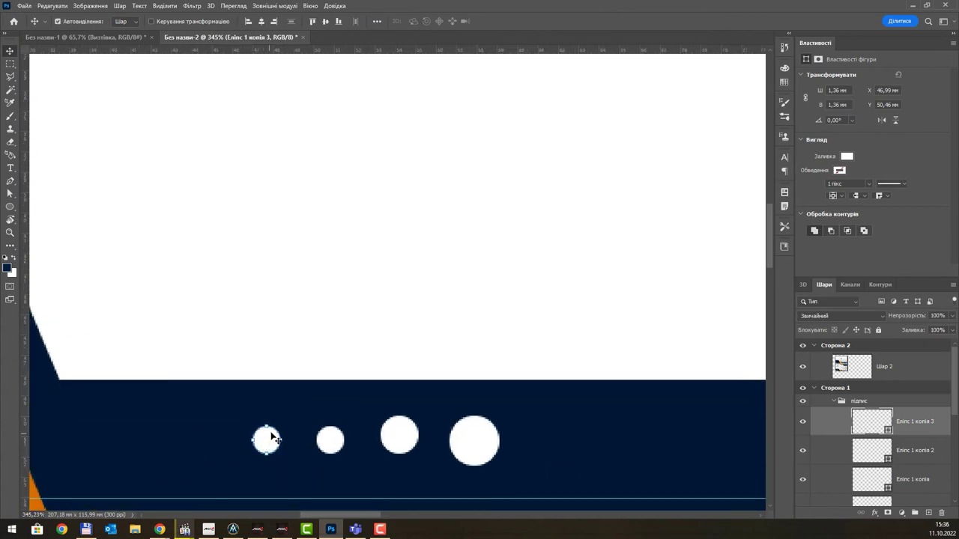
{"action": "key", "text": "ctrl+t"}
{"action": "left_click_drag", "start_coordinate": [281, 428], "coordinate": [209, 449]}
{"action": "key", "text": "Return"}
{"action": "key", "text": "ctrl+t"}
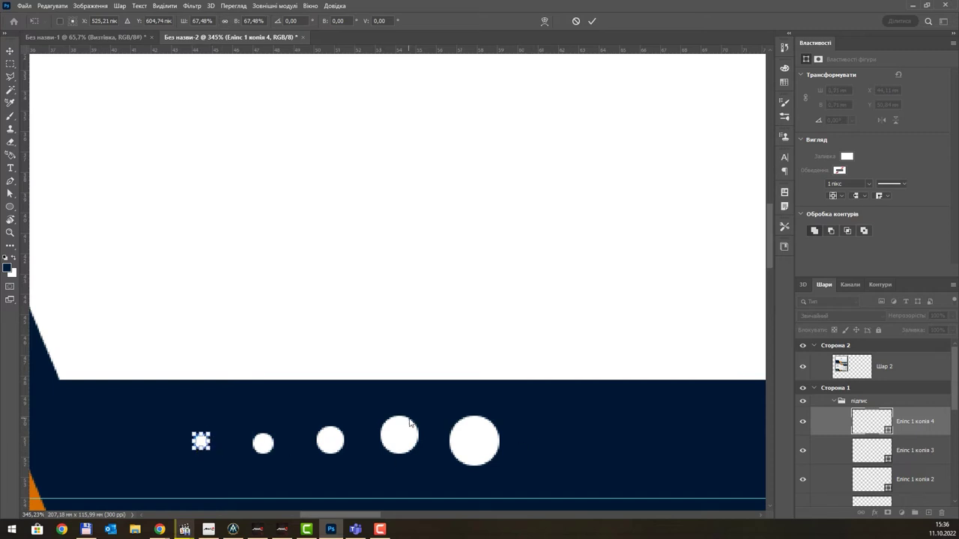
{"action": "key", "text": "Return"}
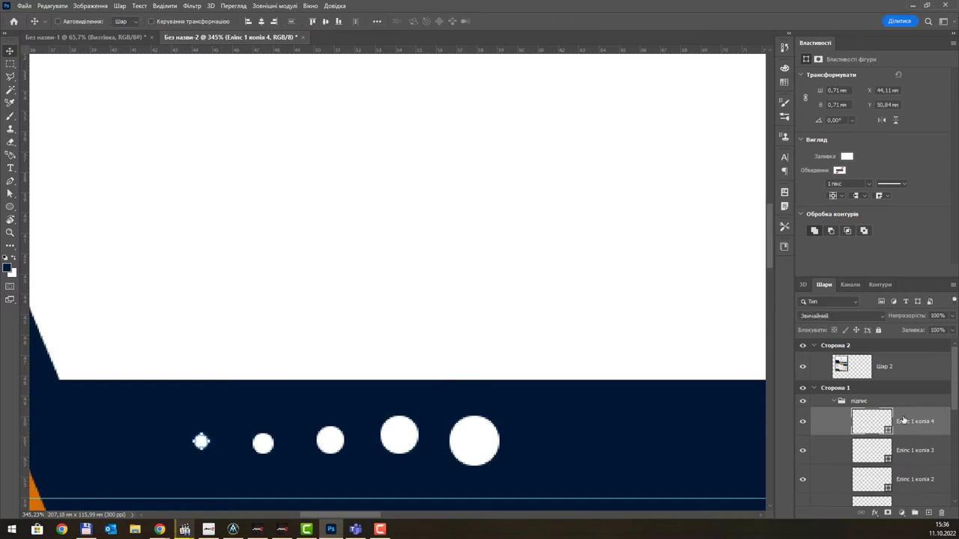
- Vertically centre the five circles in one row and distribute their horizontal spacing evenly
{"action": "scroll", "coordinate": [903, 421], "scroll_direction": "down", "scroll_amount": 3}
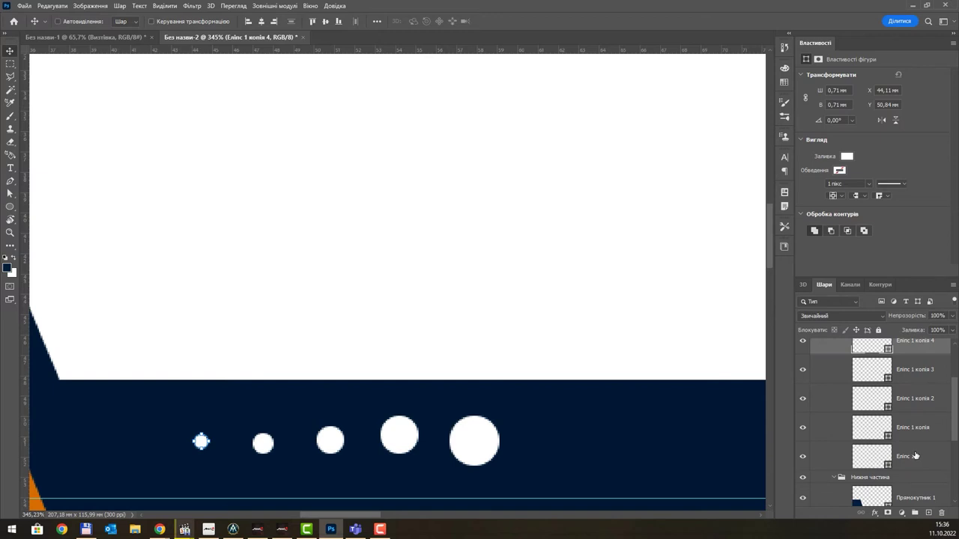
{"action": "left_click", "coordinate": [915, 455], "text": "shift"}
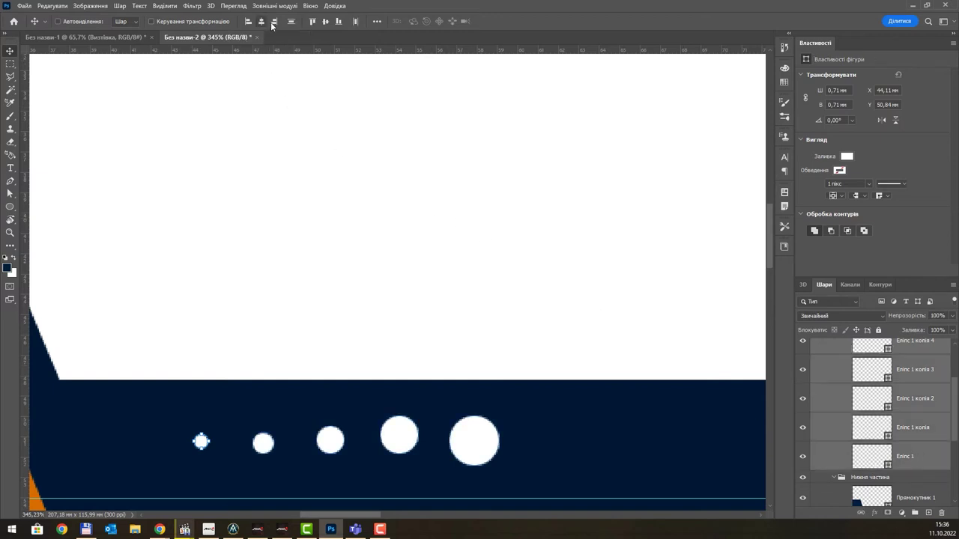
{"action": "left_click", "coordinate": [325, 21]}
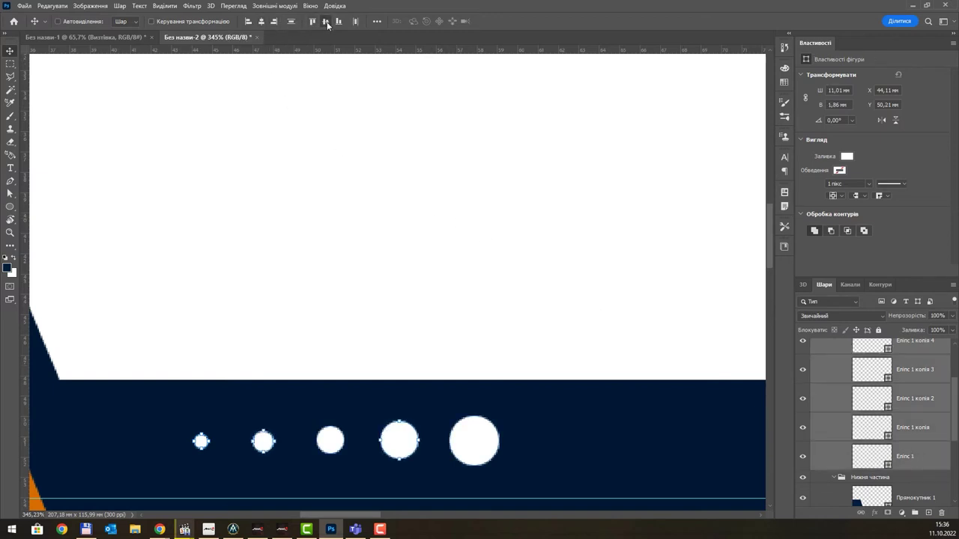
{"action": "left_click", "coordinate": [377, 21]}
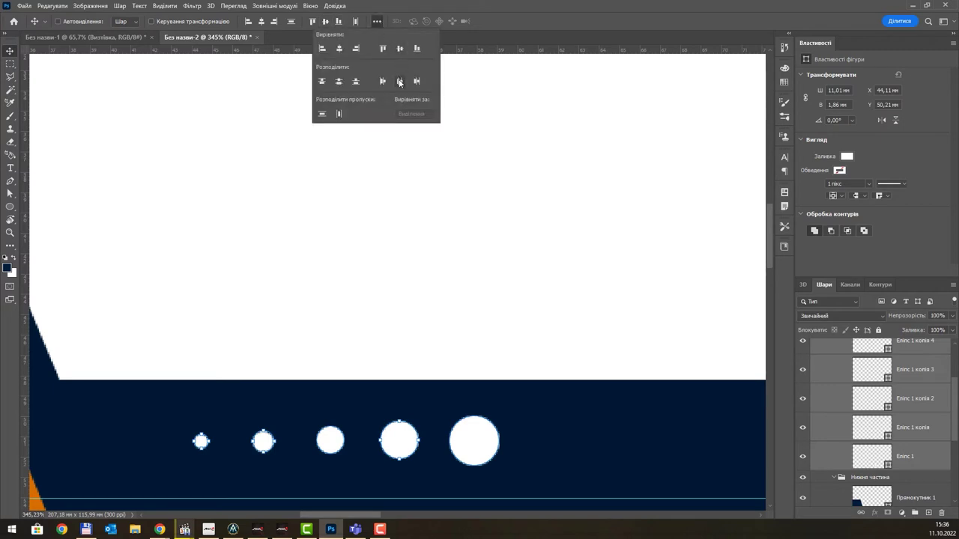
{"action": "left_click", "coordinate": [340, 114]}
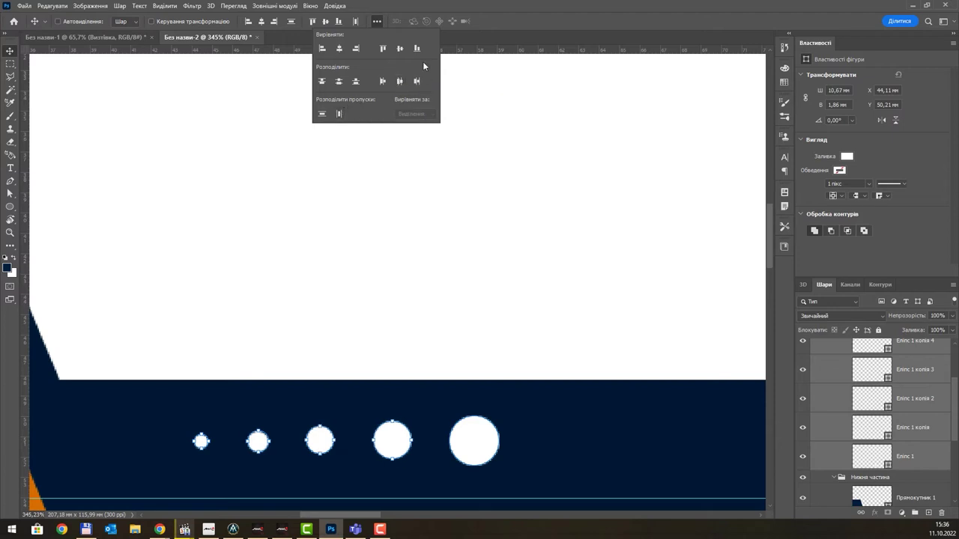
- Shift the підпис group's dot row about 2.6 mm left on the navy bar
{"action": "scroll", "coordinate": [434, 278], "scroll_direction": "down", "scroll_amount": 5}
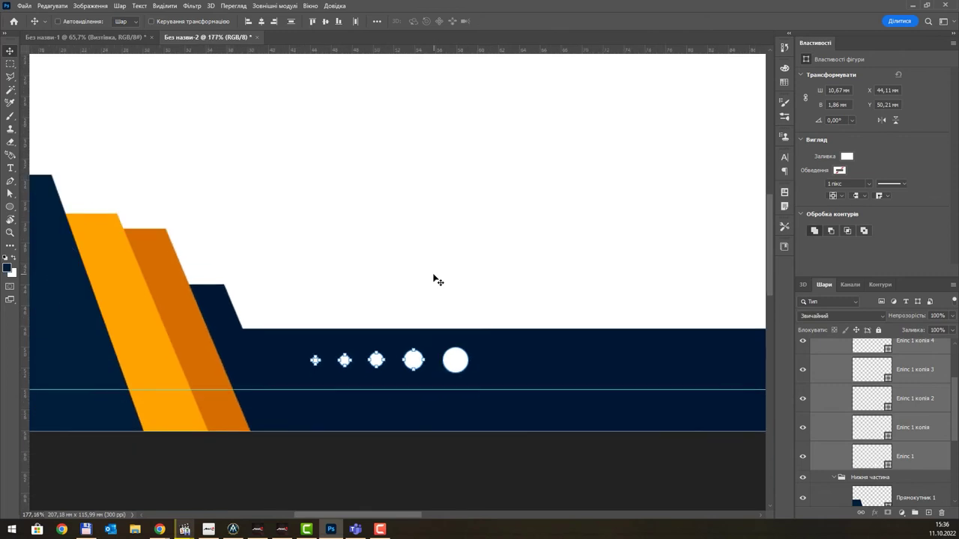
{"action": "scroll", "coordinate": [438, 281], "scroll_direction": "down", "scroll_amount": 3}
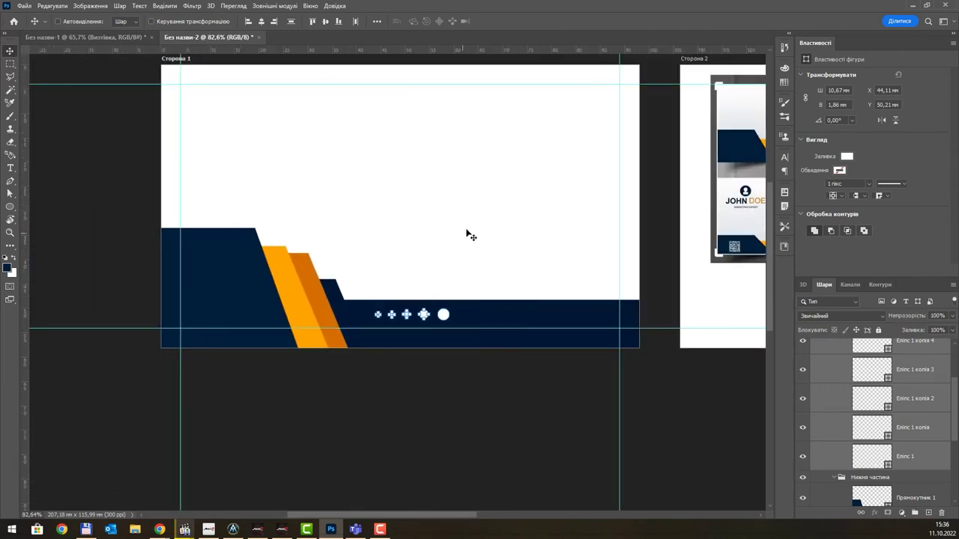
{"action": "left_click_drag", "start_coordinate": [446, 237], "coordinate": [377, 278]}
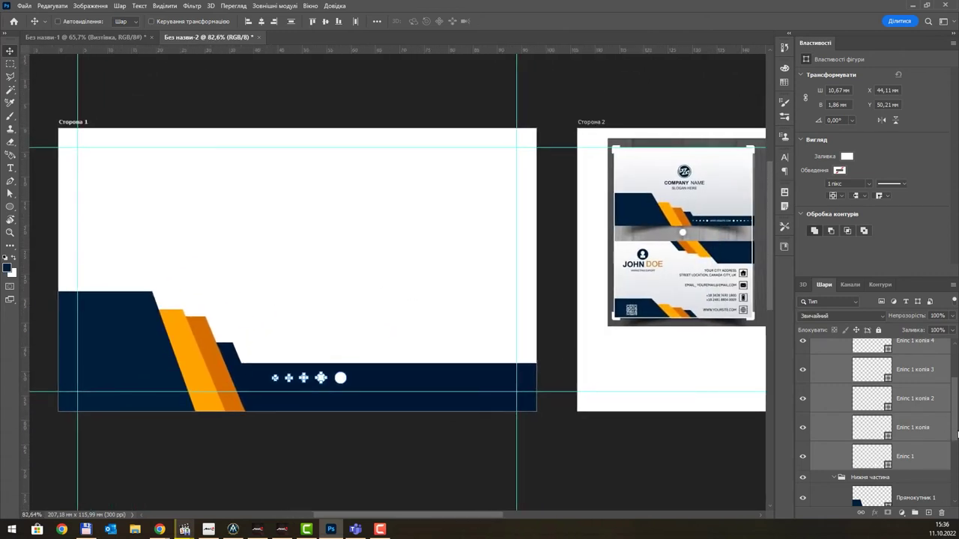
{"action": "scroll", "coordinate": [877, 381], "scroll_direction": "up", "scroll_amount": 1}
{"action": "left_click", "coordinate": [836, 378]}
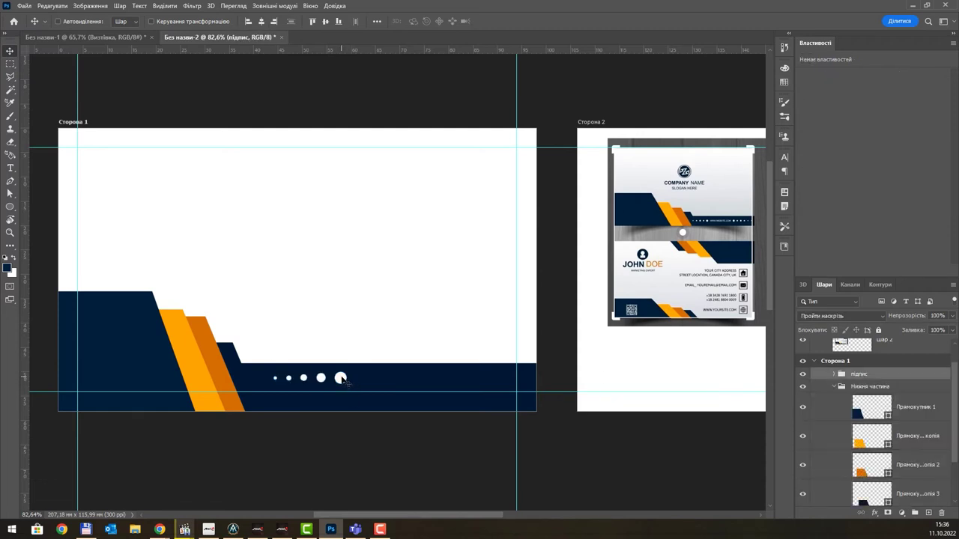
{"action": "left_click_drag", "start_coordinate": [342, 380], "coordinate": [328, 378]}
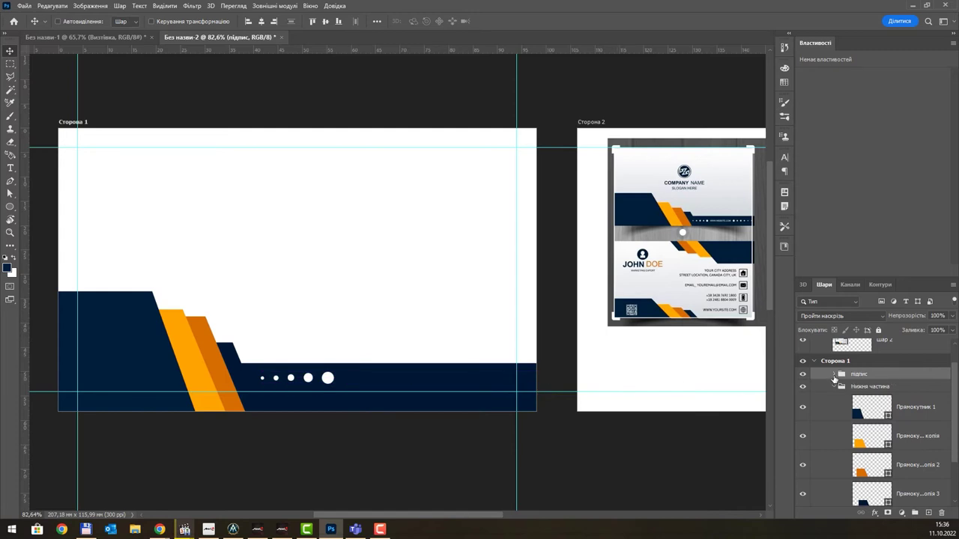
- Select all five circle layers in підпис and merge them into the single shape Еліпс 1 копія 4
{"action": "left_click", "coordinate": [833, 374]}
{"action": "left_click", "coordinate": [893, 400]}
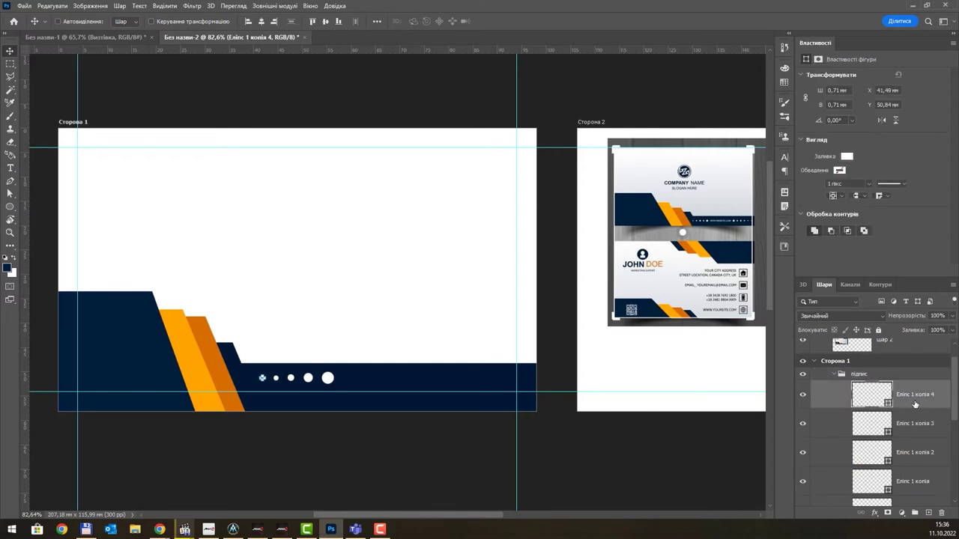
{"action": "scroll", "coordinate": [914, 404], "scroll_direction": "down", "scroll_amount": 1}
{"action": "scroll", "coordinate": [908, 466], "scroll_direction": "down", "scroll_amount": 1}
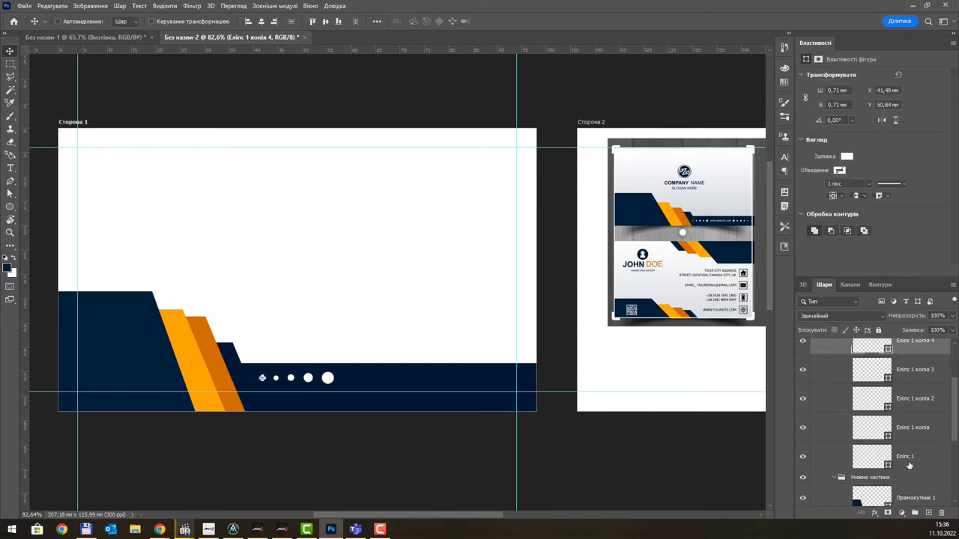
{"action": "left_click", "coordinate": [912, 456], "text": "shift"}
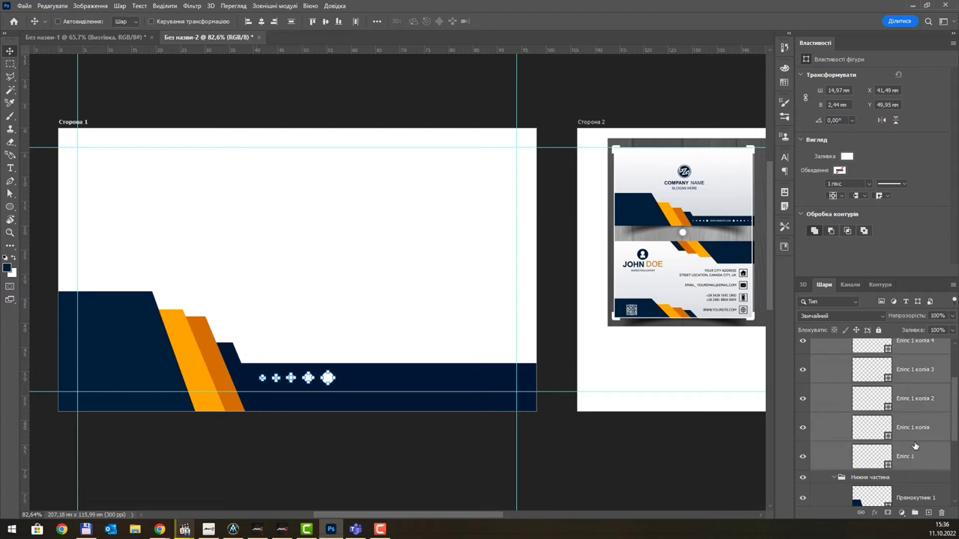
{"action": "right_click", "coordinate": [928, 378]}
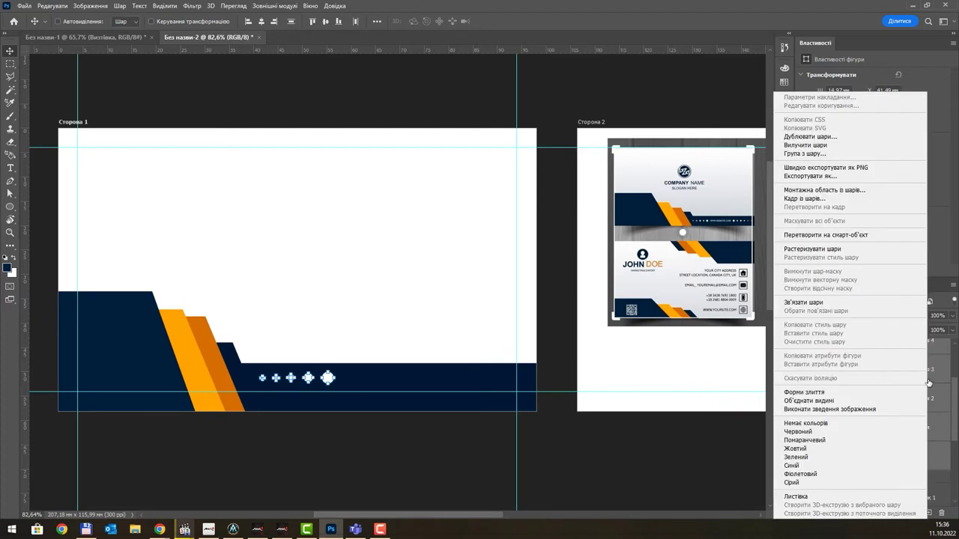
{"action": "left_click", "coordinate": [804, 392]}
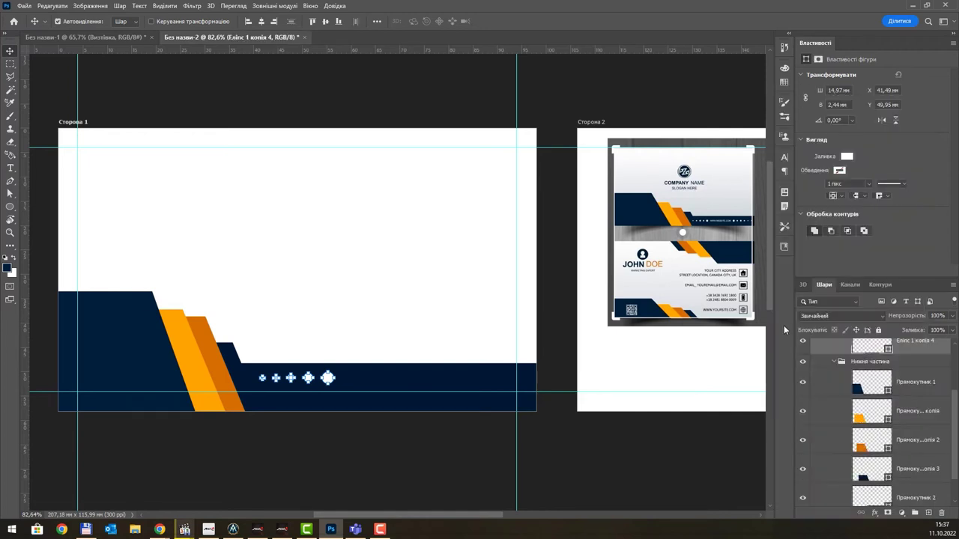
{"action": "scroll", "coordinate": [881, 405], "scroll_direction": "up", "scroll_amount": 3}
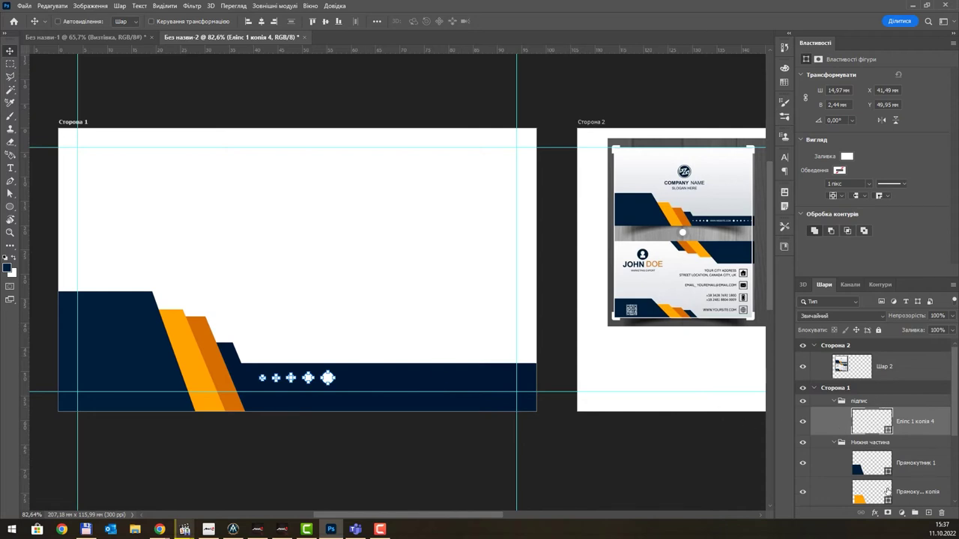
- Copy the dot row to the navy bar's right end, flip it horizontally and nudge it right
{"action": "left_click_drag", "start_coordinate": [328, 380], "coordinate": [503, 387]}
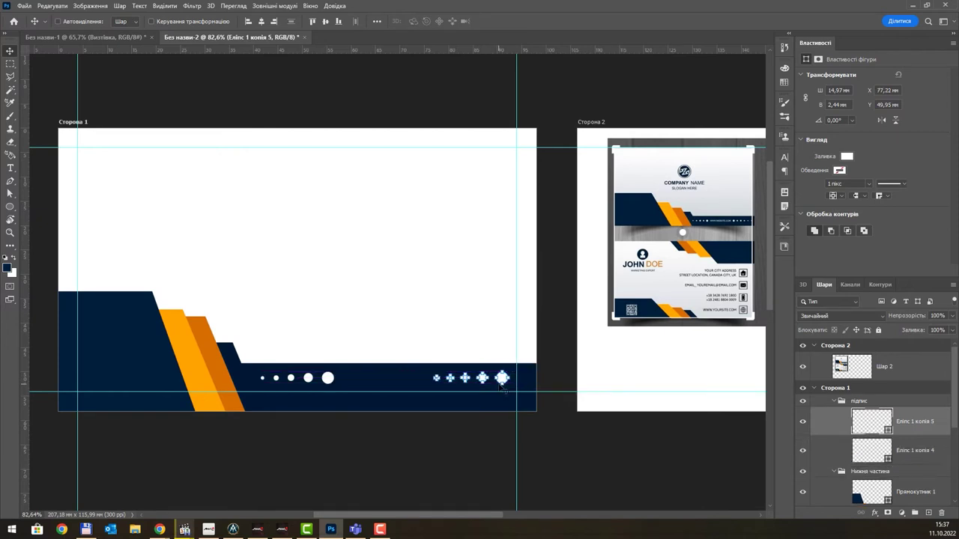
{"action": "key", "text": "ctrl+t"}
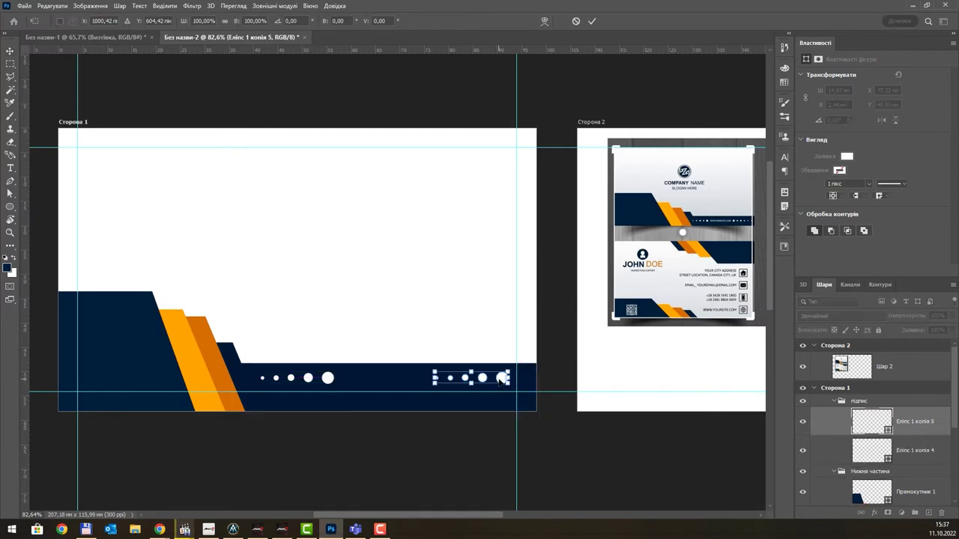
{"action": "right_click", "coordinate": [506, 378]}
{"action": "left_click", "coordinate": [517, 365]}
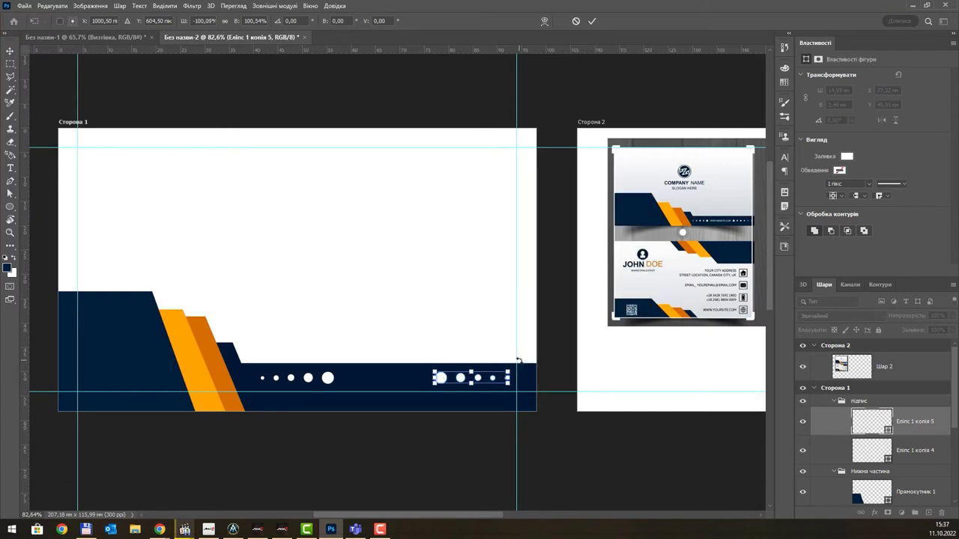
{"action": "key", "text": "Return"}
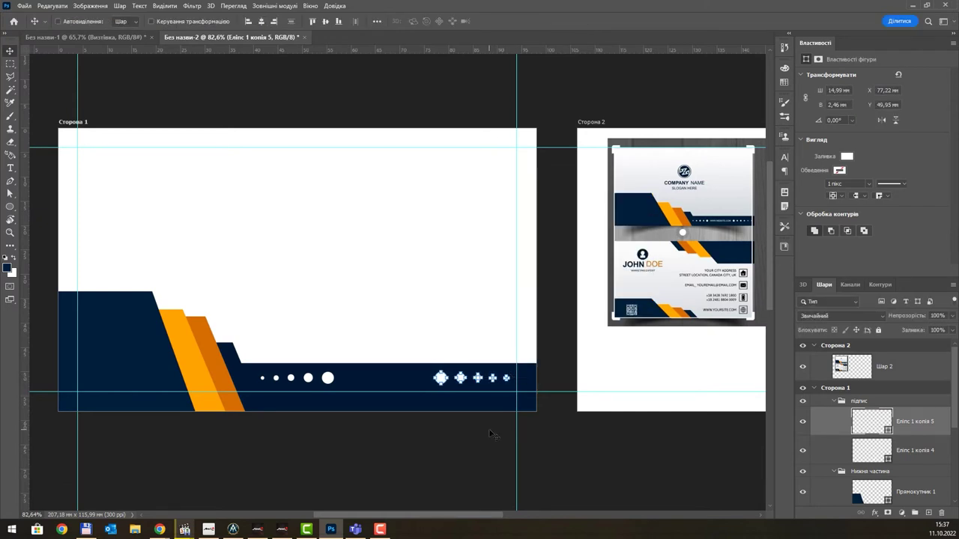
{"action": "key", "text": "Right"}
{"action": "key", "text": "Right"}
{"action": "key", "text": "Right"}
{"action": "key", "text": "Right"}
{"action": "key", "text": "Right"}
{"action": "key", "text": "Right"}
{"action": "key", "text": "Right"}
{"action": "key", "text": "Right"}
{"action": "key", "text": "Right"}
{"action": "key", "text": "Right"}
{"action": "key", "text": "Right"}
{"action": "key", "text": "Right"}
{"action": "key", "text": "Right"}
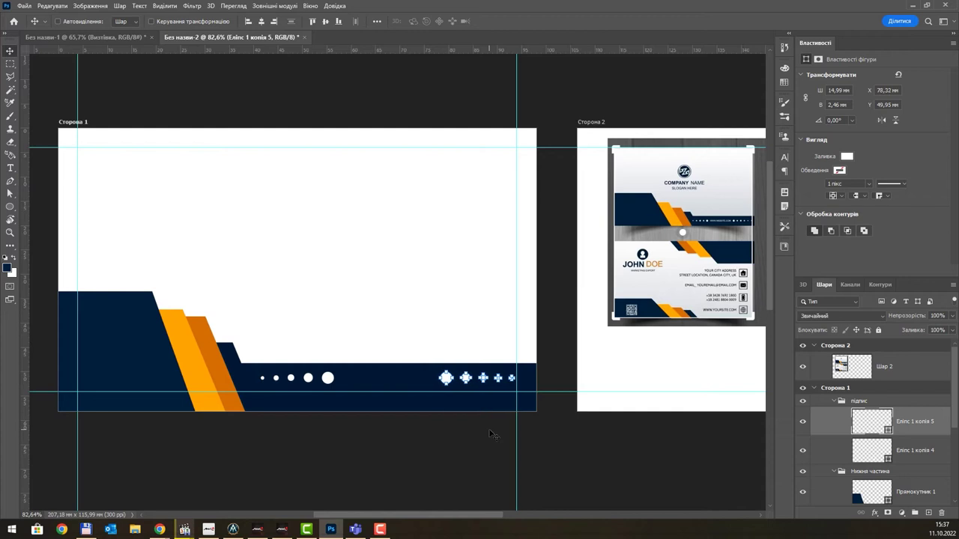
{"action": "key", "text": "Right"}
{"action": "key", "text": "Right"}
{"action": "key", "text": "Right"}
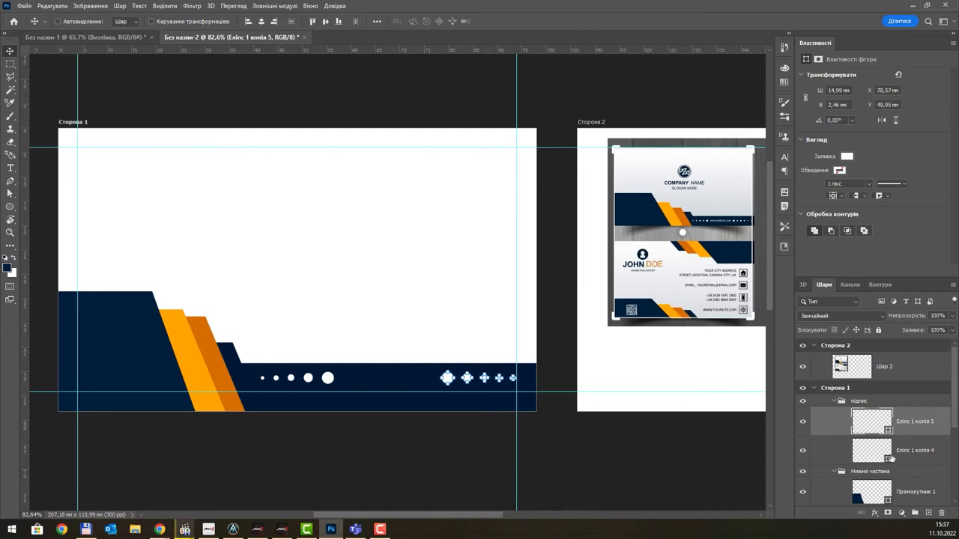
- Nudge the left dot row, Еліпс 1 копія 4, two steps left to widen the central gap
{"action": "left_click", "coordinate": [868, 450]}
{"action": "key", "text": "Left"}
{"action": "key", "text": "Left"}
{"action": "key", "text": "Left"}
{"action": "key", "text": "Left"}
{"action": "key", "text": "Left"}
{"action": "key", "text": "Left"}
{"action": "key", "text": "Left"}
{"action": "key", "text": "Left"}
{"action": "key", "text": "Left"}
{"action": "key", "text": "Left"}
{"action": "key", "text": "Left"}
{"action": "key", "text": "Left"}
{"action": "key", "text": "Left"}
{"action": "key", "text": "Left"}
{"action": "key", "text": "Left"}
{"action": "key", "text": "Left"}
{"action": "key", "text": "Left"}
{"action": "key", "text": "Left"}
{"action": "key", "text": "Left"}
{"action": "key", "text": "Left"}
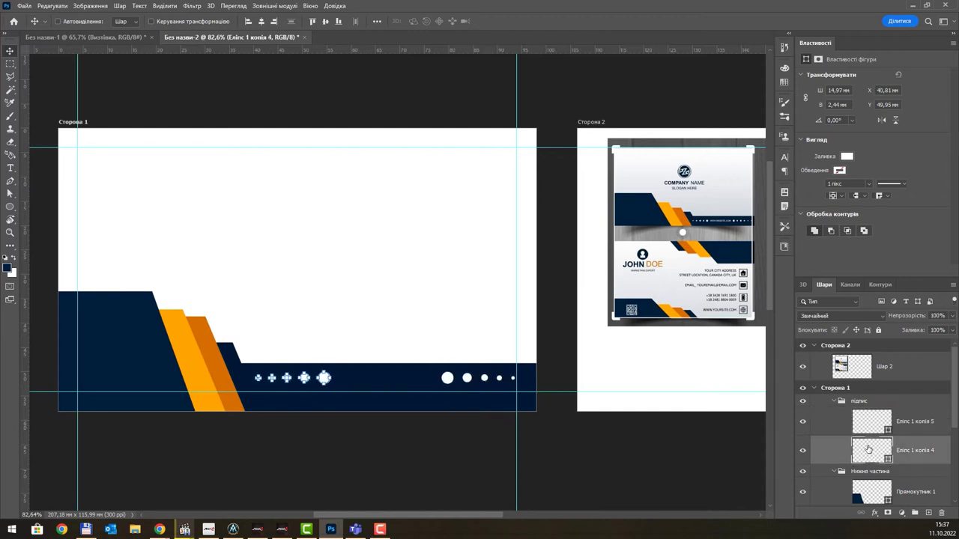
{"action": "key", "text": "Left"}
{"action": "key", "text": "Left"}
{"action": "key", "text": "Left"}
{"action": "key", "text": "Left"}
{"action": "key", "text": "Left"}
{"action": "key", "text": "Left"}
{"action": "key", "text": "Left"}
{"action": "key", "text": "Left"}
{"action": "key", "text": "Left"}
{"action": "key", "text": "Left"}
{"action": "key", "text": "Left"}
{"action": "key", "text": "Left"}
{"action": "key", "text": "Left"}
{"action": "key", "text": "Left"}
{"action": "key", "text": "Left"}
{"action": "key", "text": "Left"}
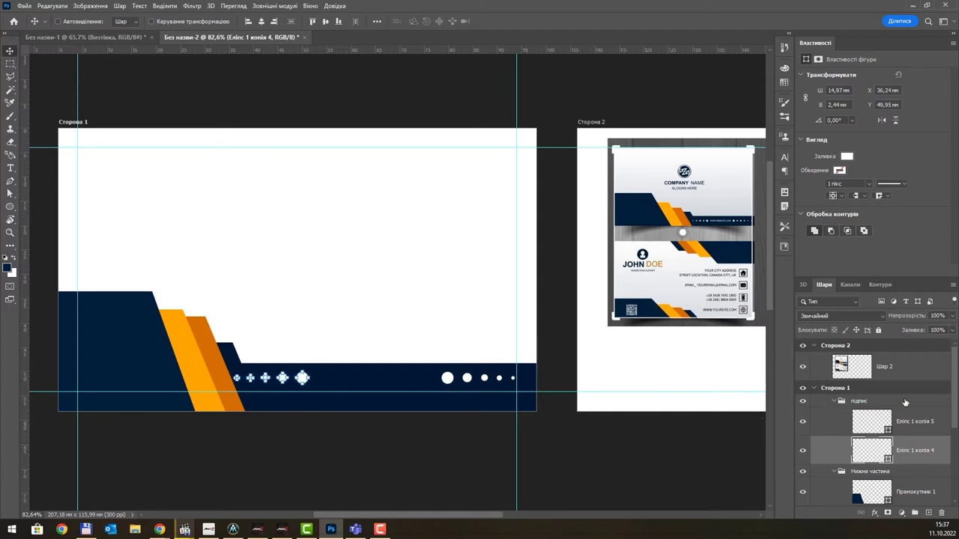
{"action": "left_click", "coordinate": [911, 424]}
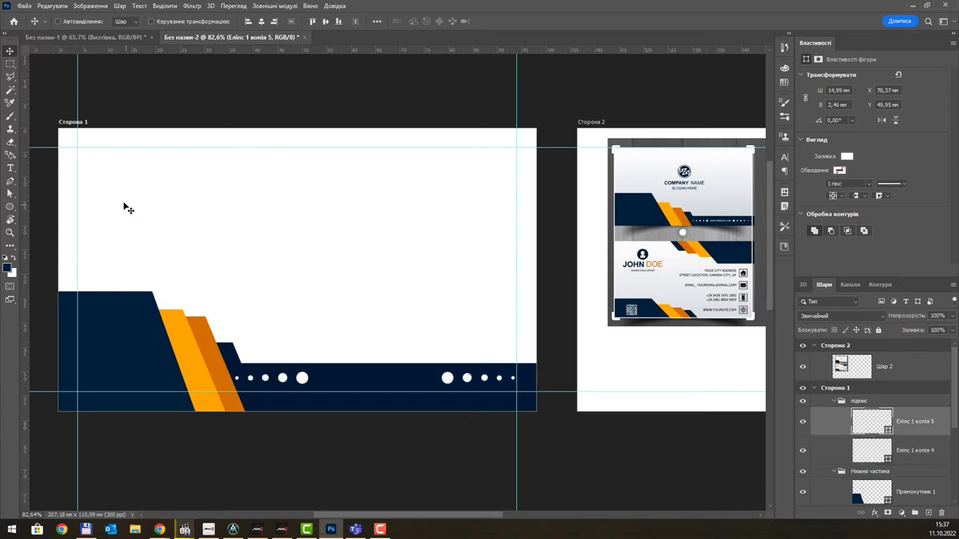
- Add the website address as a text line on the navy bar
{"action": "left_click", "coordinate": [10, 168]}
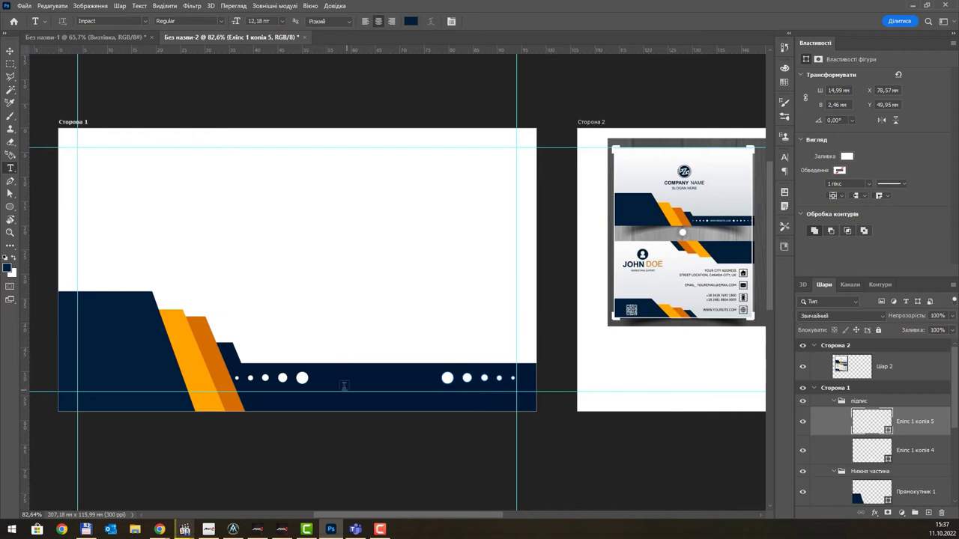
{"action": "left_click", "coordinate": [336, 387]}
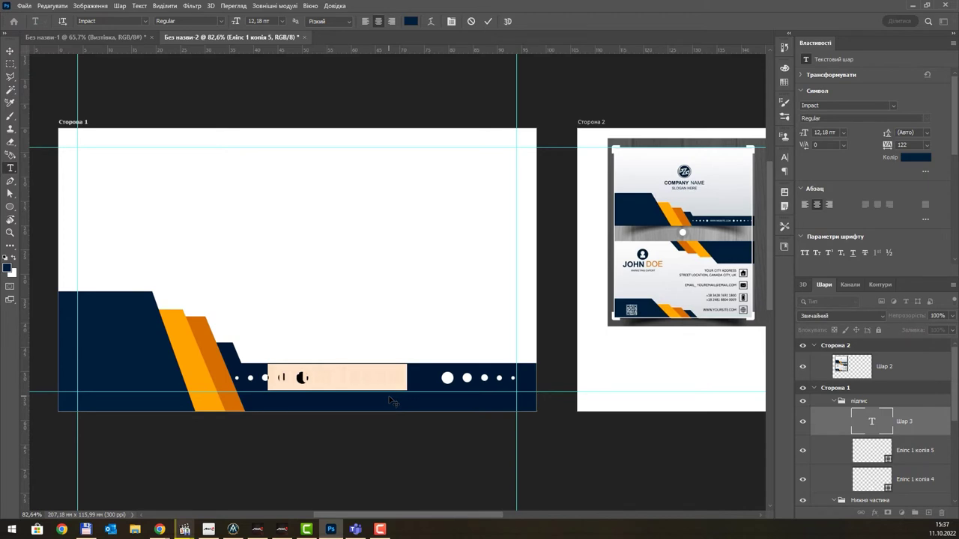
{"action": "key", "text": "BackSpace"}
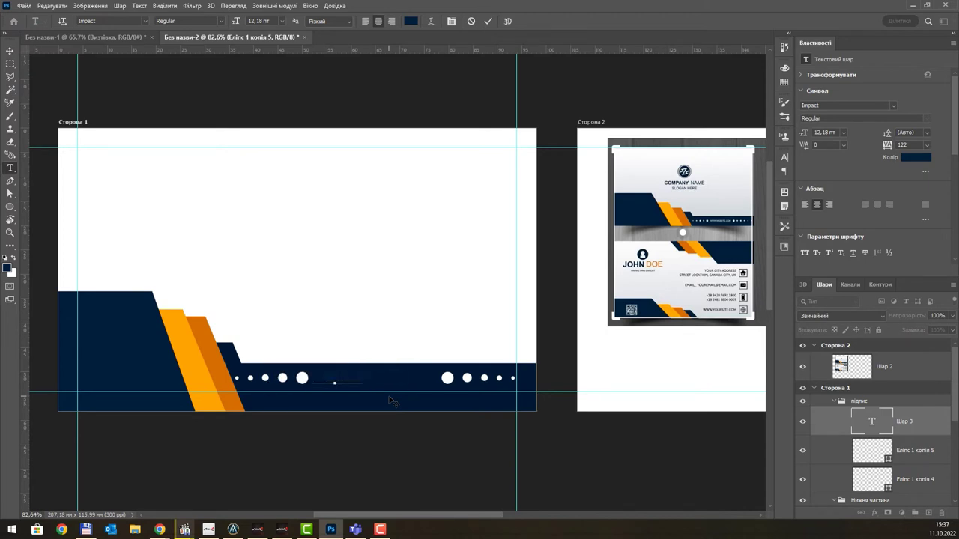
{"action": "type", "text": "www.yoursite.com"}
{"action": "type", "text": ".ua"}
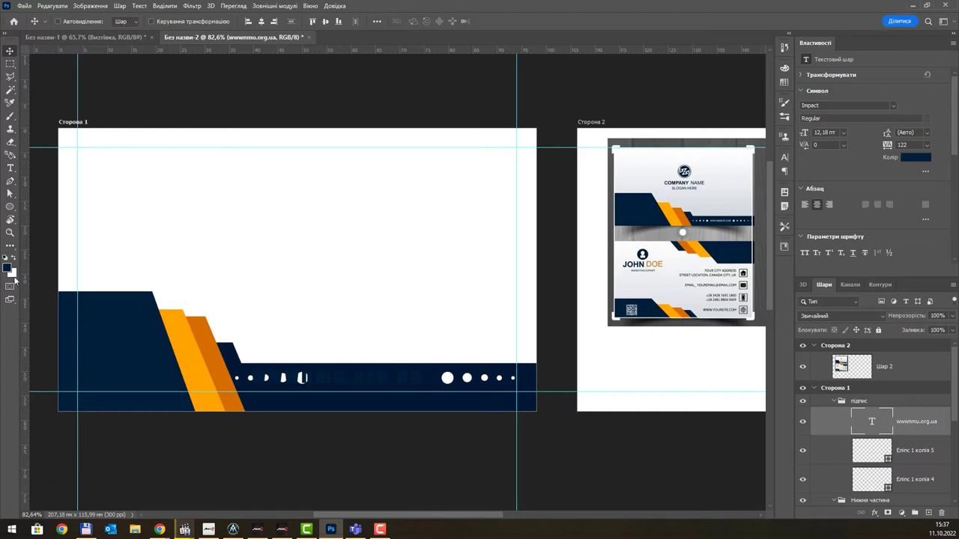
- Make the website text white at 8 pt and centre it between the dot rows
{"action": "left_click", "coordinate": [907, 161]}
{"action": "left_click", "coordinate": [641, 67]}
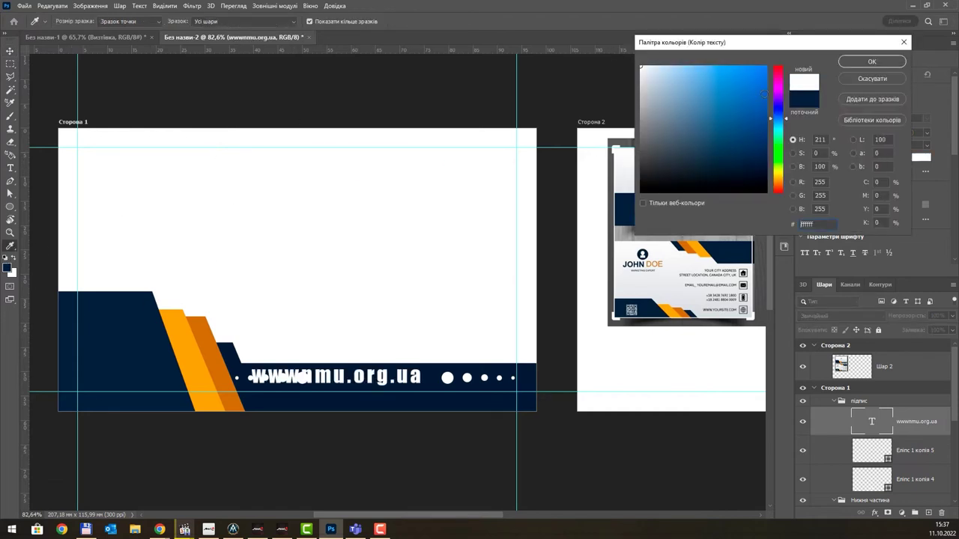
{"action": "left_click", "coordinate": [872, 61]}
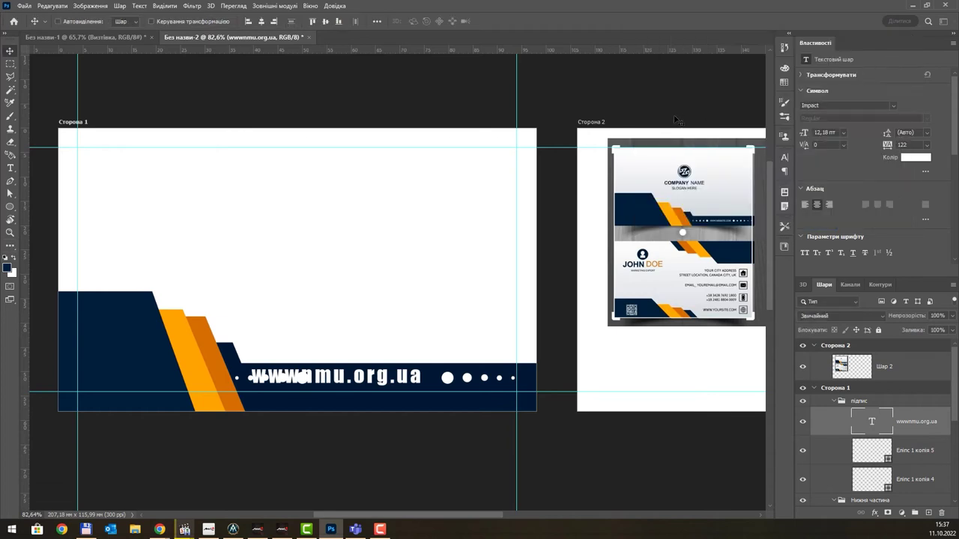
{"action": "left_click", "coordinate": [843, 131]}
{"action": "left_click", "coordinate": [830, 174]}
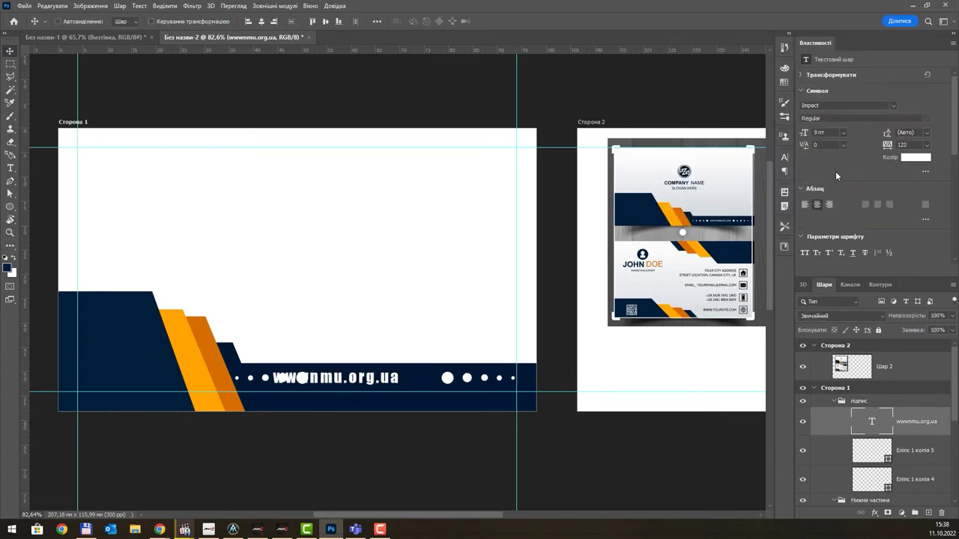
{"action": "left_click_drag", "start_coordinate": [376, 384], "coordinate": [417, 382]}
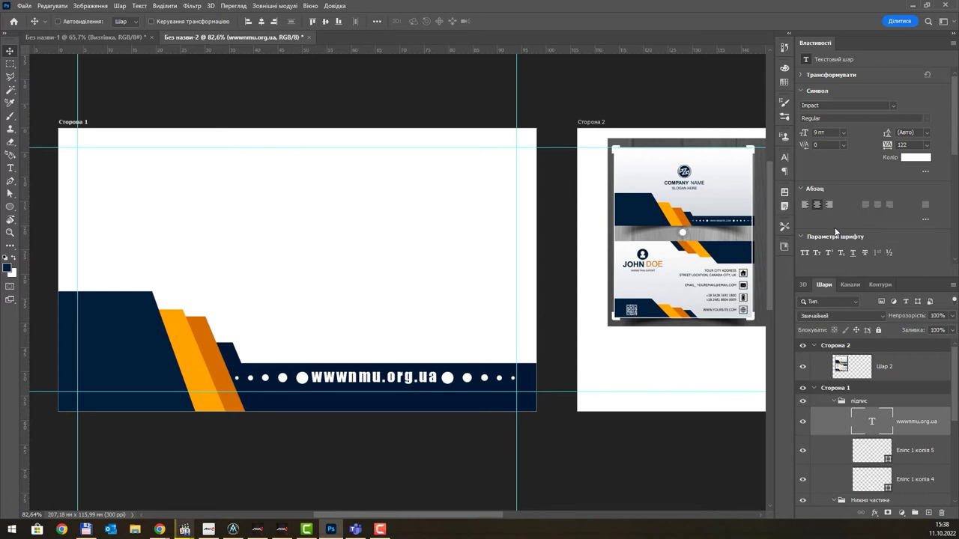
{"action": "left_click", "coordinate": [843, 133]}
{"action": "left_click", "coordinate": [829, 165]}
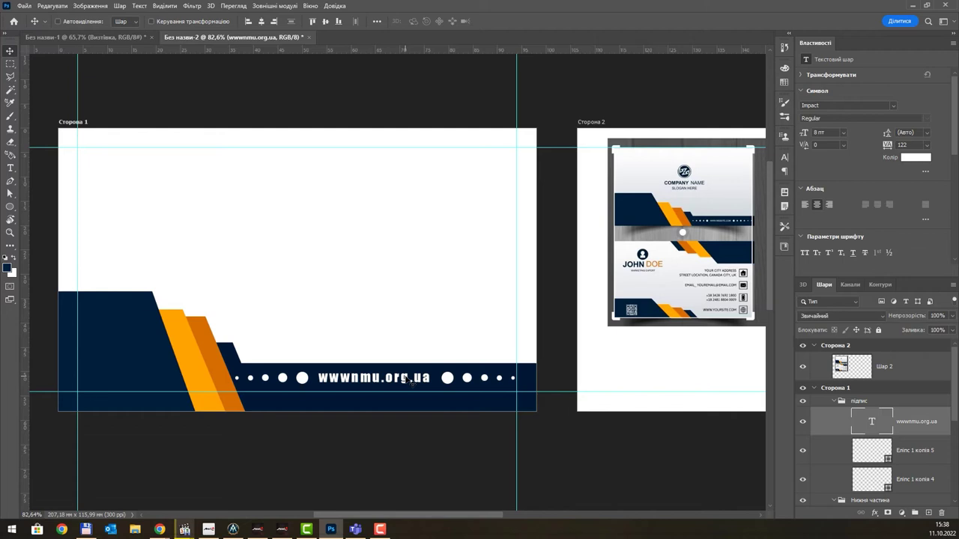
{"action": "scroll", "coordinate": [408, 380], "scroll_direction": "up", "scroll_amount": 10}
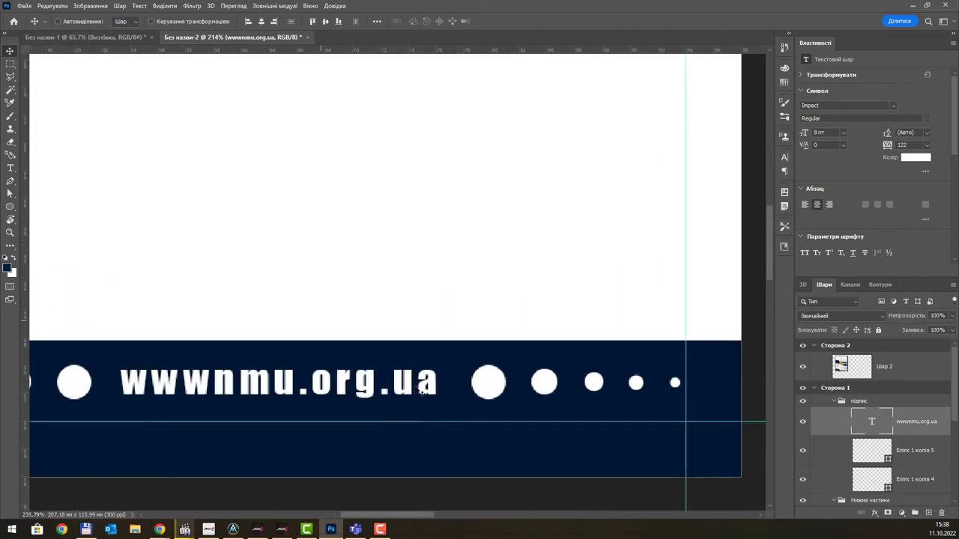
{"action": "scroll", "coordinate": [425, 388], "scroll_direction": "up", "scroll_amount": 8}
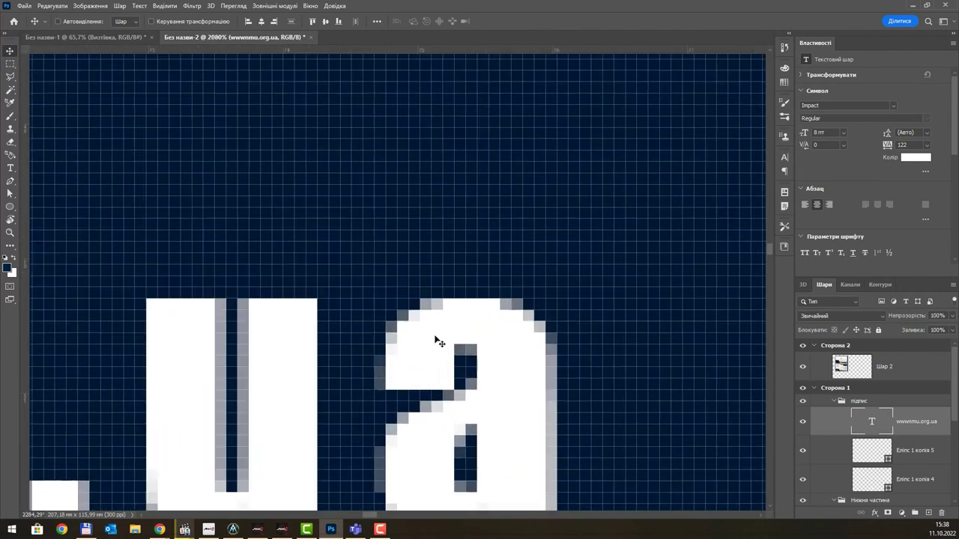
{"action": "scroll", "coordinate": [436, 307], "scroll_direction": "down", "scroll_amount": 5}
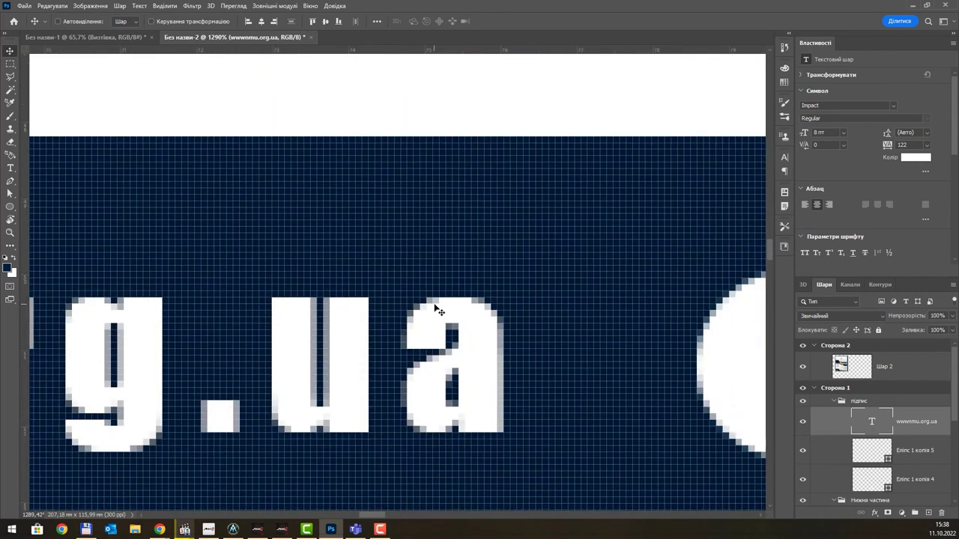
{"action": "scroll", "coordinate": [436, 308], "scroll_direction": "down", "scroll_amount": 4}
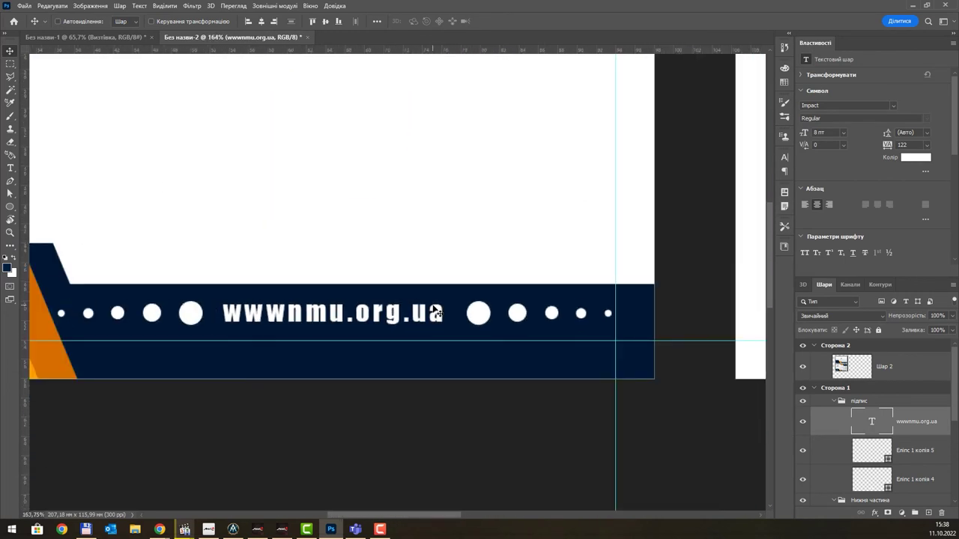
{"action": "scroll", "coordinate": [436, 311], "scroll_direction": "down", "scroll_amount": 3}
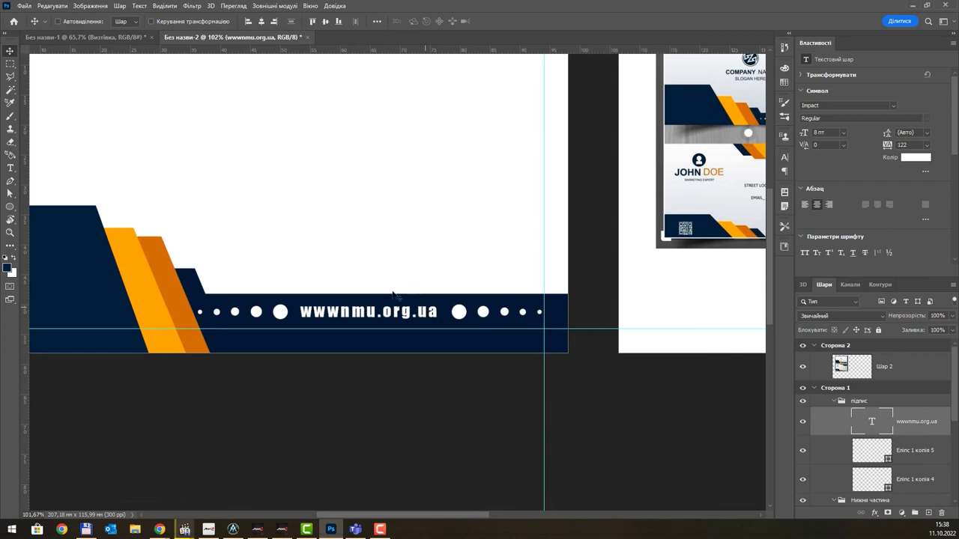
{"action": "scroll", "coordinate": [412, 277], "scroll_direction": "down", "scroll_amount": 2}
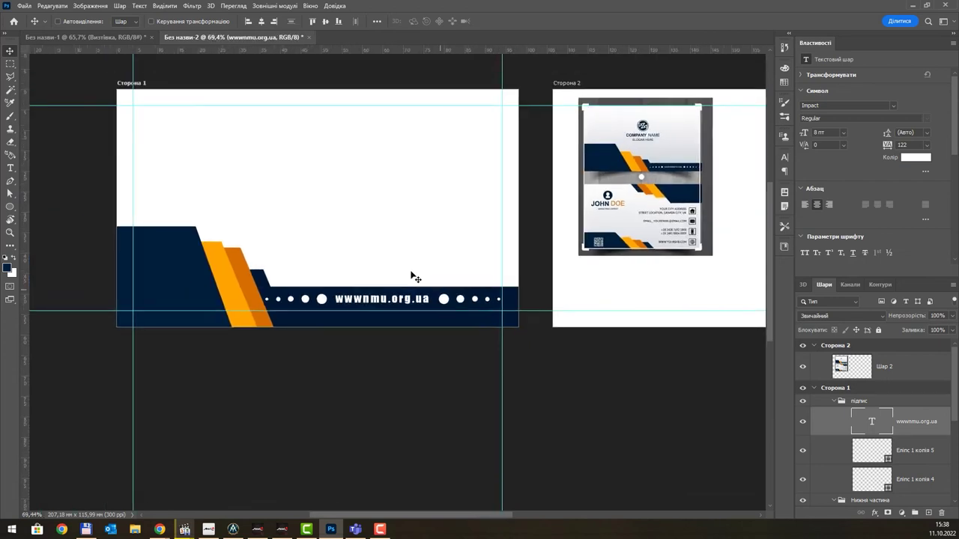
{"action": "scroll", "coordinate": [413, 277], "scroll_direction": "down", "scroll_amount": 1}
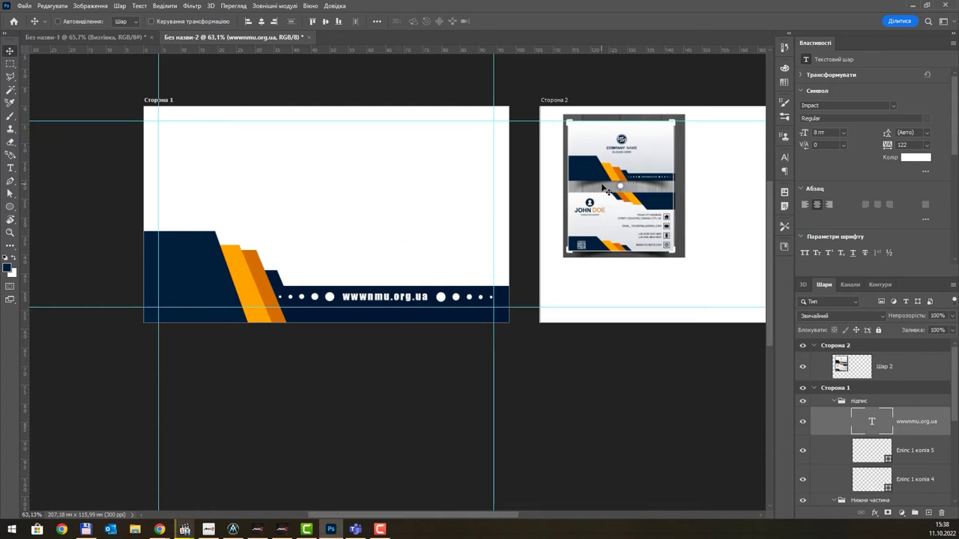
- Collapse the підпис and Нижня частина groups and add a new empty layer above Шар 0
{"action": "left_click", "coordinate": [831, 402]}
{"action": "left_click", "coordinate": [834, 402]}
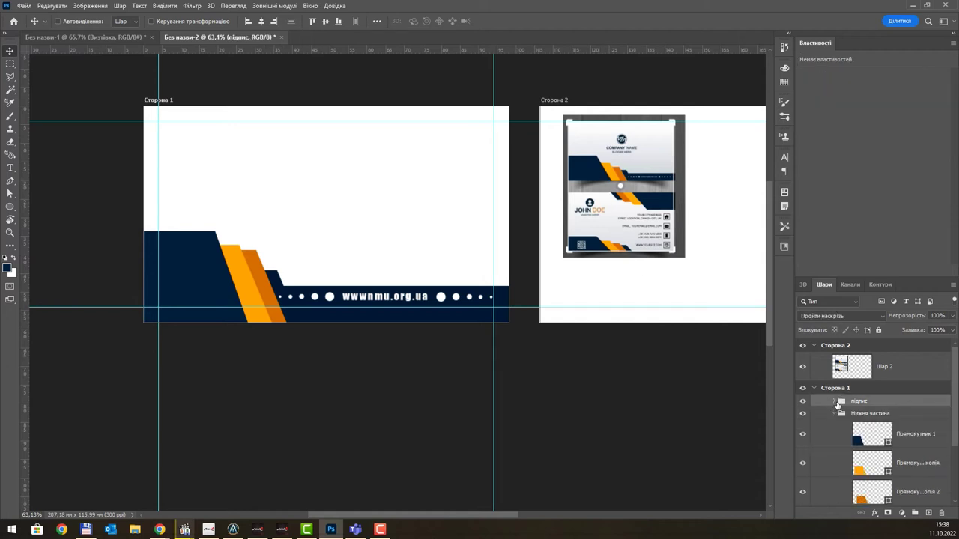
{"action": "left_click", "coordinate": [834, 414]}
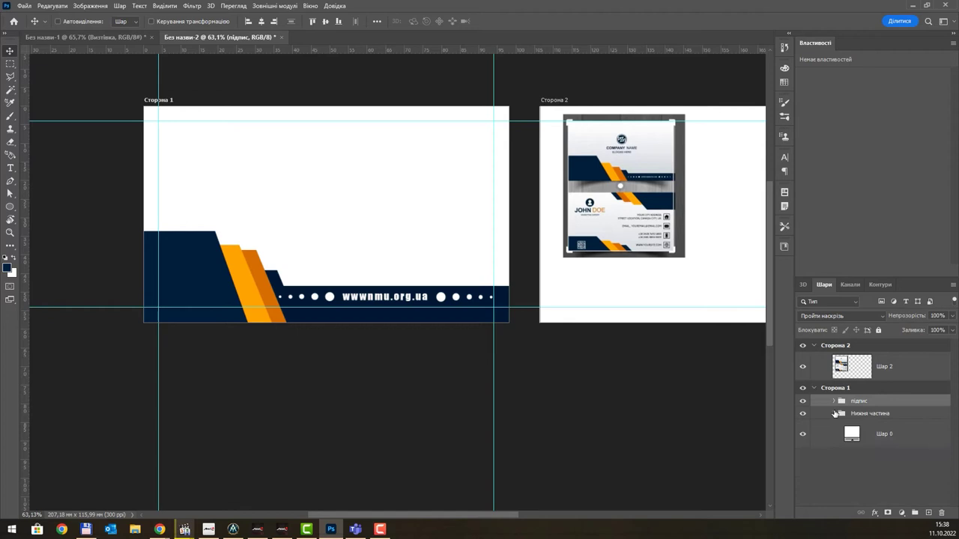
{"action": "left_click", "coordinate": [894, 437]}
{"action": "left_click", "coordinate": [928, 513]}
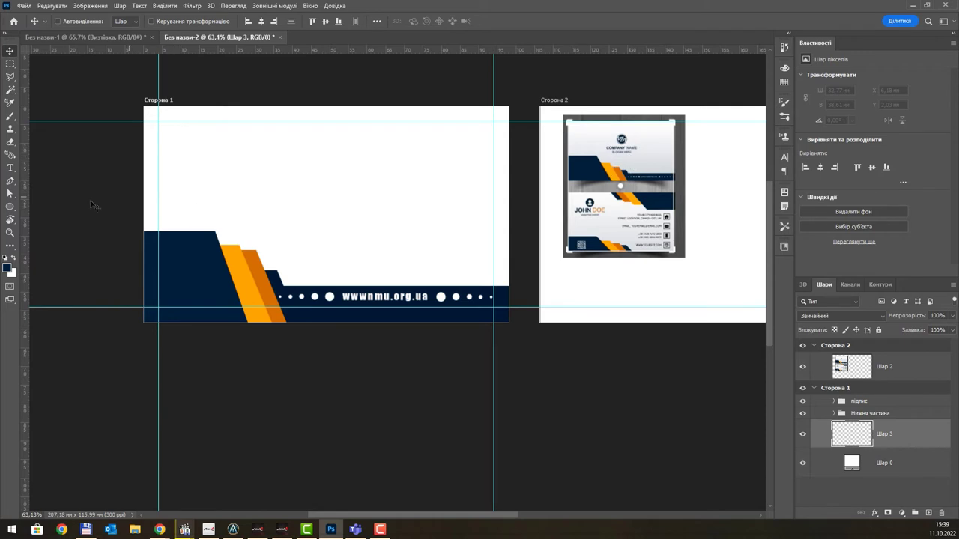
- Choose the Gradient tool and set its left stop to light grey c6c7c8, fading to white
{"action": "key", "text": "i"}
{"action": "left_click", "coordinate": [15, 252]}
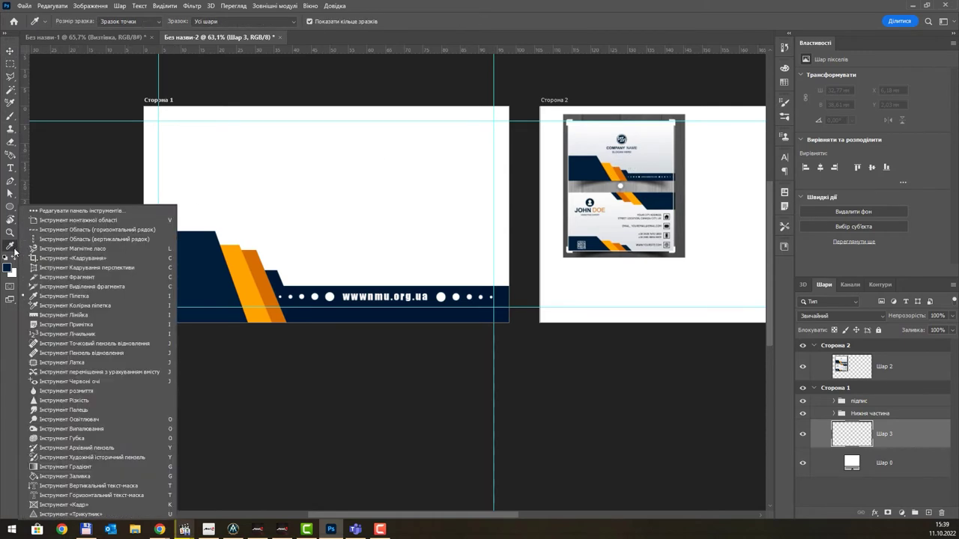
{"action": "left_click", "coordinate": [104, 466]}
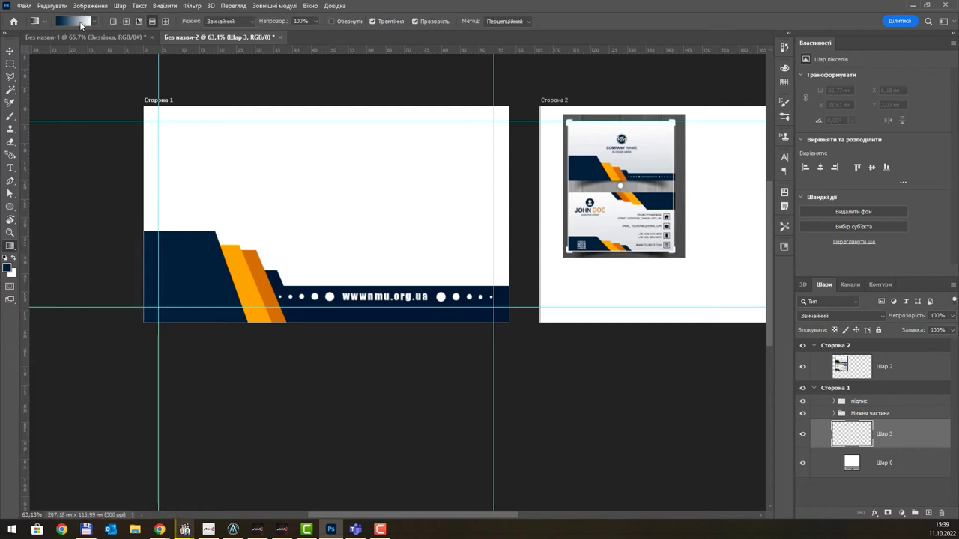
{"action": "left_click", "coordinate": [73, 27]}
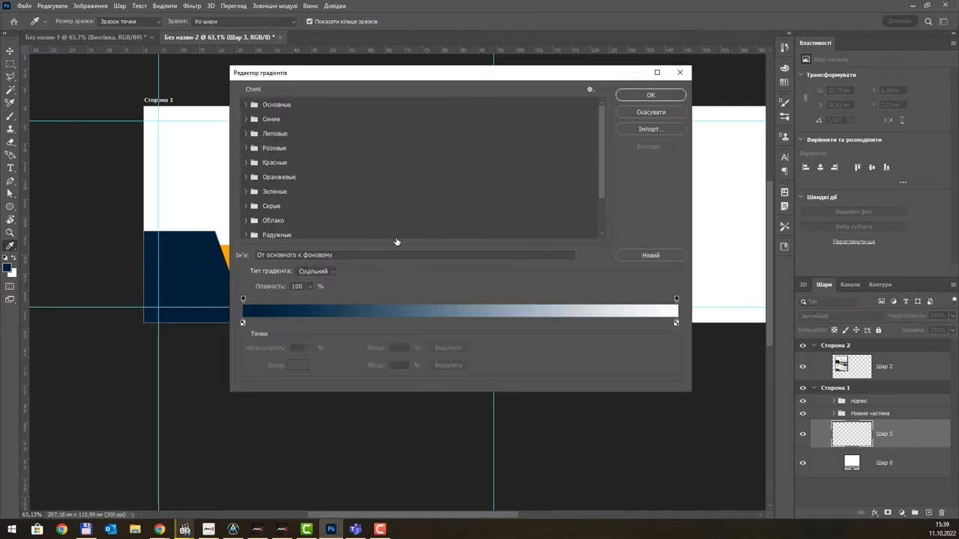
{"action": "double_click", "coordinate": [243, 323]}
{"action": "left_click", "coordinate": [704, 66]}
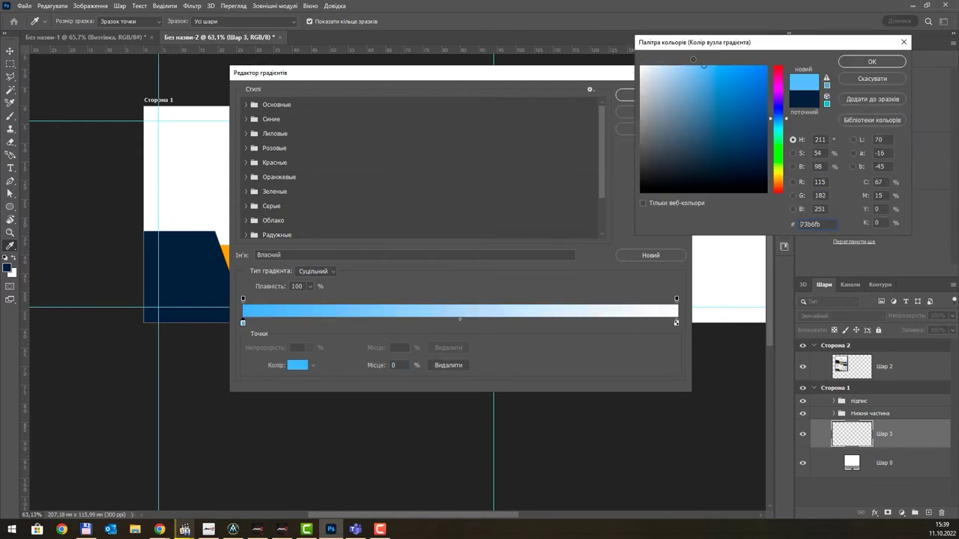
{"action": "left_click_drag", "start_coordinate": [693, 59], "coordinate": [646, 70]}
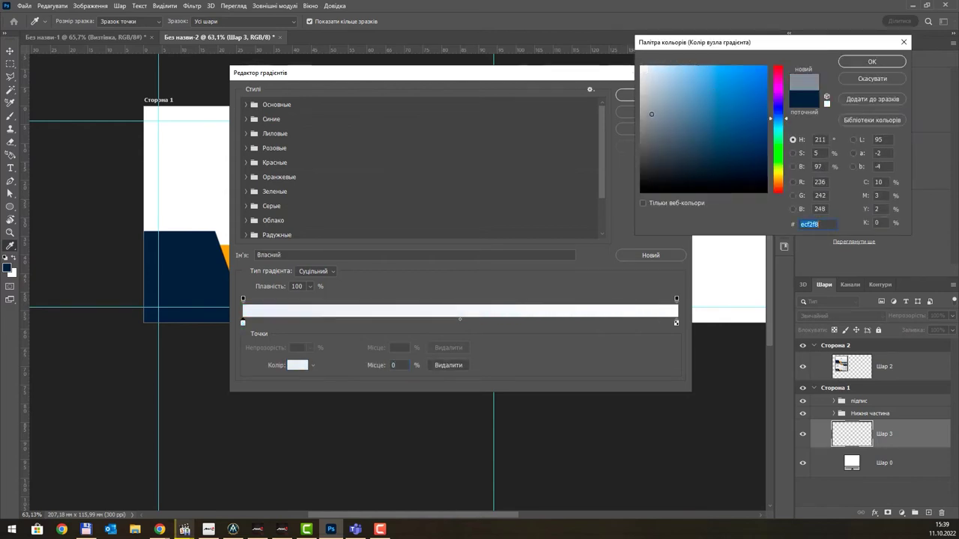
{"action": "left_click", "coordinate": [641, 92]}
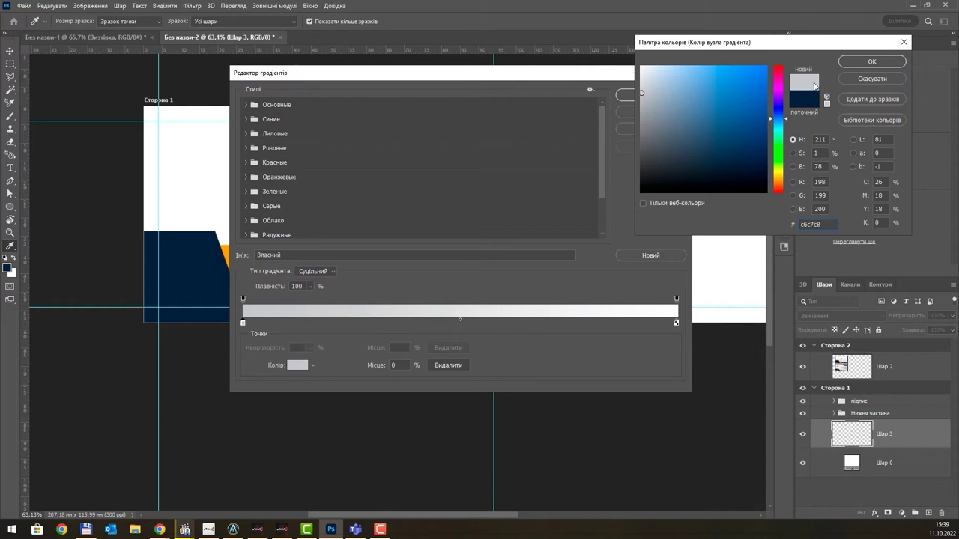
{"action": "left_click", "coordinate": [857, 64]}
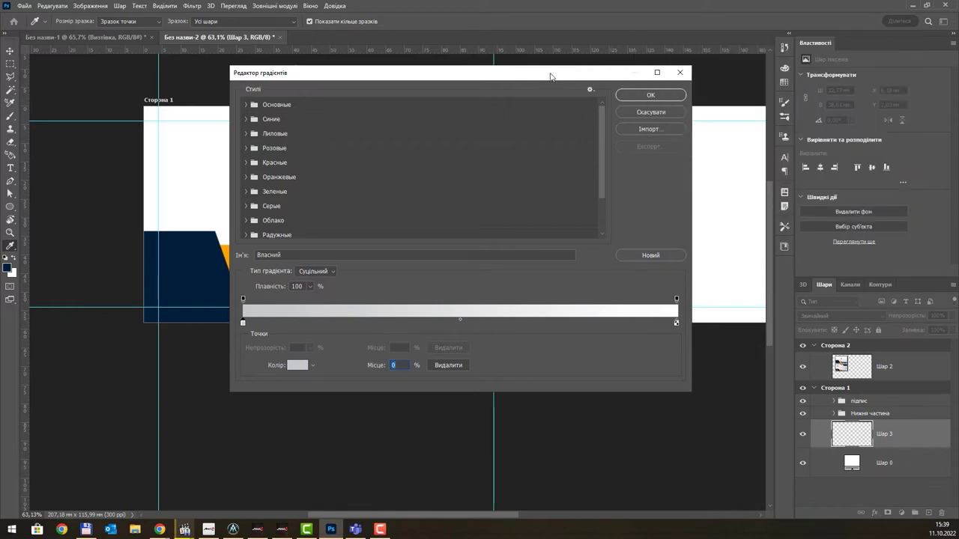
{"action": "left_click_drag", "start_coordinate": [553, 75], "coordinate": [494, 105]}
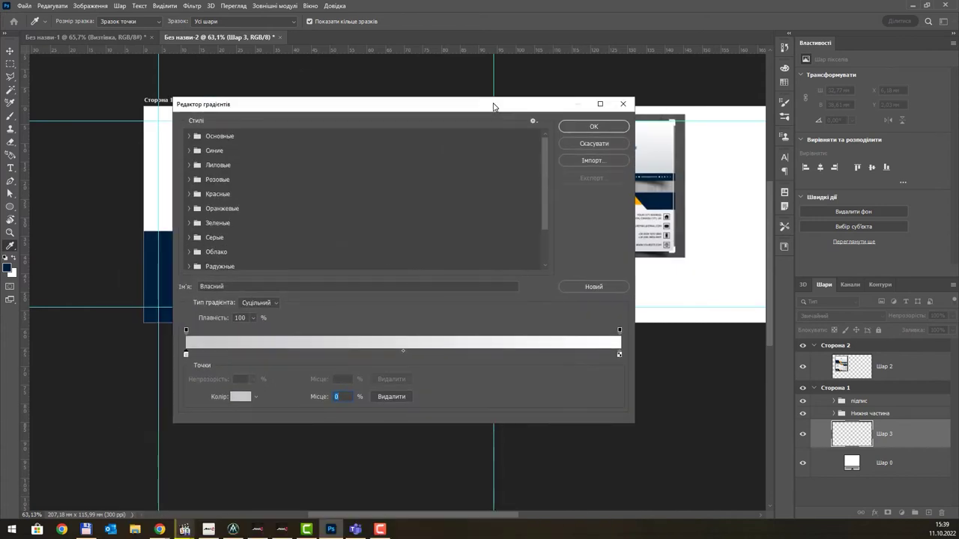
{"action": "left_click", "coordinate": [593, 127]}
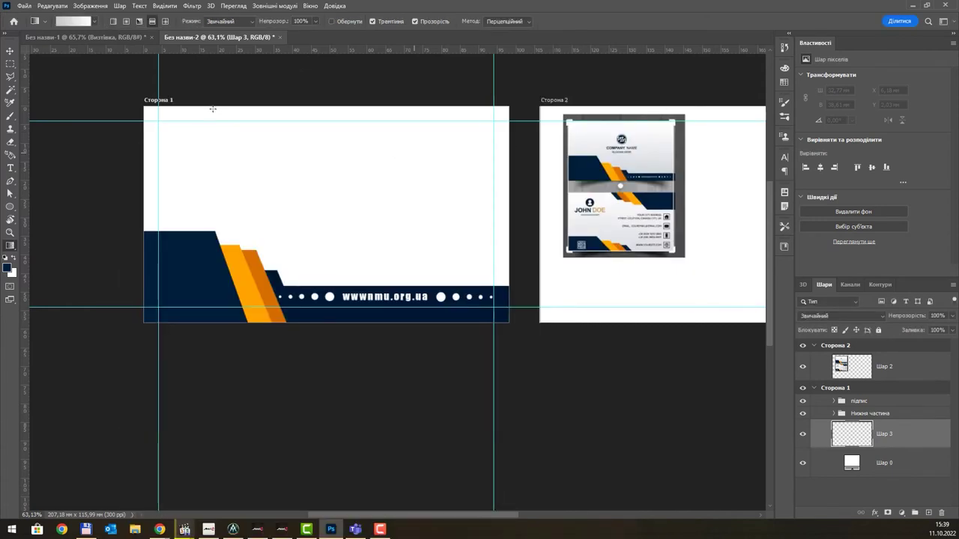
- Fill the card with a reversed radial gradient, white centre fading to grey edges
{"action": "left_click", "coordinate": [126, 21]}
{"action": "left_click_drag", "start_coordinate": [298, 200], "coordinate": [602, 93]}
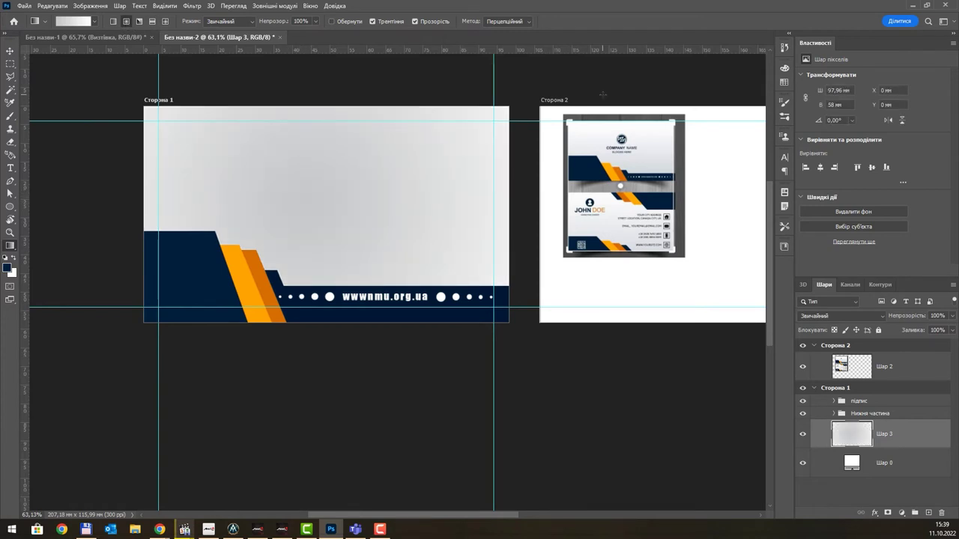
{"action": "key", "text": "ctrl+z"}
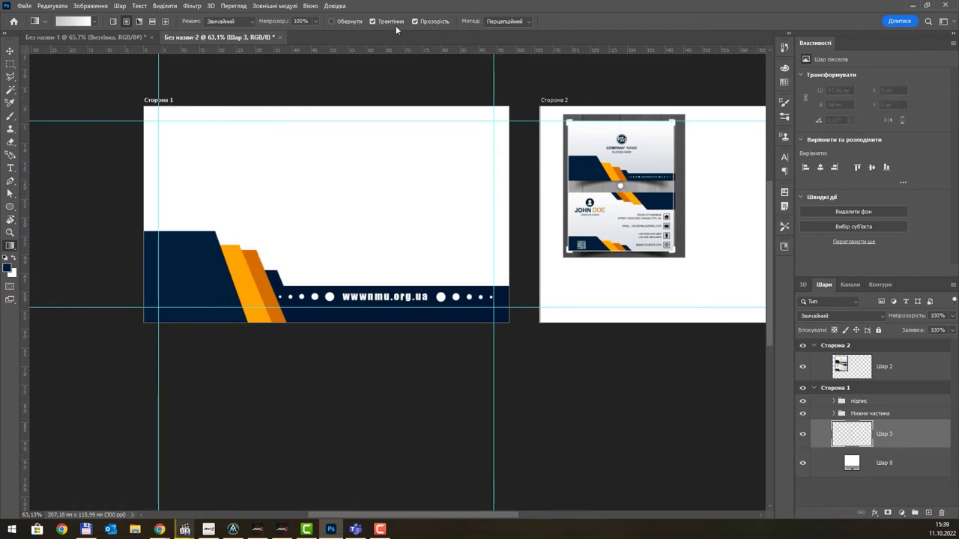
{"action": "left_click", "coordinate": [354, 23]}
{"action": "left_click_drag", "start_coordinate": [324, 198], "coordinate": [629, 45]}
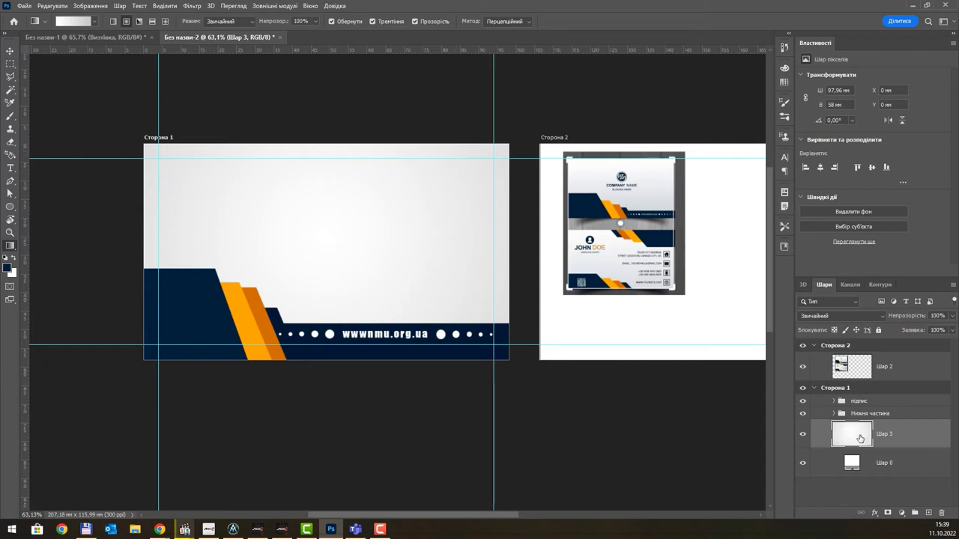
- Rename the gradient layer to заливання фону
{"action": "right_click", "coordinate": [852, 436]}
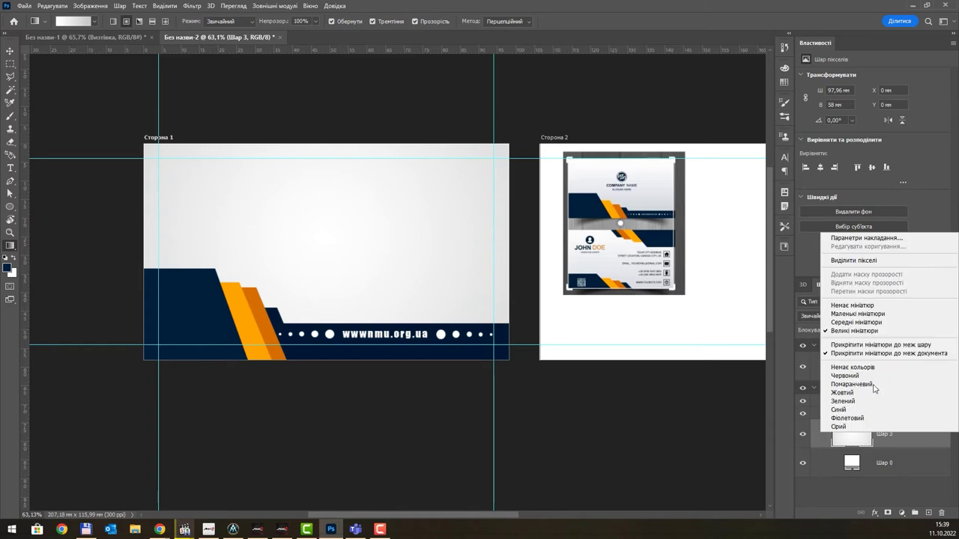
{"action": "left_click", "coordinate": [927, 449]}
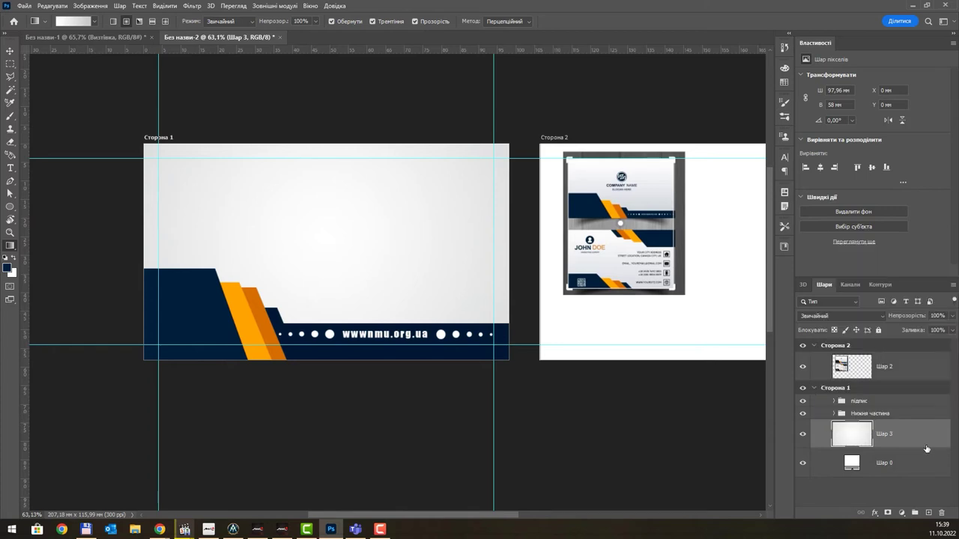
{"action": "double_click", "coordinate": [883, 435]}
{"action": "type", "text": "ф"}
{"action": "key", "text": "BackSpace"}
{"action": "key", "text": "BackSpace"}
{"action": "type", "text": "заливання фону"}
{"action": "key", "text": "Return"}
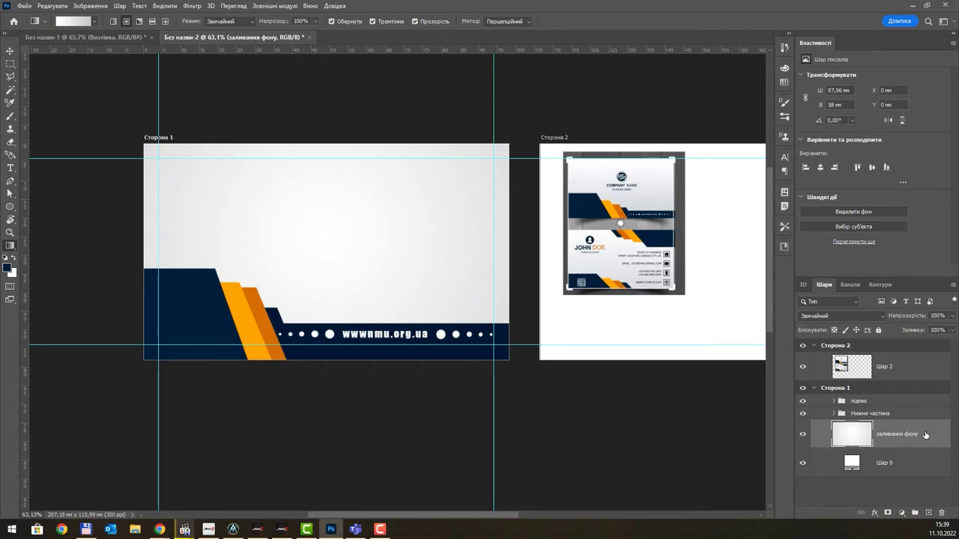
- Duplicate заливання фону and move the copy into Сторона 2 above Шар 2
{"action": "left_click_drag", "start_coordinate": [924, 436], "coordinate": [927, 512]}
{"action": "left_click_drag", "start_coordinate": [898, 443], "coordinate": [907, 377]}
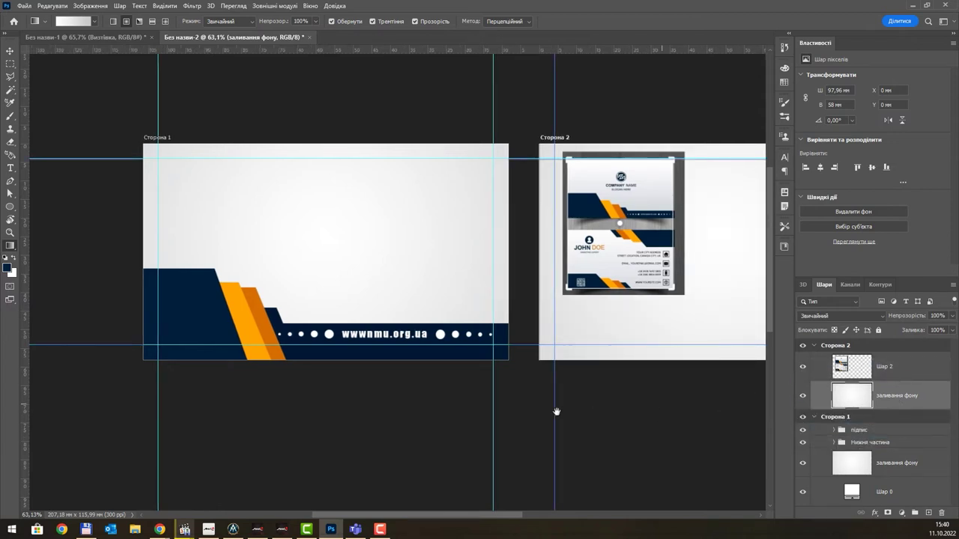
{"action": "scroll", "coordinate": [556, 407], "scroll_direction": "right", "scroll_amount": 3}
{"action": "left_click", "coordinate": [804, 396]}
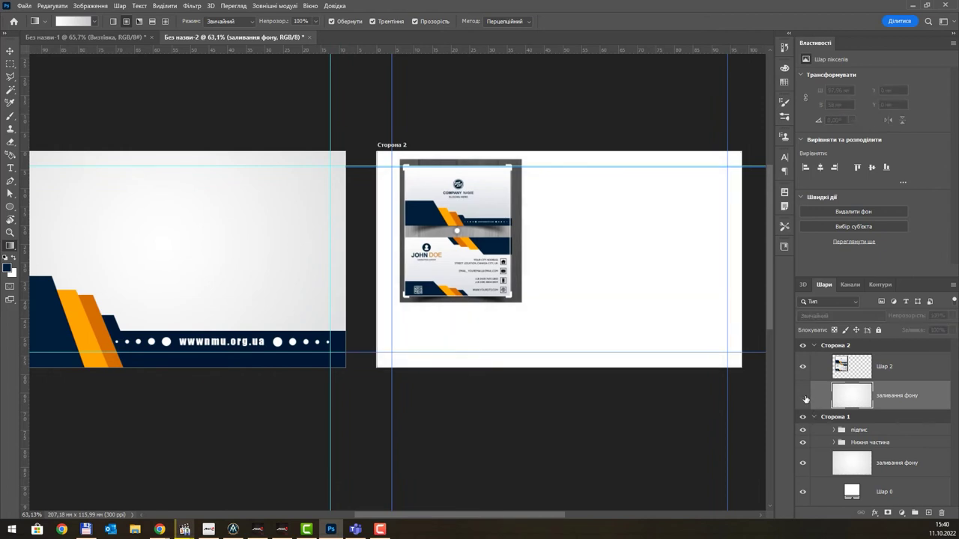
{"action": "left_click", "coordinate": [804, 397]}
{"action": "scroll", "coordinate": [443, 378], "scroll_direction": "left", "scroll_amount": 3}
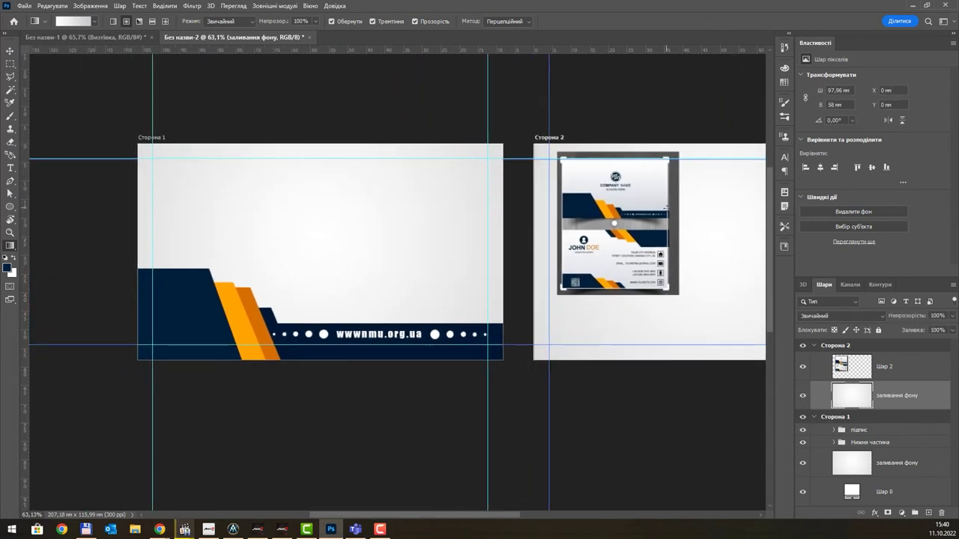
{"action": "scroll", "coordinate": [606, 198], "scroll_direction": "up", "scroll_amount": 3}
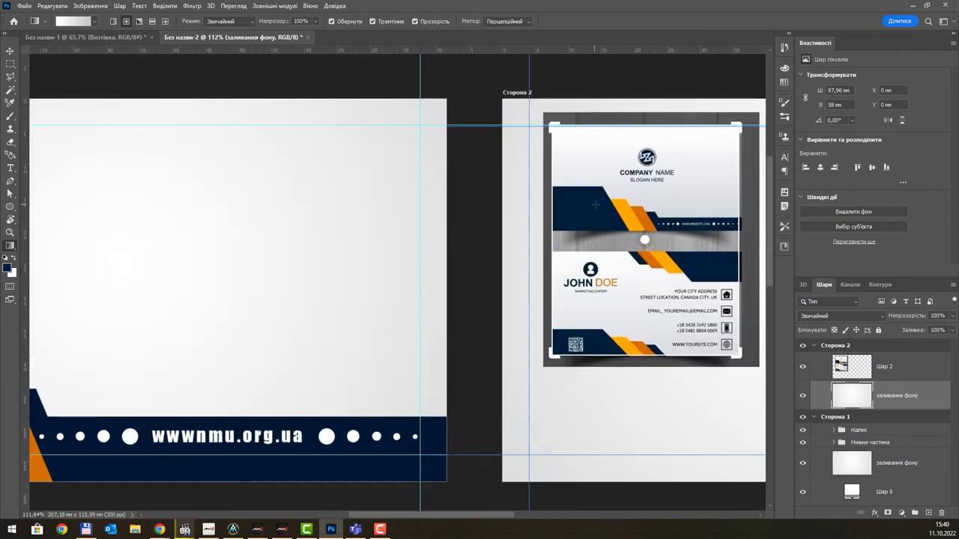
{"action": "scroll", "coordinate": [611, 197], "scroll_direction": "down", "scroll_amount": 3}
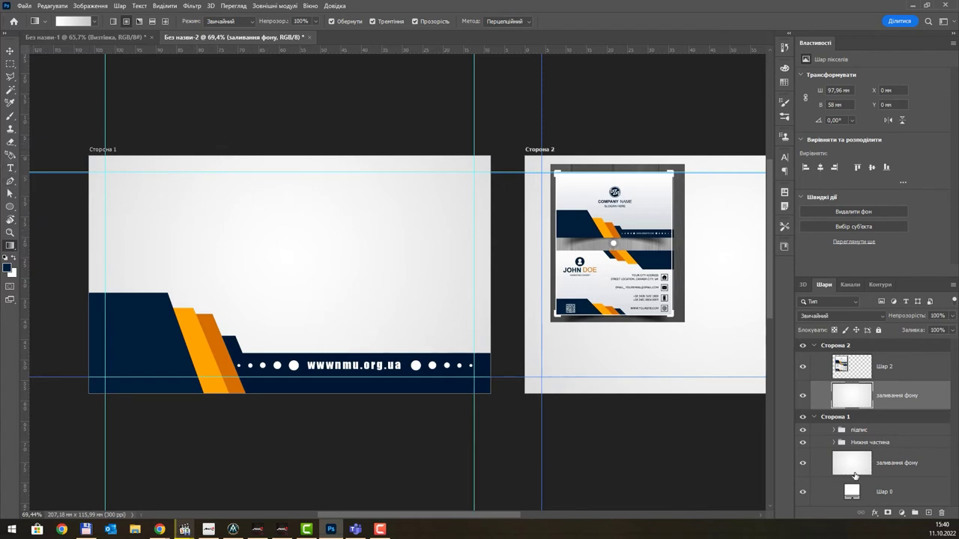
- Create a new layer group named компанія above the підпис group
{"action": "left_click", "coordinate": [891, 465]}
{"action": "left_click", "coordinate": [833, 443]}
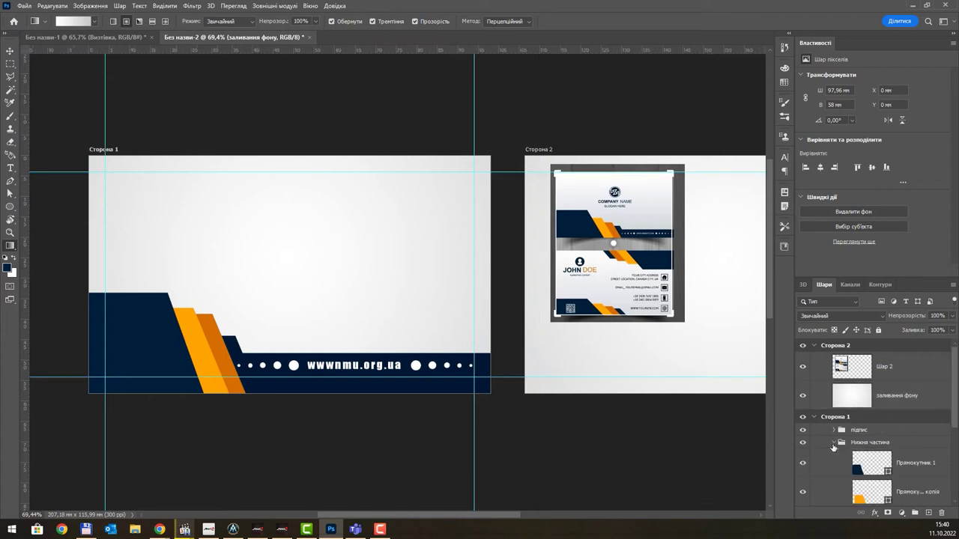
{"action": "left_click", "coordinate": [834, 442]}
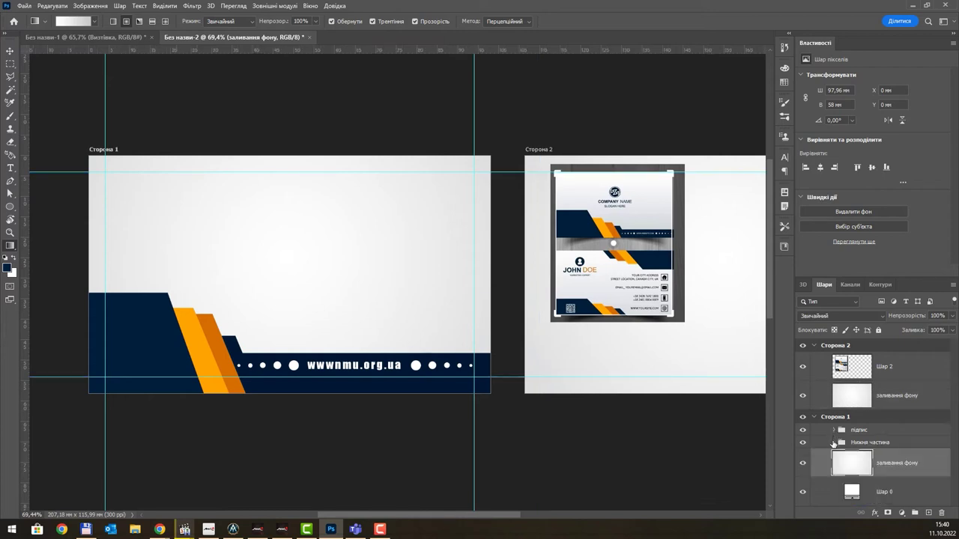
{"action": "left_click", "coordinate": [833, 445]}
{"action": "left_click", "coordinate": [833, 445]}
{"action": "left_click", "coordinate": [877, 431]}
{"action": "left_click", "coordinate": [915, 513]}
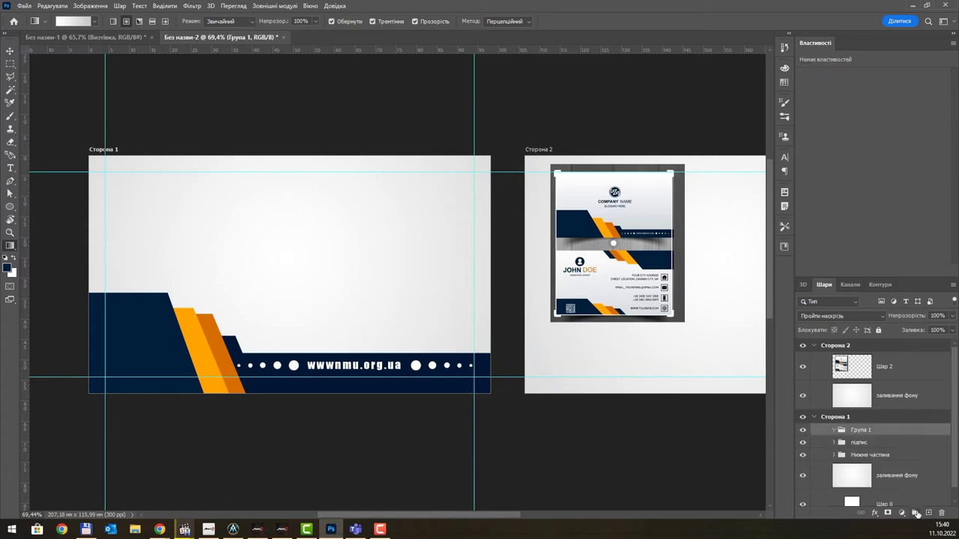
{"action": "double_click", "coordinate": [861, 430]}
{"action": "type", "text": "конт"}
{"action": "key", "text": "BackSpace"}
{"action": "key", "text": "BackSpace"}
{"action": "type", "text": "ія"}
{"action": "key", "text": "Return"}
- Add the university name as a text layer near the card's top
{"action": "left_click", "coordinate": [10, 168]}
{"action": "left_click", "coordinate": [325, 256]}
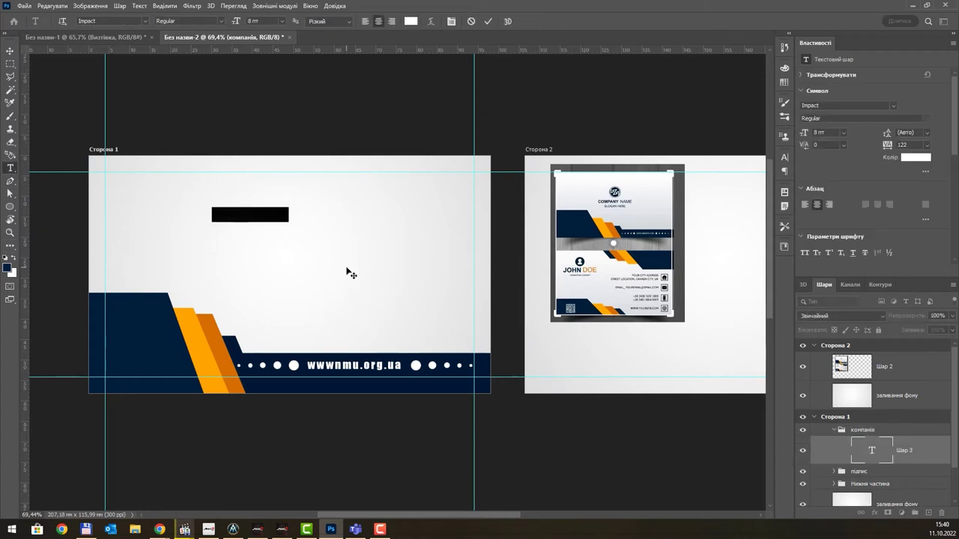
{"action": "key", "text": "BackSpace"}
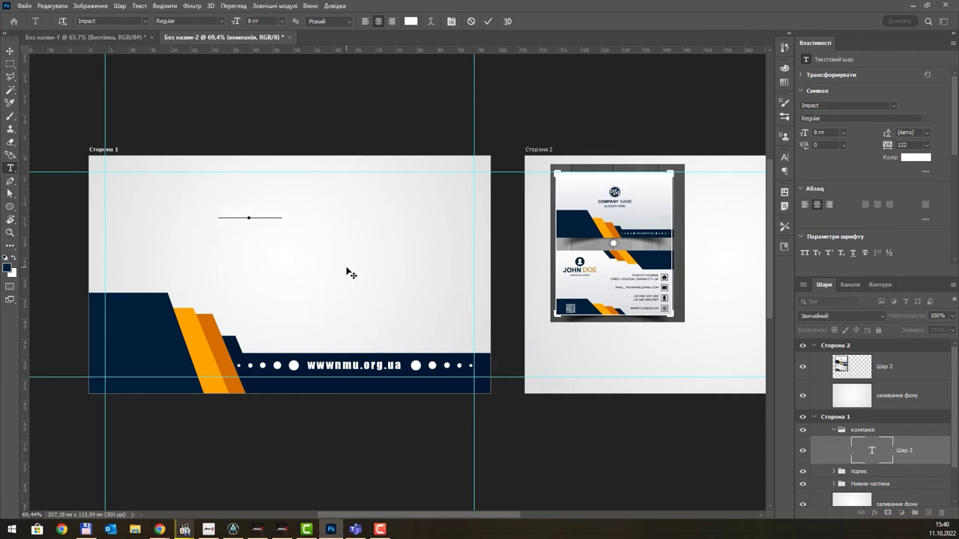
{"action": "type", "text": "політехніка"}
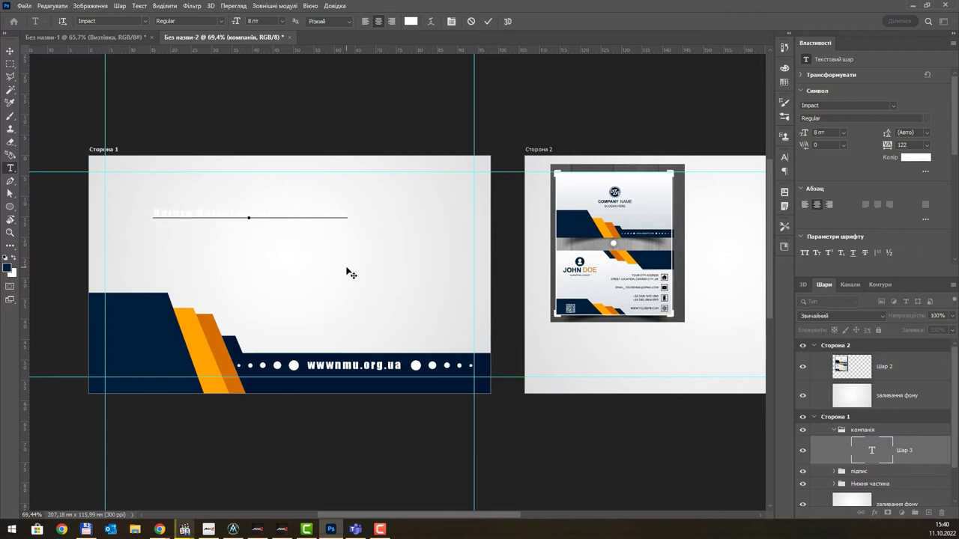
{"action": "left_click", "coordinate": [9, 49]}
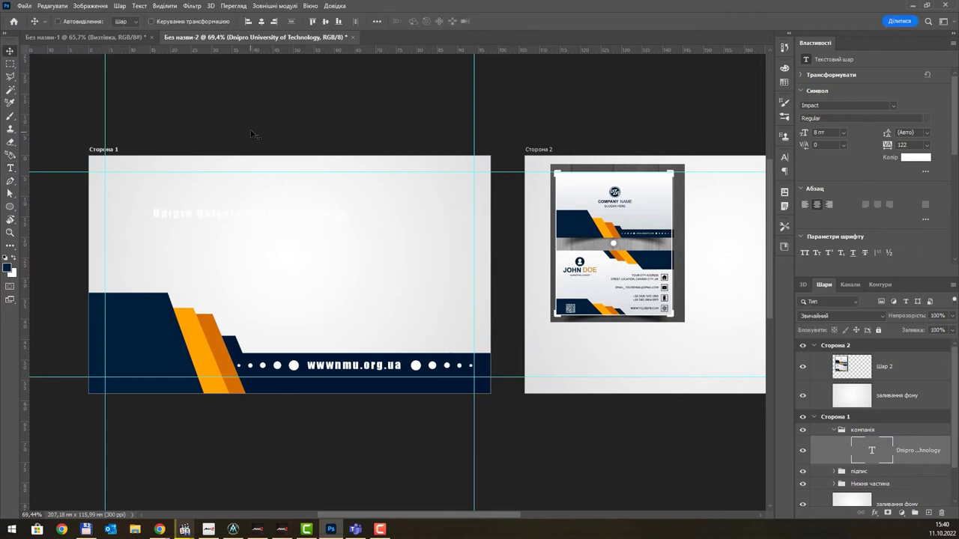
- Colour the university name dark navy and shift it to the right
{"action": "left_click", "coordinate": [8, 267]}
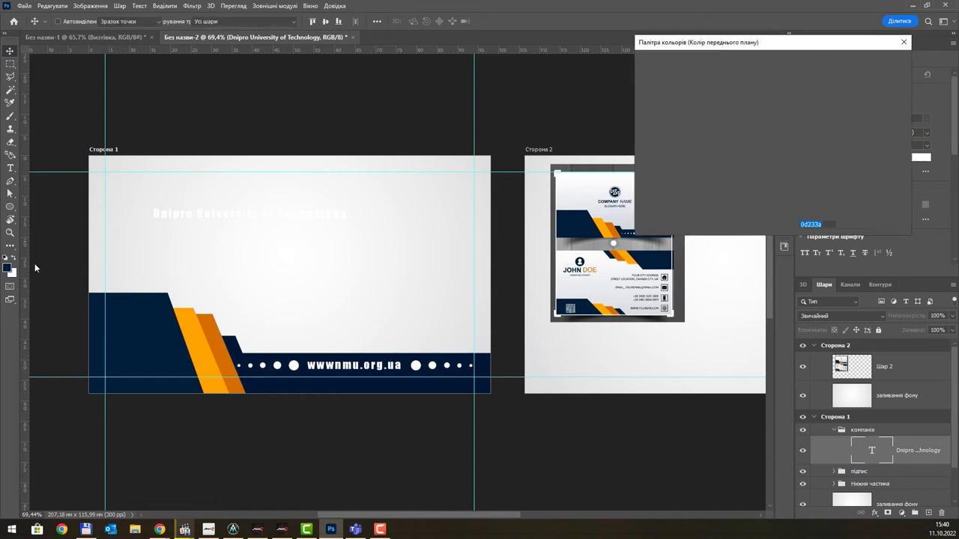
{"action": "key", "text": "Escape"}
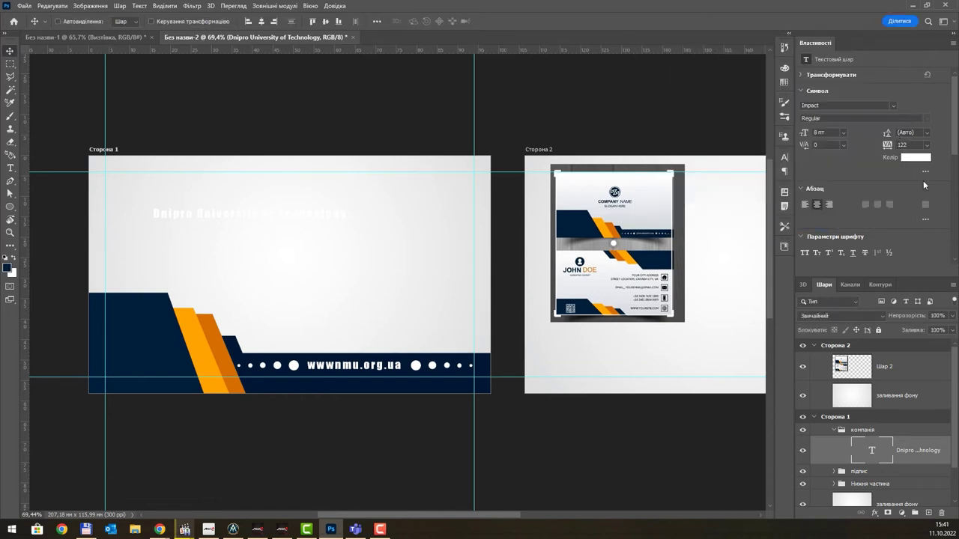
{"action": "left_click", "coordinate": [915, 158]}
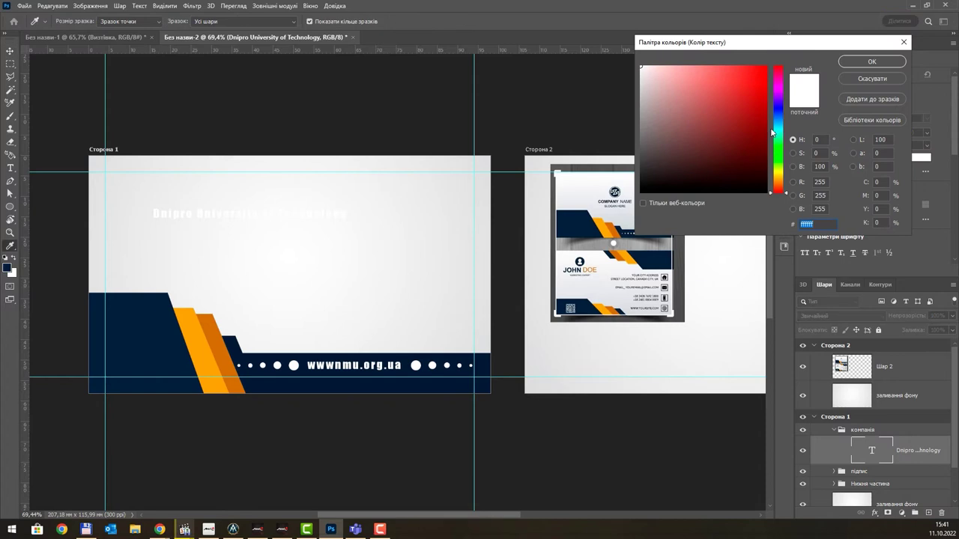
{"action": "left_click_drag", "start_coordinate": [772, 132], "coordinate": [772, 122]}
{"action": "left_click", "coordinate": [740, 174]}
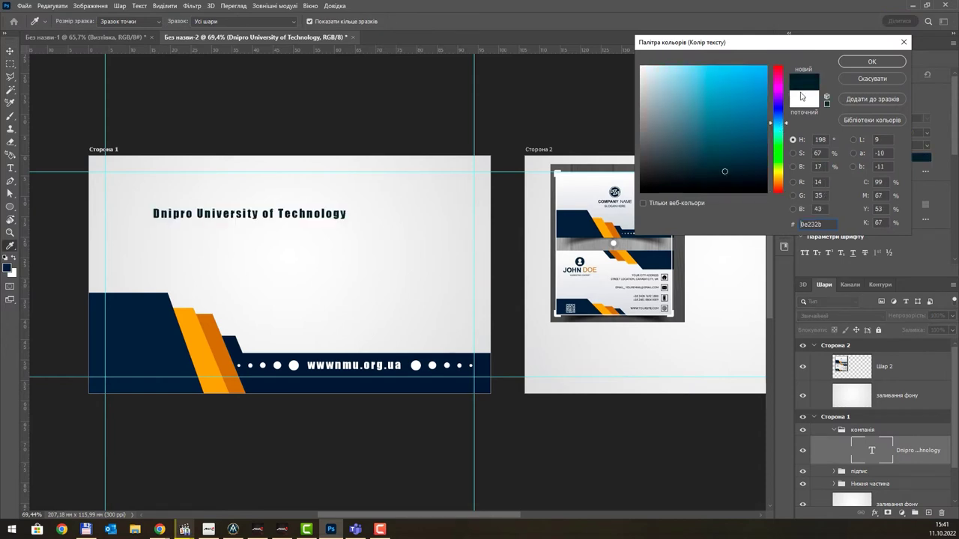
{"action": "key", "text": "Return"}
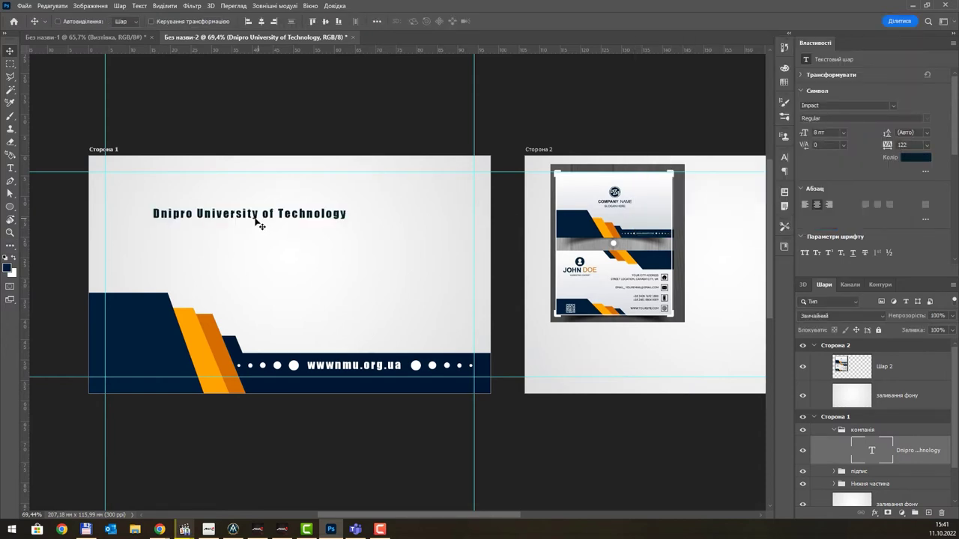
{"action": "left_click_drag", "start_coordinate": [254, 217], "coordinate": [313, 218]}
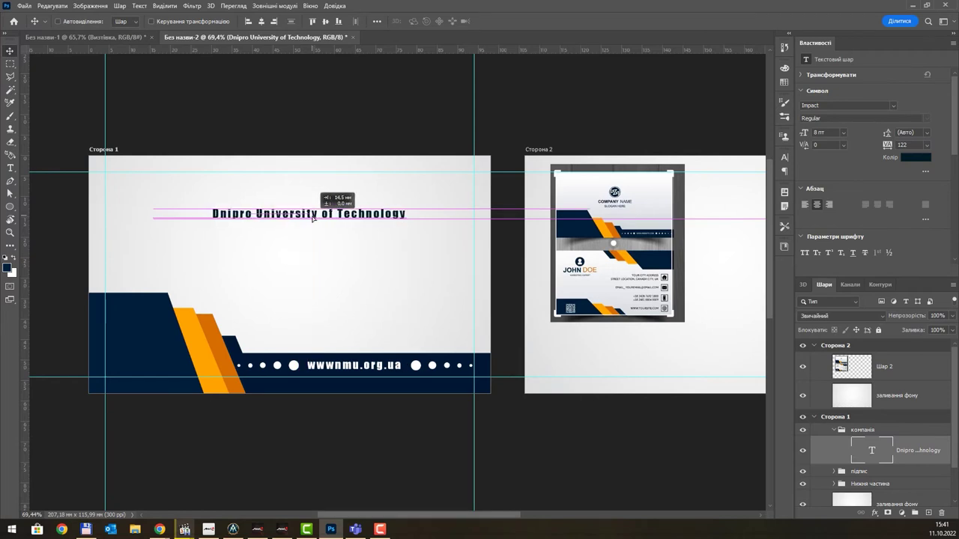
- Shift the Dnipro University of Technology heading right and down and enlarge it to about 10.8 pt
{"action": "left_click_drag", "start_coordinate": [313, 218], "coordinate": [314, 232]}
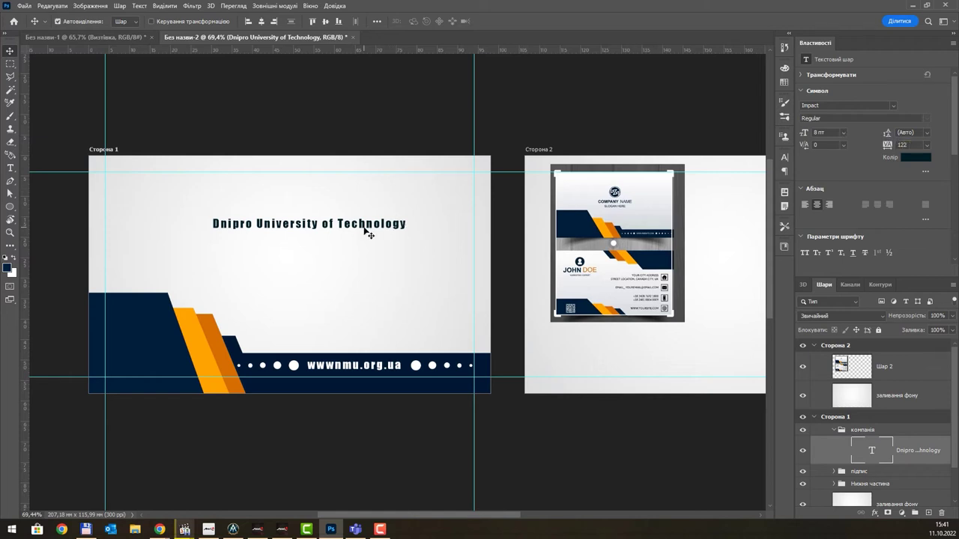
{"action": "key", "text": "ctrl+t"}
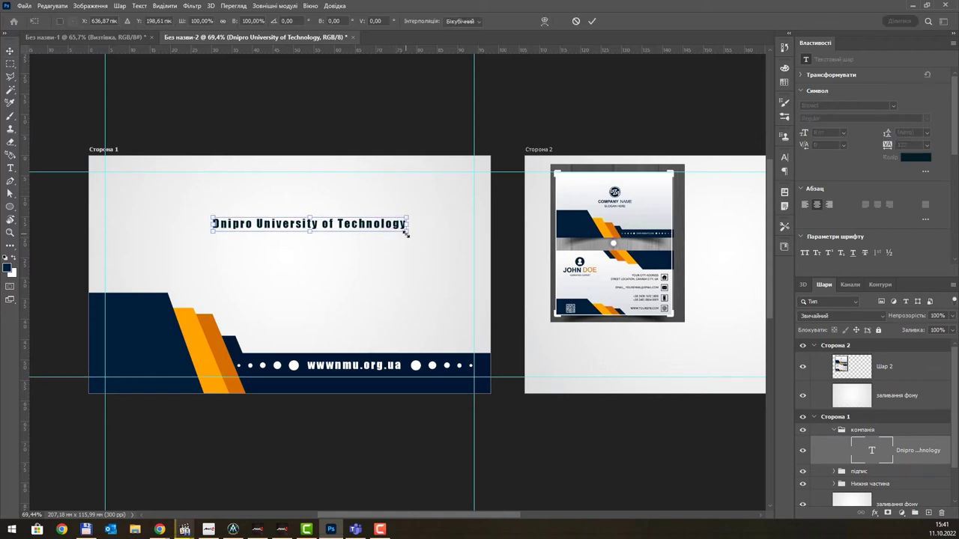
{"action": "left_click_drag", "start_coordinate": [405, 233], "coordinate": [367, 271]}
{"action": "key", "text": "Return"}
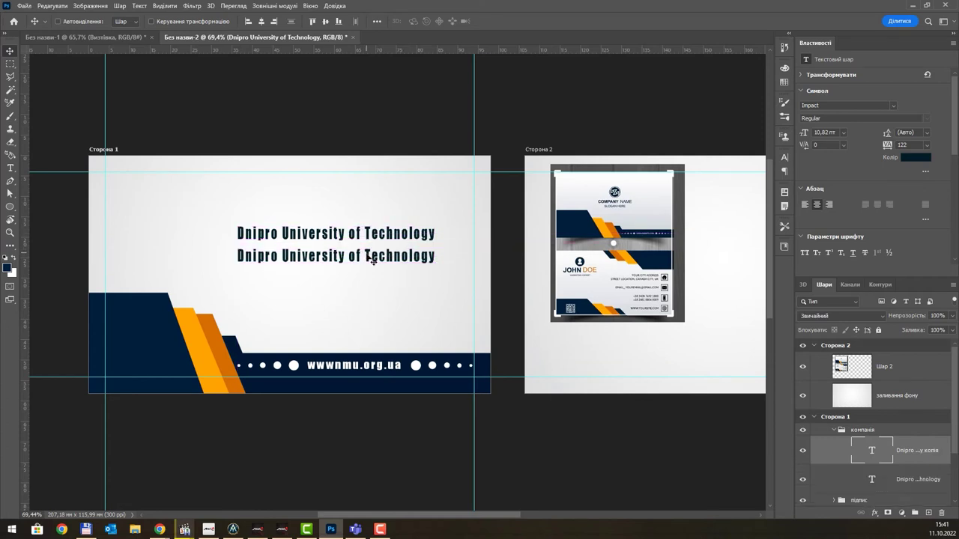
- Change the duplicated line to read 'Mechanical Faculty' at 8 pt
{"action": "double_click", "coordinate": [357, 256]}
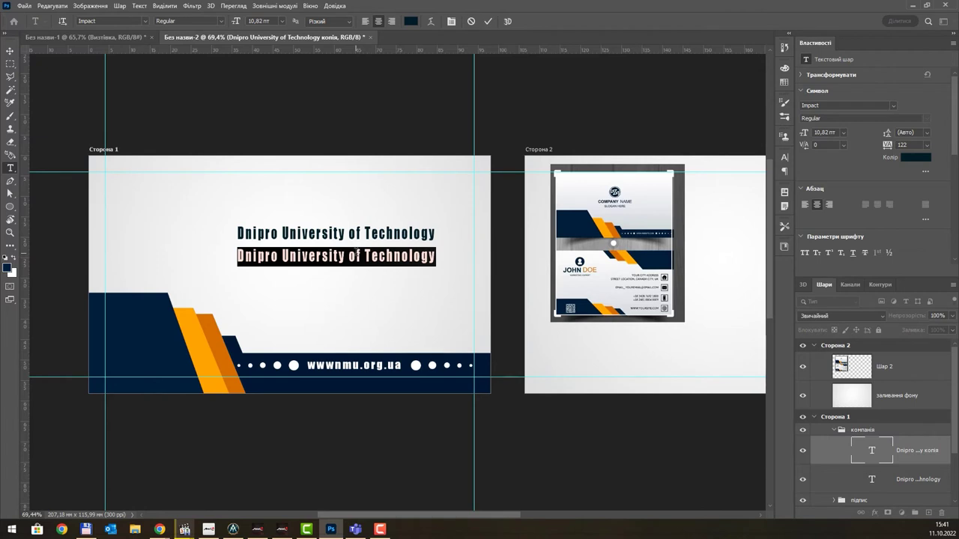
{"action": "type", "text": "Mech"}
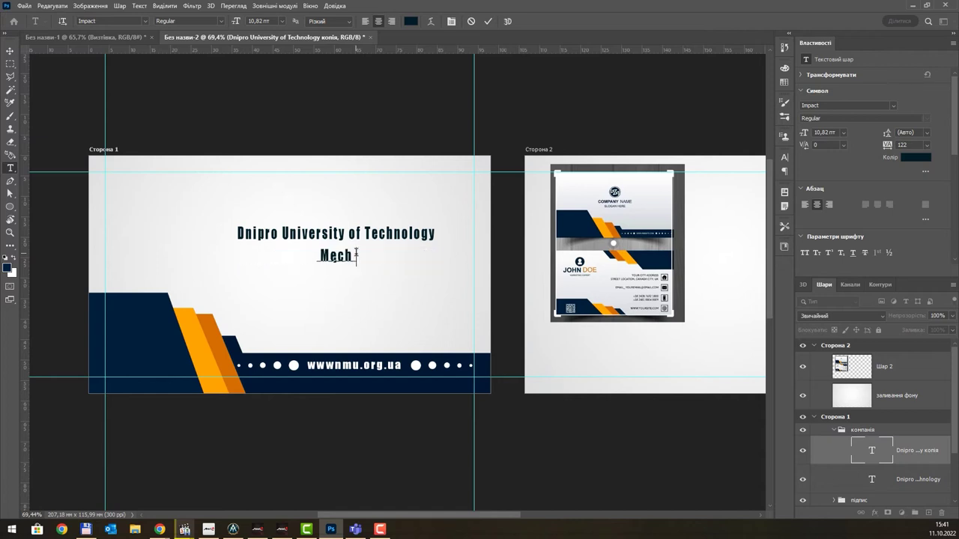
{"action": "type", "text": "anical Faculty"}
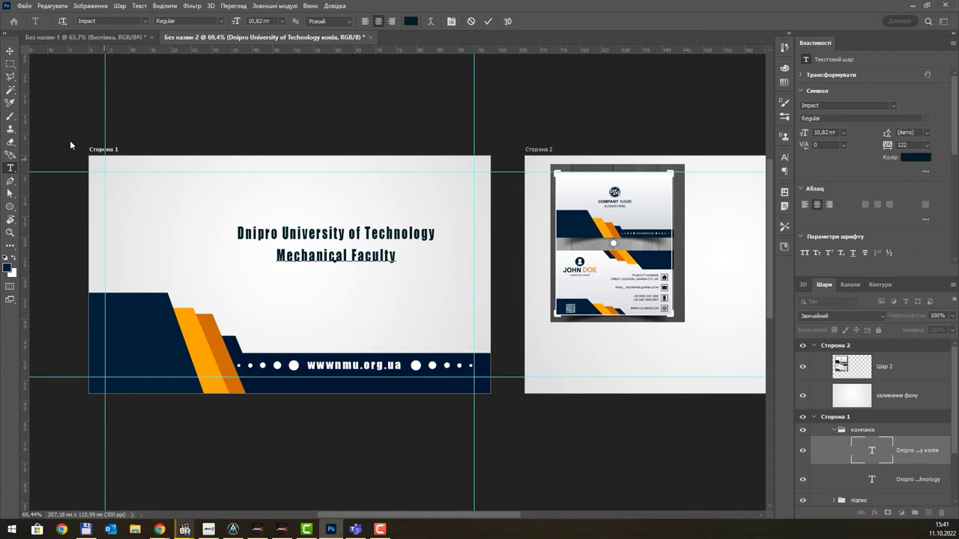
{"action": "left_click", "coordinate": [11, 51]}
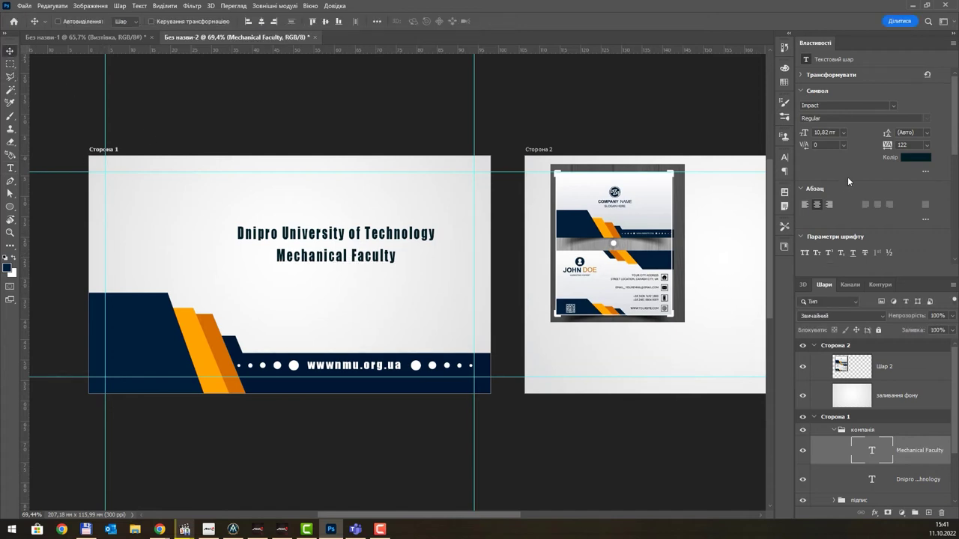
{"action": "left_click", "coordinate": [843, 133]}
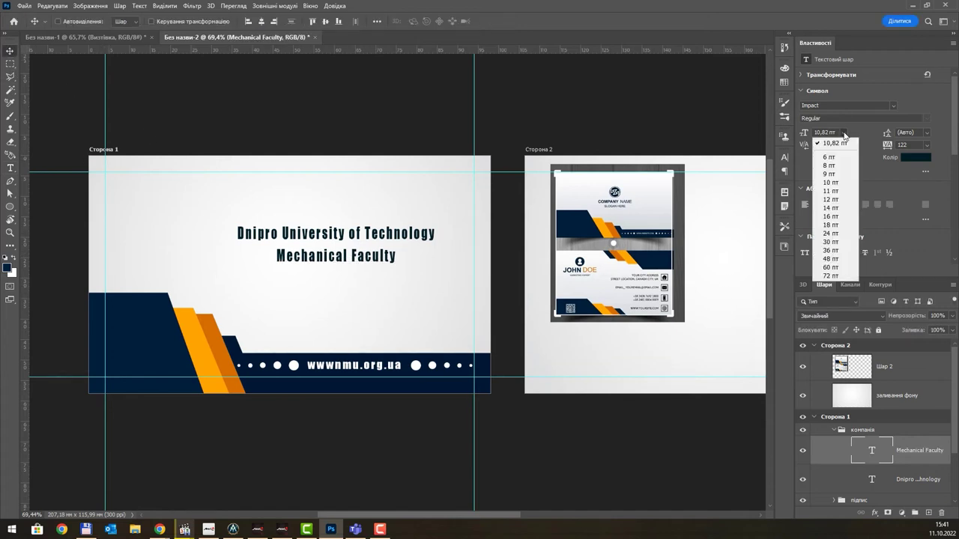
{"action": "left_click", "coordinate": [840, 167]}
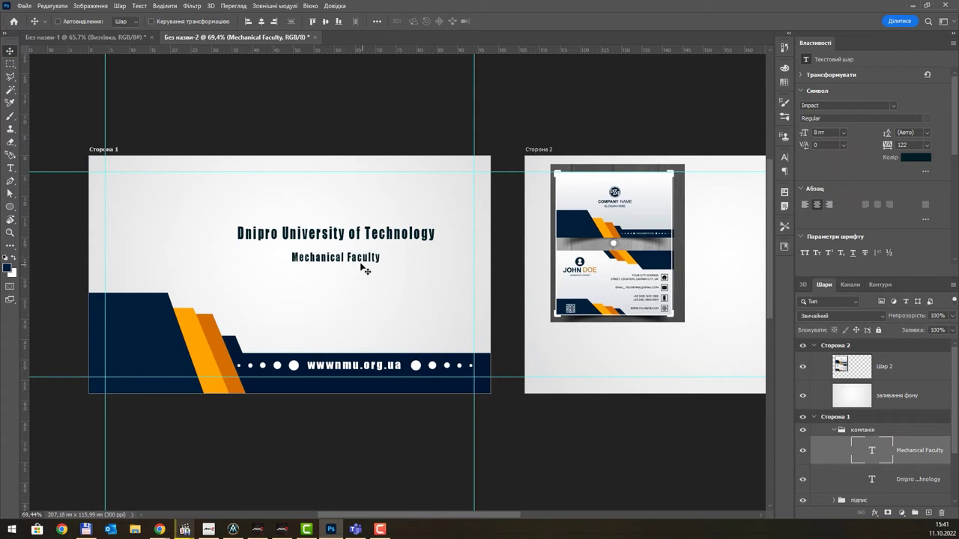
- Position Mechanical Faculty centred just beneath the university title
{"action": "left_click_drag", "start_coordinate": [358, 262], "coordinate": [351, 257]}
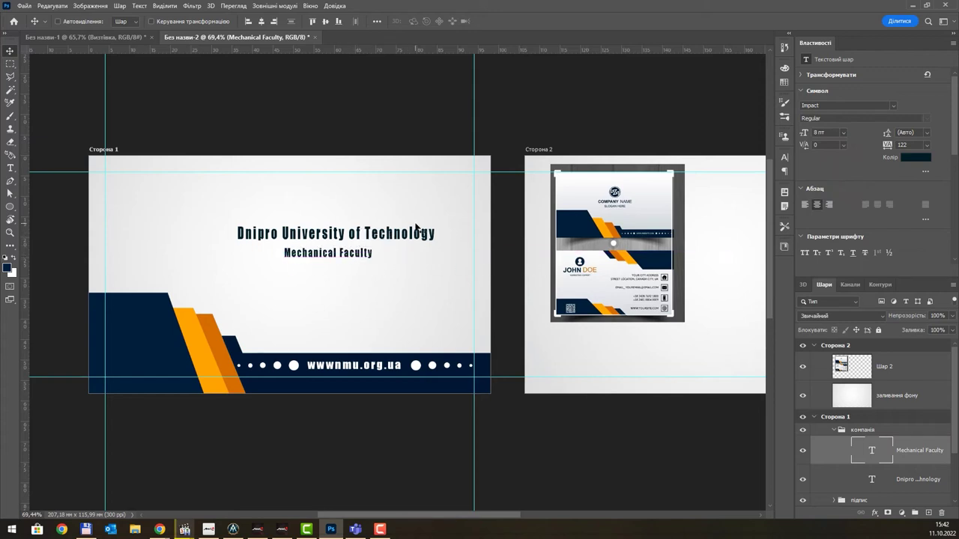
{"action": "left_click_drag", "start_coordinate": [352, 259], "coordinate": [347, 260]}
{"action": "left_click", "coordinate": [356, 247]}
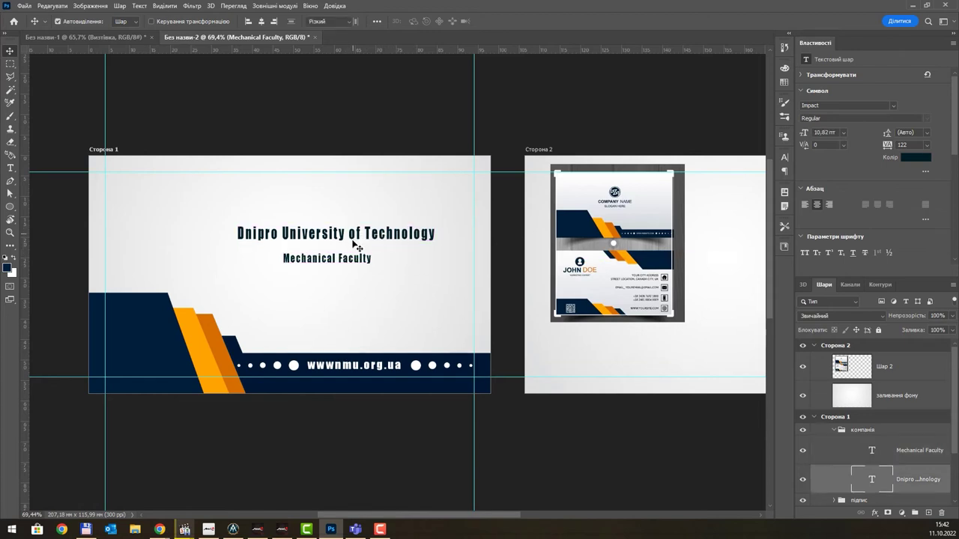
{"action": "double_click", "coordinate": [356, 247]}
{"action": "key", "text": "Escape"}
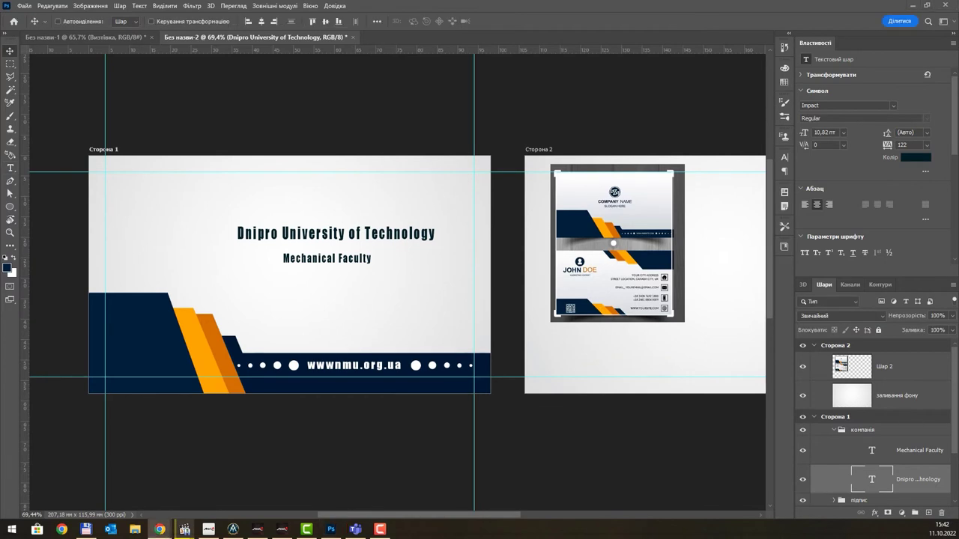
{"action": "left_click", "coordinate": [160, 529]}
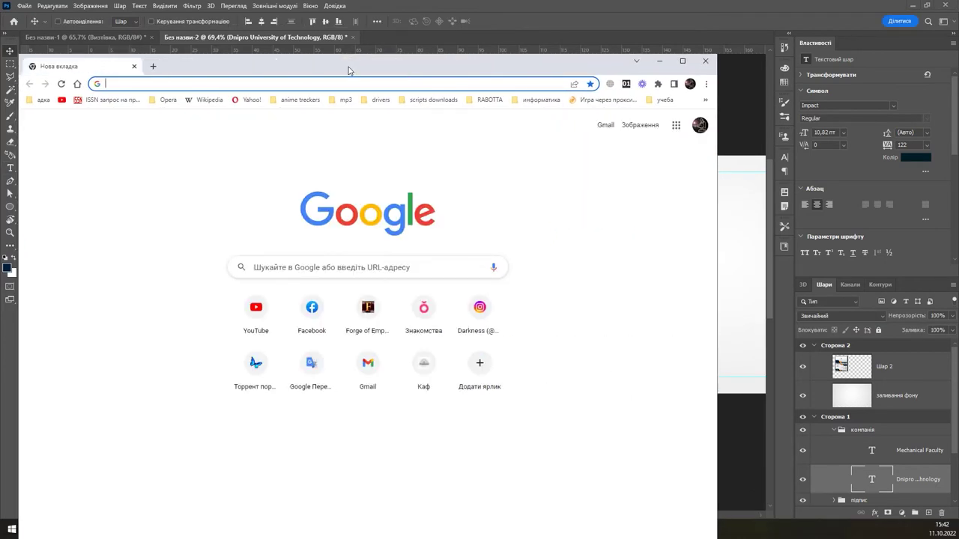
- Open nmu.org.ua and search Google for the university's full name from its header
{"action": "type", "text": "nm"}
{"action": "key", "text": "Return"}
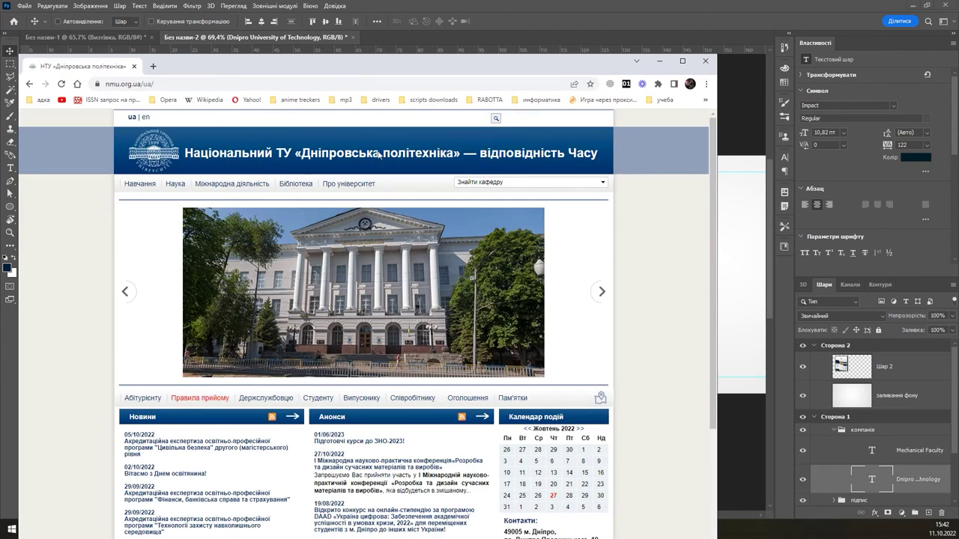
{"action": "scroll", "coordinate": [429, 305], "scroll_direction": "down", "scroll_amount": 3}
{"action": "scroll", "coordinate": [430, 305], "scroll_direction": "up", "scroll_amount": 3}
{"action": "left_click", "coordinate": [181, 85]}
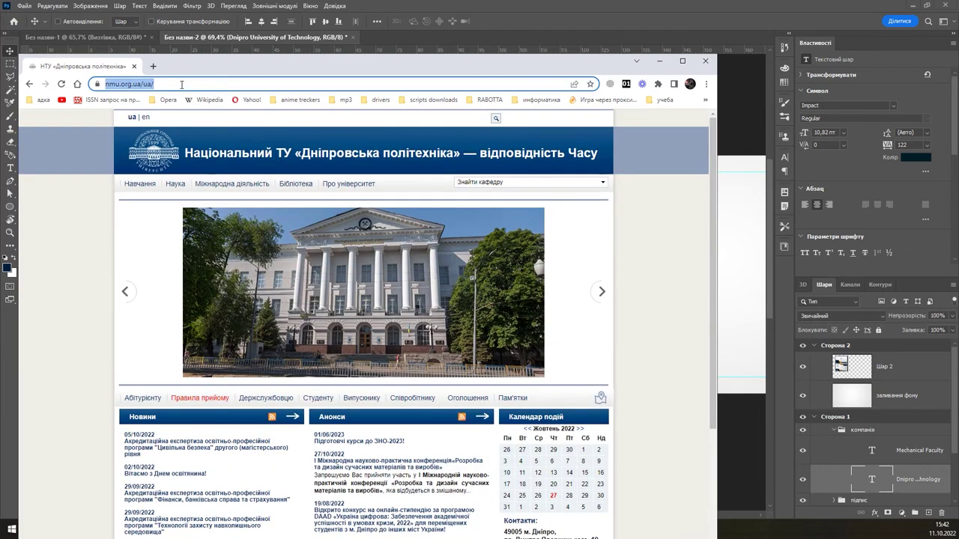
{"action": "left_click_drag", "start_coordinate": [185, 152], "coordinate": [459, 153]}
{"action": "left_click_drag", "start_coordinate": [322, 153], "coordinate": [195, 82]}
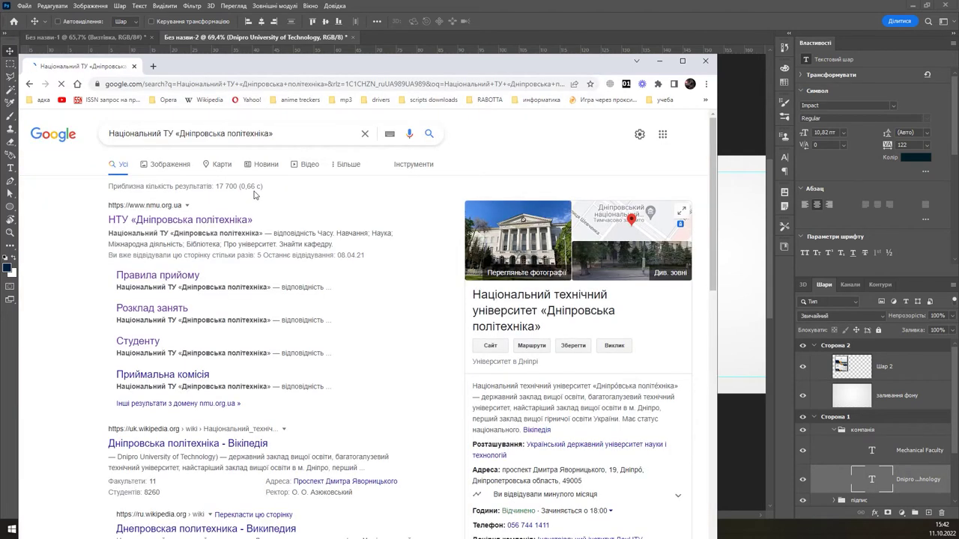
- Copy the DNIPRO UNIVERSITY of TECHNOLOGY logo from Google Images to the clipboard
{"action": "left_click", "coordinate": [174, 166]}
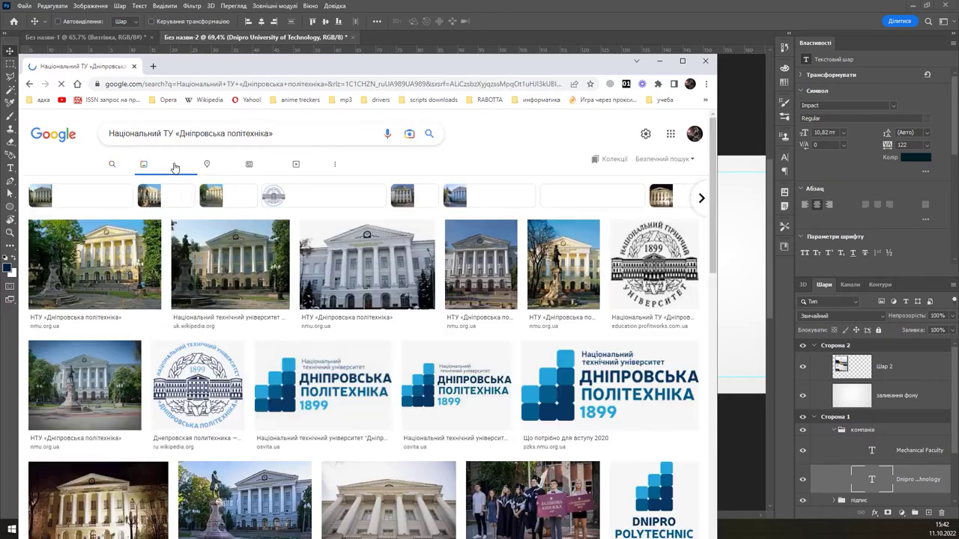
{"action": "scroll", "coordinate": [564, 405], "scroll_direction": "down", "scroll_amount": 10}
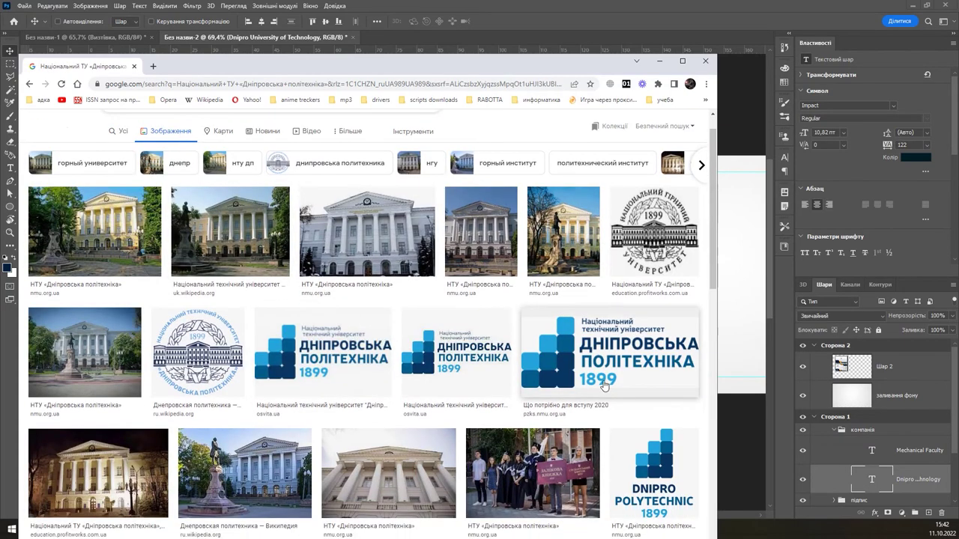
{"action": "scroll", "coordinate": [600, 386], "scroll_direction": "up", "scroll_amount": 10}
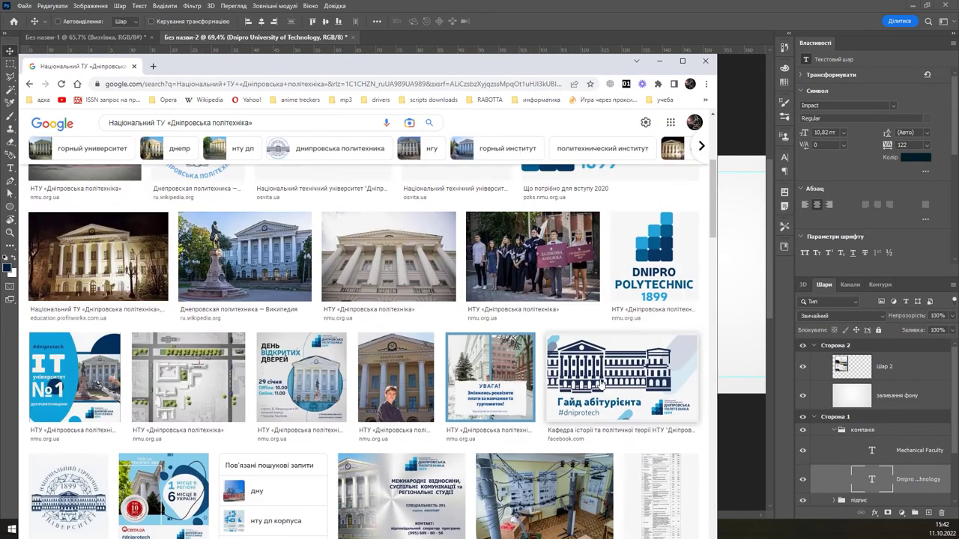
{"action": "left_click", "coordinate": [663, 444]}
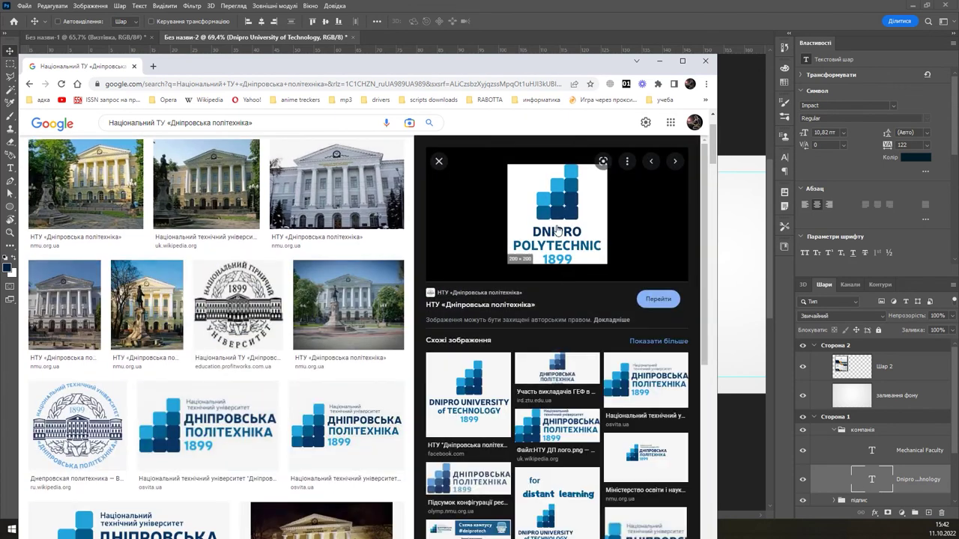
{"action": "right_click", "coordinate": [558, 202]}
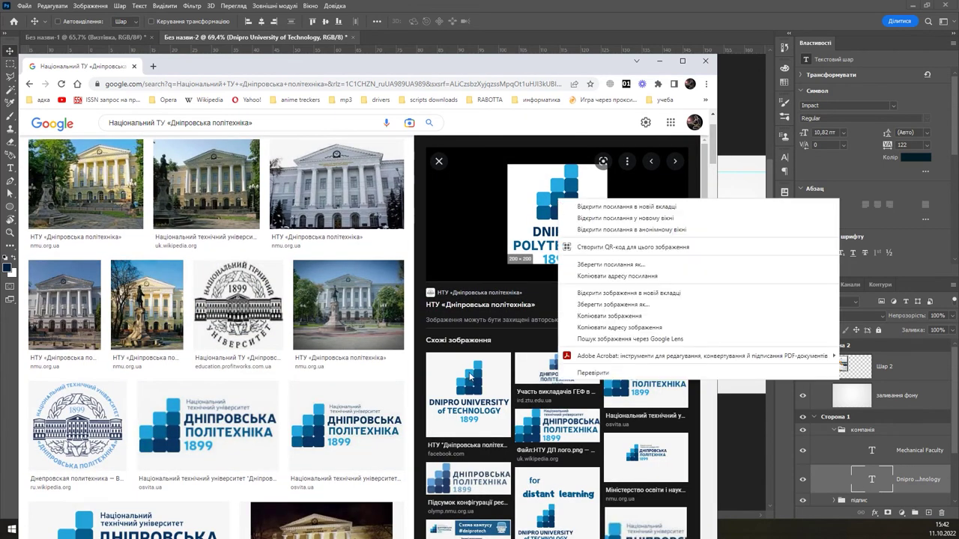
{"action": "left_click", "coordinate": [464, 384]}
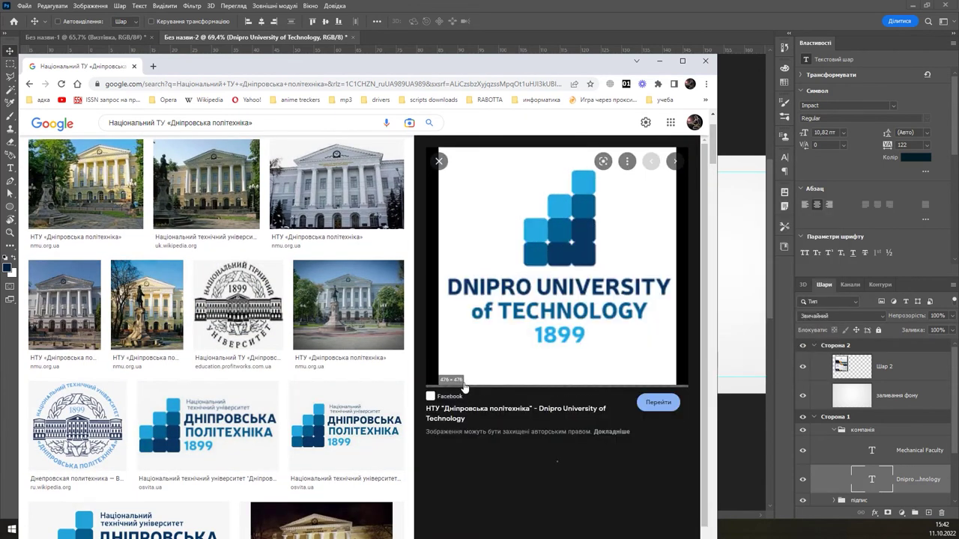
{"action": "right_click", "coordinate": [572, 221]}
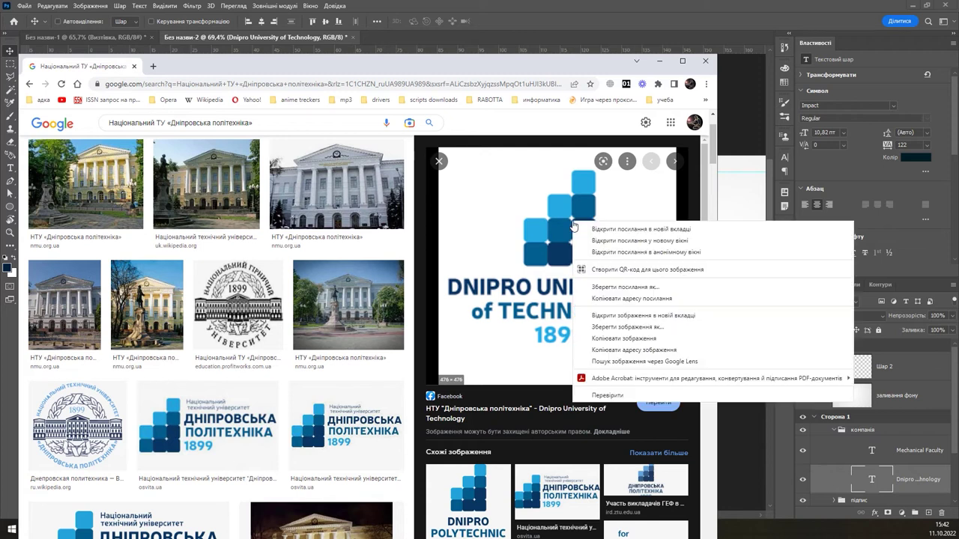
{"action": "left_click", "coordinate": [621, 339]}
{"action": "scroll", "coordinate": [560, 333], "scroll_direction": "down", "scroll_amount": 3}
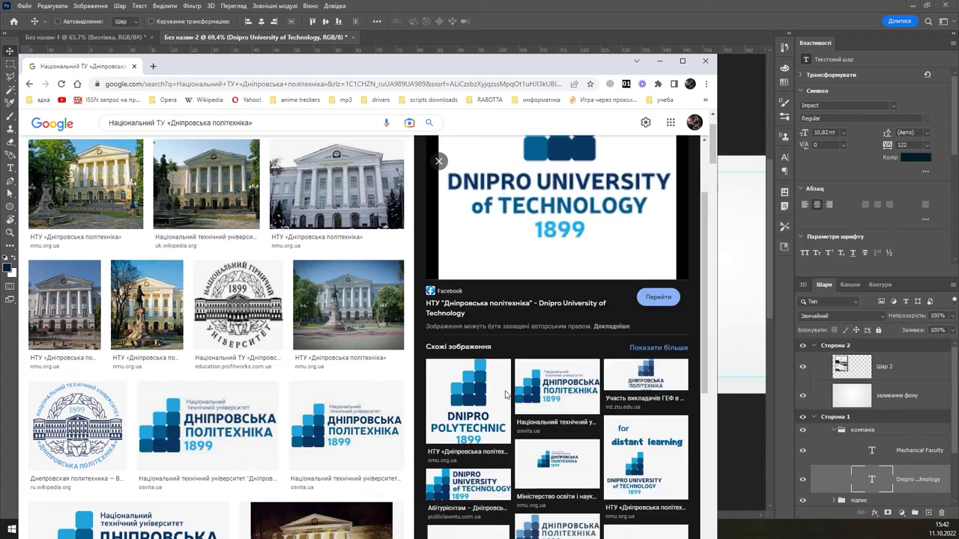
{"action": "scroll", "coordinate": [615, 330], "scroll_direction": "down", "scroll_amount": 3}
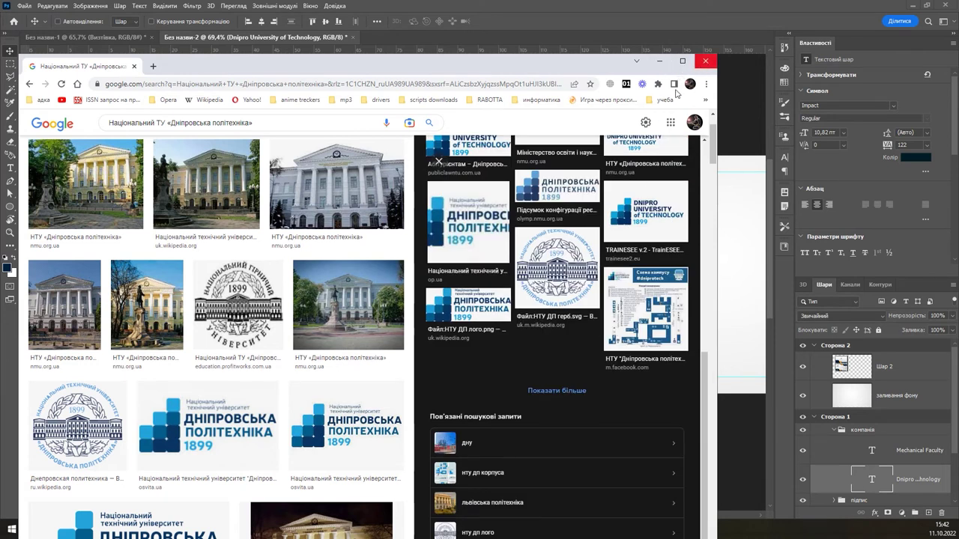
{"action": "left_click", "coordinate": [705, 60]}
- Paste the logo below Mechanical Faculty, cut away its lettering, and remove its white background
{"action": "key", "text": "ctrl+v"}
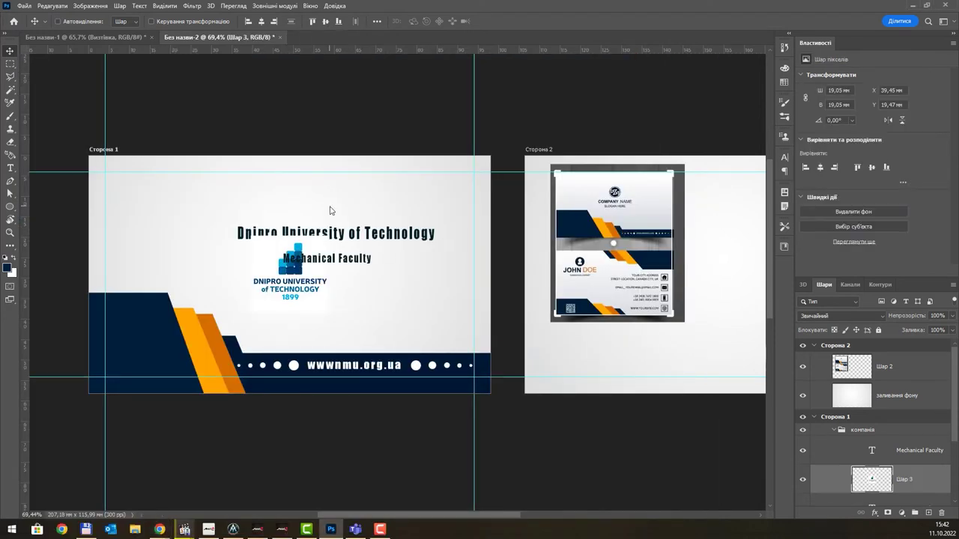
{"action": "left_click_drag", "start_coordinate": [315, 295], "coordinate": [363, 322]}
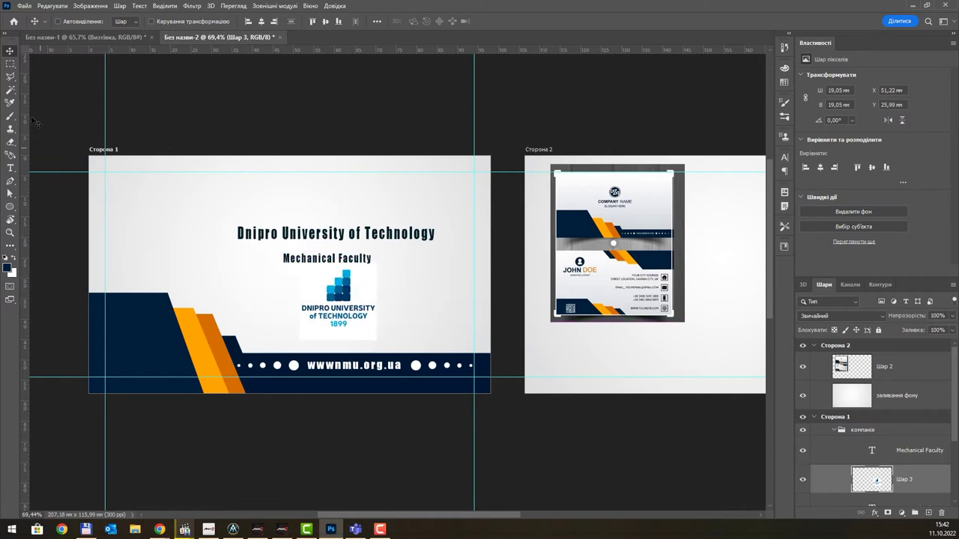
{"action": "key", "text": "m"}
{"action": "left_click_drag", "start_coordinate": [291, 353], "coordinate": [415, 303]}
{"action": "key", "text": "ctrl+x"}
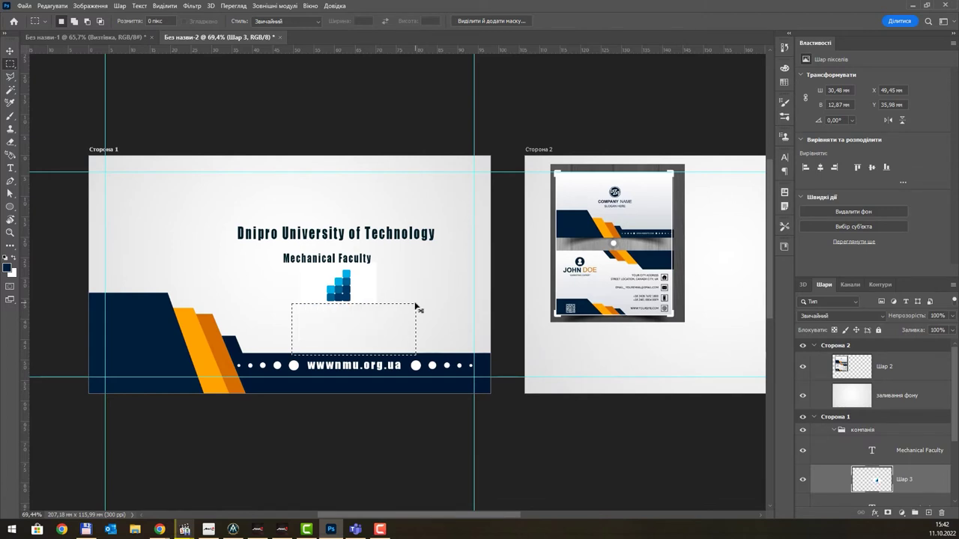
{"action": "key", "text": "ctrl+d"}
{"action": "left_click", "coordinate": [836, 213]}
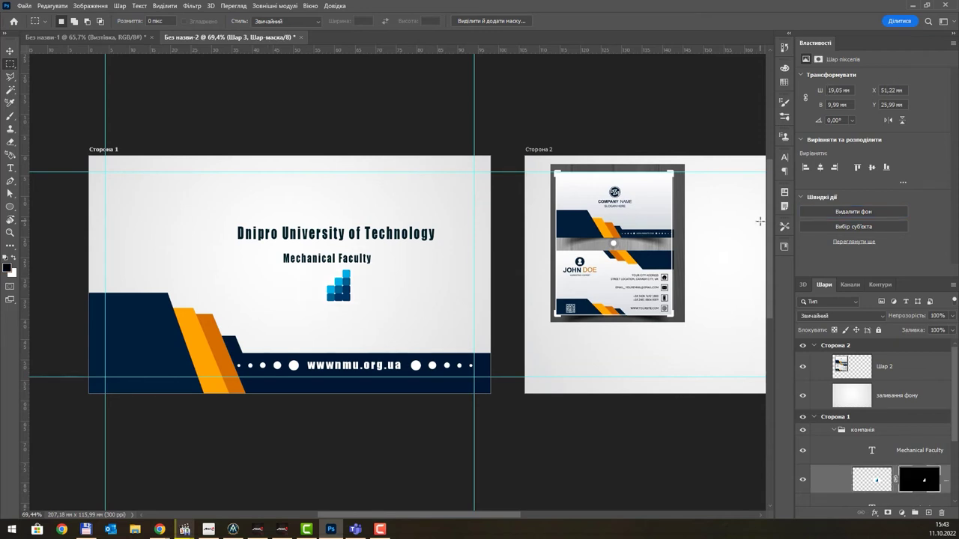
{"action": "left_click", "coordinate": [9, 51]}
- Centre the blue emblem above the university title and lower the title toward Mechanical Faculty
{"action": "left_click_drag", "start_coordinate": [343, 297], "coordinate": [334, 208]}
{"action": "scroll", "coordinate": [329, 197], "scroll_direction": "up", "scroll_amount": 3}
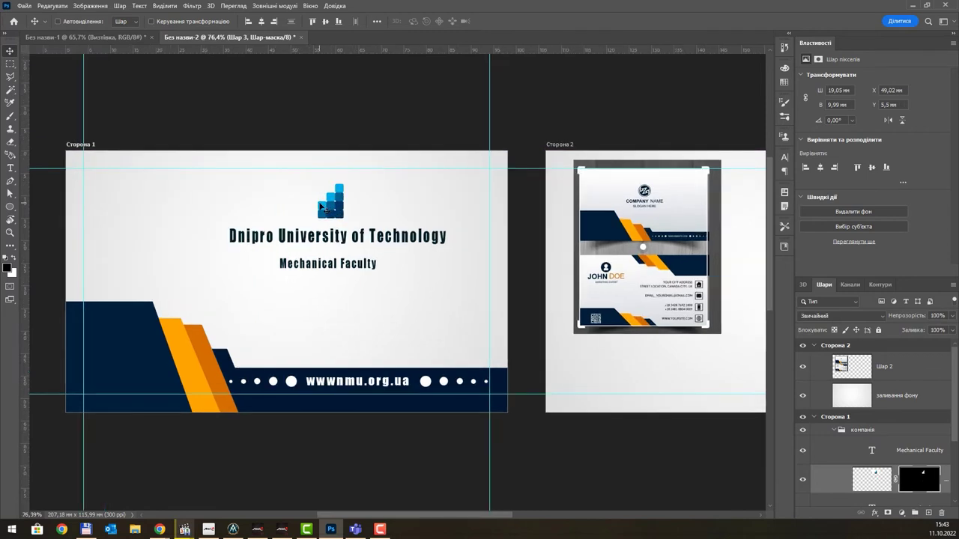
{"action": "scroll", "coordinate": [346, 213], "scroll_direction": "down", "scroll_amount": 3}
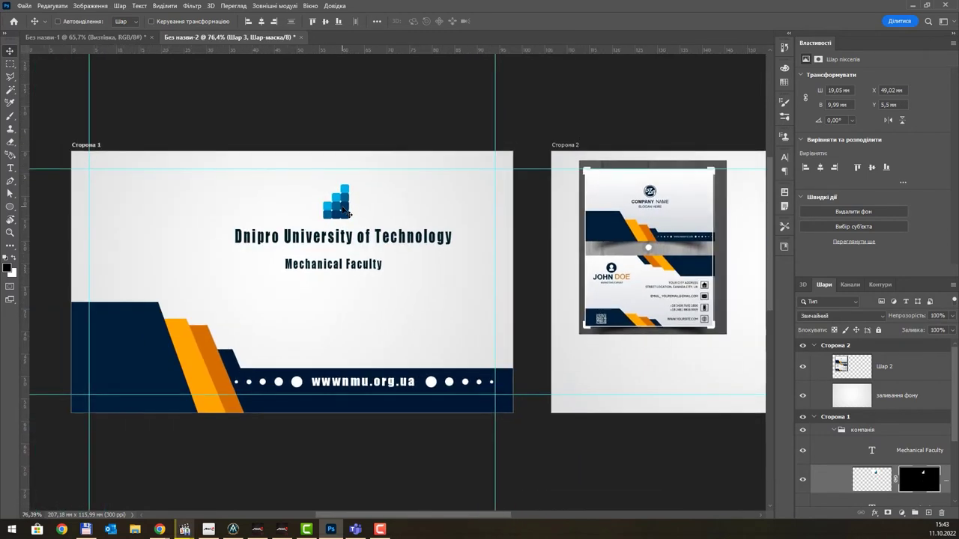
{"action": "left_click_drag", "start_coordinate": [344, 201], "coordinate": [316, 203]}
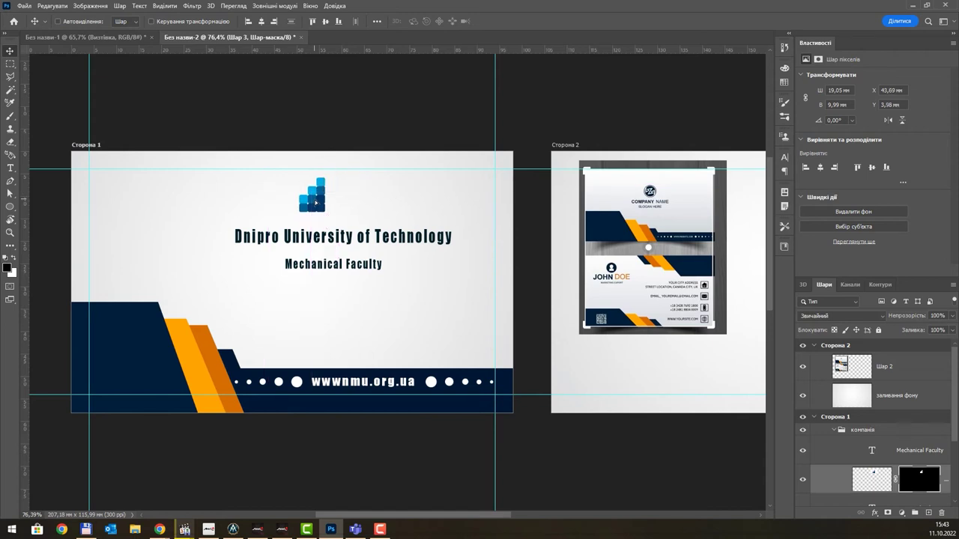
{"action": "left_click_drag", "start_coordinate": [346, 236], "coordinate": [348, 251]}
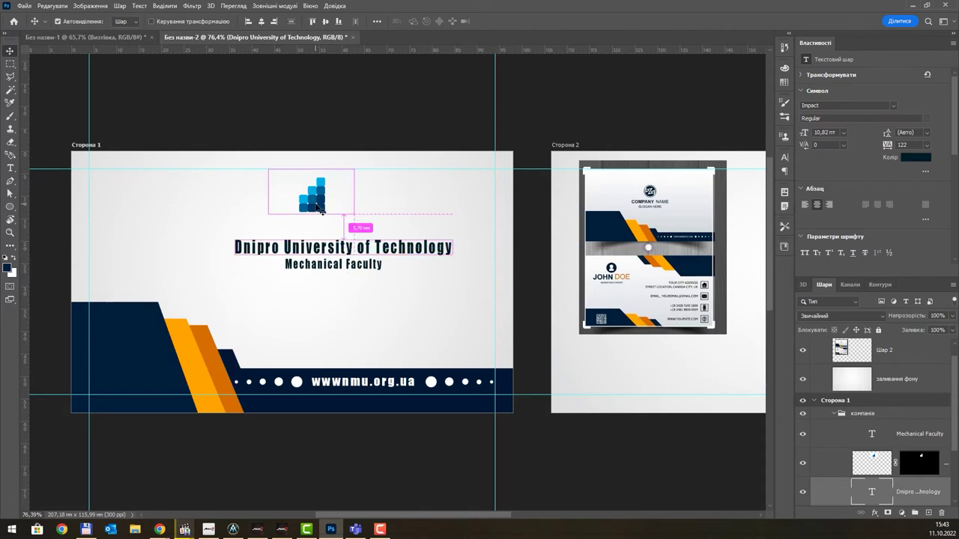
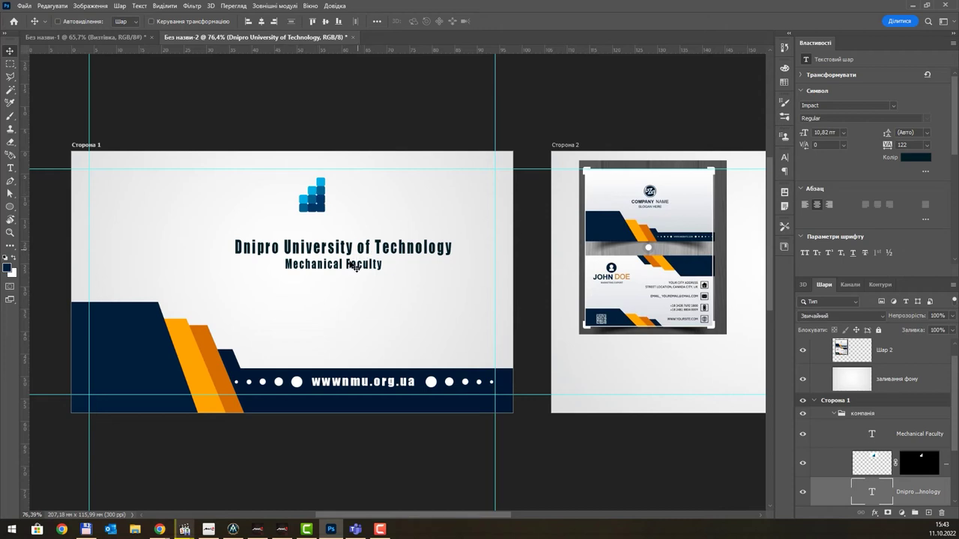
- Lower the Mechanical Faculty subtitle and university title, and shift the blue logo slightly left and down
{"action": "left_click", "coordinate": [354, 268], "text": "ctrl"}
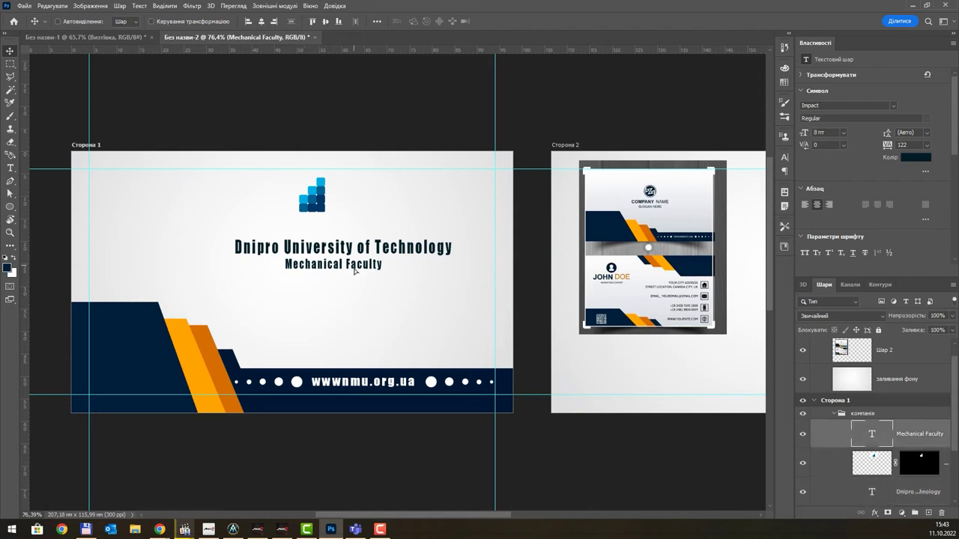
{"action": "left_click_drag", "start_coordinate": [356, 271], "coordinate": [357, 289]}
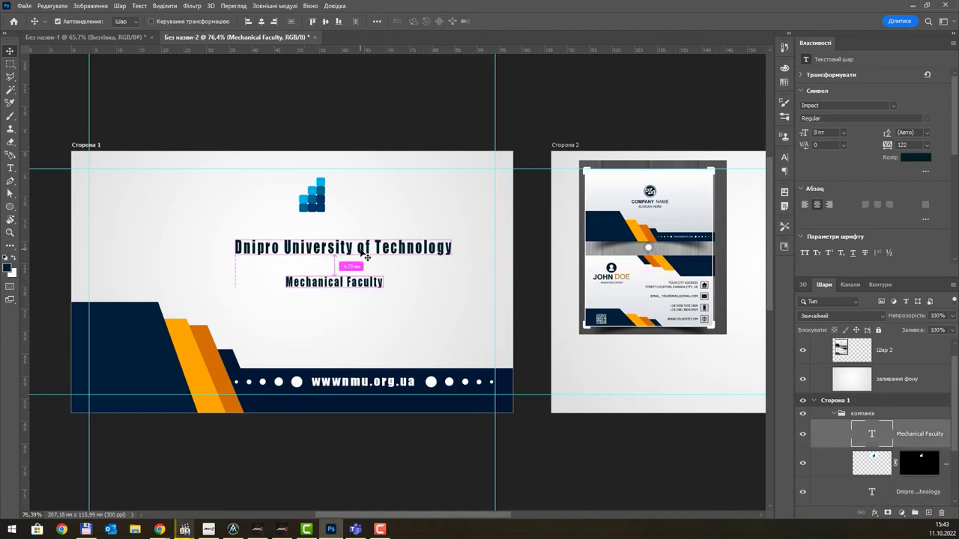
{"action": "left_click_drag", "start_coordinate": [359, 247], "coordinate": [359, 263]}
{"action": "mouse_move", "coordinate": [321, 195]}
{"action": "left_mouse_down"}
{"action": "mouse_move", "coordinate": [300, 197]}
{"action": "mouse_move", "coordinate": [339, 199]}
{"action": "left_mouse_up"}
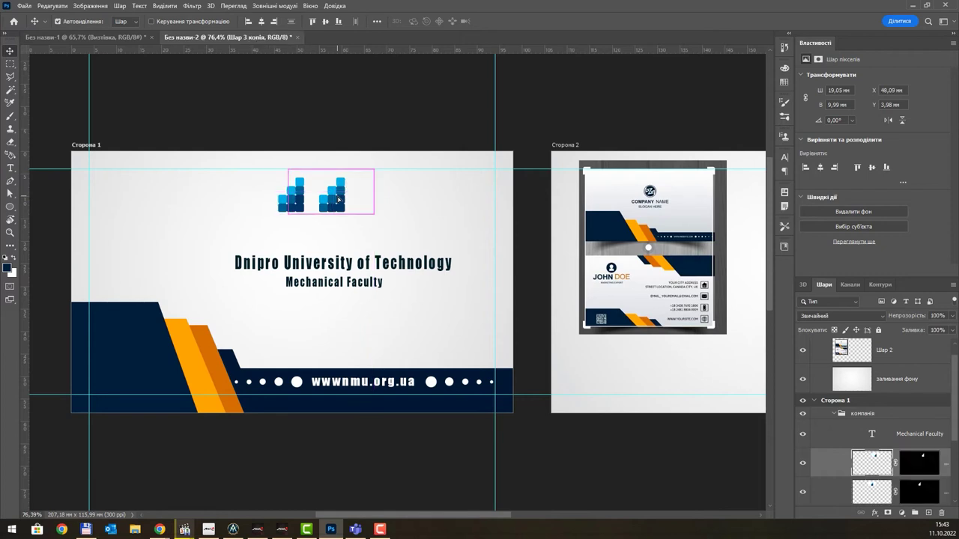
- Flip the copied logo horizontally with Free Transform to form a mirrored pair
{"action": "key", "text": "ctrl+t"}
{"action": "right_click", "coordinate": [339, 198]}
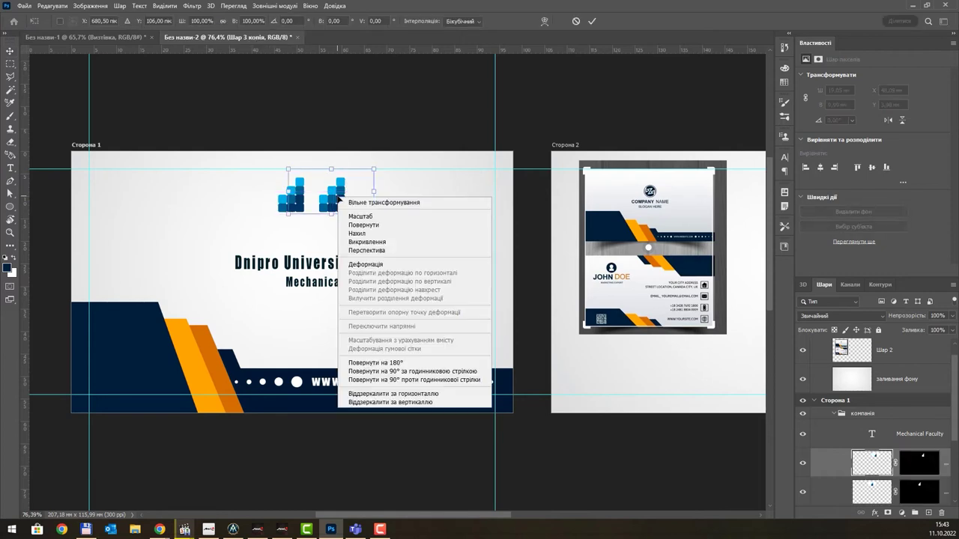
{"action": "left_click", "coordinate": [391, 393]}
{"action": "key", "text": "Return"}
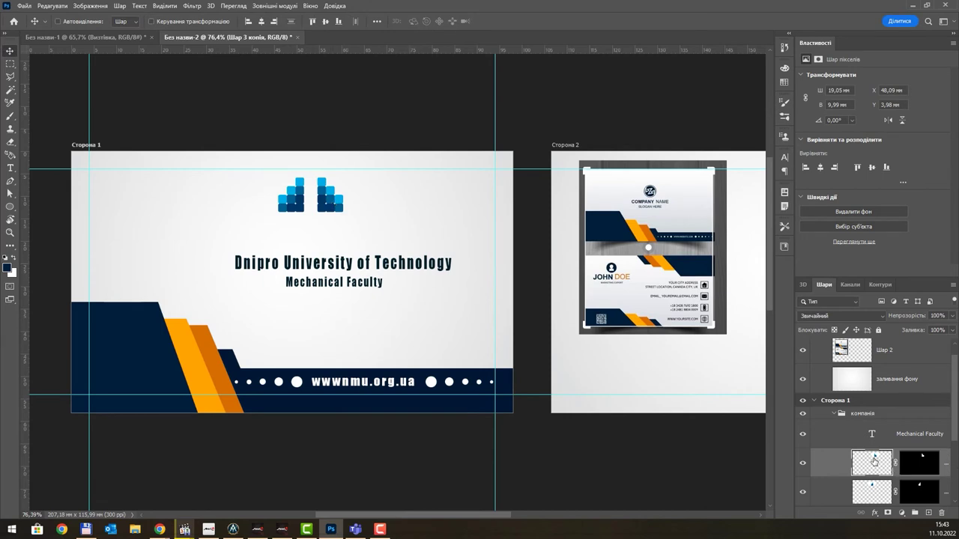
- Merge the two logo halves into one layer and drag a duplicate just below it
{"action": "scroll", "coordinate": [892, 458], "scroll_direction": "down", "scroll_amount": 3}
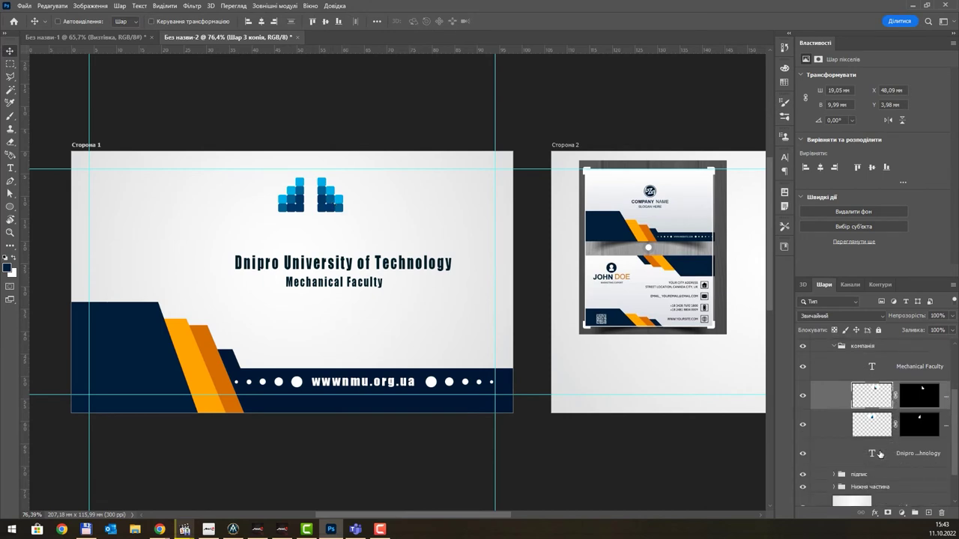
{"action": "left_click", "coordinate": [841, 430], "text": "shift"}
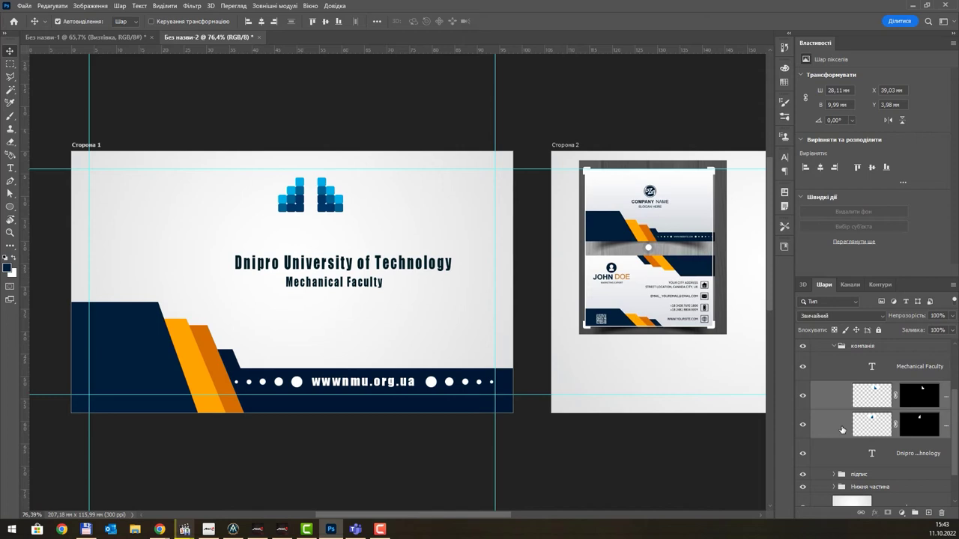
{"action": "key", "text": "ctrl+e"}
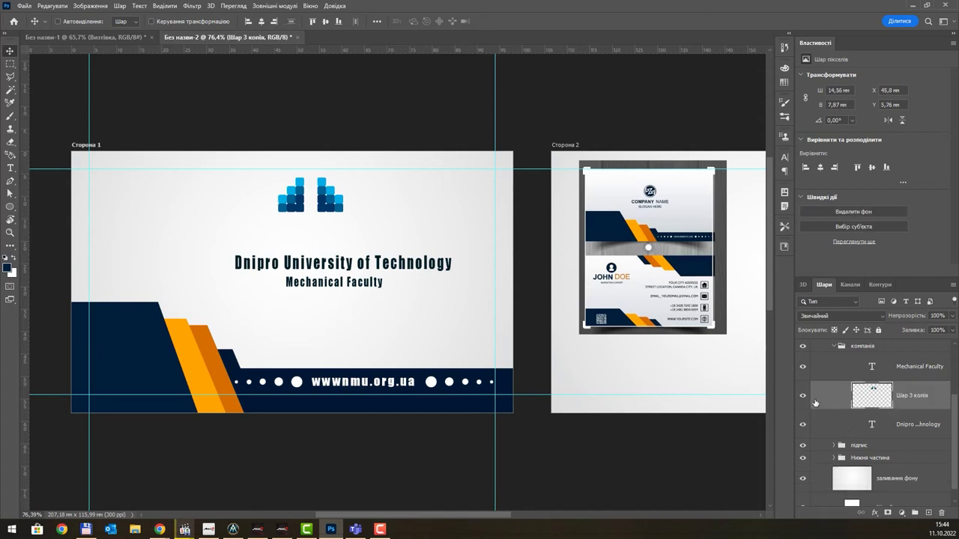
{"action": "left_click_drag", "start_coordinate": [333, 231], "coordinate": [335, 235]}
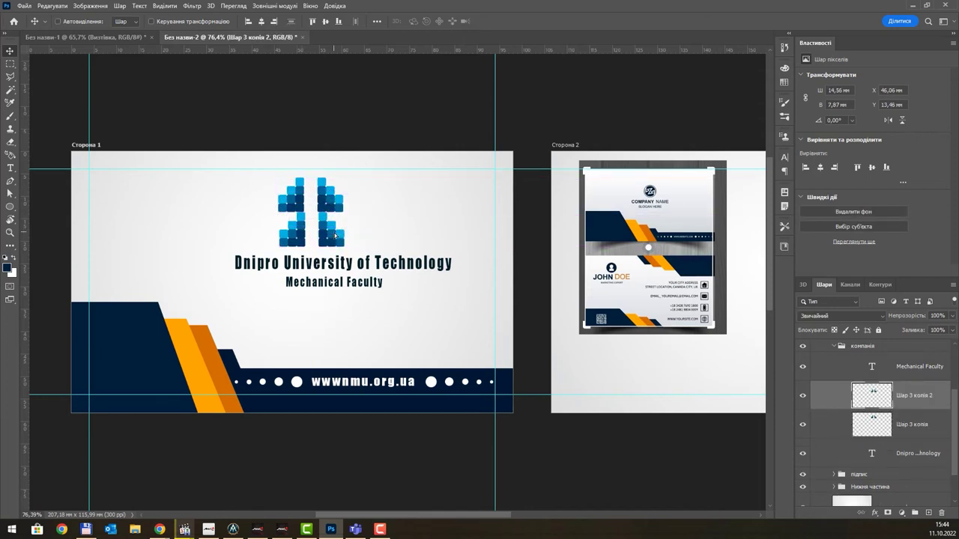
{"action": "key", "text": "ctrl+t"}
{"action": "right_click", "coordinate": [335, 234]}
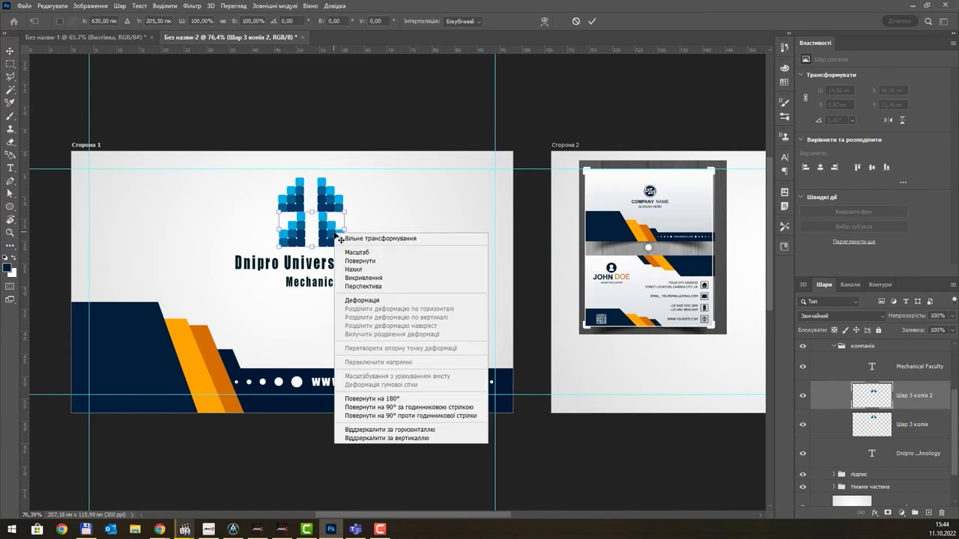
- Flip the lower logo copy vertically and fade it to 38% opacity
{"action": "left_click", "coordinate": [395, 438]}
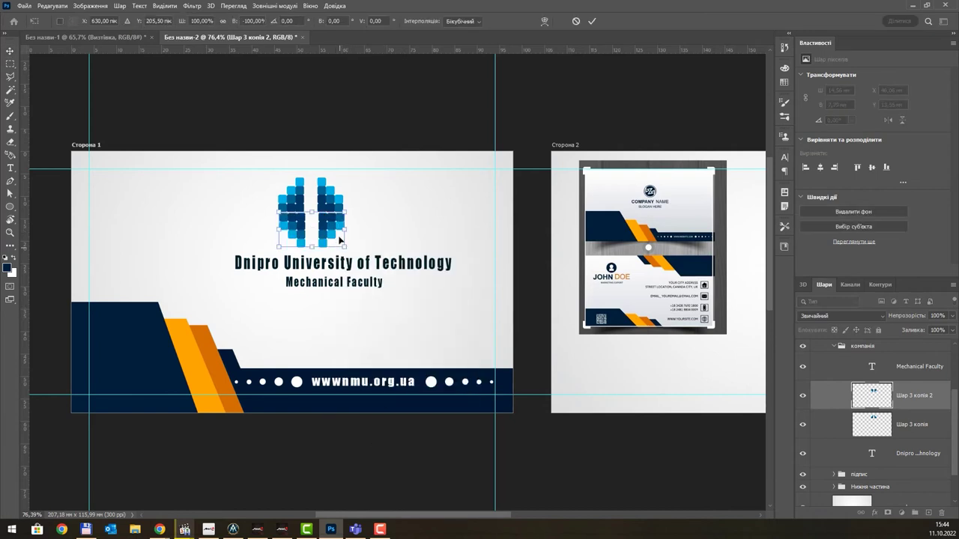
{"action": "key", "text": "Return"}
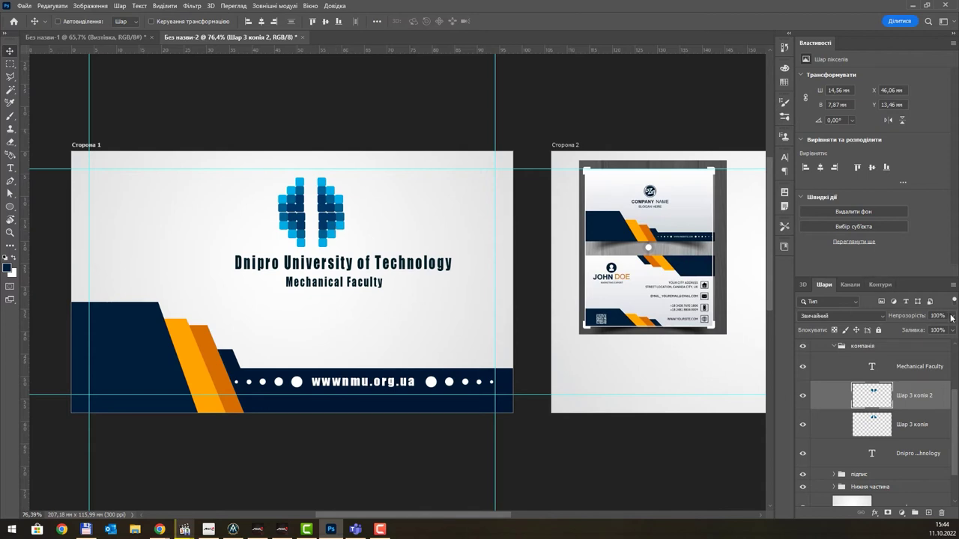
{"action": "left_click", "coordinate": [952, 316]}
{"action": "left_click_drag", "start_coordinate": [951, 329], "coordinate": [926, 330]}
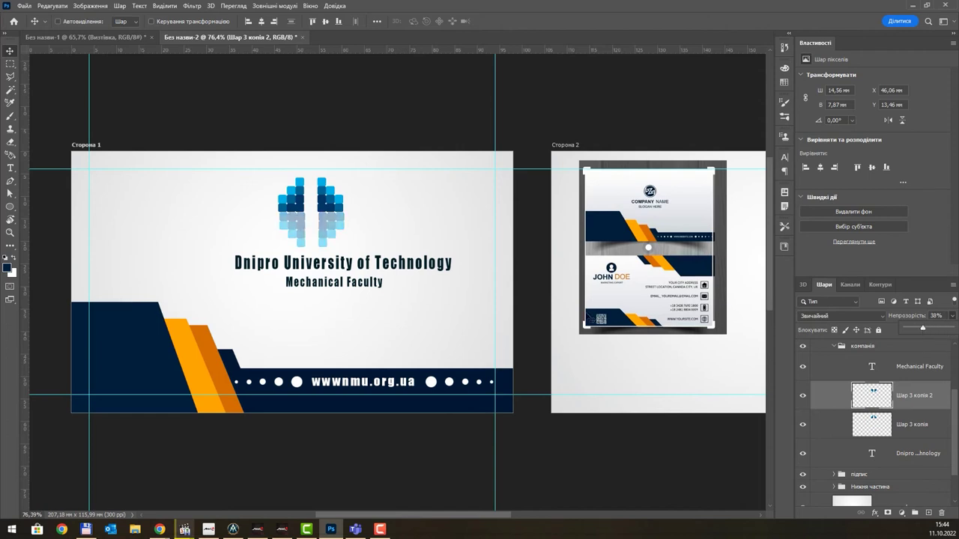
- Squash the faded copy to about 71% height and give it a white layer mask
{"action": "key", "text": "ctrl+t"}
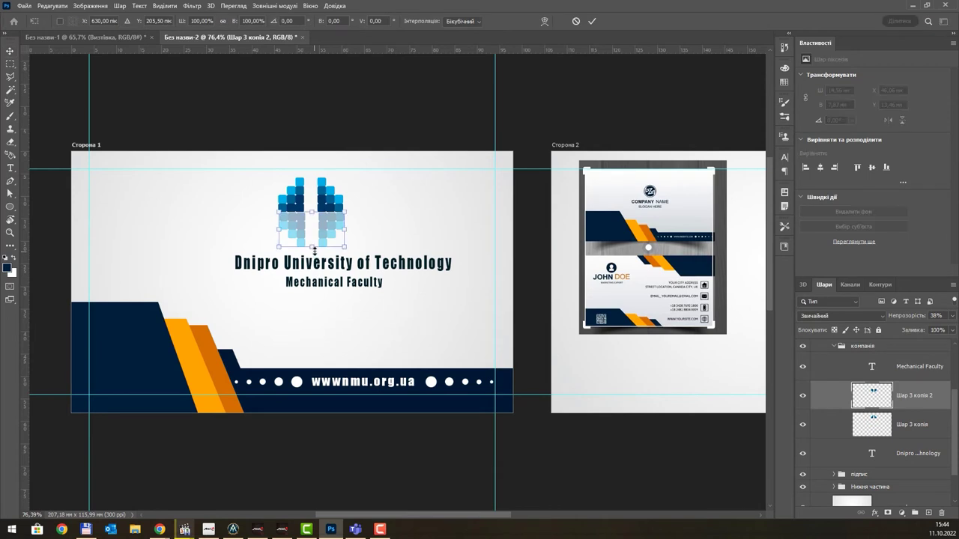
{"action": "left_click_drag", "start_coordinate": [314, 250], "coordinate": [315, 240]}
{"action": "key", "text": "Return"}
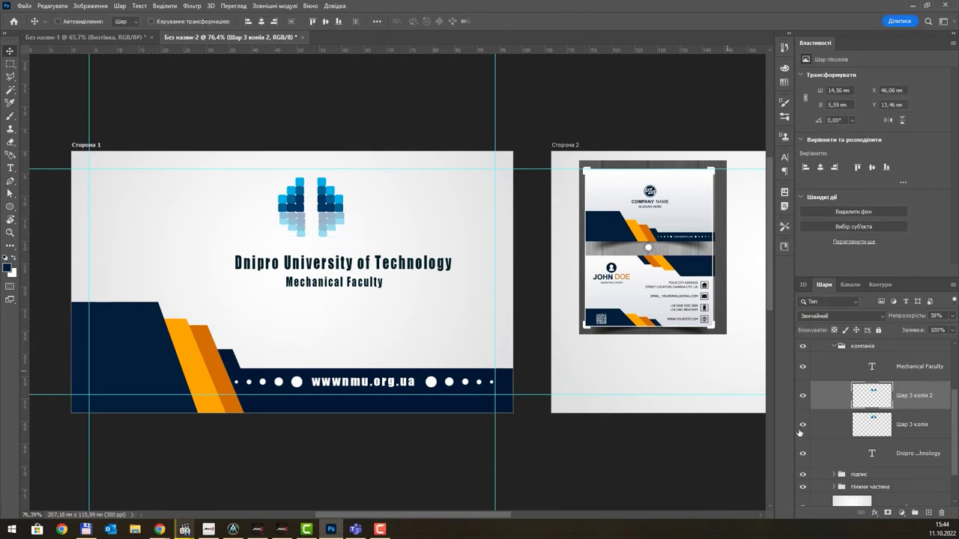
{"action": "left_click", "coordinate": [887, 513]}
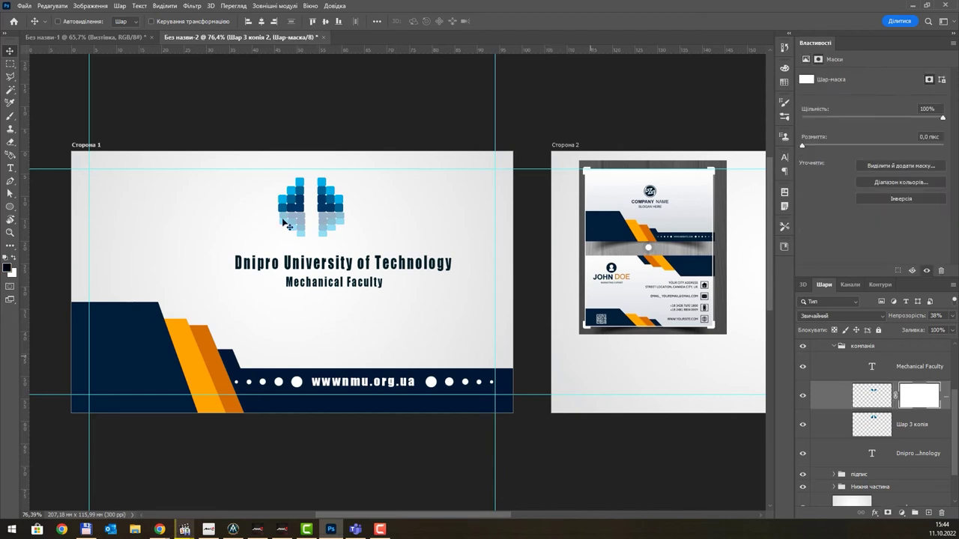
- Pick the Gradient tool with the black-to-white preset from the Основные set
{"action": "left_click", "coordinate": [11, 245]}
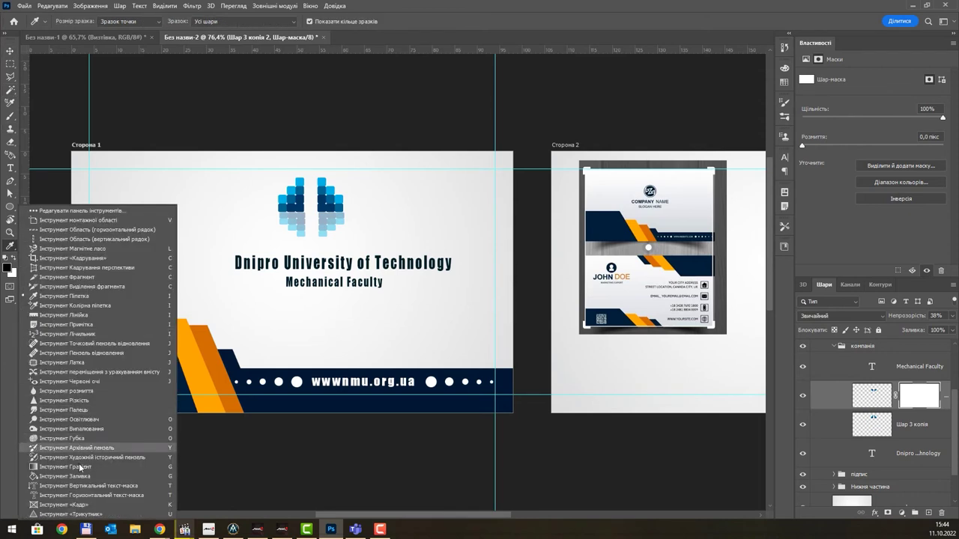
{"action": "left_click", "coordinate": [75, 467]}
{"action": "left_click", "coordinate": [95, 21]}
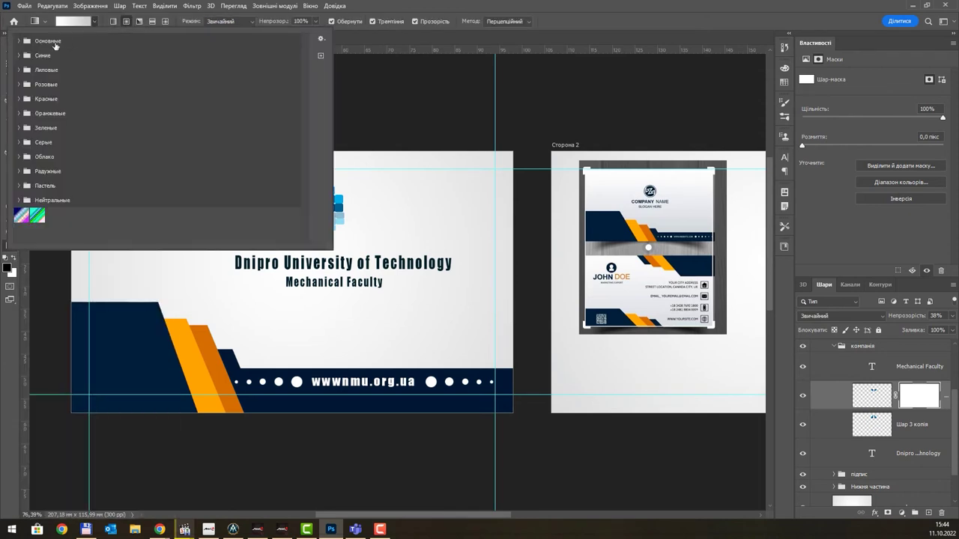
{"action": "left_click", "coordinate": [18, 42]}
{"action": "left_click", "coordinate": [31, 54]}
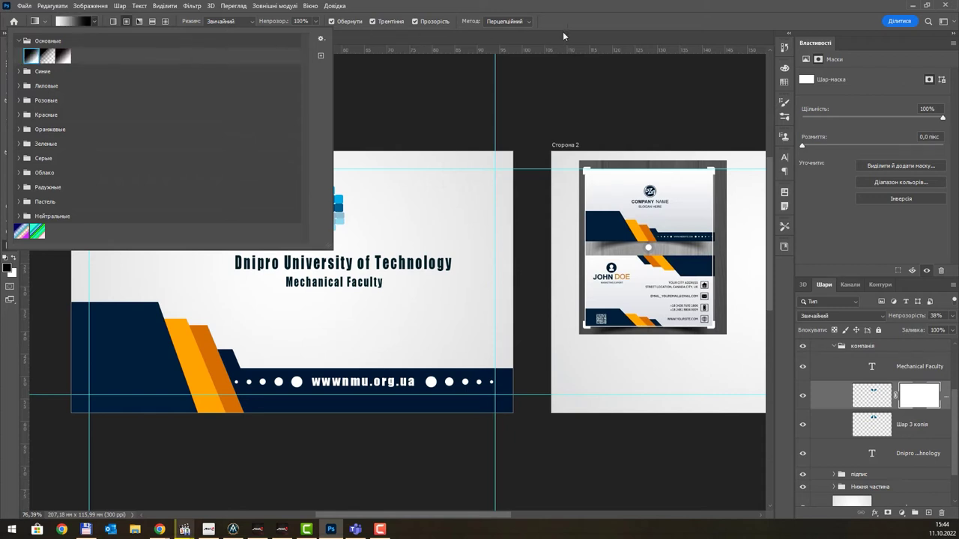
{"action": "left_click", "coordinate": [614, 21]}
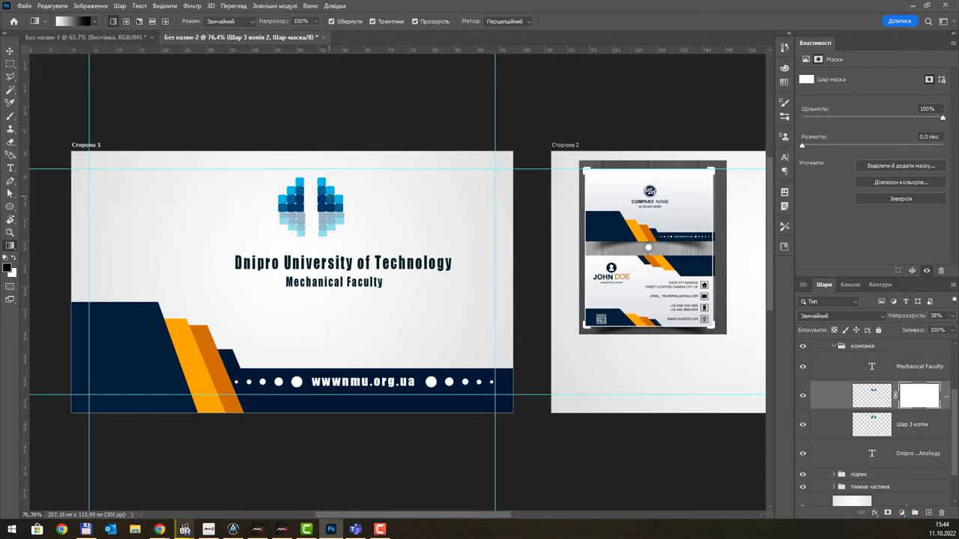
- Draw a vertical gradient on the mask so the reflection fades downward, then select the компанія group
{"action": "left_click_drag", "start_coordinate": [311, 188], "coordinate": [311, 258]}
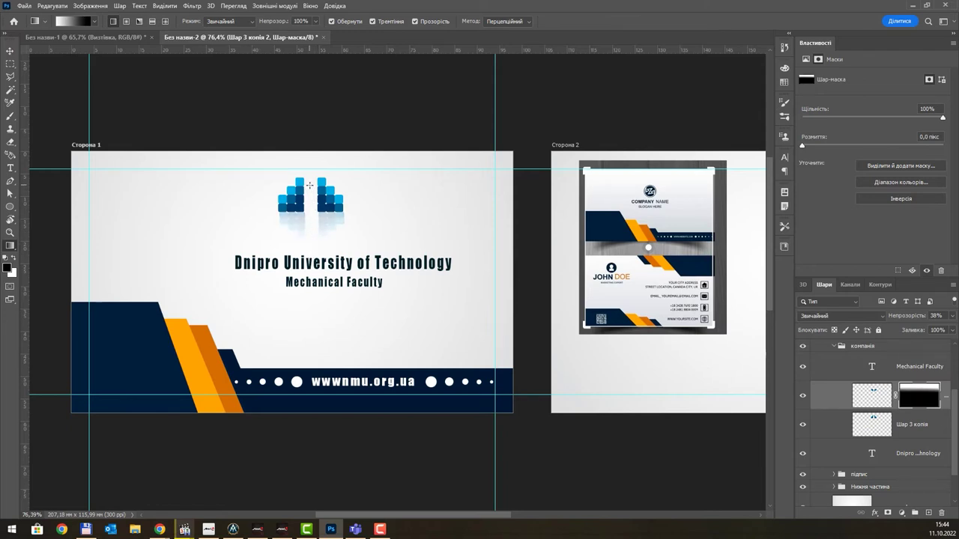
{"action": "left_click_drag", "start_coordinate": [309, 183], "coordinate": [310, 249]}
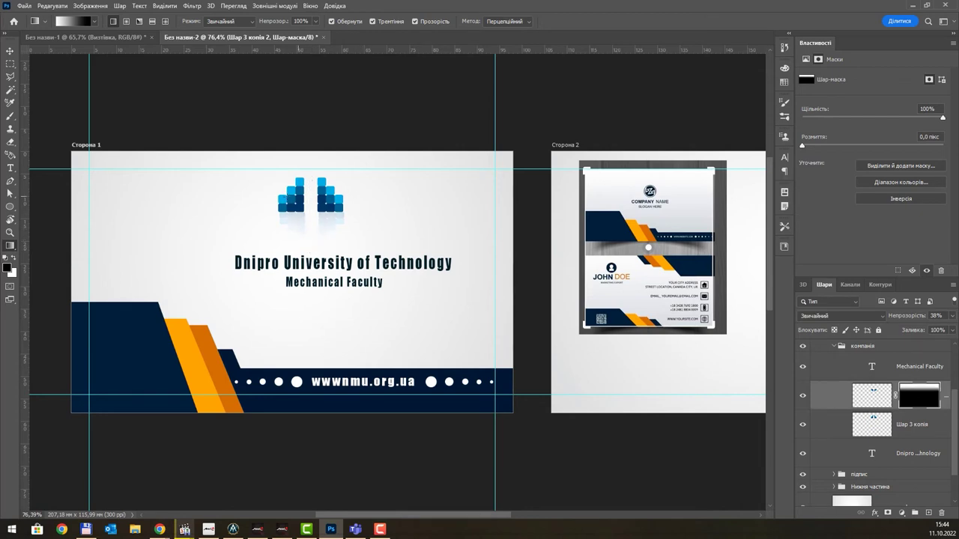
{"action": "scroll", "coordinate": [869, 397], "scroll_direction": "up", "scroll_amount": 2}
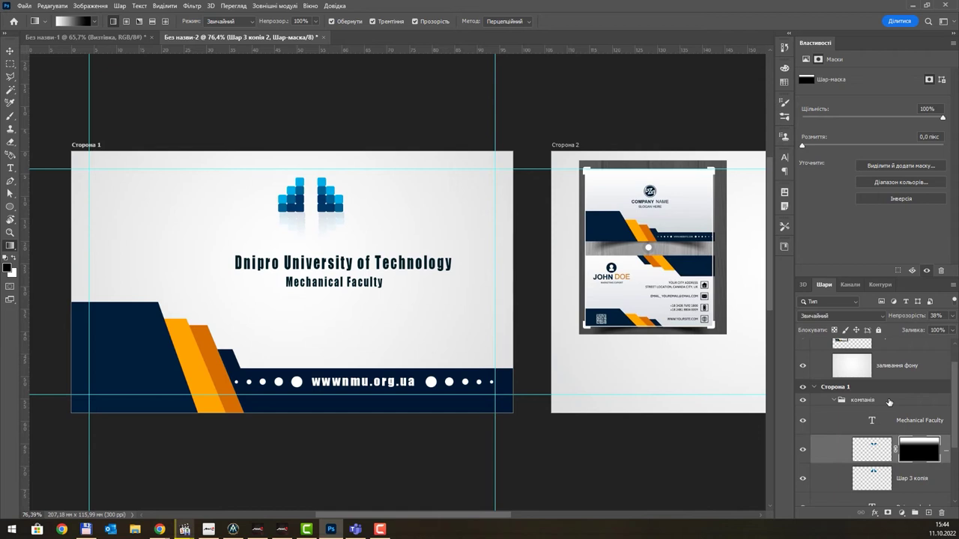
{"action": "scroll", "coordinate": [889, 402], "scroll_direction": "up", "scroll_amount": 1}
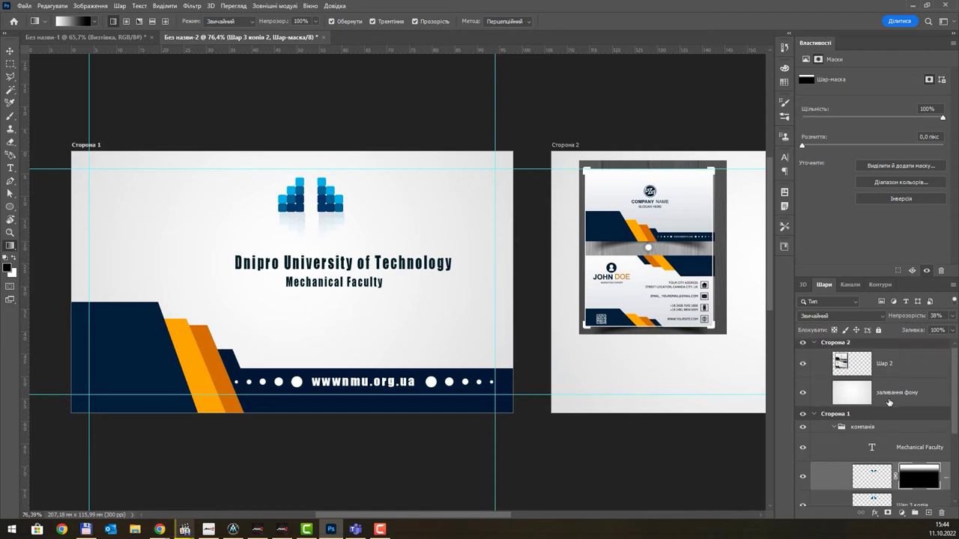
{"action": "left_click", "coordinate": [840, 427]}
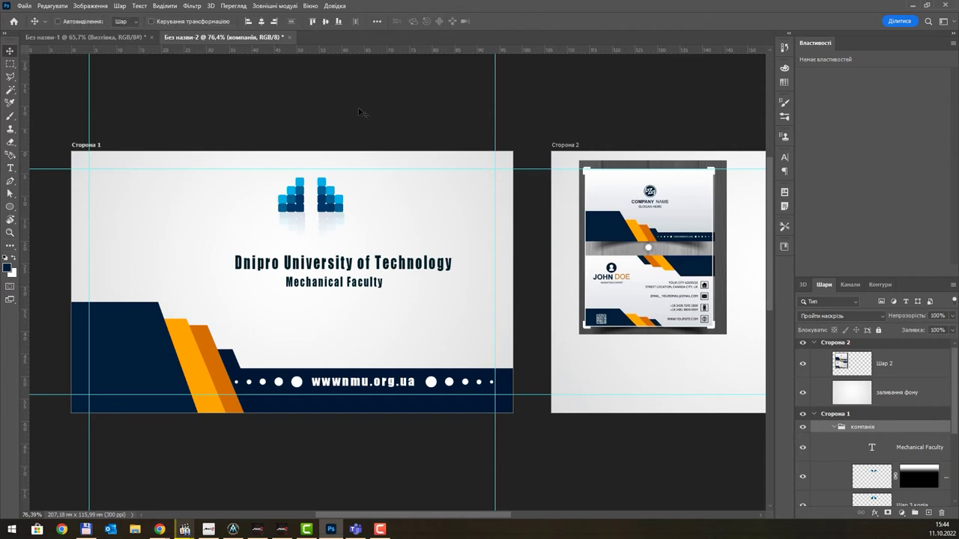
- Nudge the компанія group, link the logo with its reflection, and reposition them together
{"action": "key", "text": "v"}
{"action": "mouse_move", "coordinate": [321, 205]}
{"action": "left_mouse_down"}
{"action": "mouse_move", "coordinate": [330, 214]}
{"action": "mouse_move", "coordinate": [312, 209]}
{"action": "left_mouse_up"}
{"action": "scroll", "coordinate": [886, 433], "scroll_direction": "down", "scroll_amount": 3}
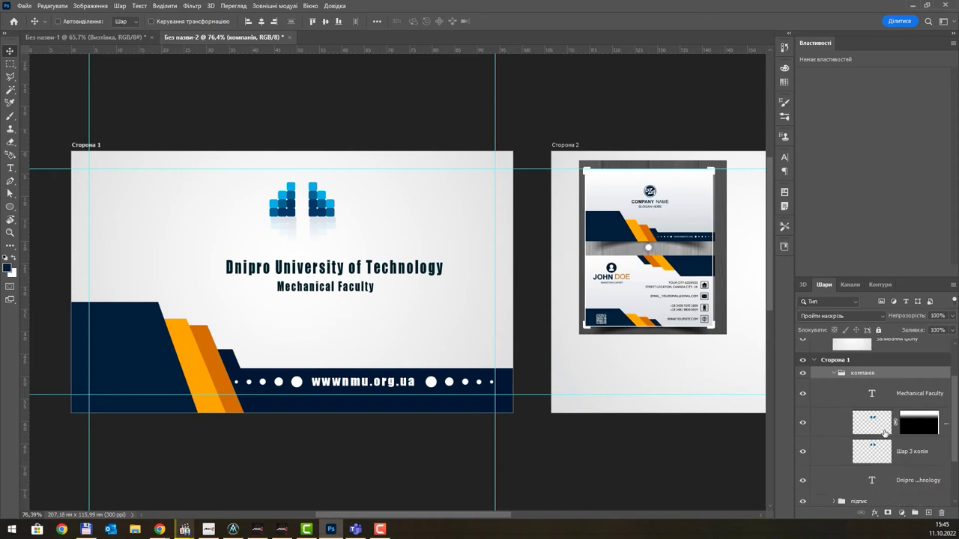
{"action": "scroll", "coordinate": [882, 433], "scroll_direction": "up", "scroll_amount": 2}
{"action": "left_click", "coordinate": [877, 432]}
{"action": "left_click", "coordinate": [878, 455], "text": "shift"}
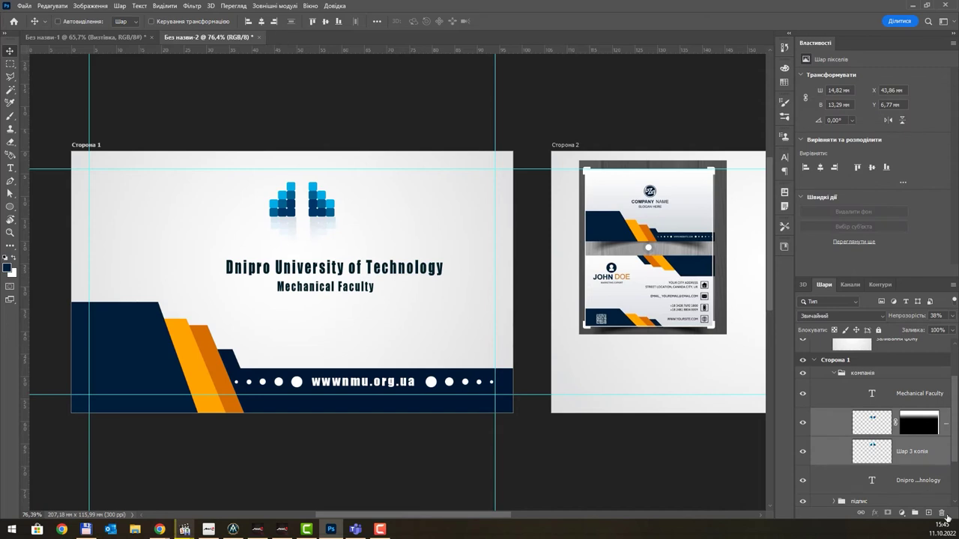
{"action": "left_click", "coordinate": [862, 516]}
{"action": "left_click_drag", "start_coordinate": [319, 208], "coordinate": [302, 225]}
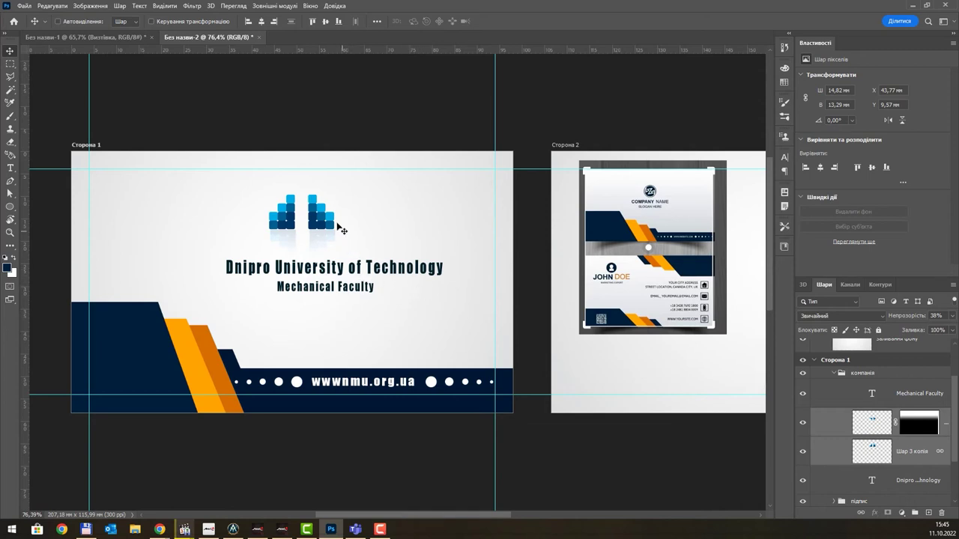
- Adjust the university title's horizontal position and nudge the logo up, then switch to Chrome
{"action": "key", "text": "ctrl"}
{"action": "key", "text": "ctrl"}
{"action": "left_click_drag", "start_coordinate": [362, 270], "coordinate": [319, 294]}
{"action": "left_click", "coordinate": [343, 293], "text": "ctrl"}
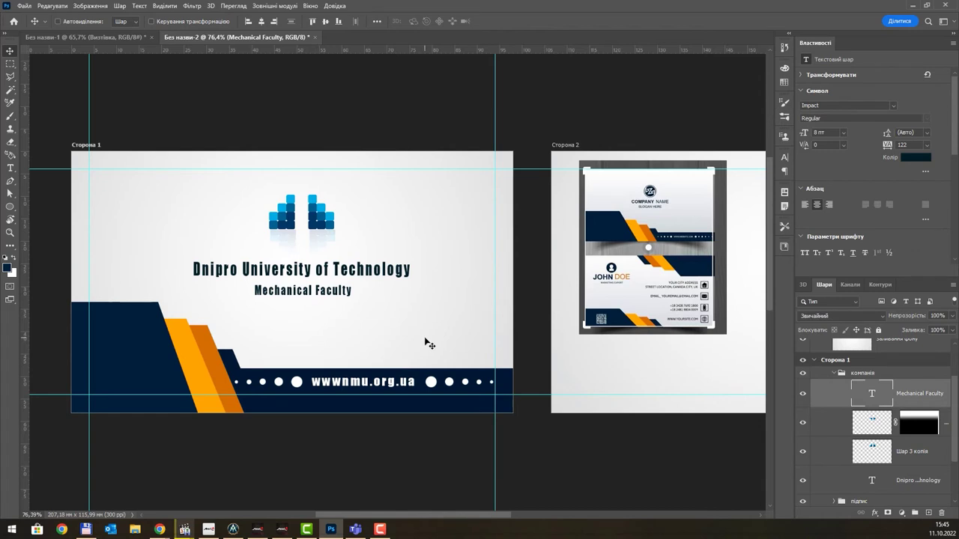
{"action": "left_click", "coordinate": [318, 217], "text": "ctrl"}
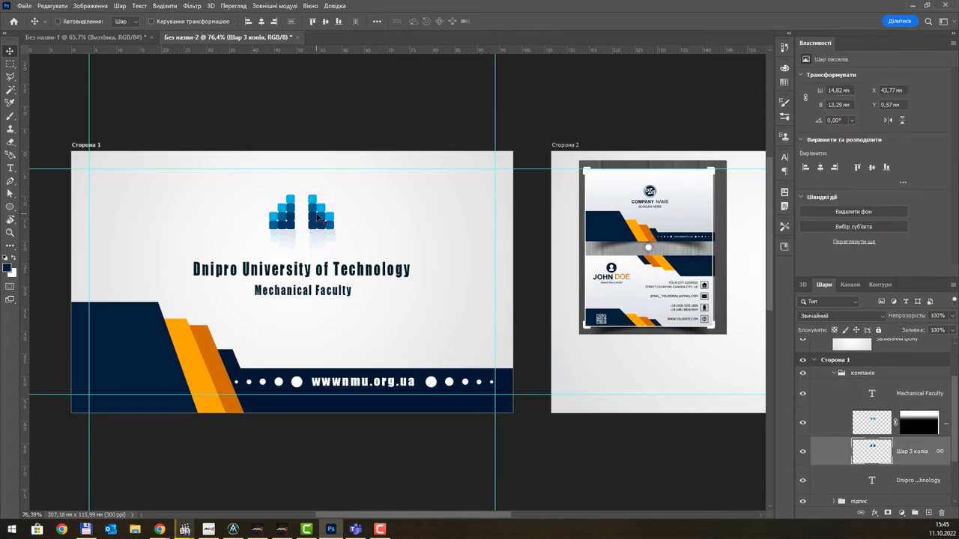
{"action": "key", "text": "Up"}
{"action": "key", "text": "Up"}
{"action": "key", "text": "Up"}
{"action": "key", "text": "Up"}
{"action": "key", "text": "Up"}
{"action": "key", "text": "Up"}
{"action": "key", "text": "Up"}
{"action": "key", "text": "Up"}
{"action": "key", "text": "Up"}
{"action": "key", "text": "Up"}
{"action": "key", "text": "Up"}
{"action": "key", "text": "Up"}
{"action": "key", "text": "Up"}
{"action": "key", "text": "Up"}
{"action": "key", "text": "Up"}
{"action": "key", "text": "Up"}
{"action": "key", "text": "Up"}
{"action": "key", "text": "Up"}
{"action": "key", "text": "Up"}
{"action": "key", "text": "Up"}
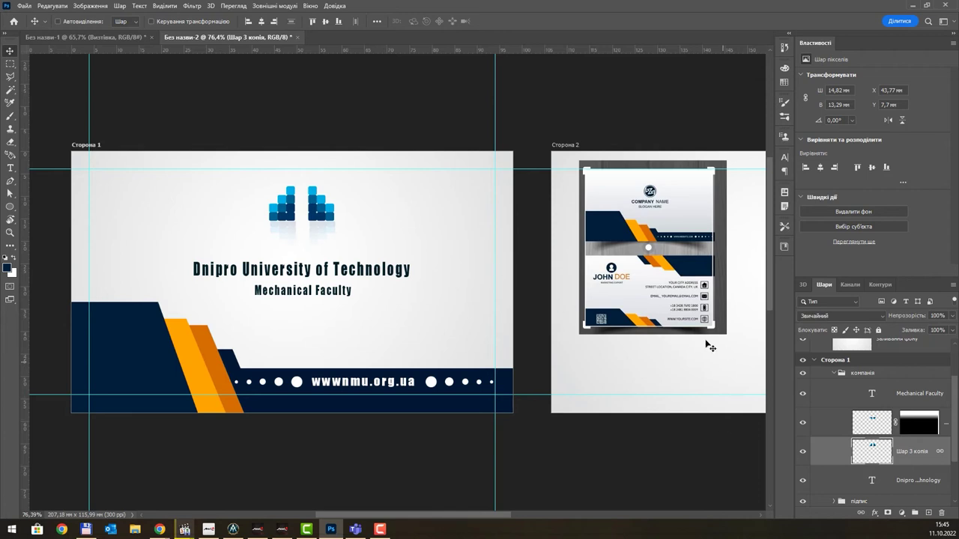
{"action": "left_click", "coordinate": [159, 530]}
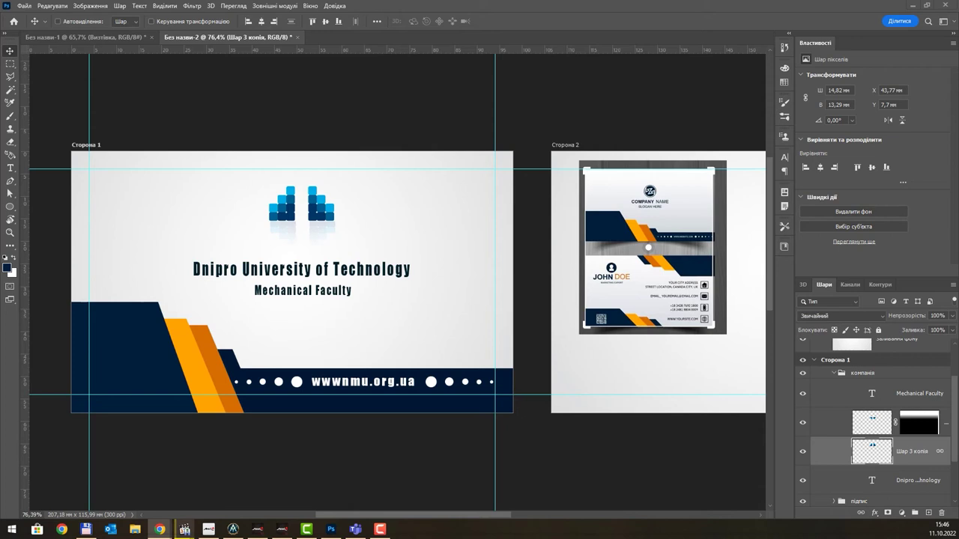
{"action": "left_click", "coordinate": [380, 302]}
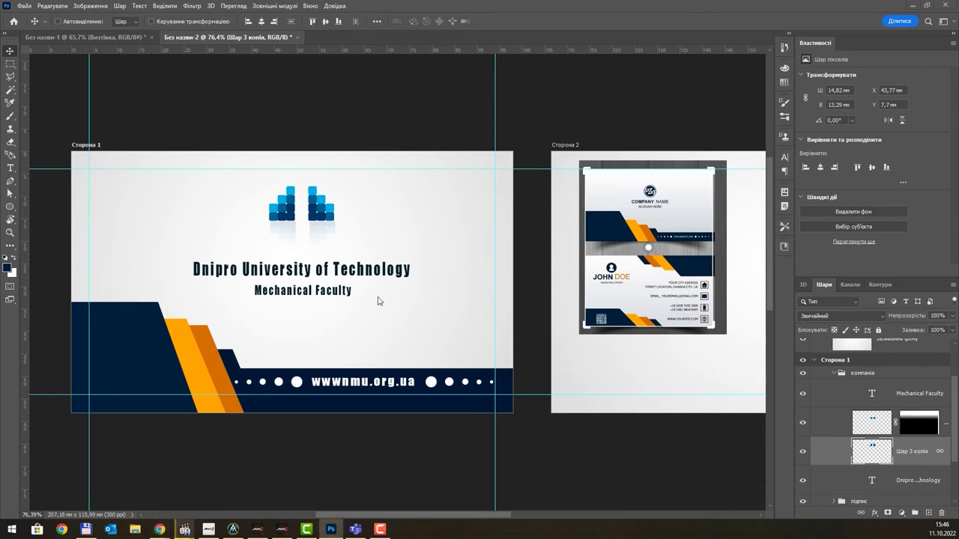
- Paste the QR code screenshot and crop it down to the code with a rectangular selection
{"action": "key", "text": "ctrl+v"}
{"action": "scroll", "coordinate": [344, 268], "scroll_direction": "down", "scroll_amount": 1}
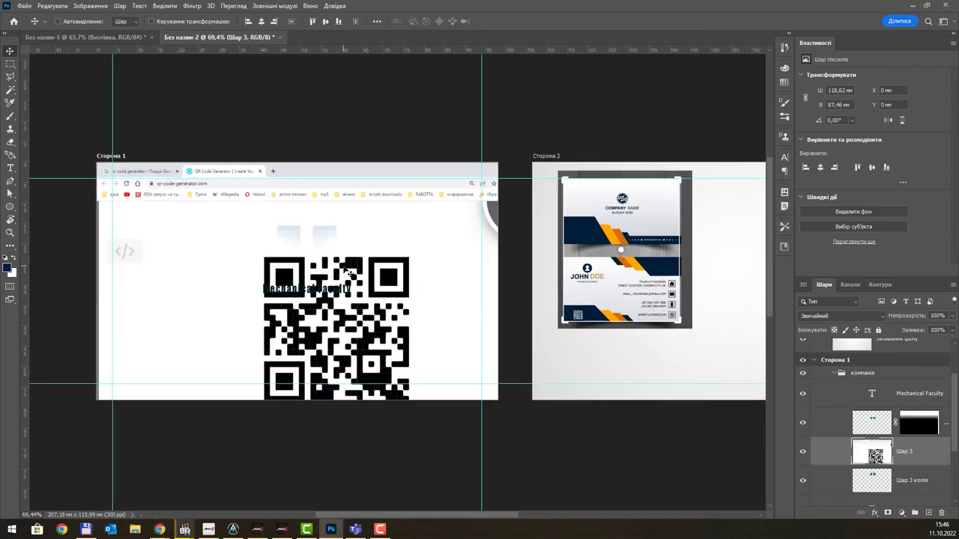
{"action": "left_click_drag", "start_coordinate": [351, 323], "coordinate": [326, 282]}
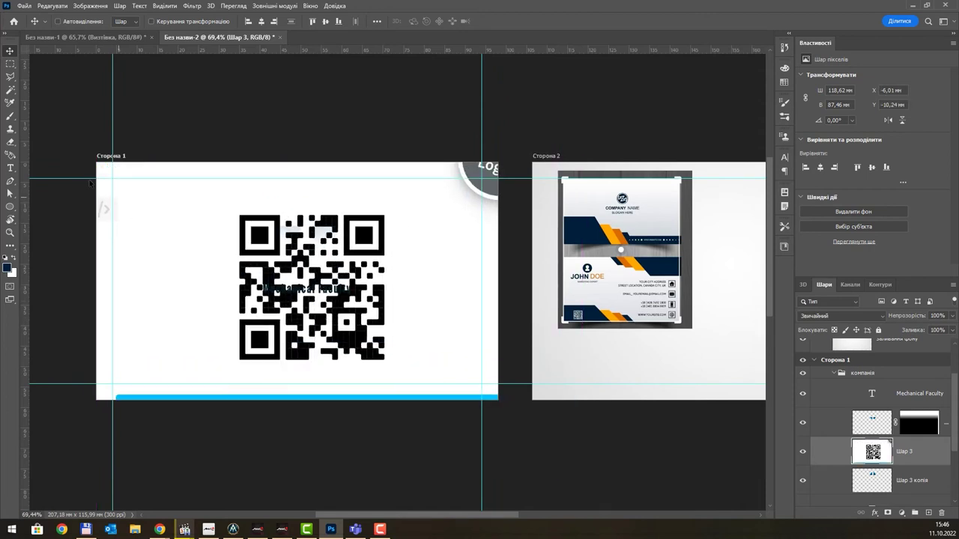
{"action": "key", "text": "m"}
{"action": "left_click_drag", "start_coordinate": [219, 207], "coordinate": [422, 373]}
{"action": "key", "text": "ctrl+x"}
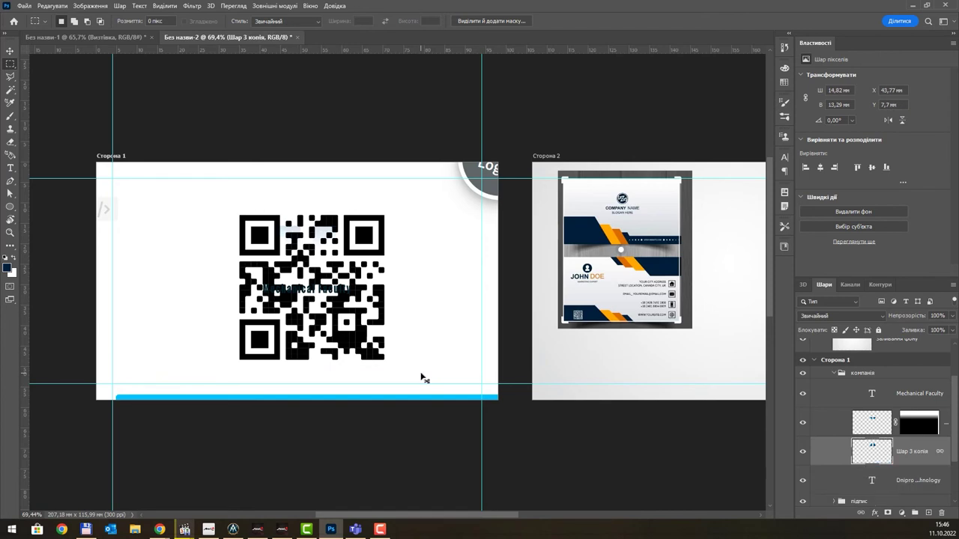
{"action": "key", "text": "ctrl+v"}
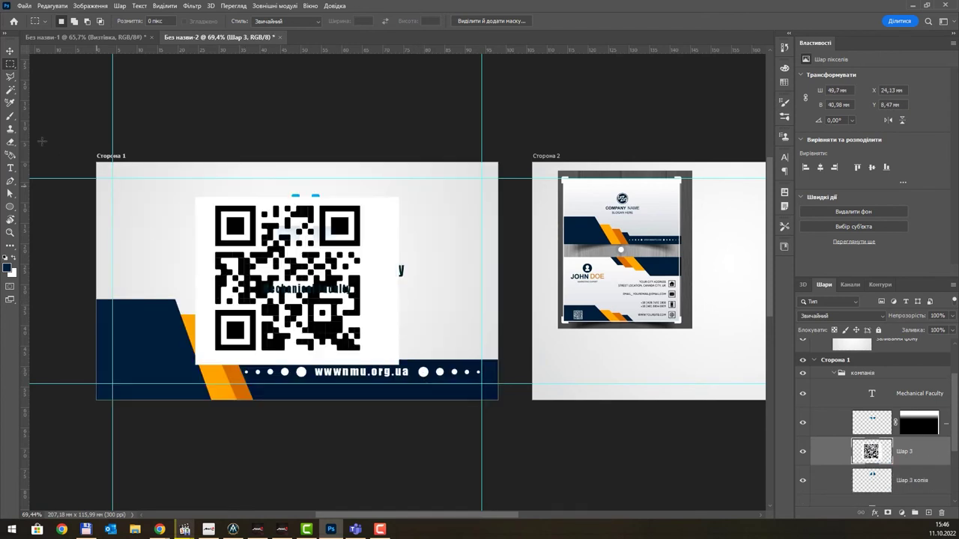
- Delete the QR code's white background with Magic Wand and scale the code down
{"action": "left_click", "coordinate": [10, 90]}
{"action": "left_click", "coordinate": [389, 225]}
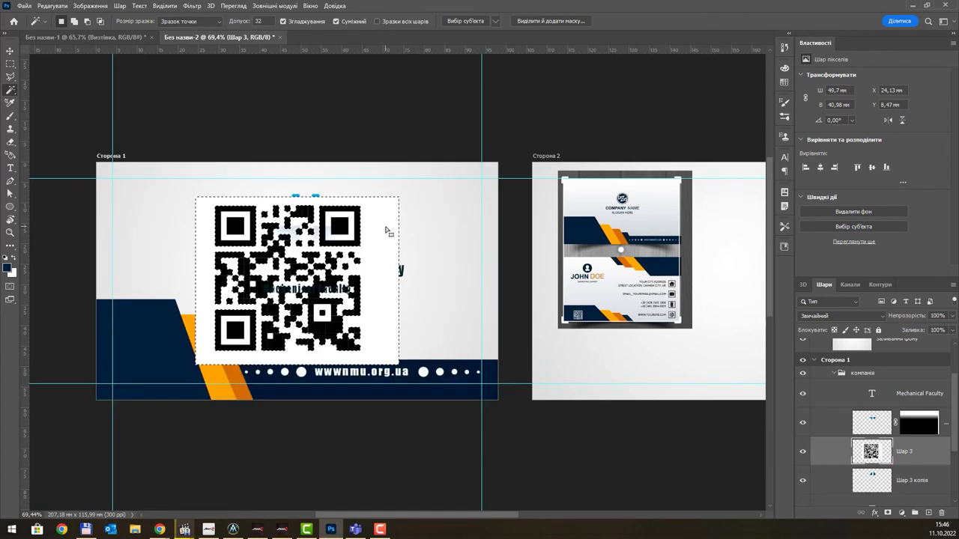
{"action": "key", "text": "Delete"}
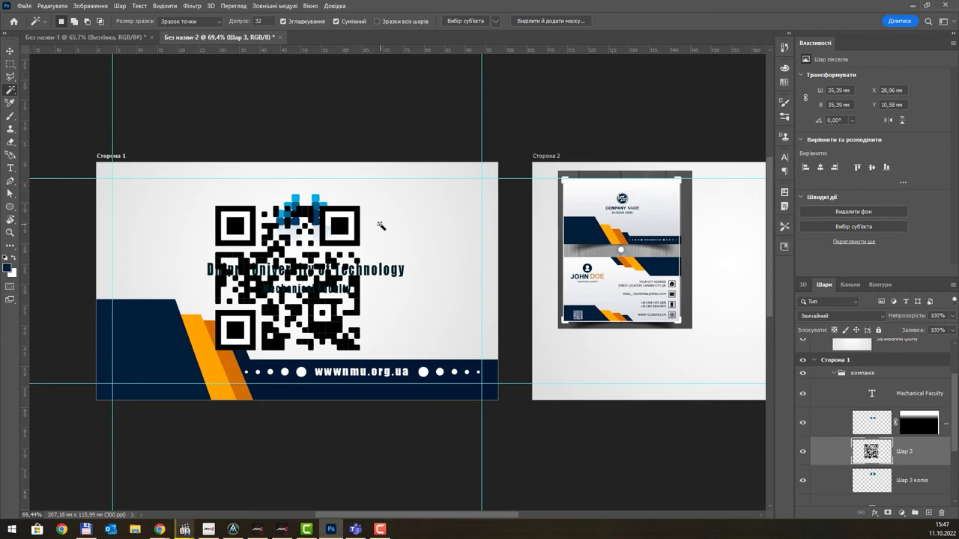
{"action": "key", "text": "ctrl+t"}
{"action": "left_click_drag", "start_coordinate": [360, 204], "coordinate": [215, 322]}
{"action": "key", "text": "ctrl+z"}
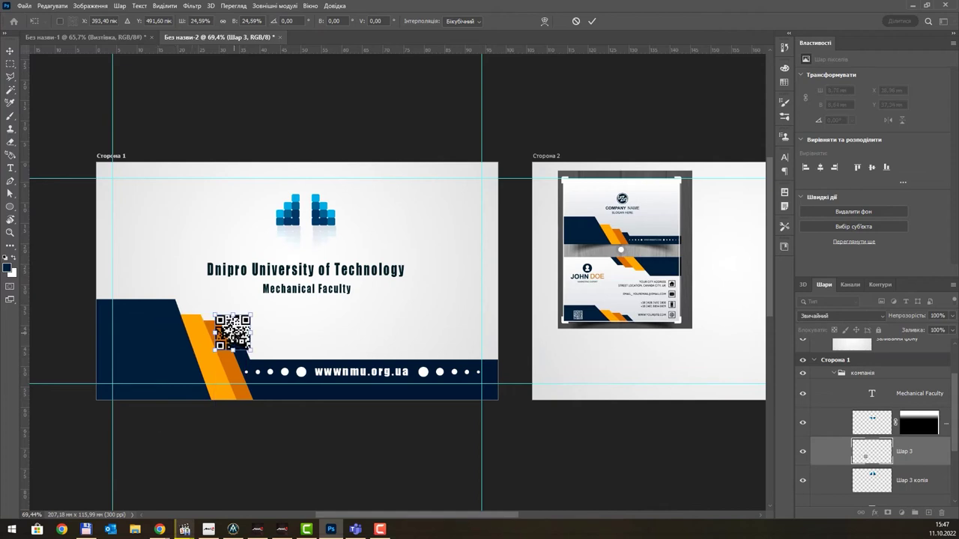
{"action": "key", "text": "Return"}
{"action": "key", "text": "w"}
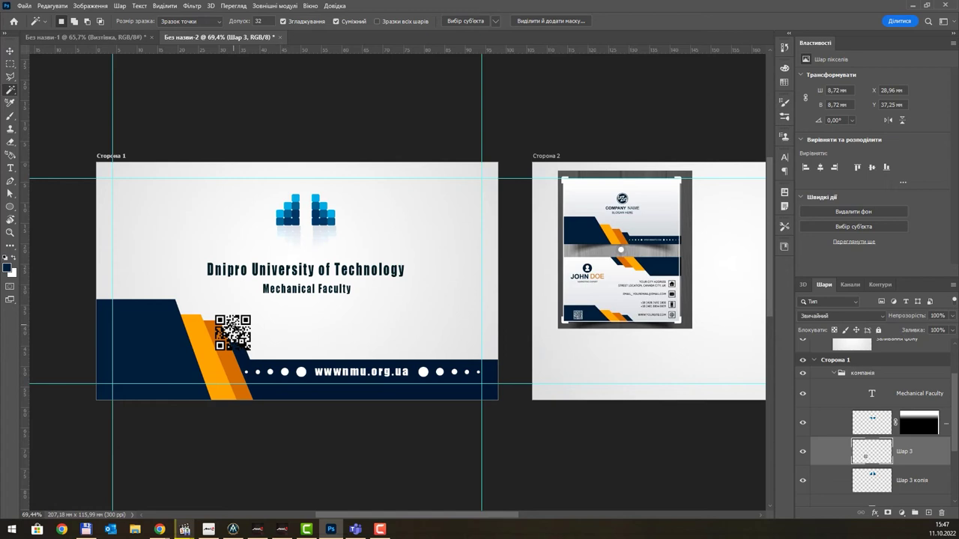
- Move the QR code into the navy lower-left corner and draw a white-filled rectangle over it
{"action": "key", "text": "v"}
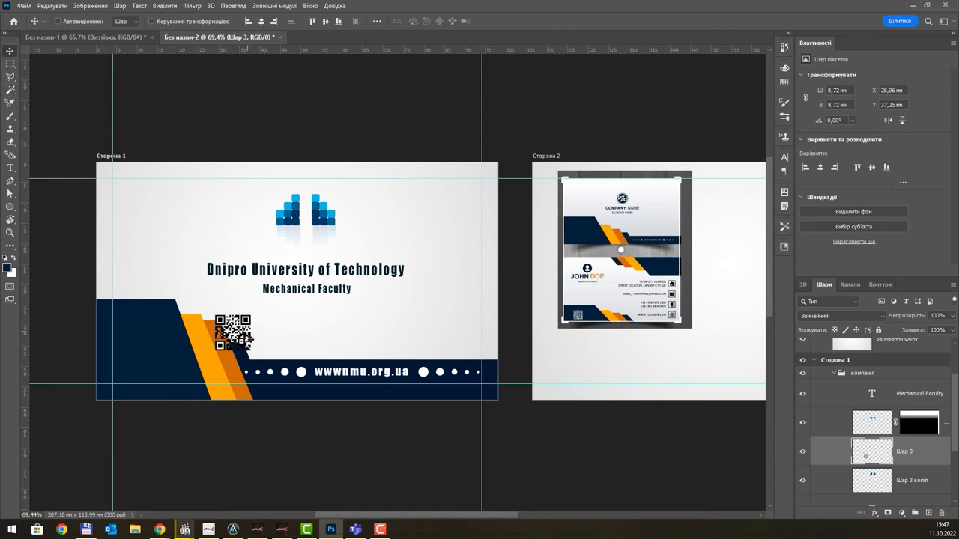
{"action": "left_click_drag", "start_coordinate": [242, 328], "coordinate": [153, 345]}
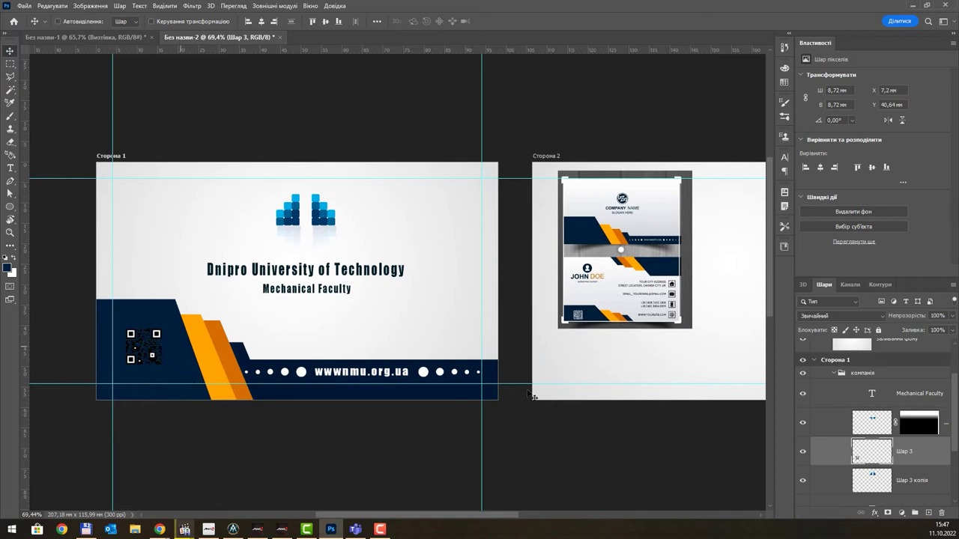
{"action": "left_click", "coordinate": [922, 478]}
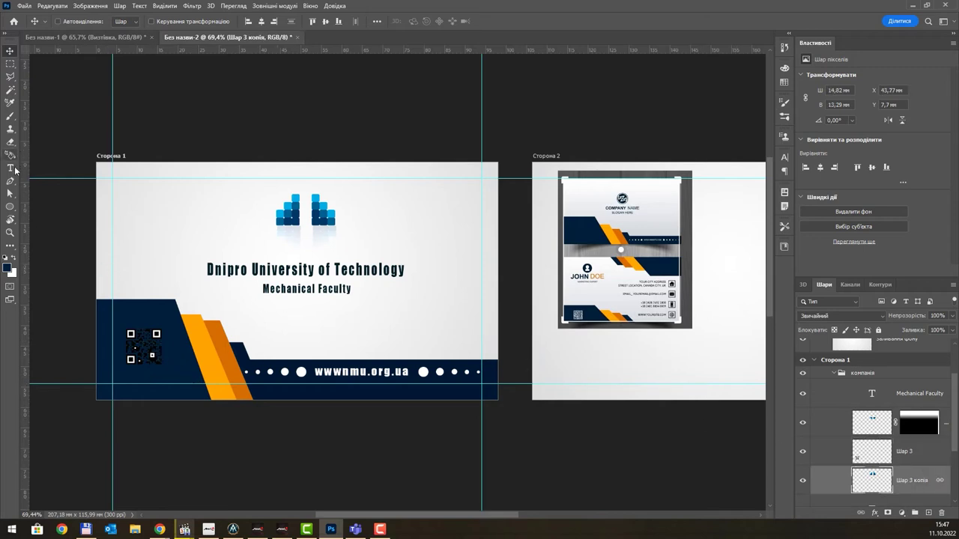
{"action": "left_click", "coordinate": [11, 207]}
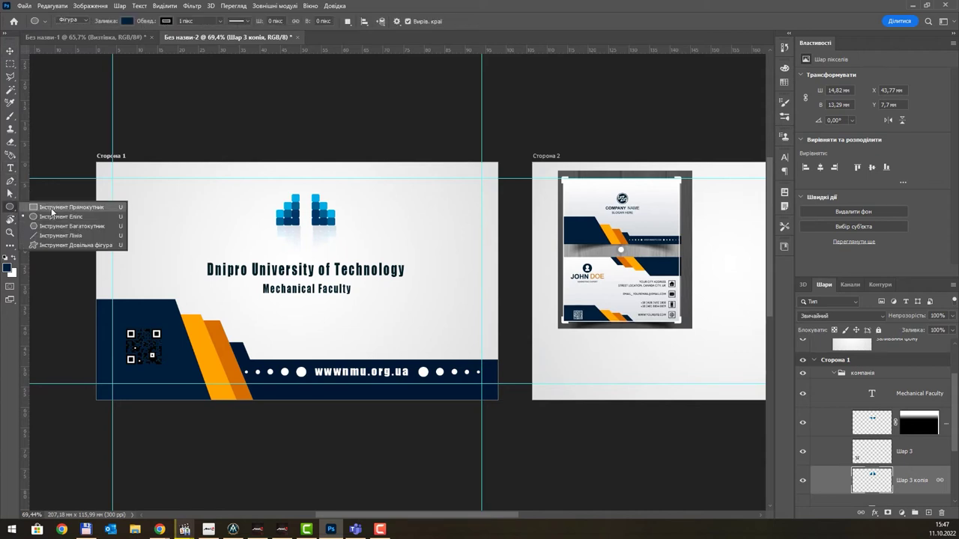
{"action": "left_click", "coordinate": [53, 213]}
{"action": "key", "text": "shift+u"}
{"action": "left_click_drag", "start_coordinate": [122, 325], "coordinate": [166, 368]}
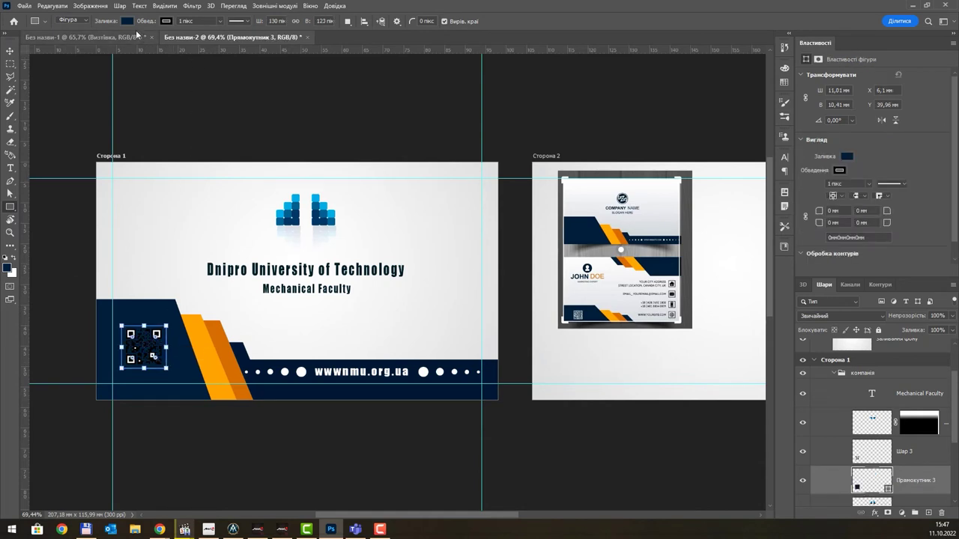
{"action": "left_click", "coordinate": [127, 22]}
{"action": "left_click", "coordinate": [64, 74]}
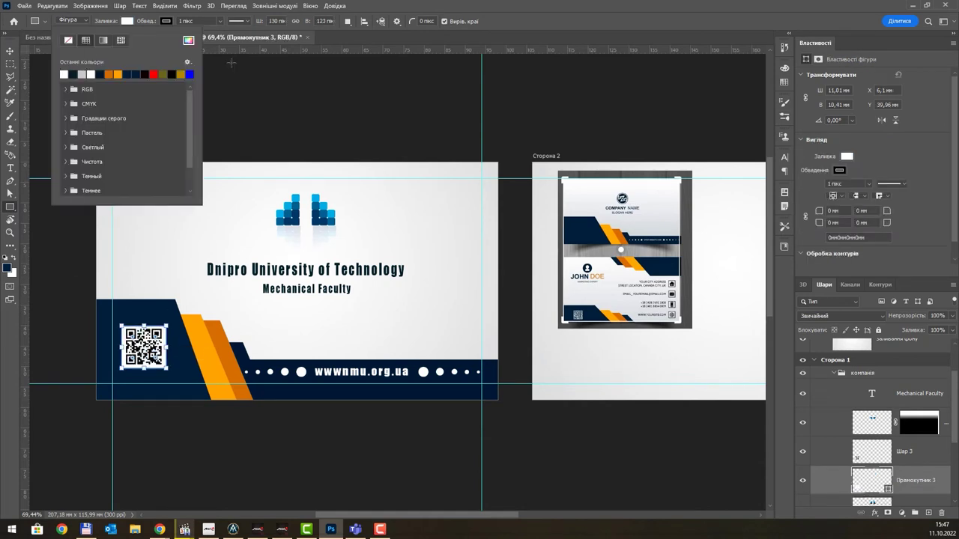
{"action": "key", "text": "Return"}
- Select the QR code with its white backing and shift both slightly down and left
{"action": "key", "text": "v"}
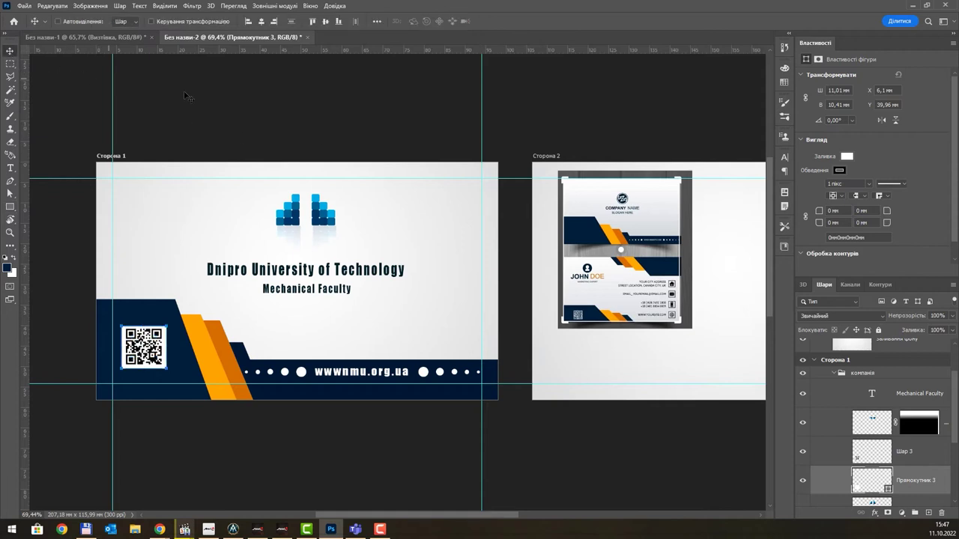
{"action": "left_click", "coordinate": [885, 393]}
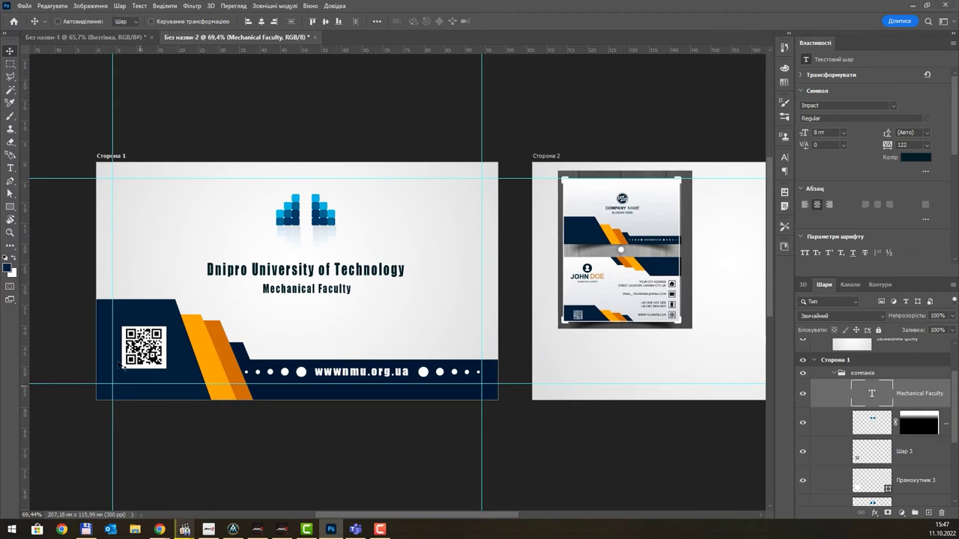
{"action": "scroll", "coordinate": [146, 341], "scroll_direction": "up", "scroll_amount": 1}
{"action": "left_click", "coordinate": [147, 343], "text": "ctrl"}
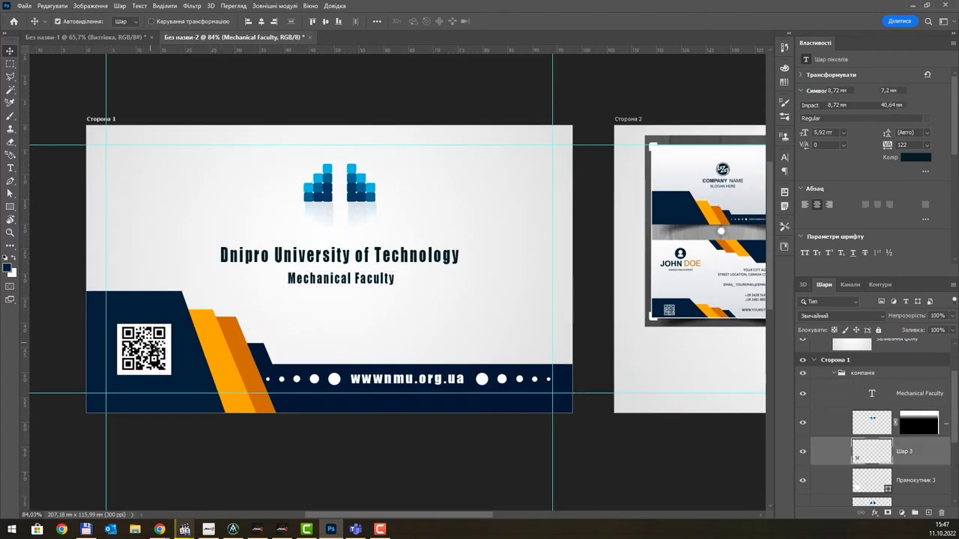
{"action": "left_click", "coordinate": [143, 346], "text": "ctrl+shift"}
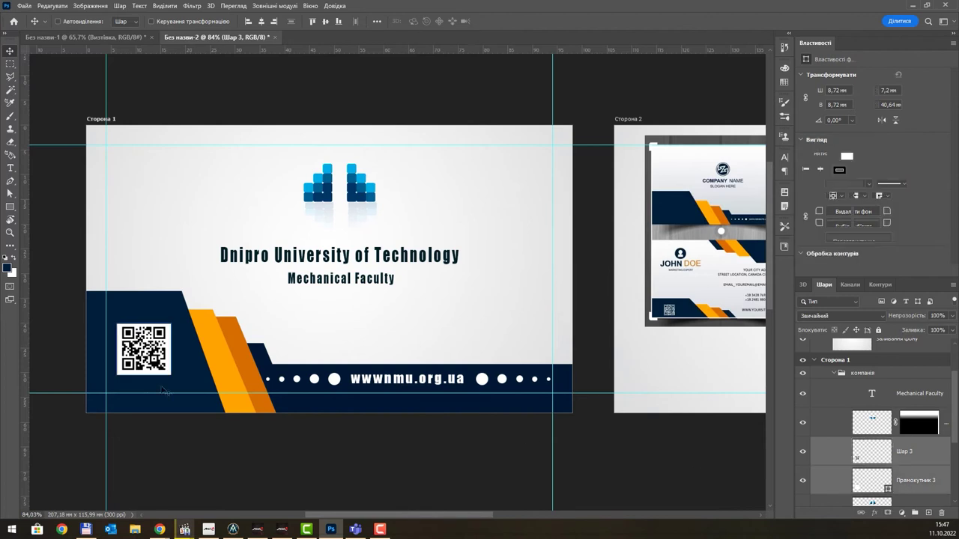
{"action": "left_click_drag", "start_coordinate": [144, 346], "coordinate": [142, 354]}
{"action": "left_click_drag", "start_coordinate": [141, 358], "coordinate": [137, 360]}
{"action": "scroll", "coordinate": [287, 303], "scroll_direction": "down", "scroll_amount": 2}
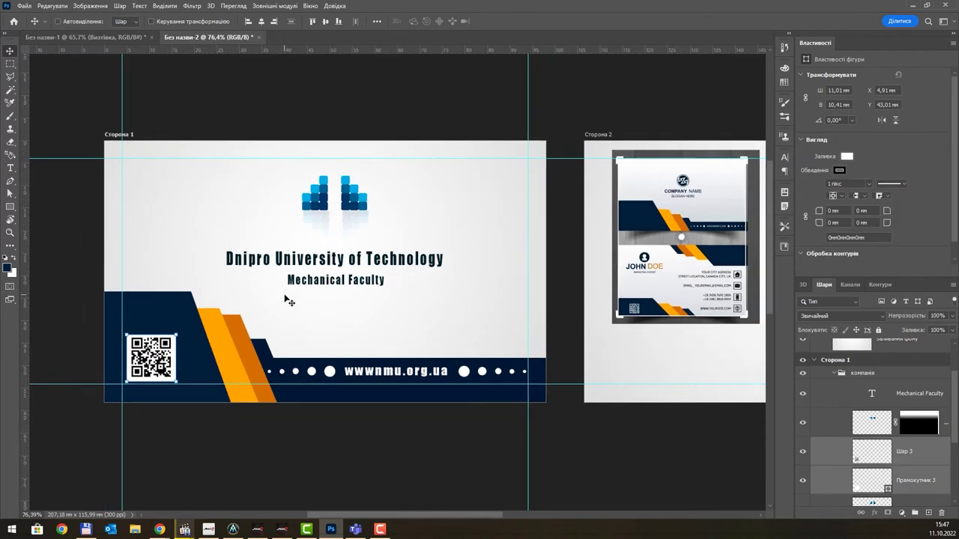
{"action": "left_click", "coordinate": [651, 279], "text": "ctrl"}
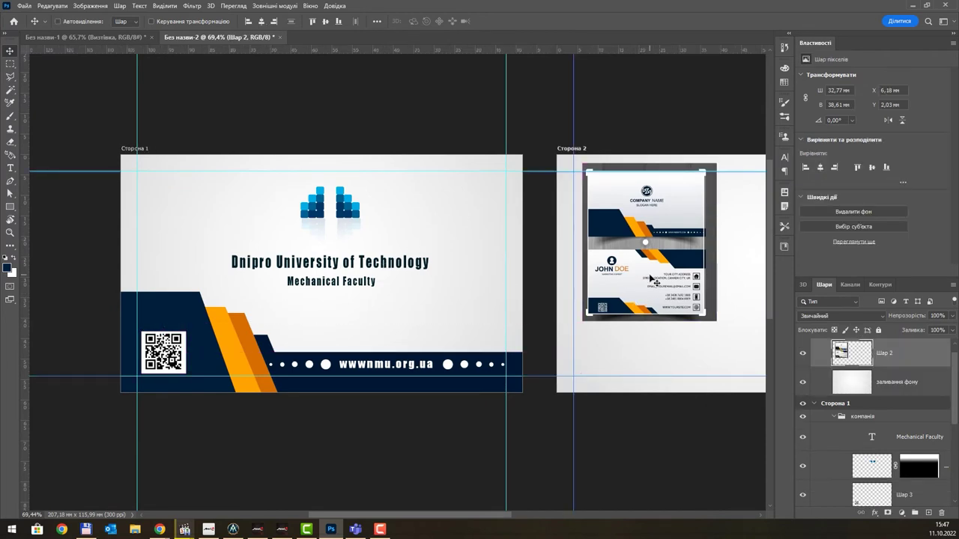
- Save the card to Creative Cloud under the name 'B card simple shape 2022'
{"action": "key", "text": "ctrl+s"}
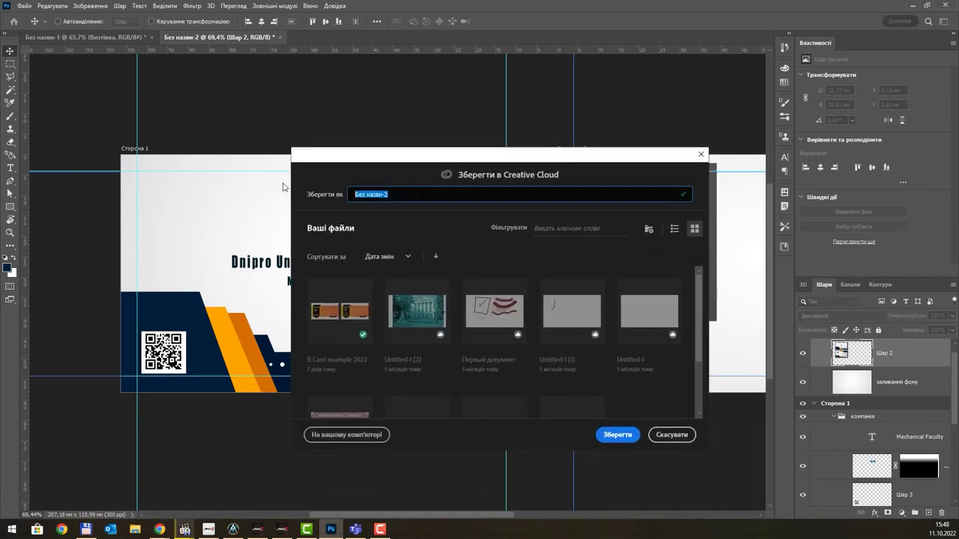
{"action": "type", "text": "В"}
{"action": "type", "text": "imple shape 2022"}
{"action": "left_click", "coordinate": [618, 434]}
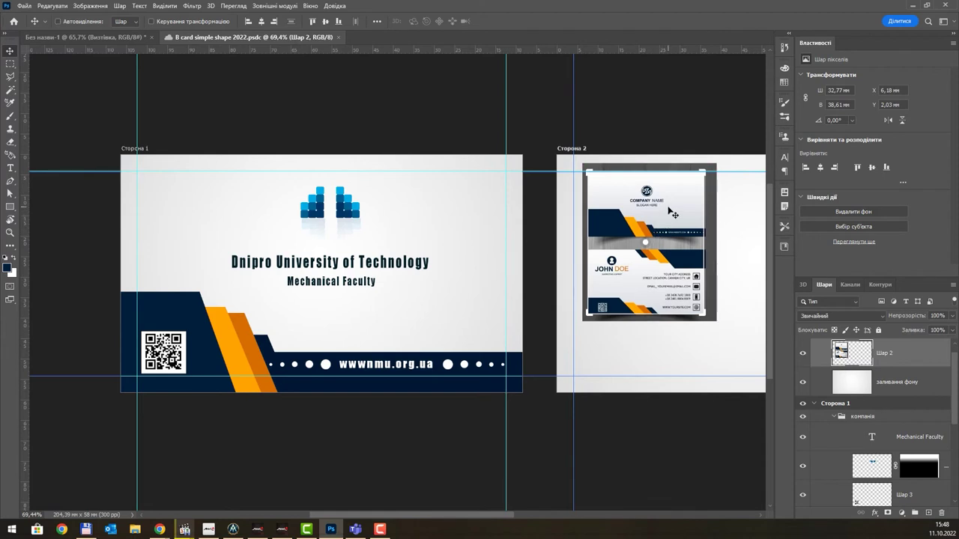
- Move the reference card image onto side 1 and select the collapsed bottom strip group
{"action": "left_click_drag", "start_coordinate": [672, 213], "coordinate": [459, 218]}
{"action": "left_click_drag", "start_coordinate": [687, 233], "coordinate": [520, 220]}
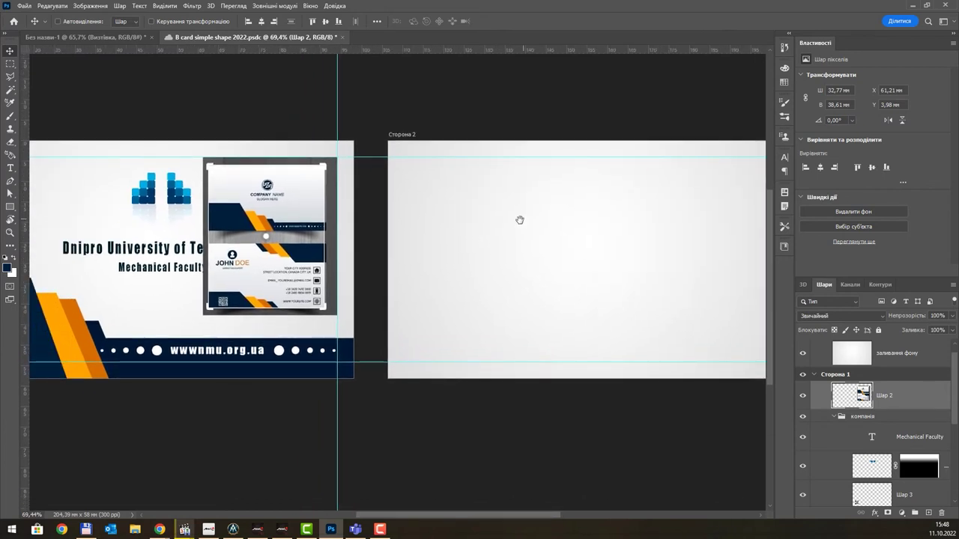
{"action": "left_click", "coordinate": [296, 376], "text": "ctrl"}
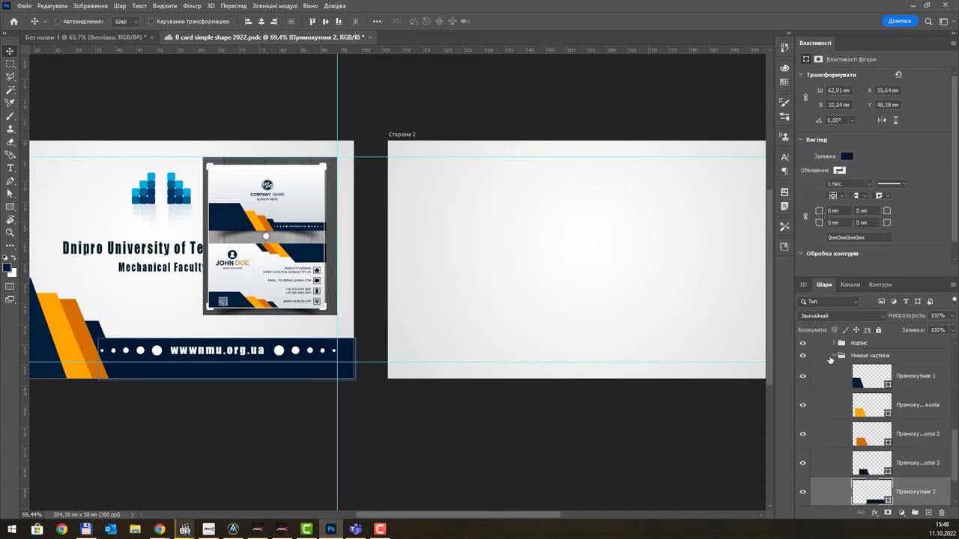
{"action": "left_click", "coordinate": [830, 357]}
{"action": "left_click", "coordinate": [834, 356]}
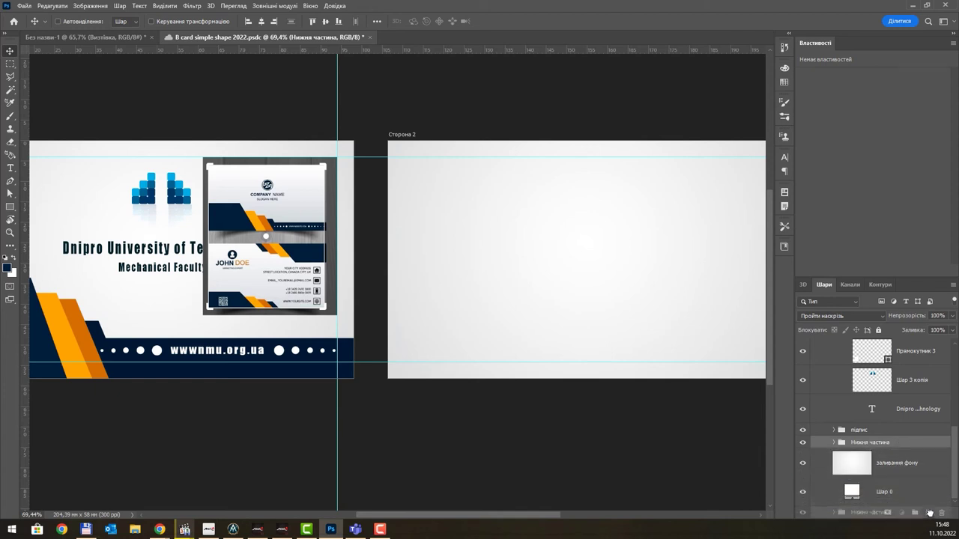
- Duplicate the navy-and-orange strip group and place the copy along Side 2's bottom edge
{"action": "left_click_drag", "start_coordinate": [929, 513], "coordinate": [929, 513]}
{"action": "left_click_drag", "start_coordinate": [852, 445], "coordinate": [615, 237]}
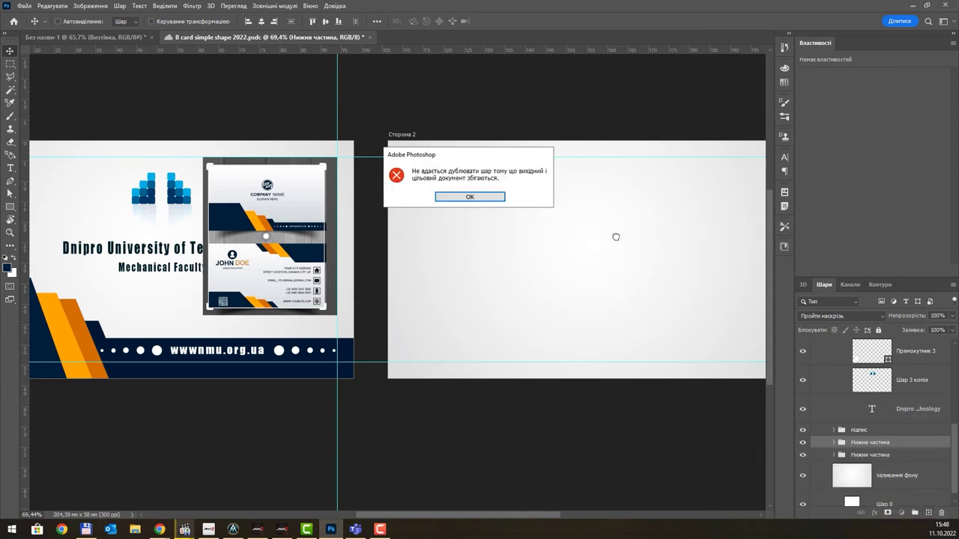
{"action": "left_click", "coordinate": [485, 197]}
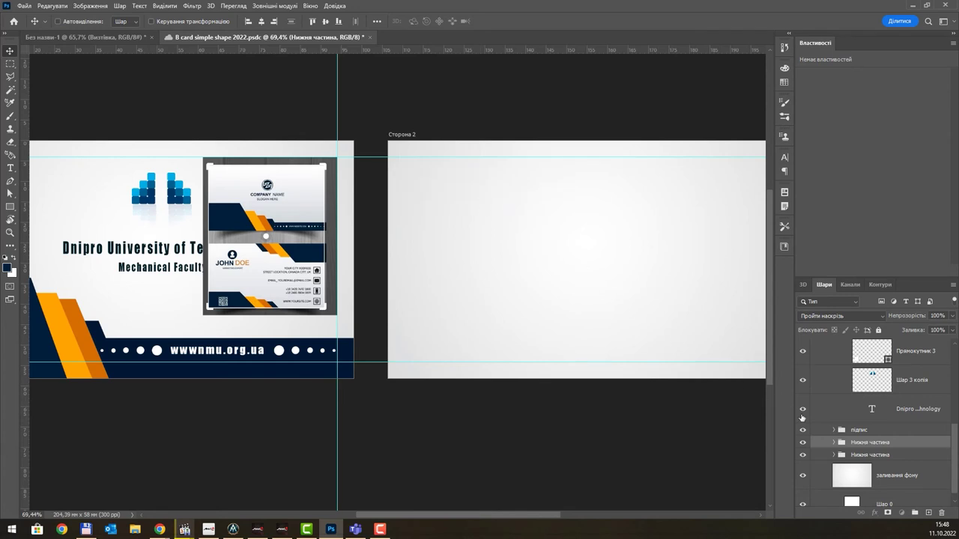
{"action": "scroll", "coordinate": [516, 278], "scroll_direction": "down", "scroll_amount": 1}
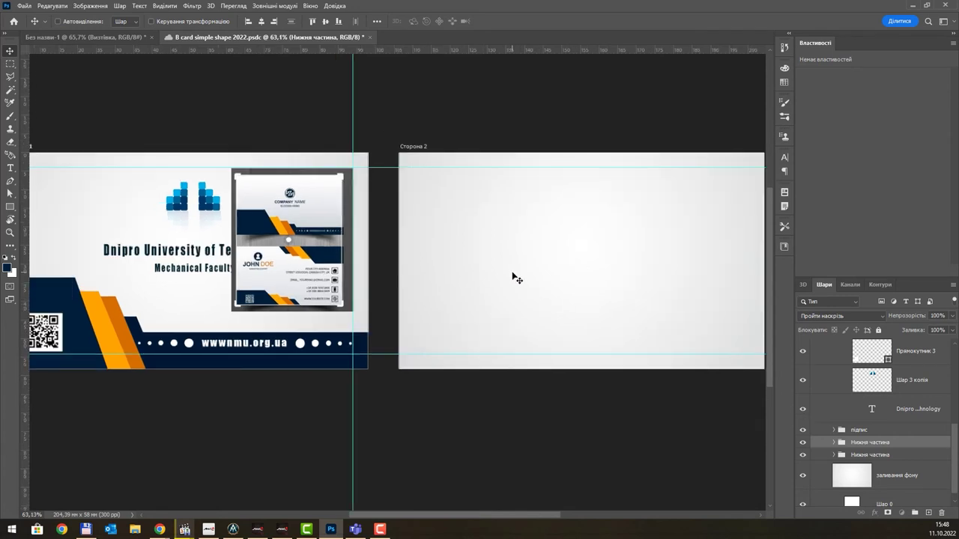
{"action": "left_click_drag", "start_coordinate": [240, 350], "coordinate": [589, 279]}
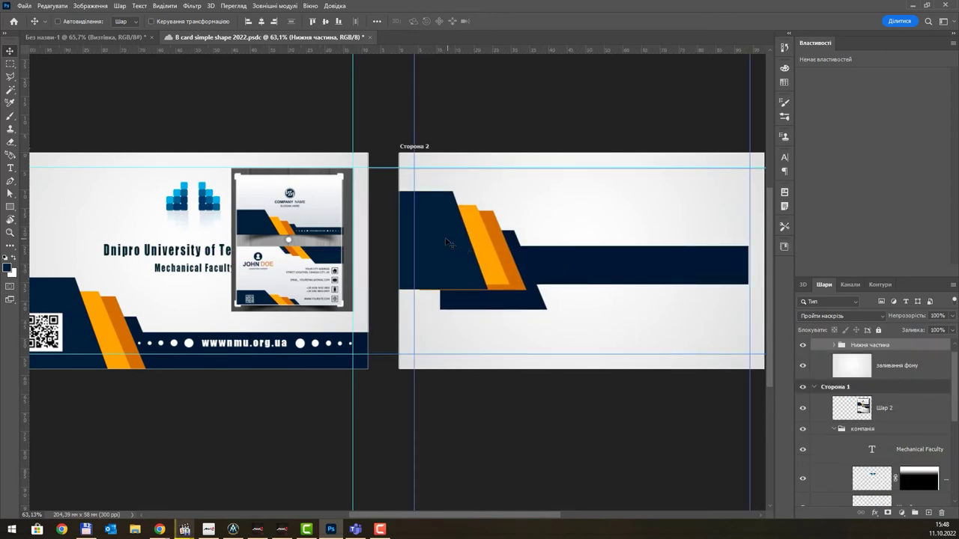
{"action": "left_click_drag", "start_coordinate": [453, 243], "coordinate": [458, 327]}
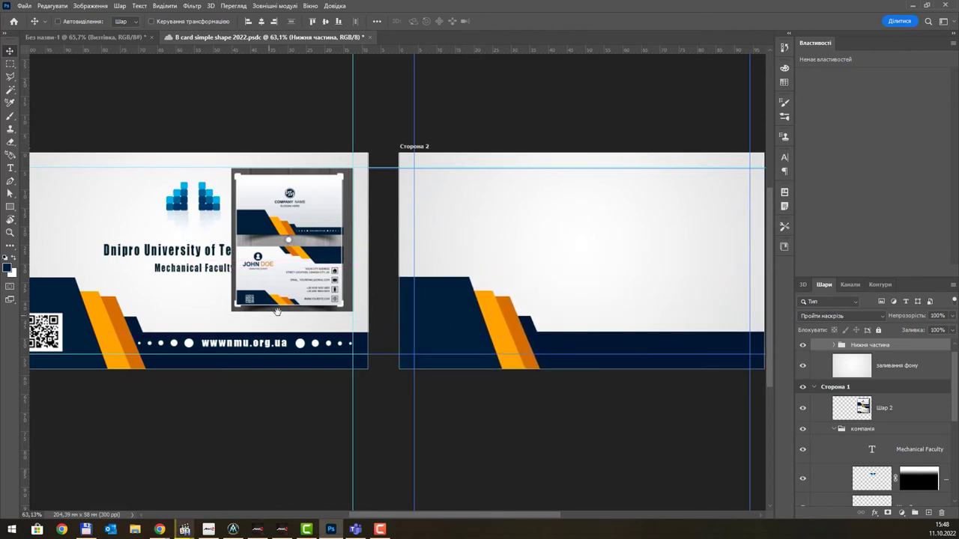
{"action": "left_click_drag", "start_coordinate": [277, 313], "coordinate": [325, 322]}
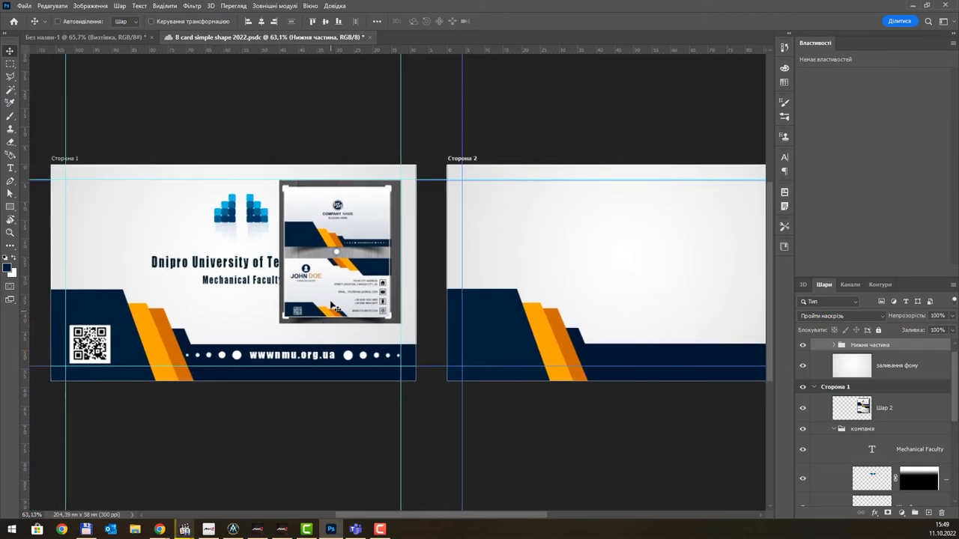
- Move the QR code and its white square to Side 2, square behind and code centred on it
{"action": "left_click", "coordinate": [105, 346], "text": "ctrl"}
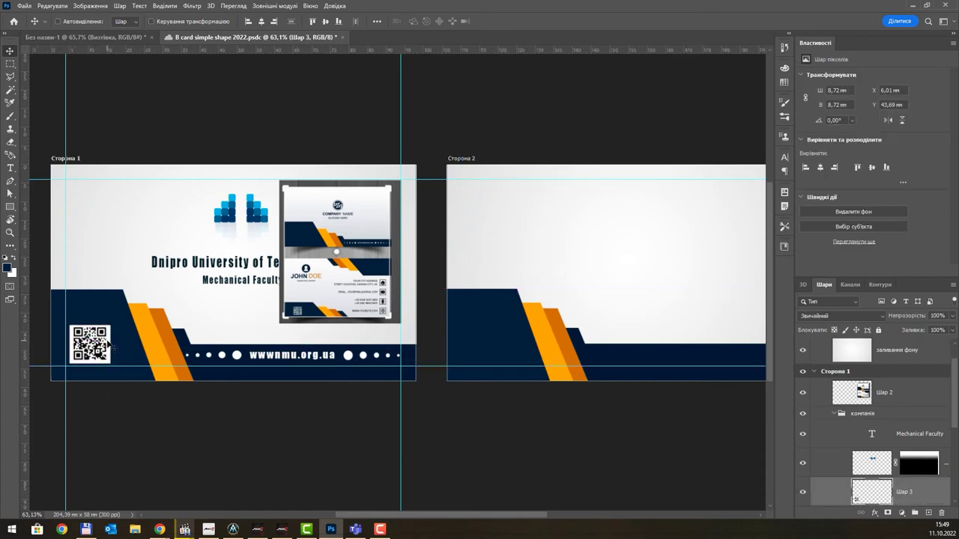
{"action": "left_click_drag", "start_coordinate": [109, 345], "coordinate": [475, 342]}
{"action": "left_click_drag", "start_coordinate": [89, 346], "coordinate": [468, 342]}
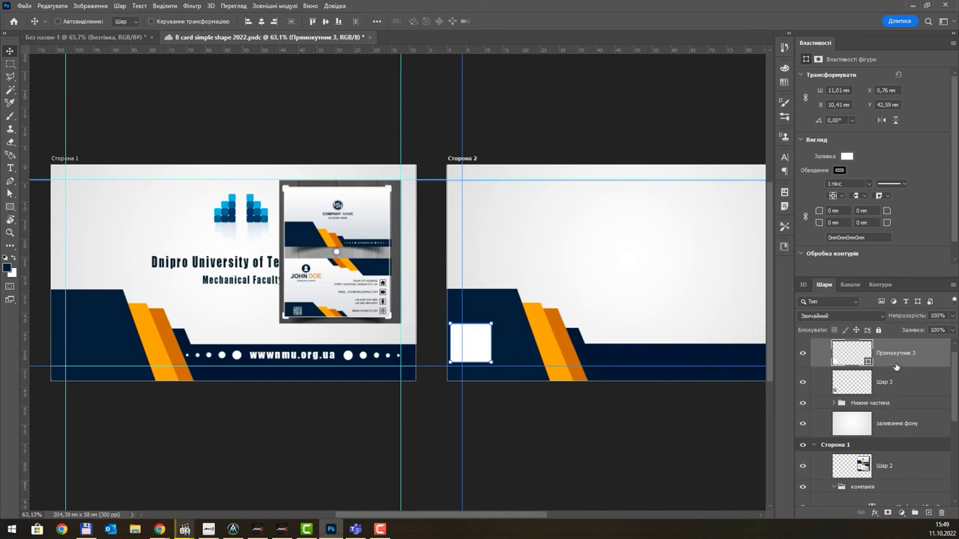
{"action": "left_click_drag", "start_coordinate": [896, 367], "coordinate": [898, 385]}
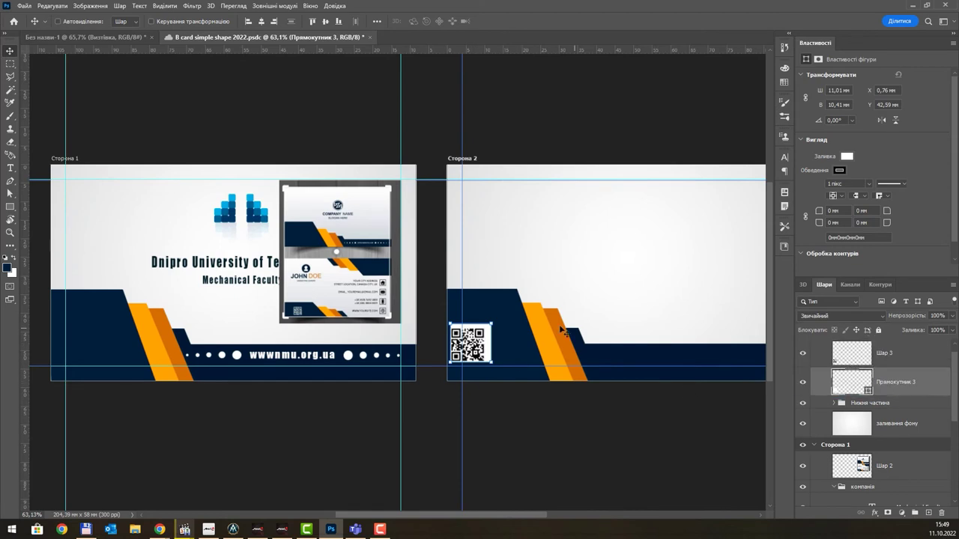
{"action": "left_click_drag", "start_coordinate": [481, 350], "coordinate": [489, 353]}
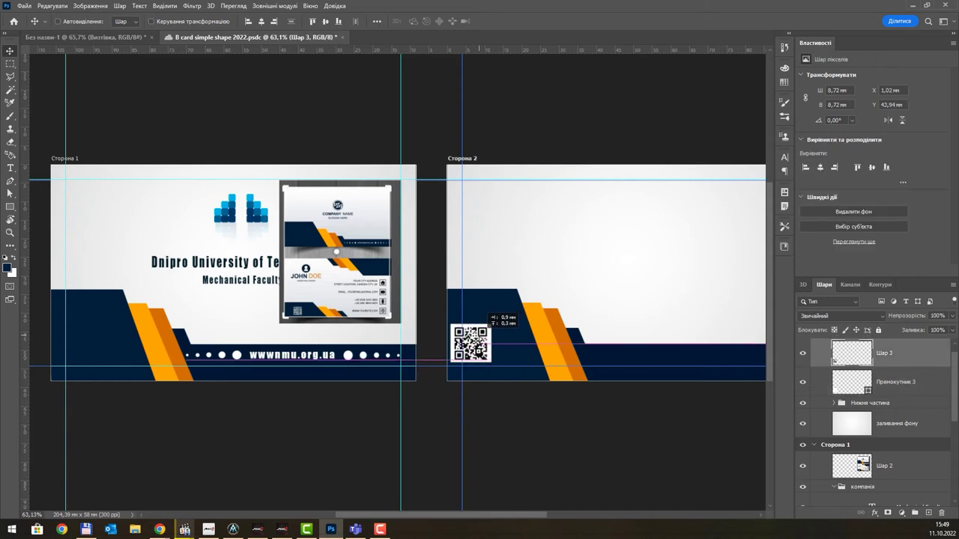
{"action": "left_click_drag", "start_coordinate": [603, 261], "coordinate": [465, 314]}
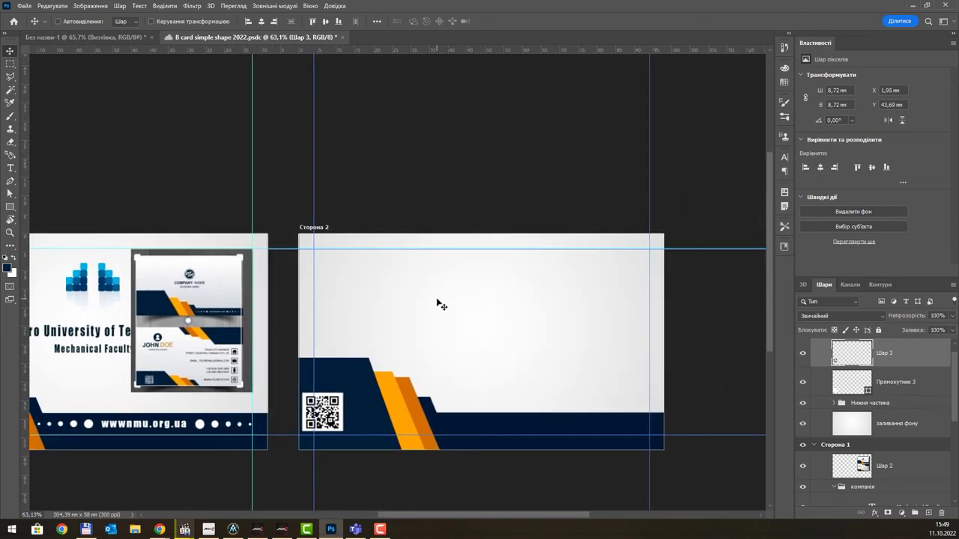
{"action": "scroll", "coordinate": [439, 302], "scroll_direction": "up", "scroll_amount": 2}
{"action": "left_click_drag", "start_coordinate": [445, 319], "coordinate": [480, 249]}
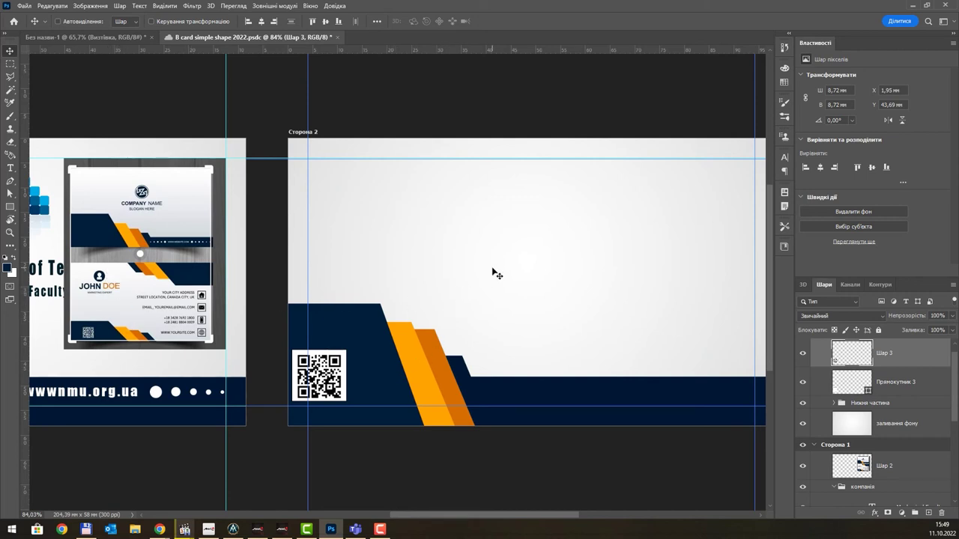
- Delete Side 2's long navy bottom band and Alt-drag a copy of Нижня частина to the upper right
{"action": "left_click", "coordinate": [898, 407]}
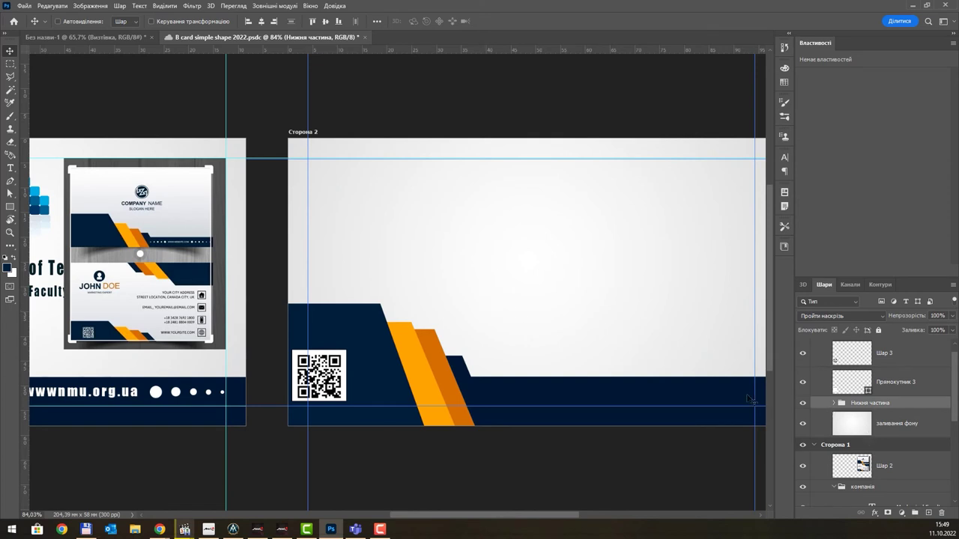
{"action": "left_click", "coordinate": [642, 393], "text": "ctrl"}
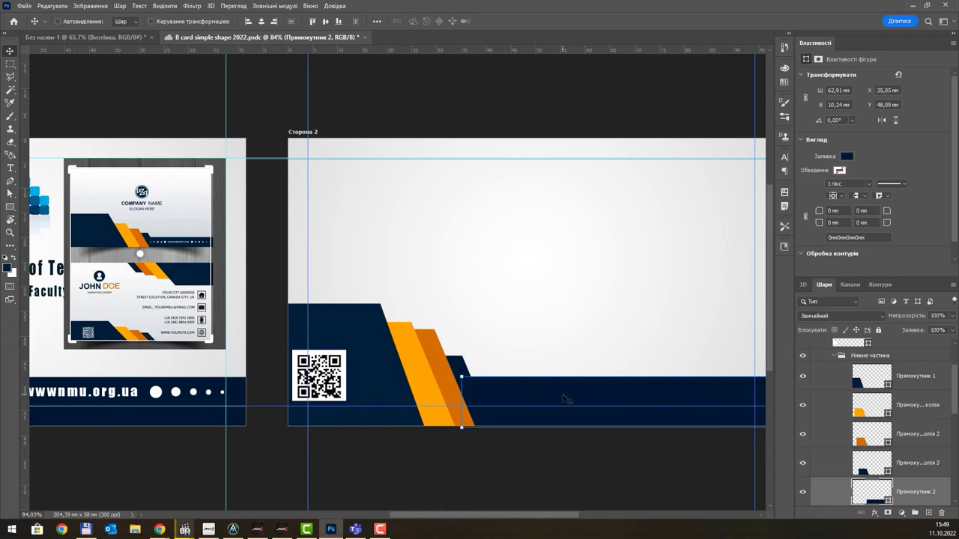
{"action": "key", "text": "Delete"}
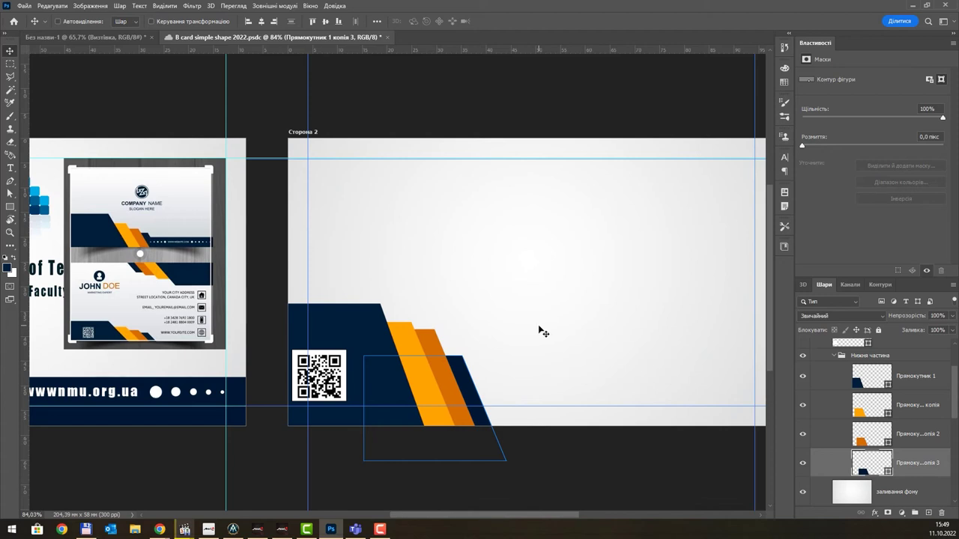
{"action": "left_click", "coordinate": [836, 357]}
{"action": "left_click_drag", "start_coordinate": [903, 361], "coordinate": [928, 513]}
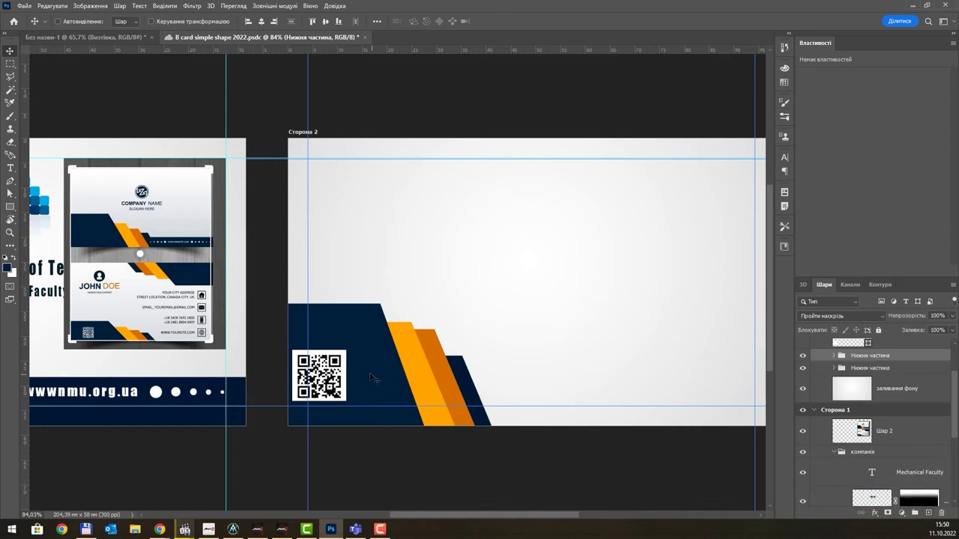
{"action": "left_click_drag", "start_coordinate": [373, 376], "coordinate": [611, 249]}
- Flip the copied strip group horizontally with Free Transform
{"action": "key", "text": "ctrl+t"}
{"action": "right_click", "coordinate": [608, 247]}
{"action": "left_click", "coordinate": [657, 453]}
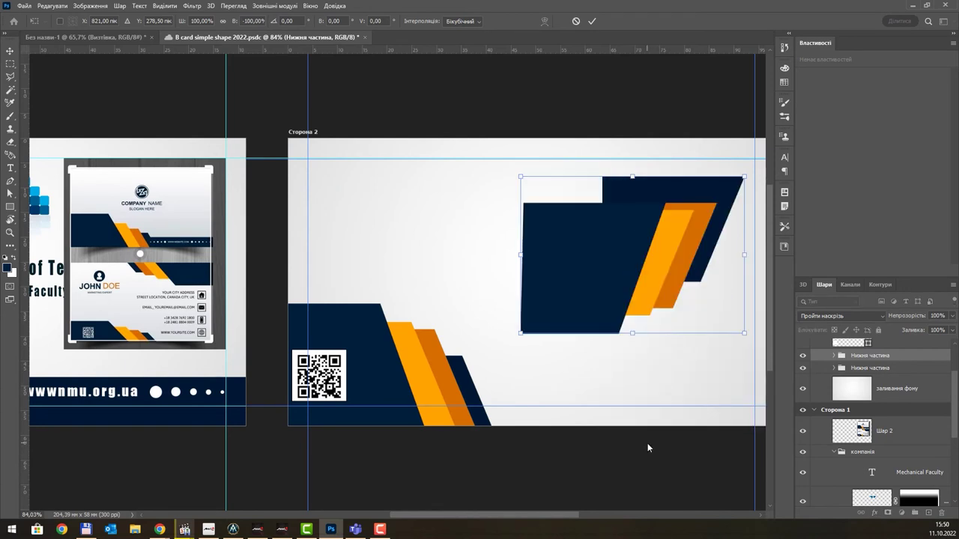
{"action": "right_click", "coordinate": [587, 243]}
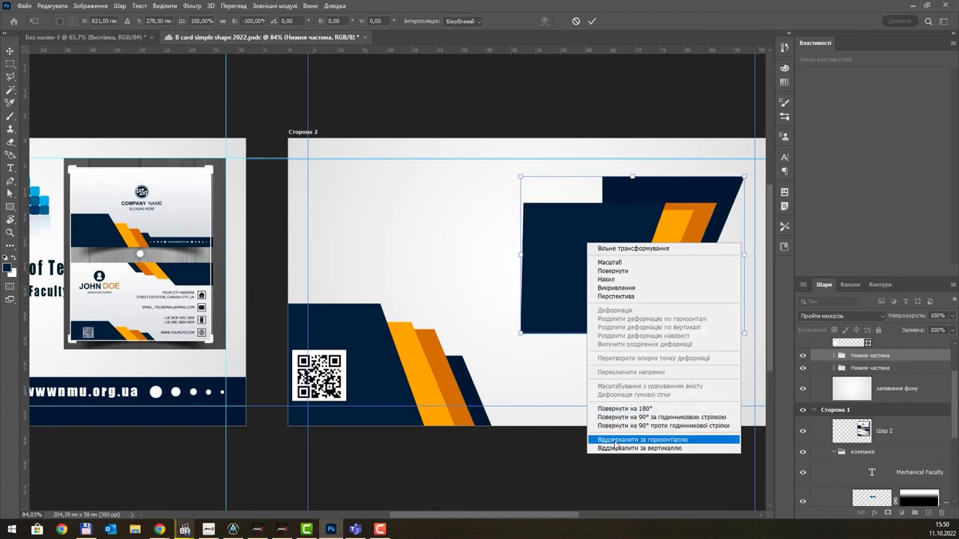
{"action": "left_click", "coordinate": [615, 440]}
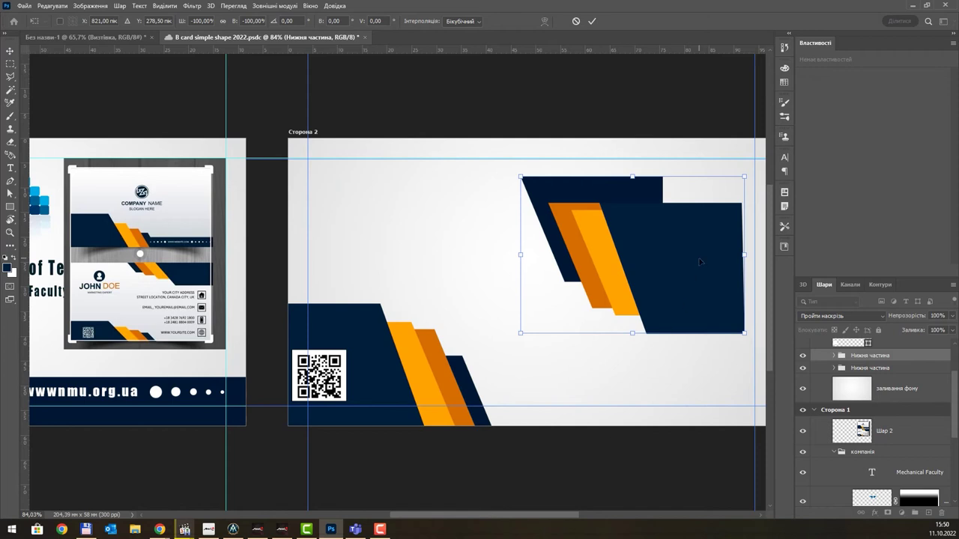
{"action": "key", "text": "Return"}
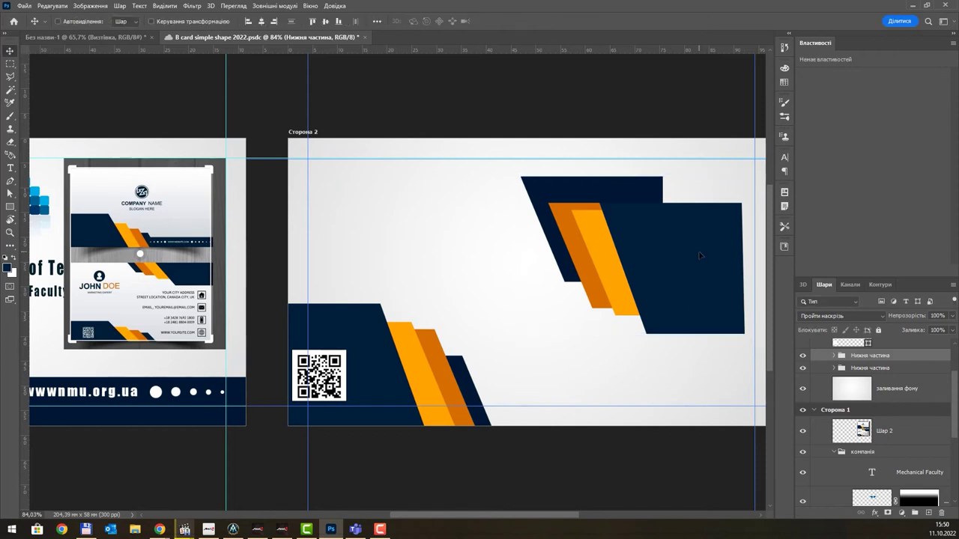
- Tuck the mirrored strips into Side 2's top-right corner
{"action": "left_click_drag", "start_coordinate": [699, 251], "coordinate": [683, 162]}
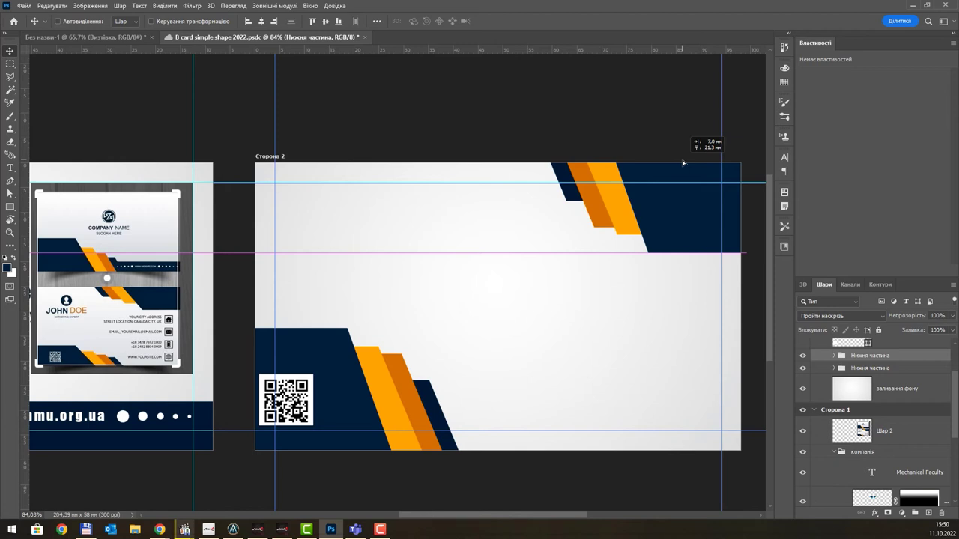
{"action": "left_click_drag", "start_coordinate": [683, 162], "coordinate": [682, 164]}
{"action": "mouse_move", "coordinate": [488, 292]}
{"action": "left_mouse_down"}
{"action": "mouse_move", "coordinate": [511, 282]}
{"action": "mouse_move", "coordinate": [480, 283]}
{"action": "left_mouse_up"}
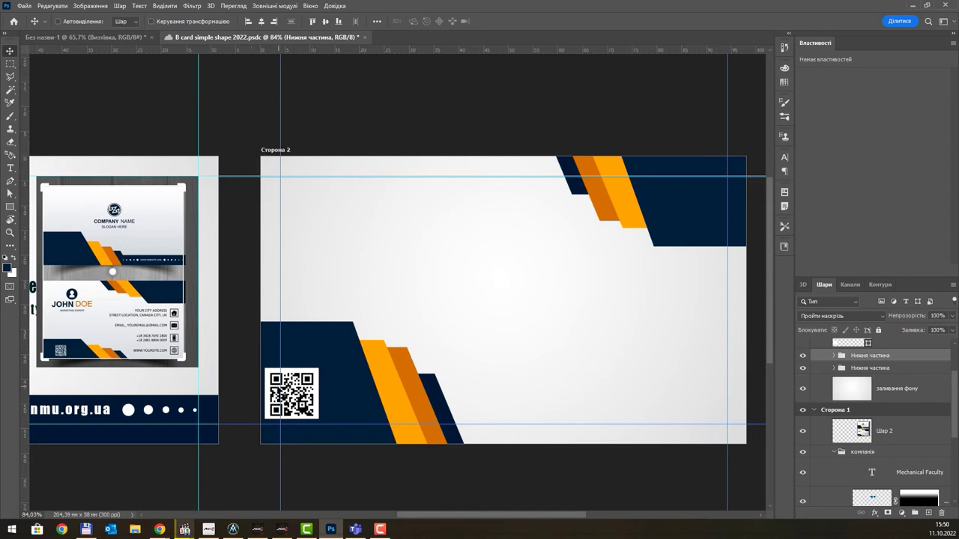
{"action": "left_click_drag", "start_coordinate": [439, 310], "coordinate": [468, 289]}
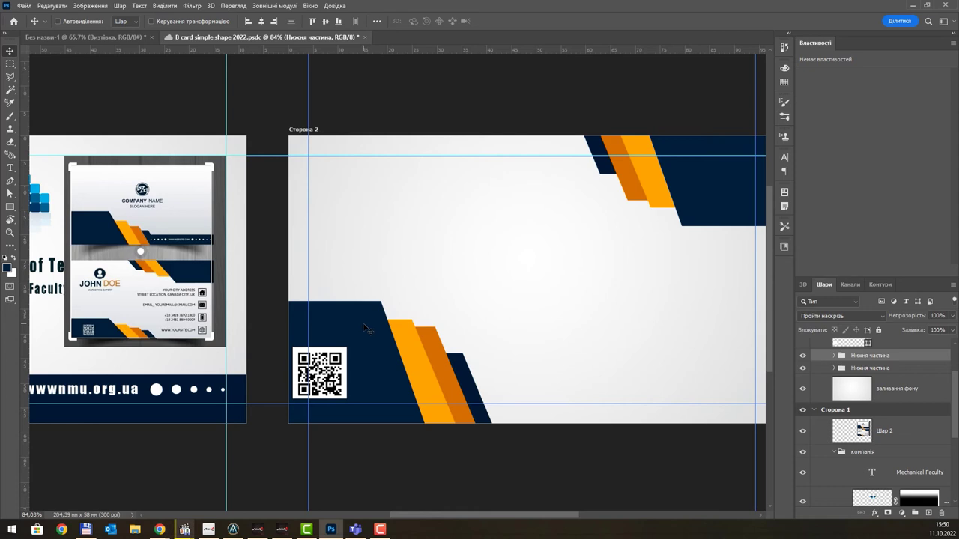
{"action": "left_click_drag", "start_coordinate": [338, 280], "coordinate": [436, 241]}
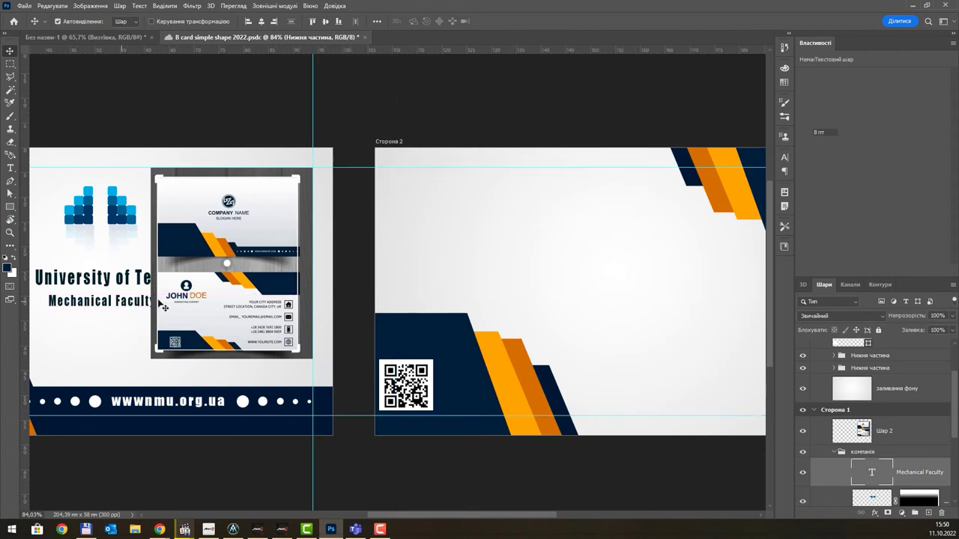
- Copy the Mechanical Faculty text onto Side 2 and retype it as the cardholder's name
{"action": "left_click_drag", "start_coordinate": [127, 308], "coordinate": [455, 294]}
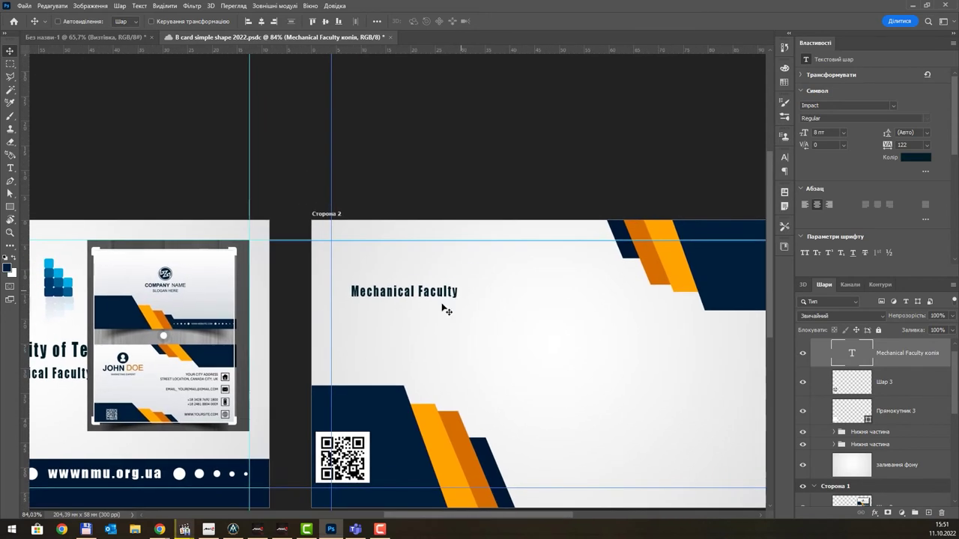
{"action": "scroll", "coordinate": [410, 306], "scroll_direction": "up", "scroll_amount": 1}
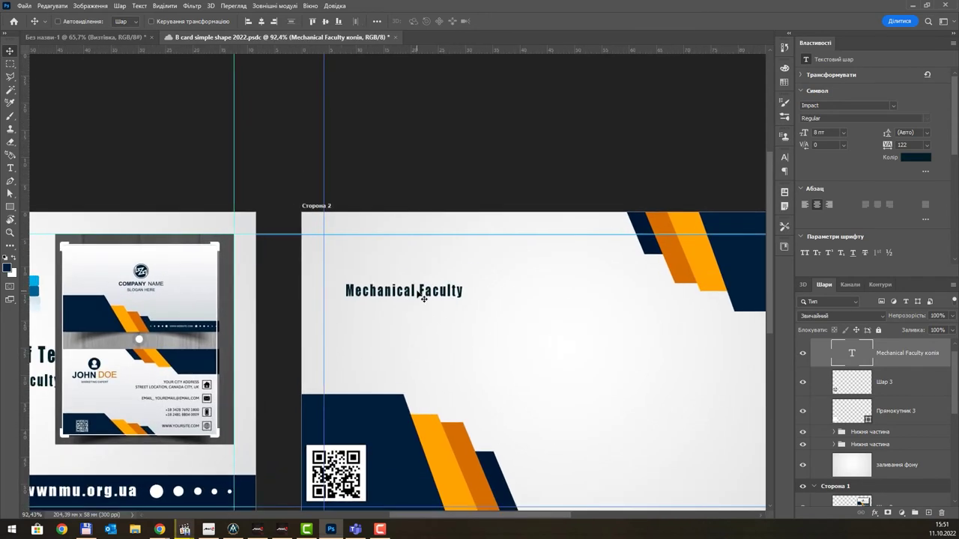
{"action": "key", "text": "t"}
{"action": "left_click_drag", "start_coordinate": [464, 292], "coordinate": [319, 289]}
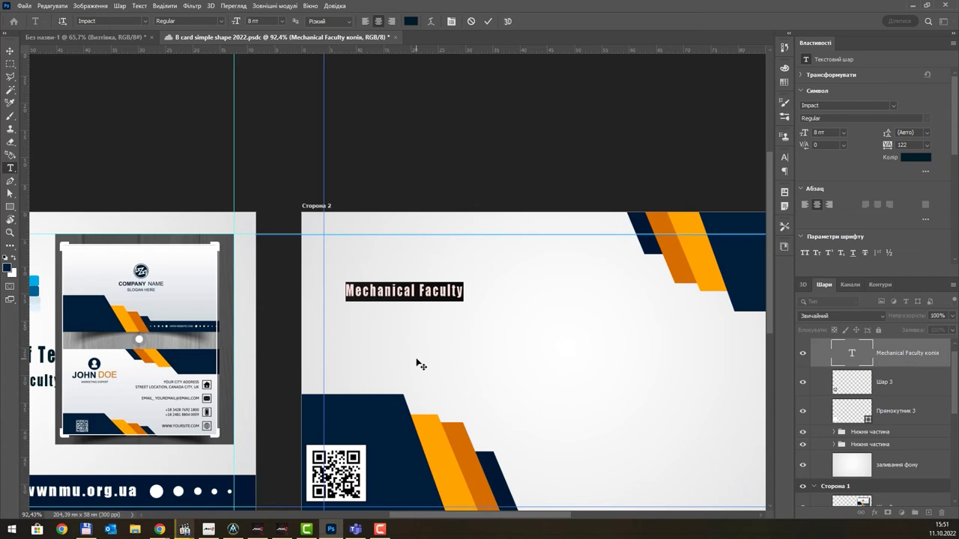
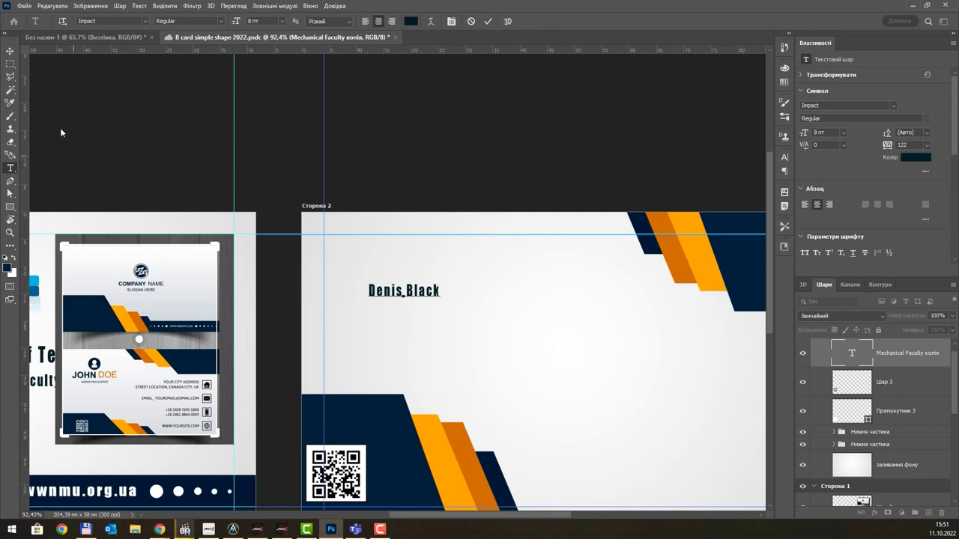
{"action": "left_click", "coordinate": [10, 50]}
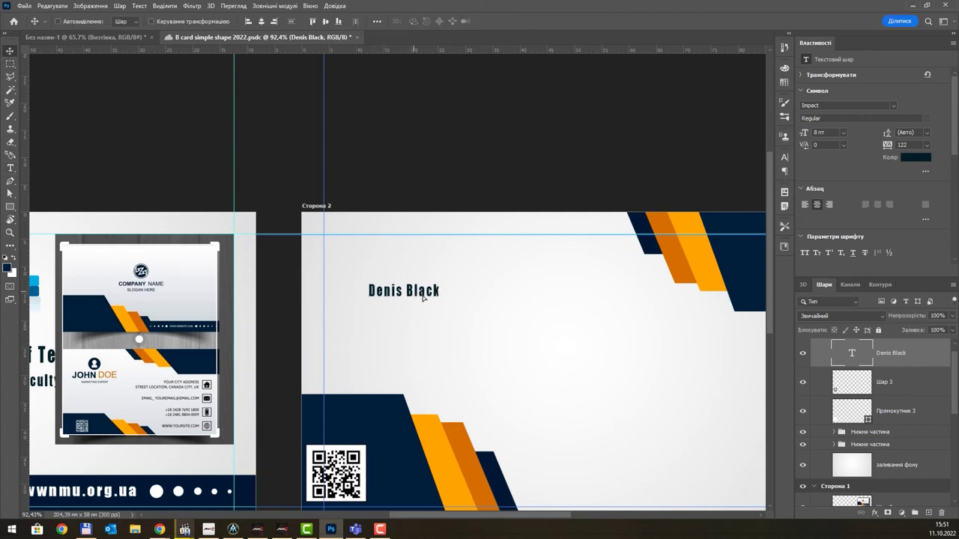
- Nudge and transform the name text into place in Side 2's upper-left area
{"action": "mouse_move", "coordinate": [423, 297]}
{"action": "left_mouse_down"}
{"action": "mouse_move", "coordinate": [421, 310]}
{"action": "mouse_move", "coordinate": [411, 298]}
{"action": "mouse_move", "coordinate": [455, 299]}
{"action": "mouse_move", "coordinate": [418, 300]}
{"action": "left_mouse_up"}
{"action": "key", "text": "ctrl+t"}
{"action": "key", "text": "Return"}
{"action": "mouse_move", "coordinate": [520, 338]}
{"action": "left_mouse_down"}
{"action": "mouse_move", "coordinate": [520, 319]}
{"action": "mouse_move", "coordinate": [520, 354]}
{"action": "left_mouse_up"}
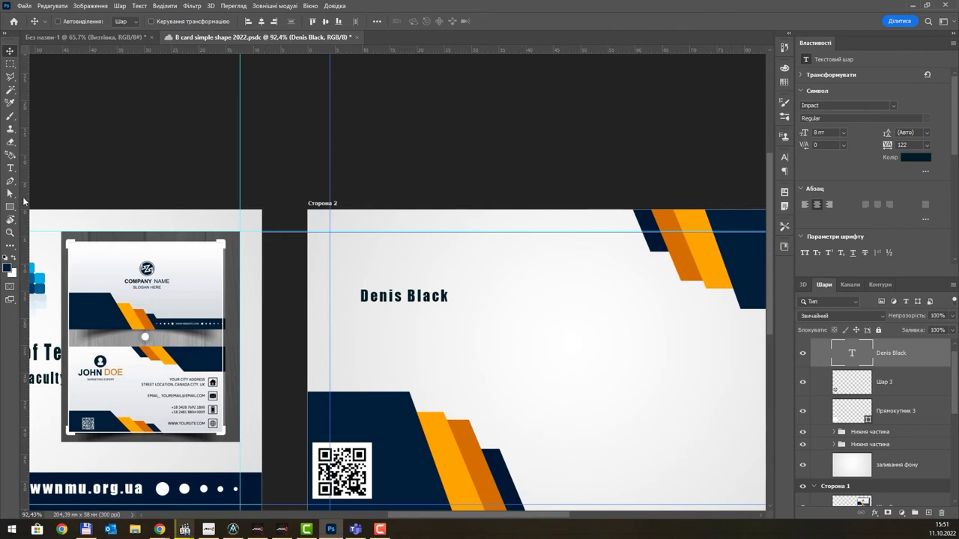
{"action": "right_click", "coordinate": [12, 209]}
{"action": "left_click", "coordinate": [60, 213]}
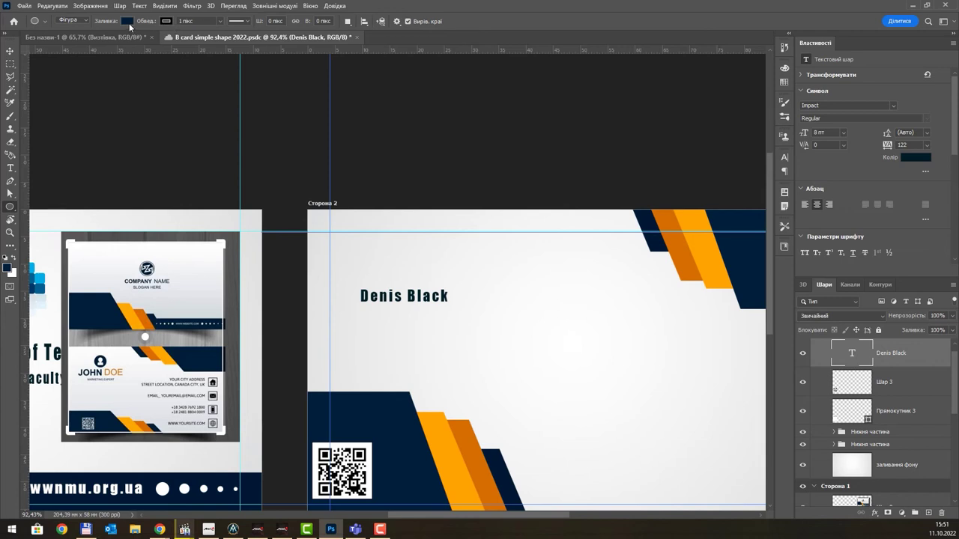
{"action": "left_click_drag", "start_coordinate": [391, 253], "coordinate": [424, 285]}
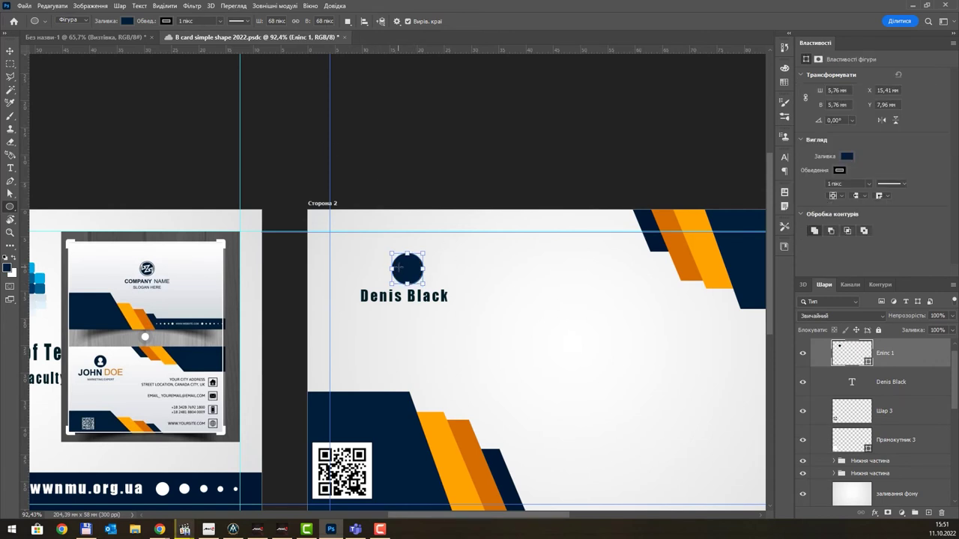
{"action": "scroll", "coordinate": [410, 265], "scroll_direction": "up", "scroll_amount": 2}
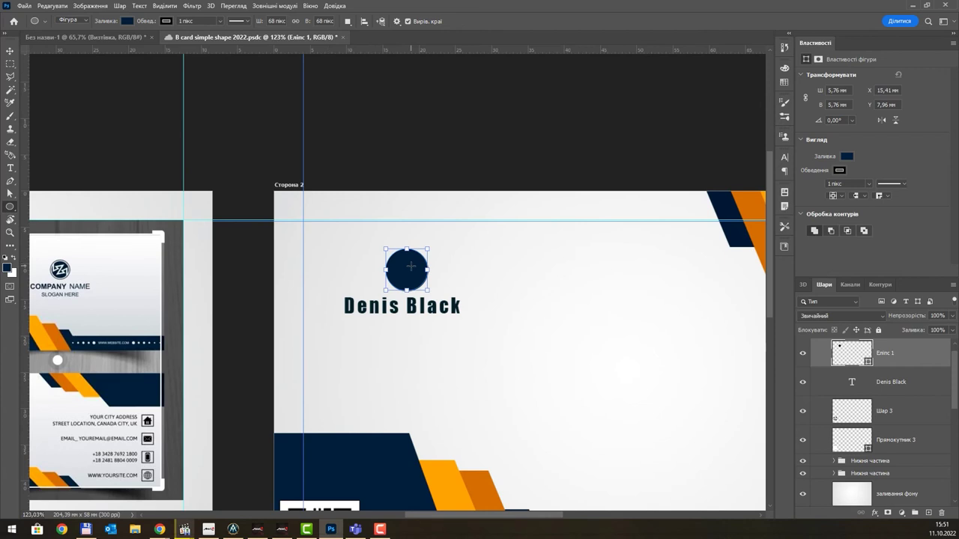
{"action": "scroll", "coordinate": [411, 266], "scroll_direction": "down", "scroll_amount": 2}
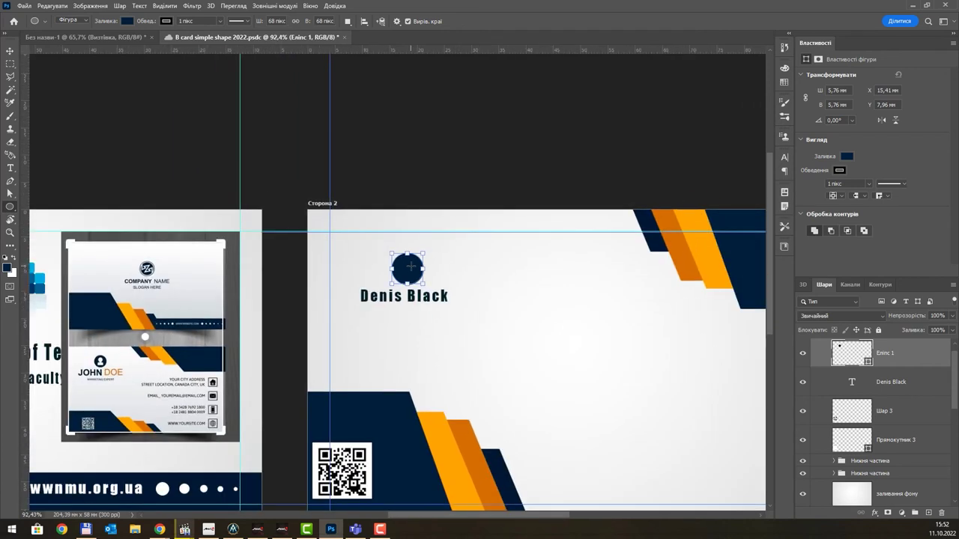
{"action": "scroll", "coordinate": [411, 266], "scroll_direction": "up", "scroll_amount": 1}
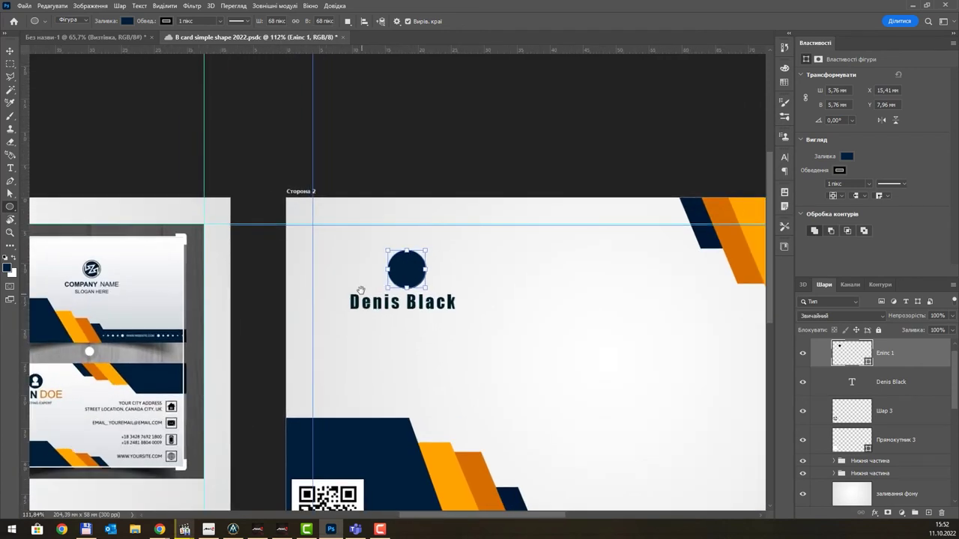
{"action": "scroll", "coordinate": [375, 286], "scroll_direction": "left", "scroll_amount": 2}
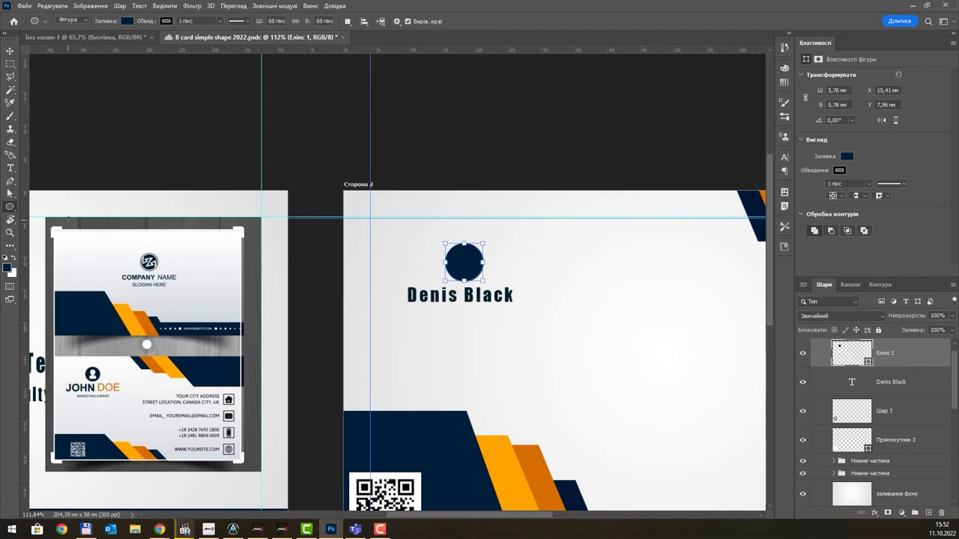
{"action": "right_click", "coordinate": [13, 210]}
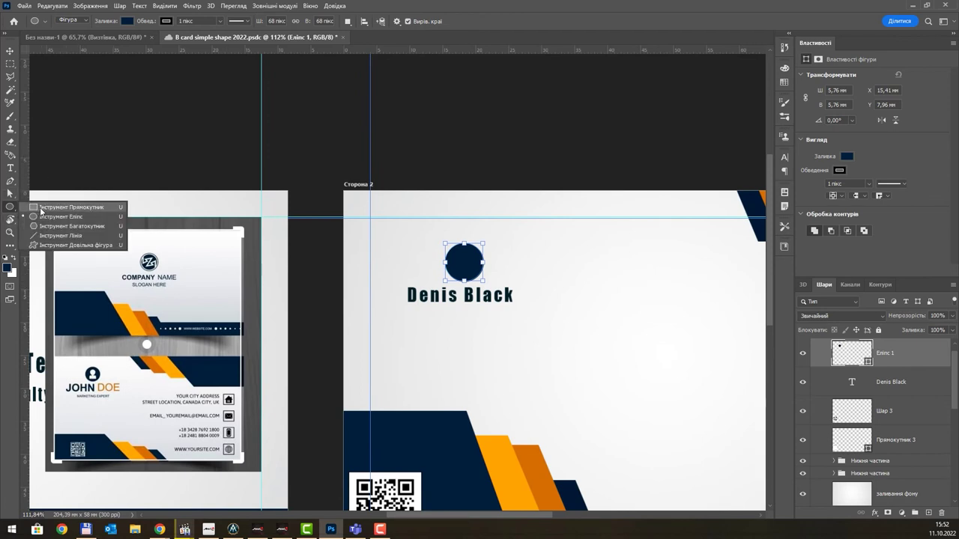
{"action": "left_click", "coordinate": [71, 206]}
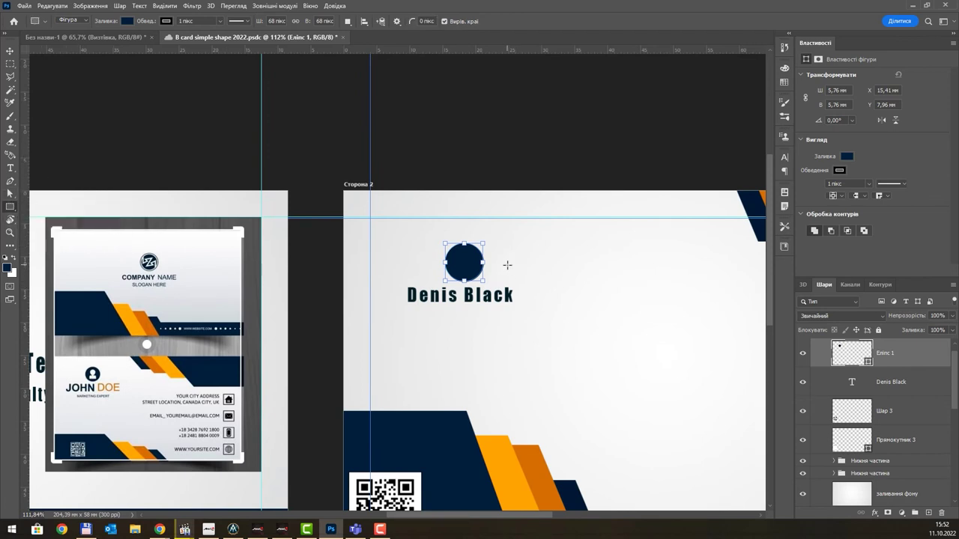
{"action": "left_click", "coordinate": [12, 258]}
{"action": "left_click", "coordinate": [14, 258]}
{"action": "left_click", "coordinate": [126, 21]}
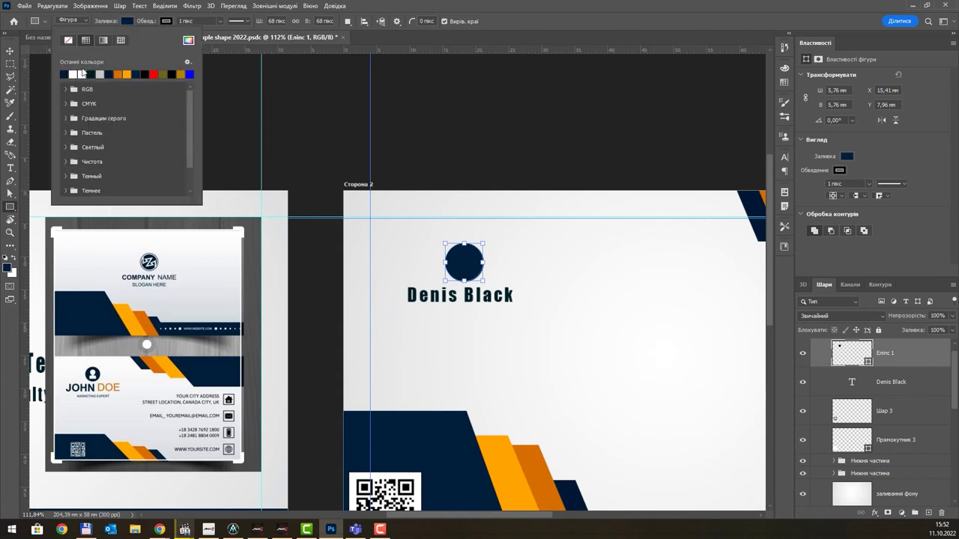
{"action": "left_click", "coordinate": [82, 73]}
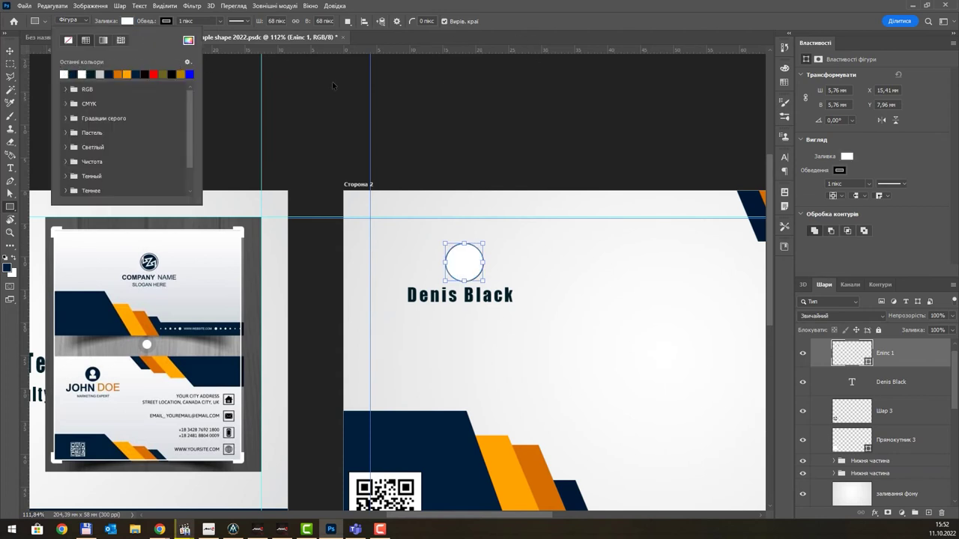
{"action": "left_click", "coordinate": [528, 25]}
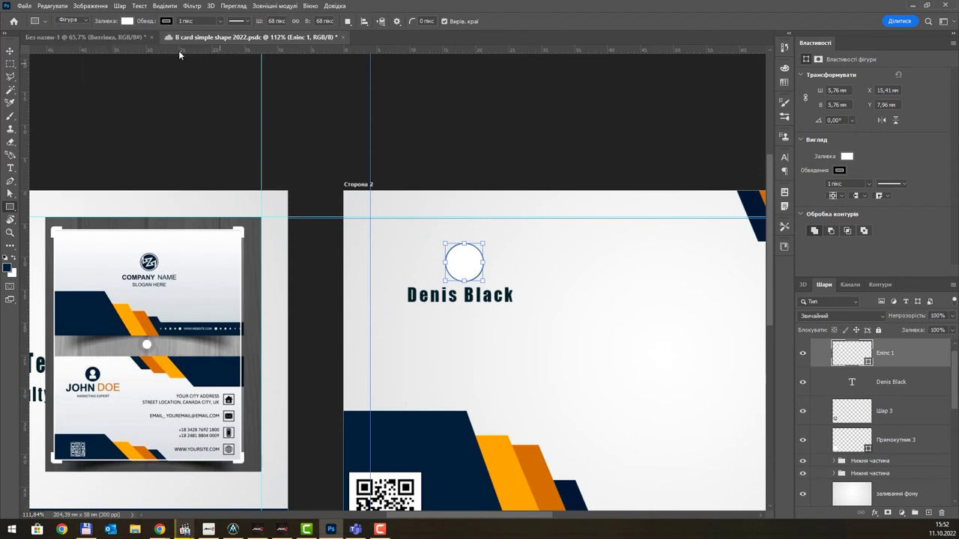
{"action": "key", "text": "ctrl+z"}
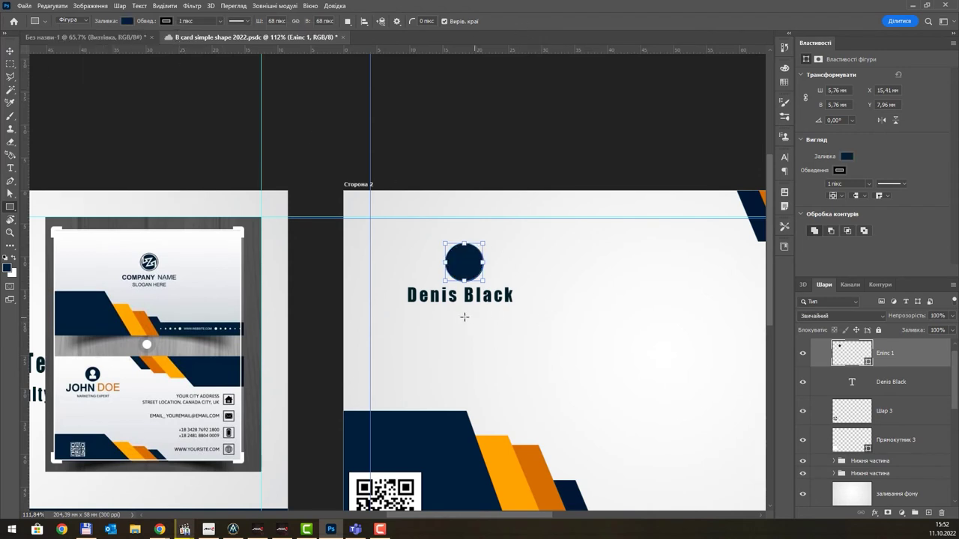
- Draw a rectangle and shrink it into the lower part of the navy circle
{"action": "left_click_drag", "start_coordinate": [455, 315], "coordinate": [493, 333]}
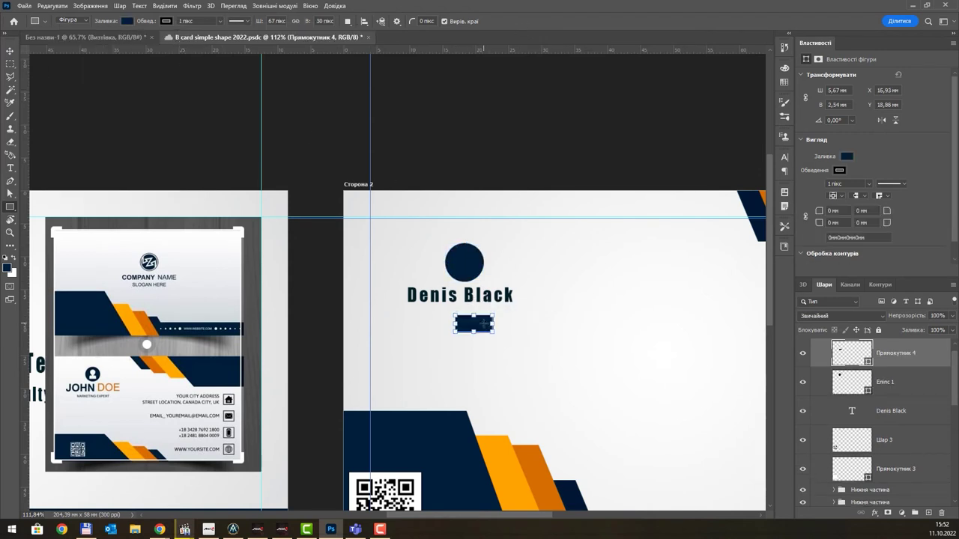
{"action": "left_click", "coordinate": [10, 51]}
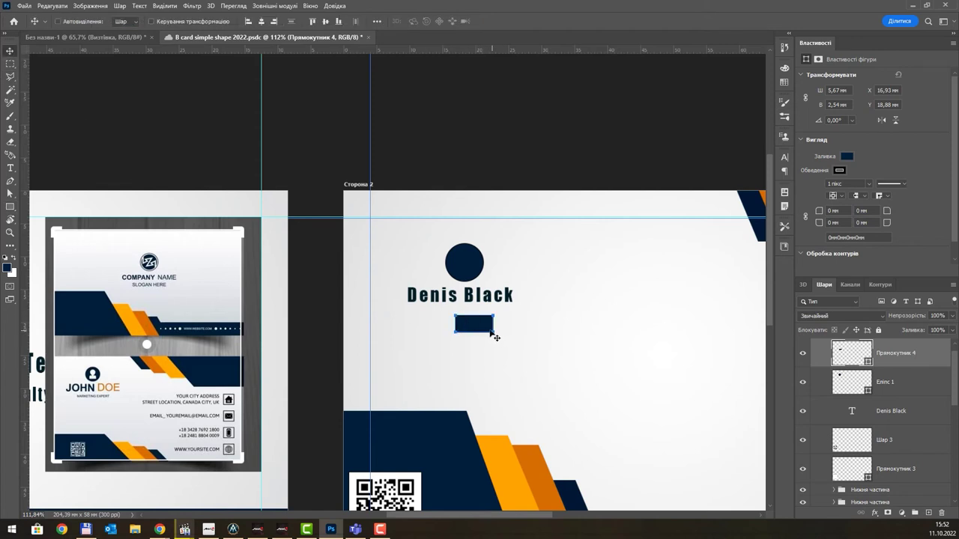
{"action": "key", "text": "ctrl+t"}
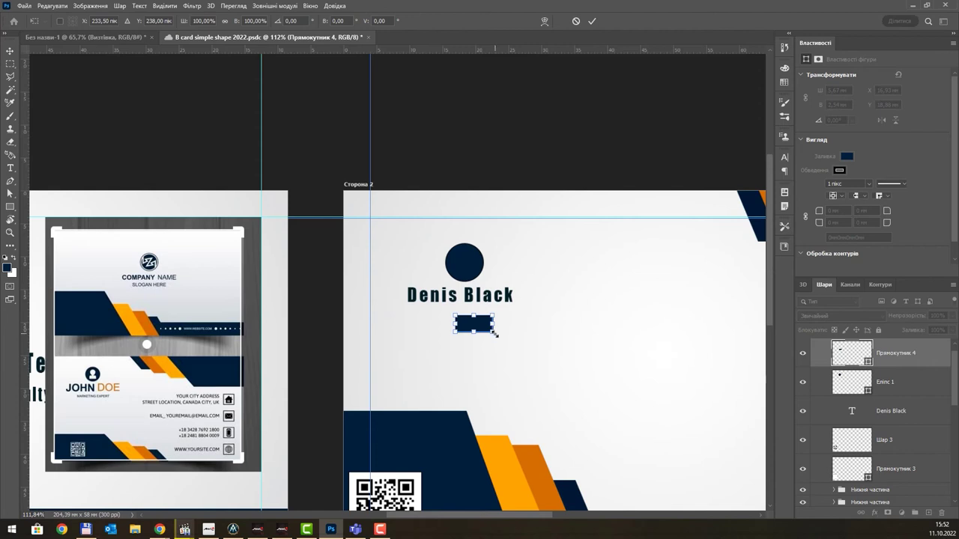
{"action": "left_click_drag", "start_coordinate": [494, 332], "coordinate": [471, 263]}
{"action": "scroll", "coordinate": [471, 264], "scroll_direction": "up", "scroll_amount": 5}
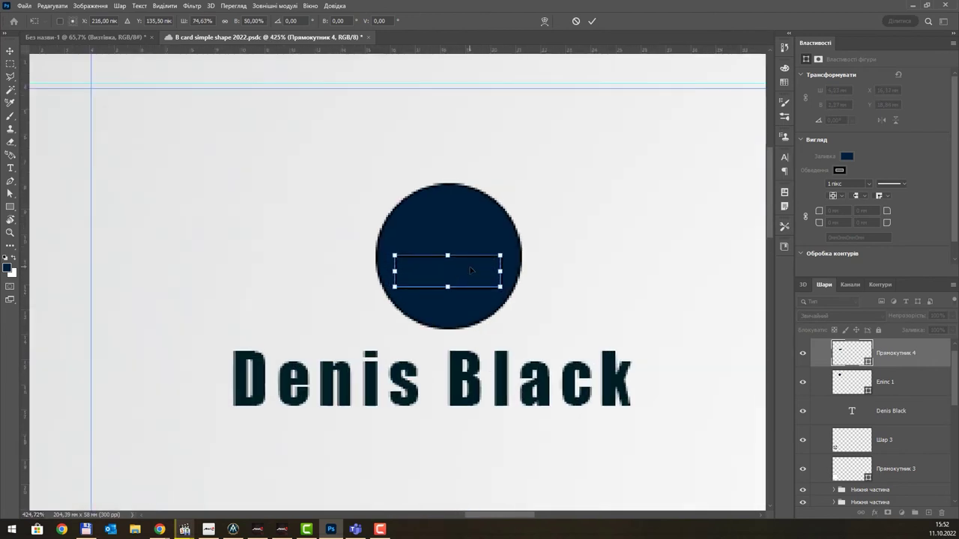
{"action": "scroll", "coordinate": [471, 271], "scroll_direction": "up", "scroll_amount": 2}
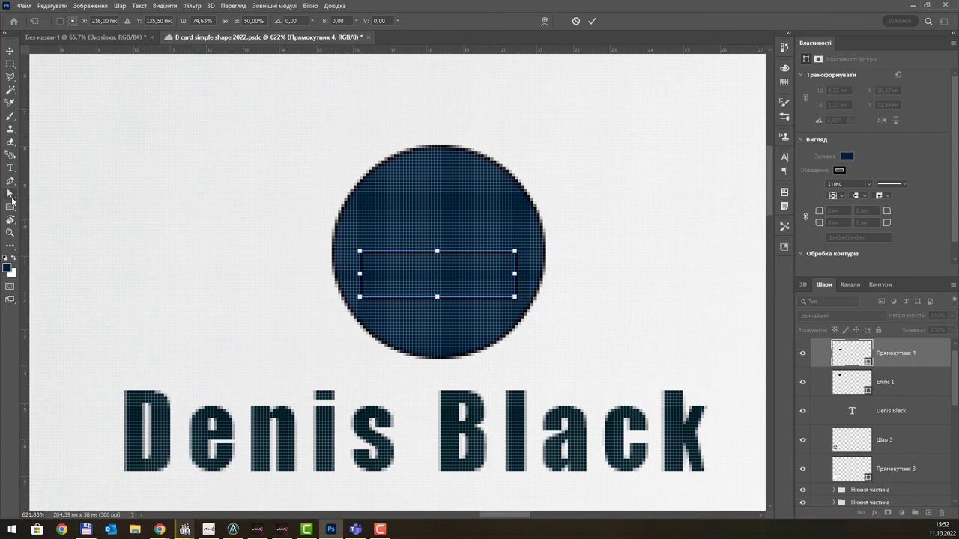
{"action": "left_click", "coordinate": [10, 207]}
- Make the bar white, 41 px wide and centred, then draw a small white circle above
{"action": "left_click", "coordinate": [130, 21]}
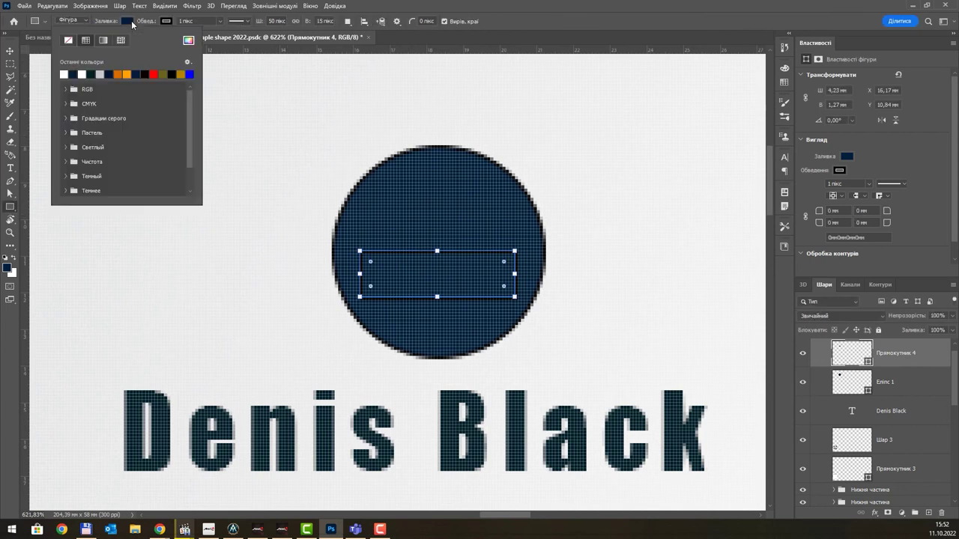
{"action": "left_click", "coordinate": [64, 74]}
{"action": "left_click", "coordinate": [532, 22]}
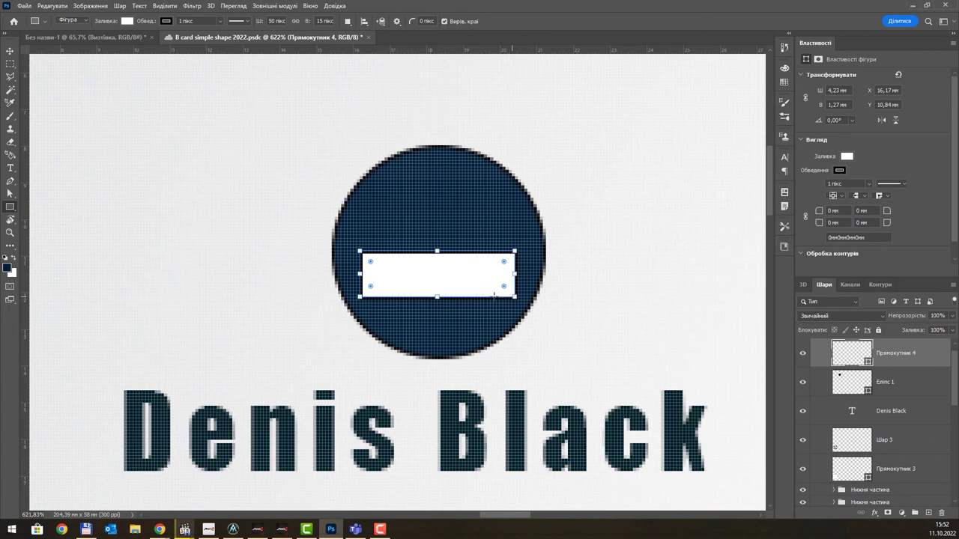
{"action": "left_click_drag", "start_coordinate": [511, 272], "coordinate": [487, 273]}
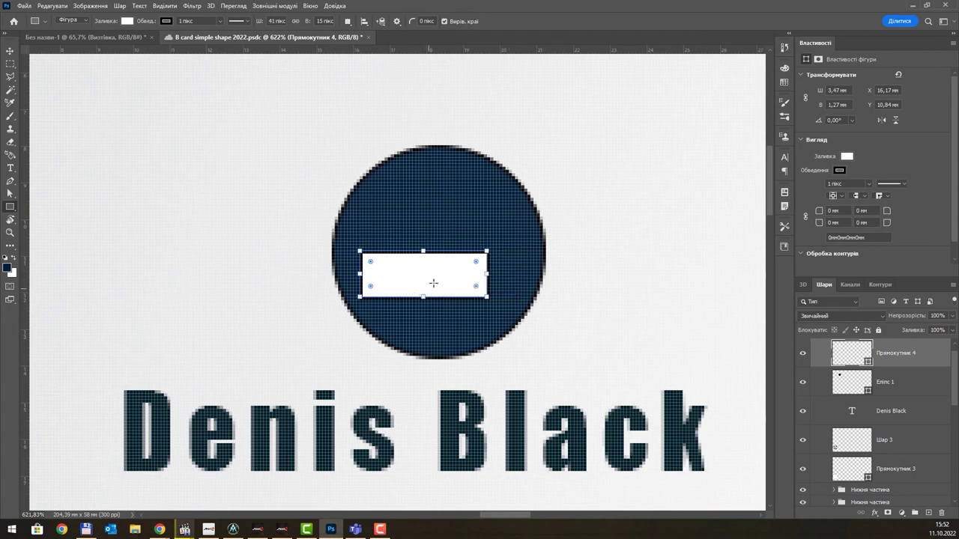
{"action": "left_click", "coordinate": [10, 51]}
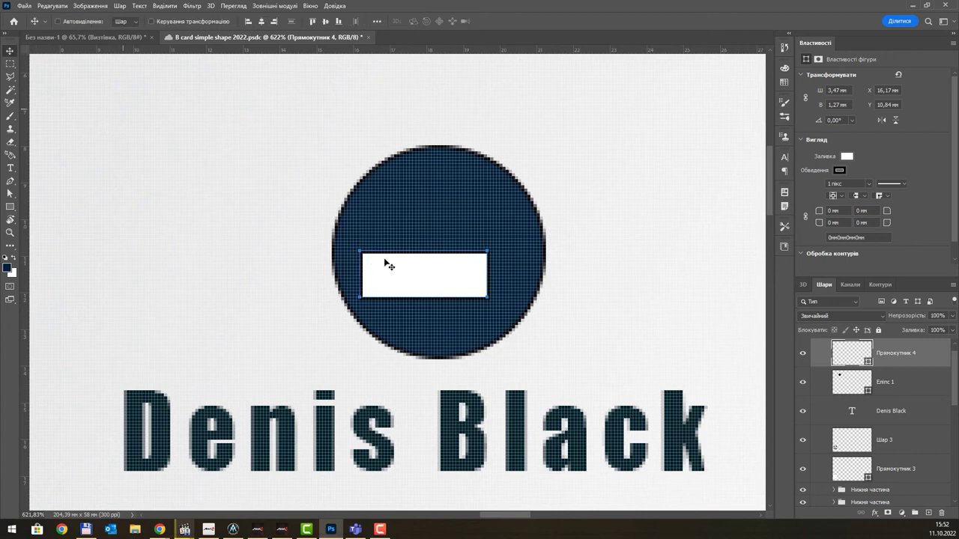
{"action": "left_click_drag", "start_coordinate": [424, 280], "coordinate": [444, 279]}
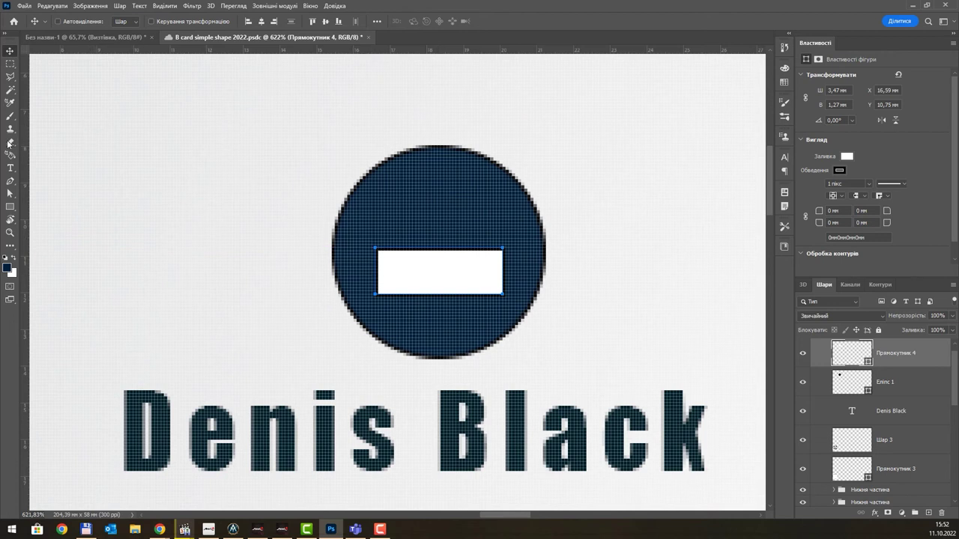
{"action": "left_click_drag", "start_coordinate": [14, 207], "coordinate": [47, 219]}
{"action": "left_click_drag", "start_coordinate": [404, 186], "coordinate": [434, 216]}
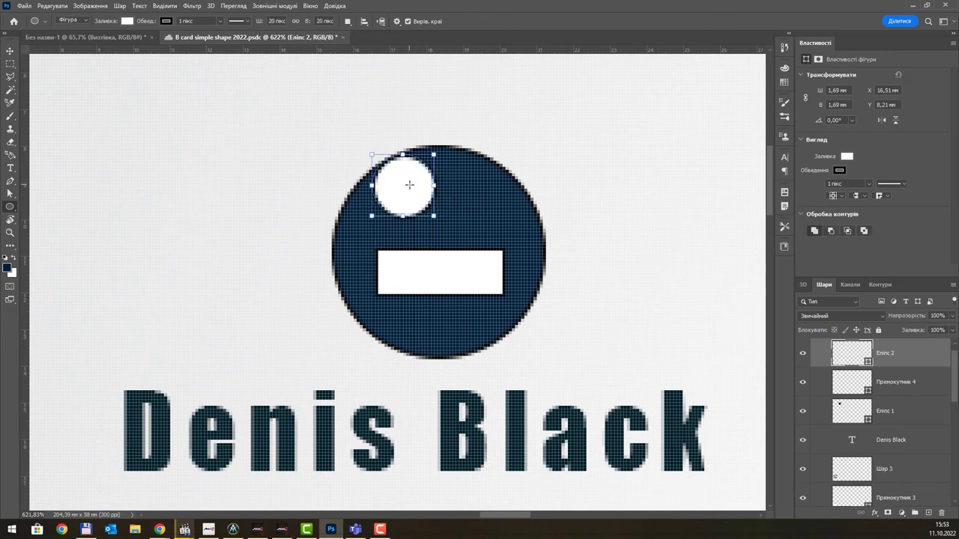
- Centre the small white circle above the bar and draw a thin rectangle neck between them
{"action": "key", "text": "v"}
{"action": "left_click_drag", "start_coordinate": [411, 188], "coordinate": [442, 208]}
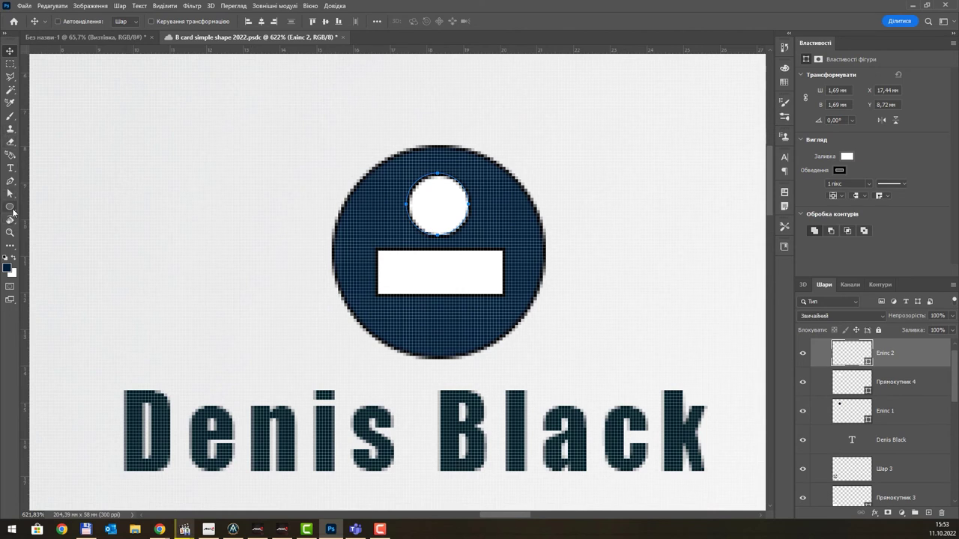
{"action": "left_click", "coordinate": [10, 206]}
{"action": "right_click", "coordinate": [9, 206]}
{"action": "left_click", "coordinate": [65, 214]}
{"action": "key", "text": "shift+u"}
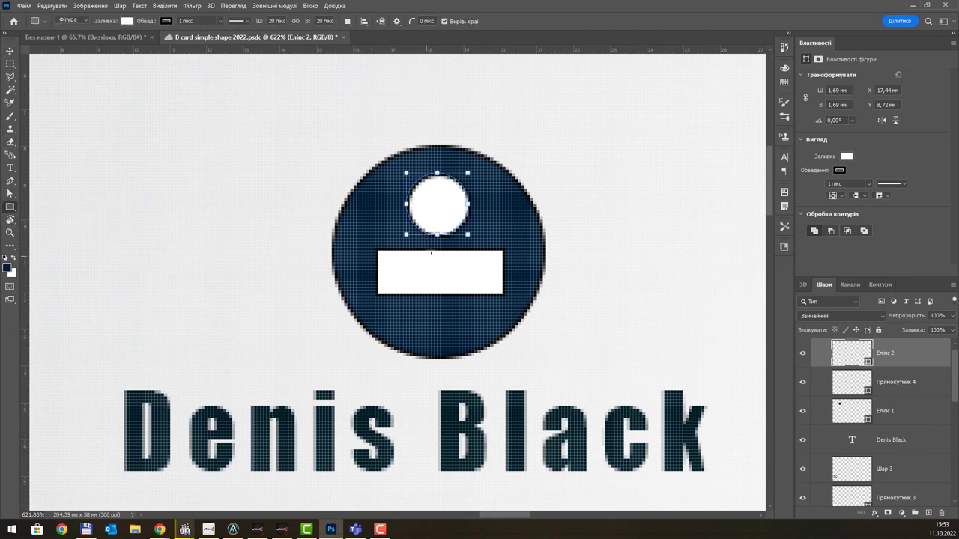
{"action": "left_click_drag", "start_coordinate": [424, 226], "coordinate": [454, 262]}
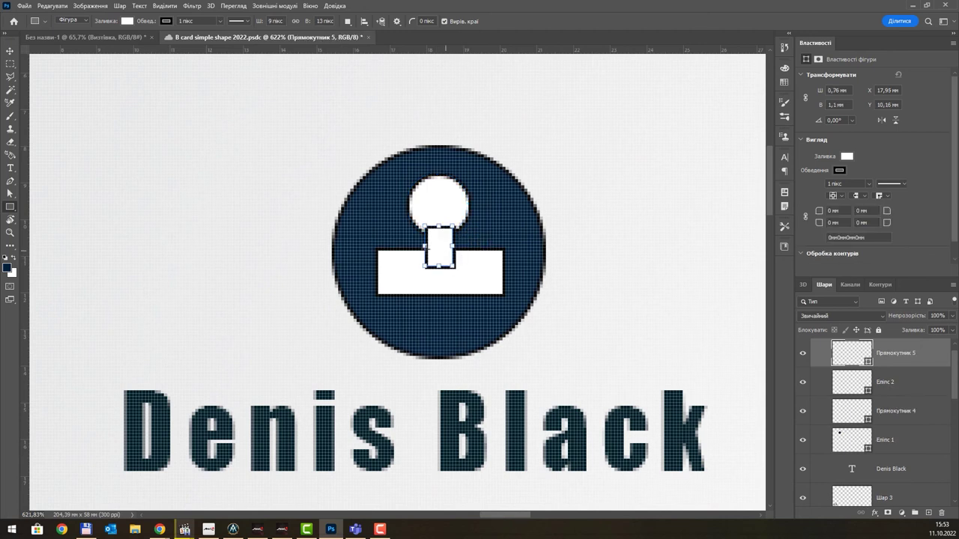
- Remove the outlines from the neck, Еліпс 2 and Прямокутник 4, then merge them
{"action": "left_click", "coordinate": [169, 22]}
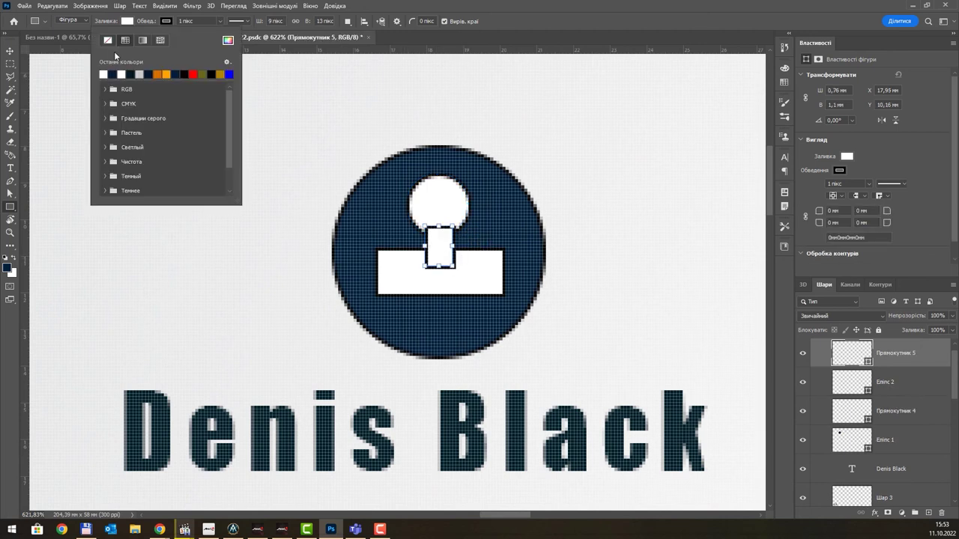
{"action": "left_click", "coordinate": [111, 41]}
{"action": "left_click", "coordinate": [841, 381]}
{"action": "left_click", "coordinate": [841, 381]}
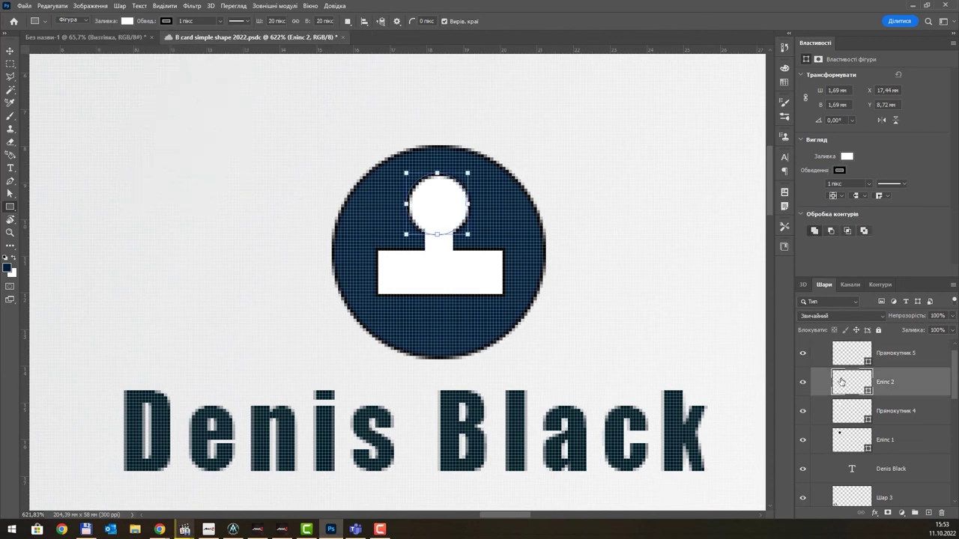
{"action": "left_click", "coordinate": [843, 171]}
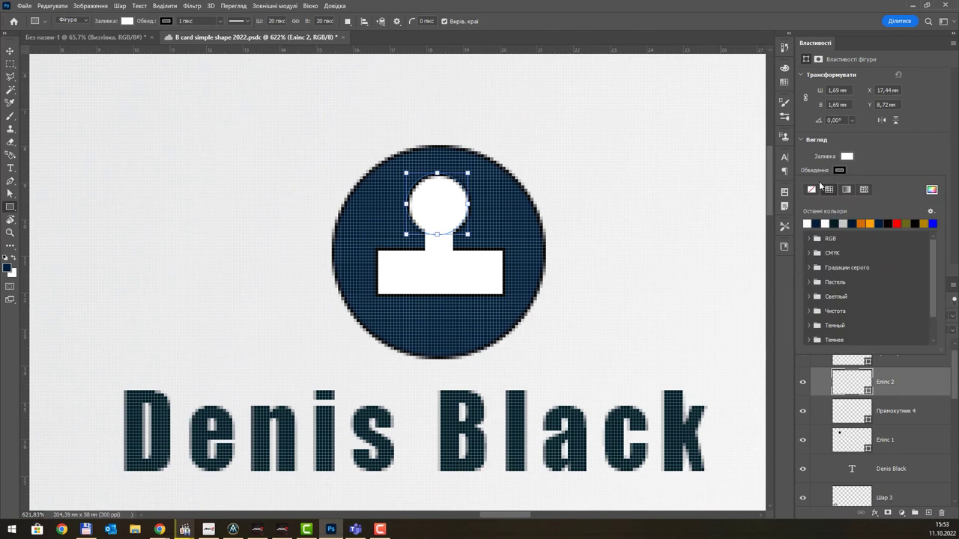
{"action": "left_click", "coordinate": [814, 190]}
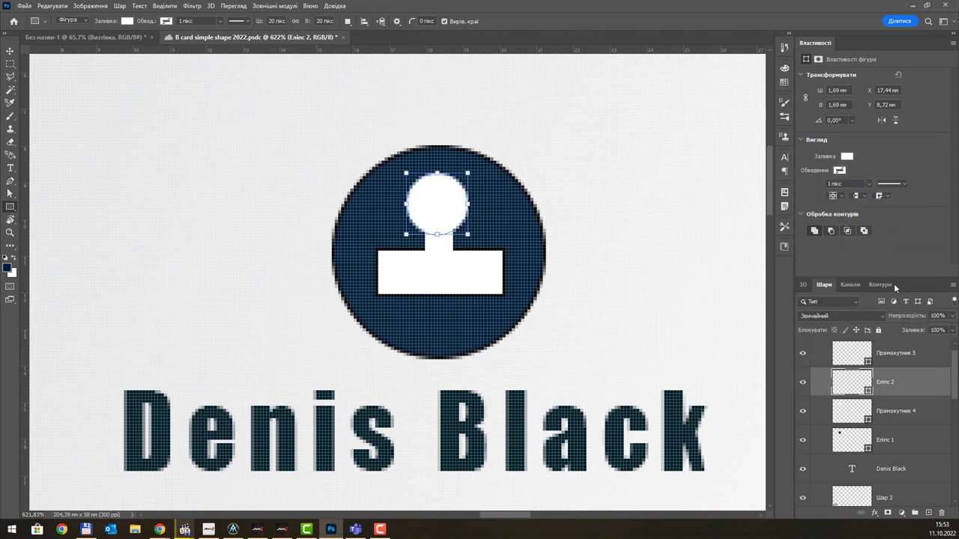
{"action": "left_click", "coordinate": [850, 415]}
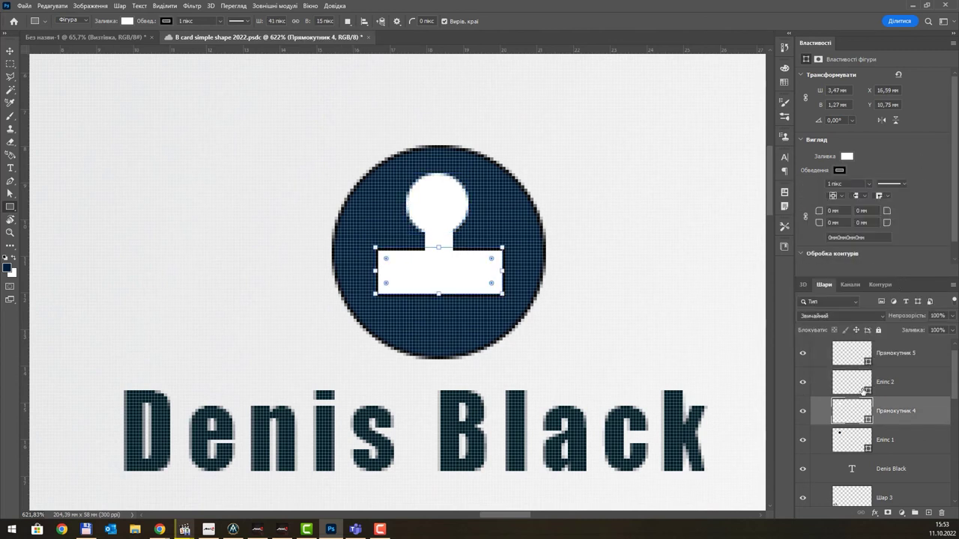
{"action": "left_click", "coordinate": [839, 170]}
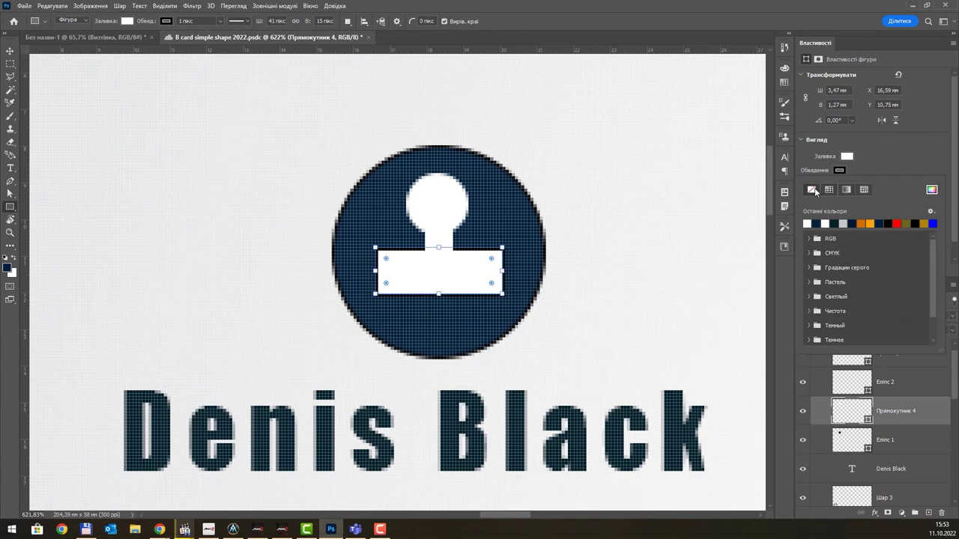
{"action": "left_click", "coordinate": [816, 186]}
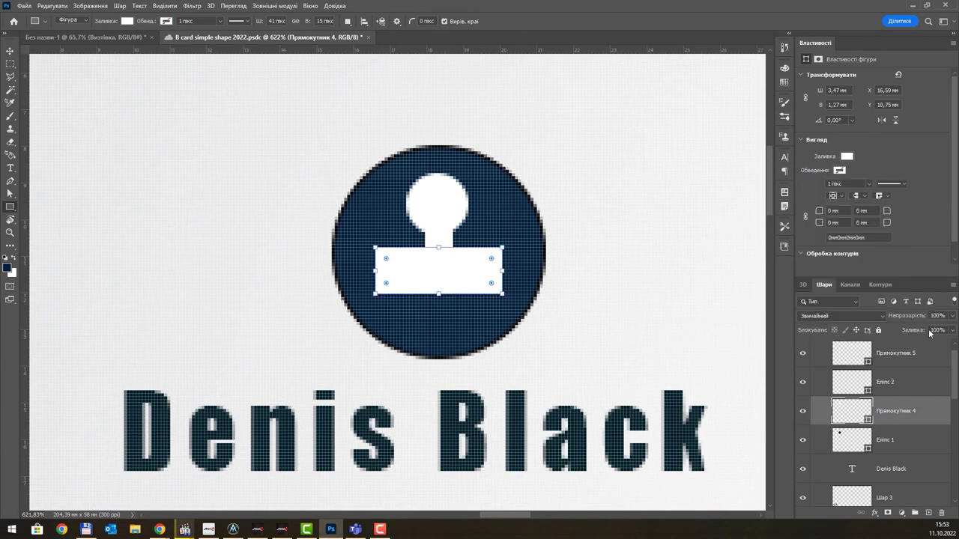
{"action": "left_click", "coordinate": [906, 359], "text": "shift"}
- Merge the person icon shapes into one layer and name it 'man'
{"action": "key", "text": "ctrl+e"}
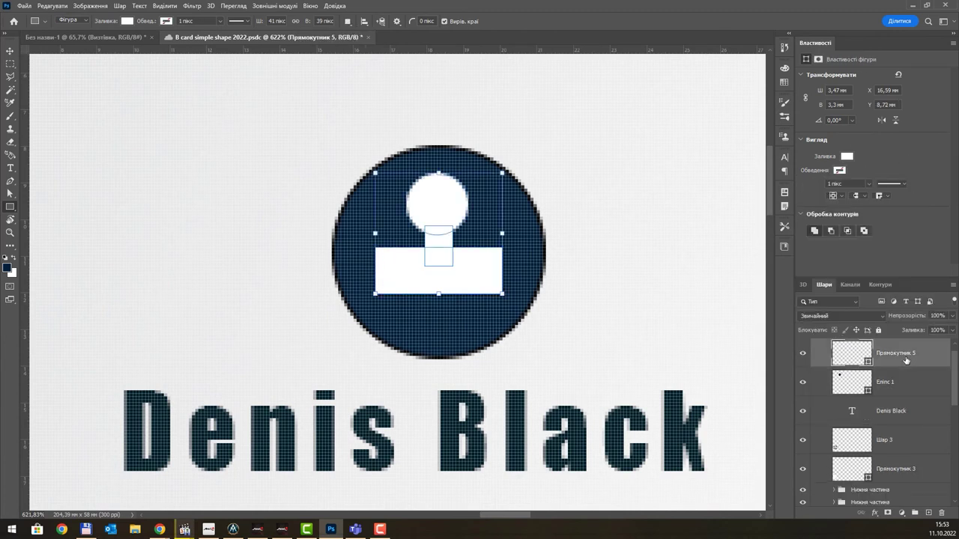
{"action": "double_click", "coordinate": [895, 353]}
{"action": "type", "text": "man"}
{"action": "key", "text": "Return"}
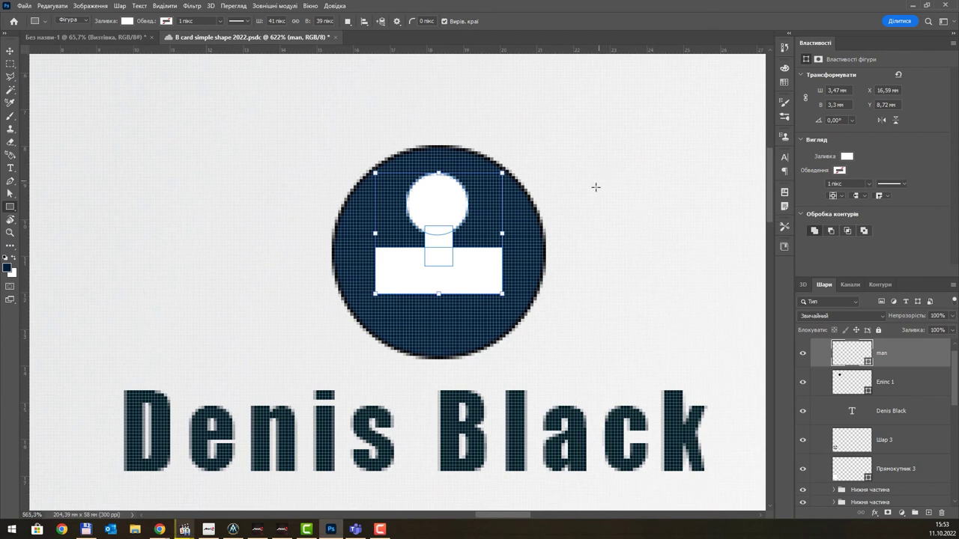
{"action": "scroll", "coordinate": [596, 187], "scroll_direction": "down", "scroll_amount": 5}
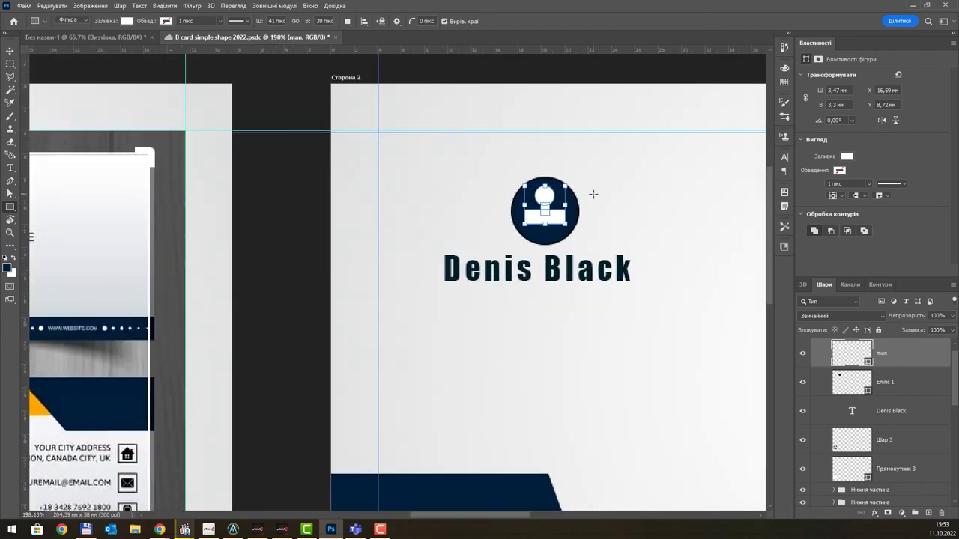
{"action": "scroll", "coordinate": [593, 194], "scroll_direction": "down", "scroll_amount": 1}
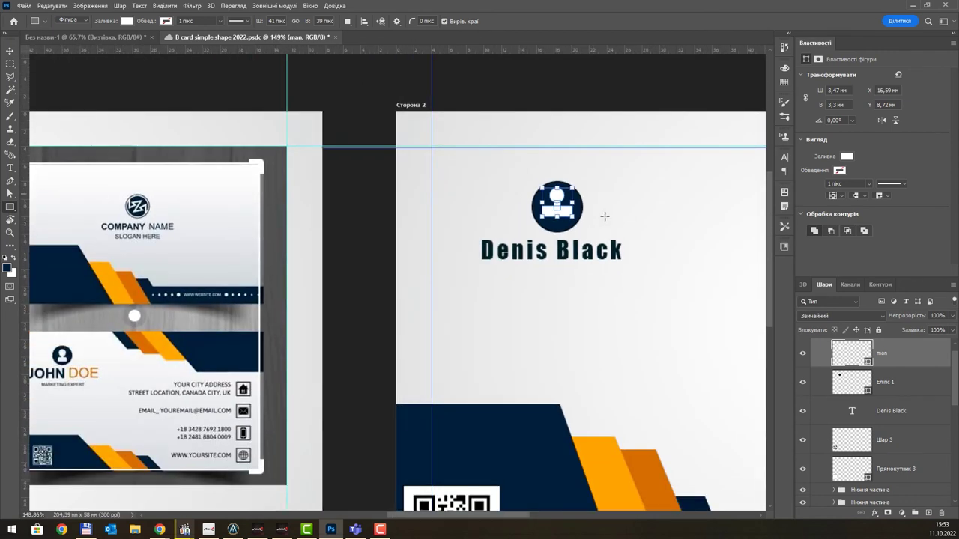
{"action": "left_click", "coordinate": [561, 247]}
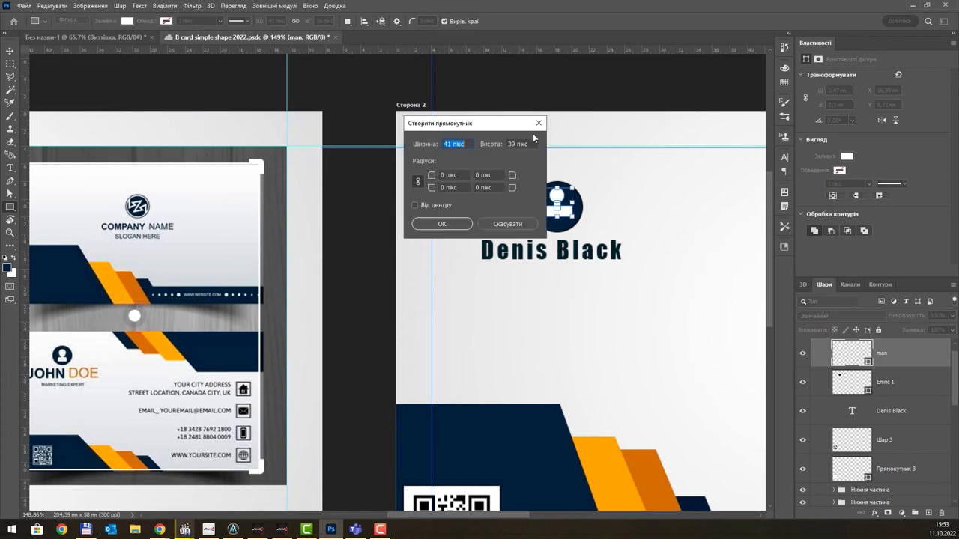
{"action": "key", "text": "Escape"}
- Narrow the icon's white base rectangle by moving both side edges inward, forming a bust
{"action": "left_click", "coordinate": [9, 50]}
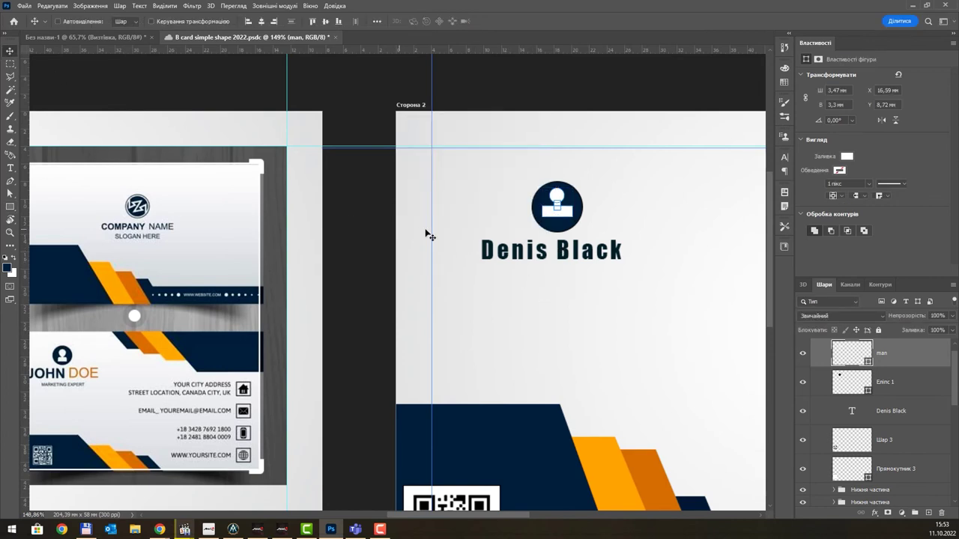
{"action": "scroll", "coordinate": [359, 244], "scroll_direction": "down", "scroll_amount": 3}
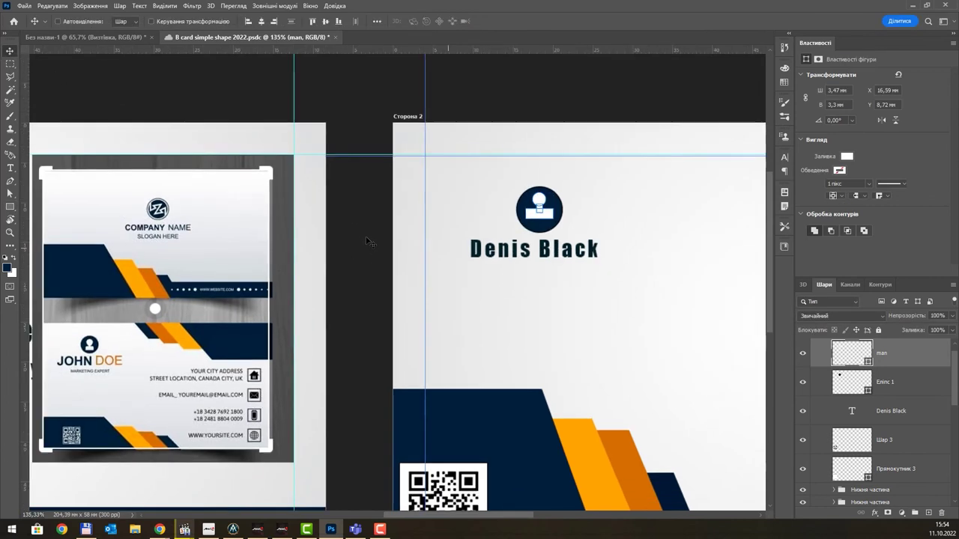
{"action": "scroll", "coordinate": [177, 353], "scroll_direction": "up", "scroll_amount": 4}
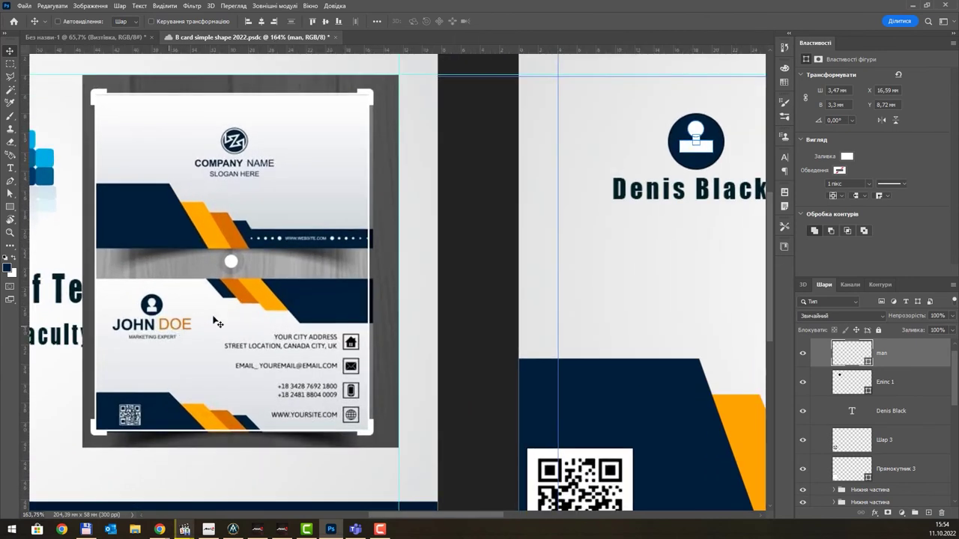
{"action": "left_click_drag", "start_coordinate": [642, 294], "coordinate": [578, 320]}
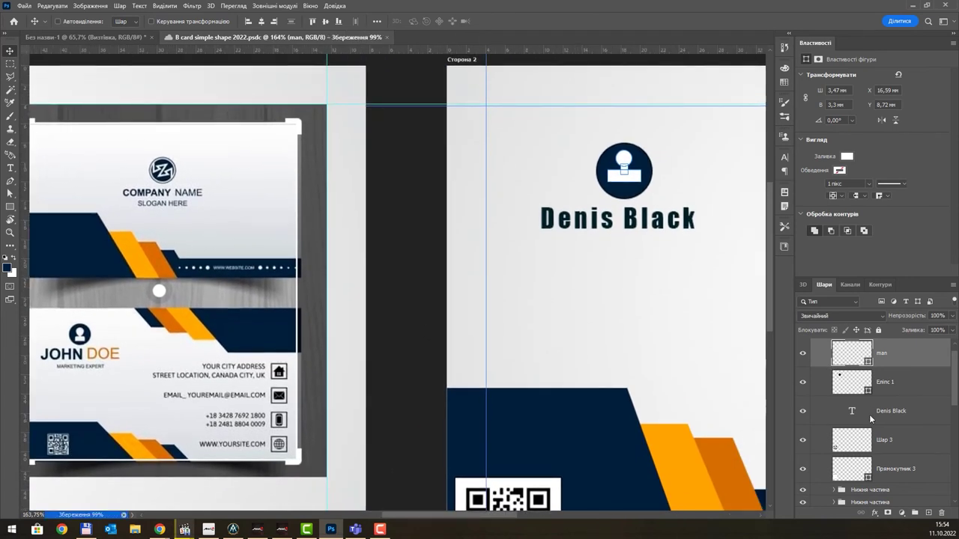
{"action": "left_click", "coordinate": [898, 391]}
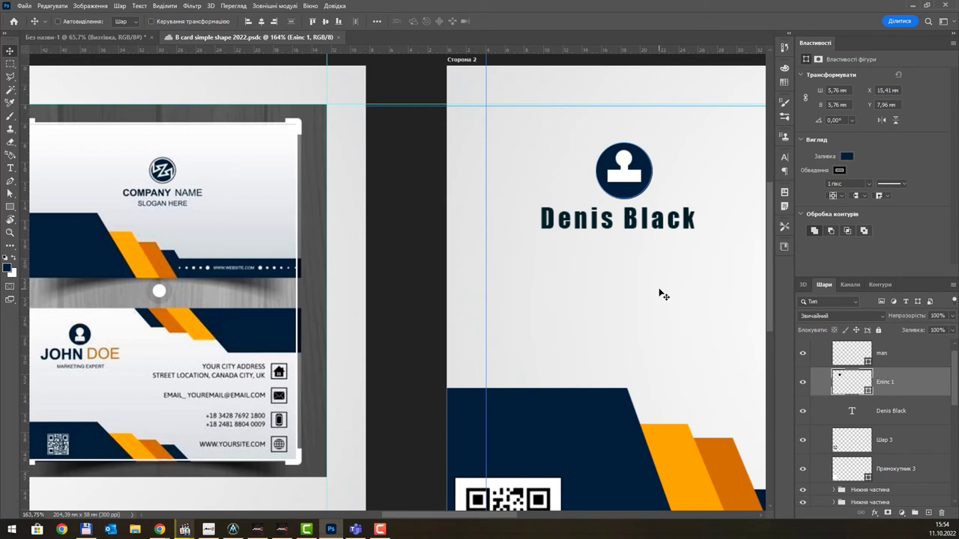
{"action": "left_click", "coordinate": [910, 360]}
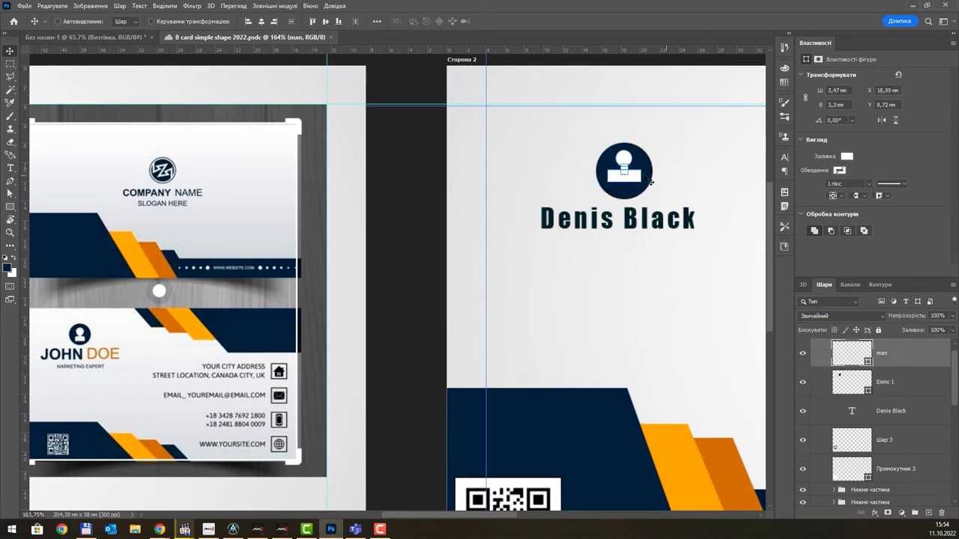
{"action": "scroll", "coordinate": [650, 181], "scroll_direction": "up", "scroll_amount": 5}
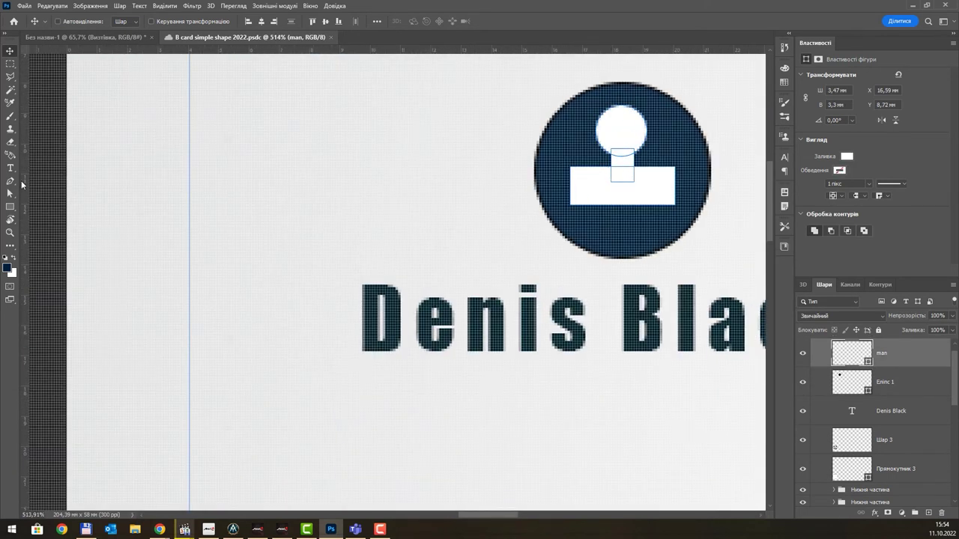
{"action": "left_click", "coordinate": [9, 193]}
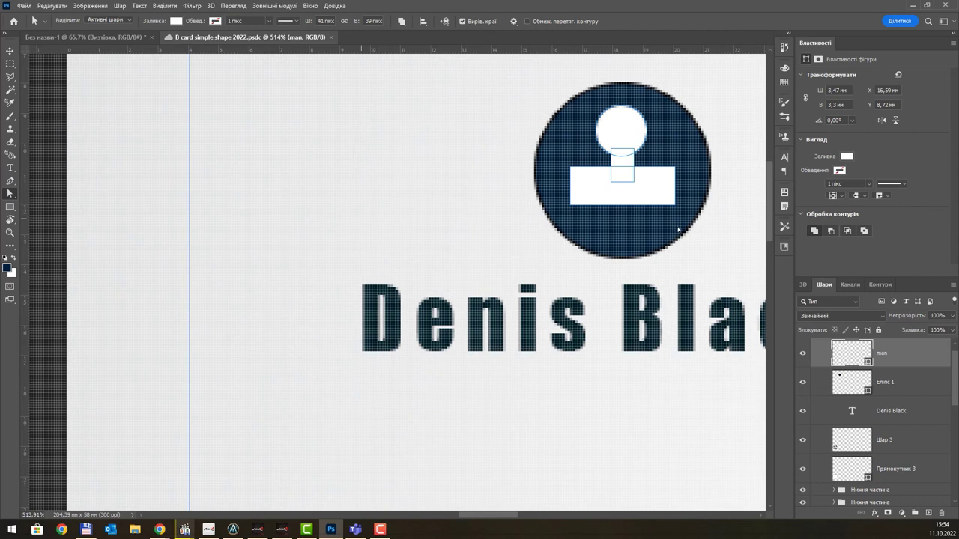
{"action": "left_click", "coordinate": [570, 171]}
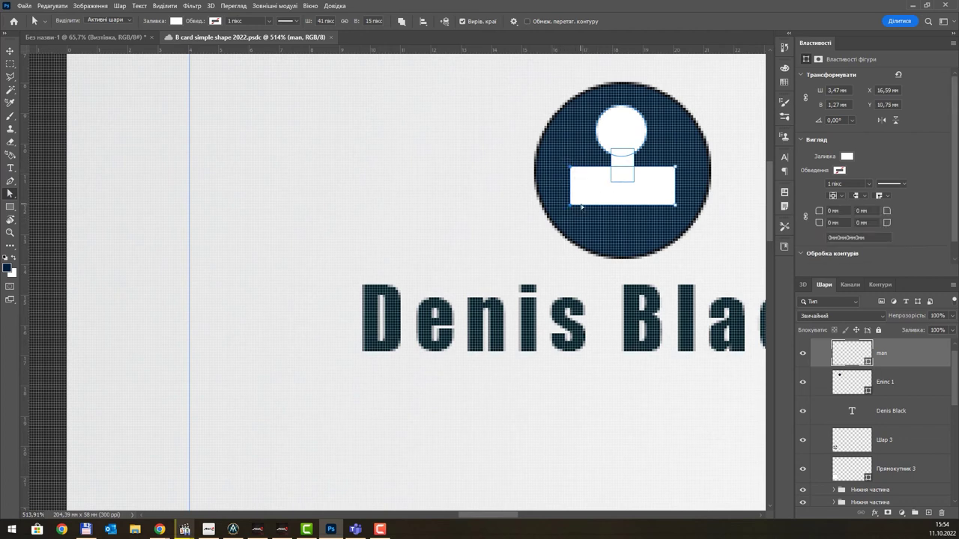
{"action": "key", "text": "Right"}
{"action": "key", "text": "Right"}
{"action": "key", "text": "Right"}
{"action": "key", "text": "Right"}
{"action": "key", "text": "Right"}
{"action": "key", "text": "Right"}
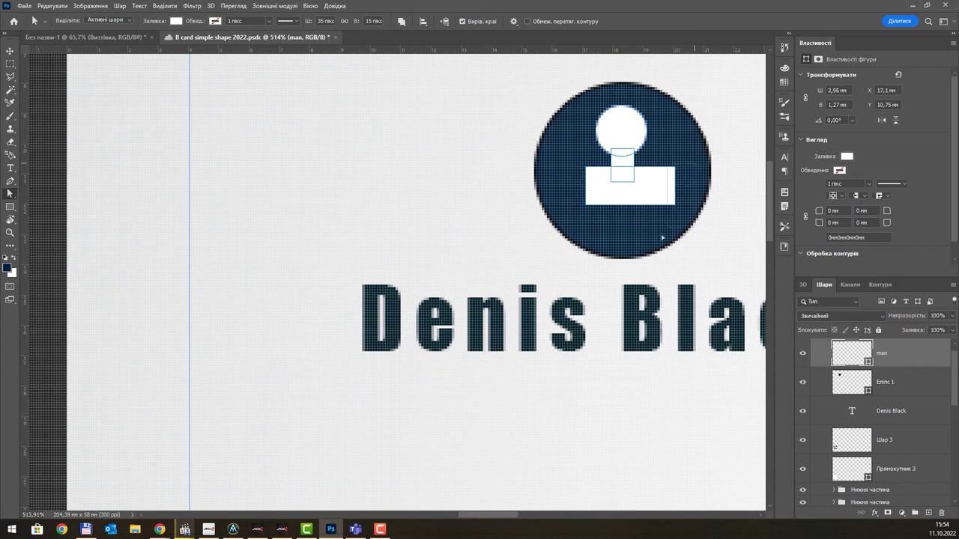
{"action": "key", "text": "Left"}
{"action": "key", "text": "Left"}
{"action": "key", "text": "Left"}
{"action": "key", "text": "Left"}
{"action": "key", "text": "Left"}
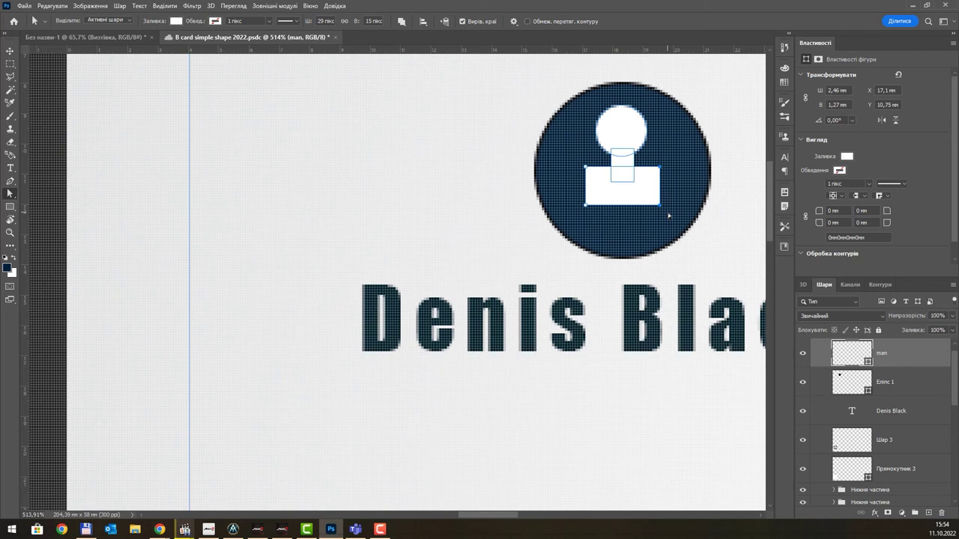
- Select the Еліпс 1 layer, then the name text layer with the Move tool
{"action": "left_click", "coordinate": [903, 392]}
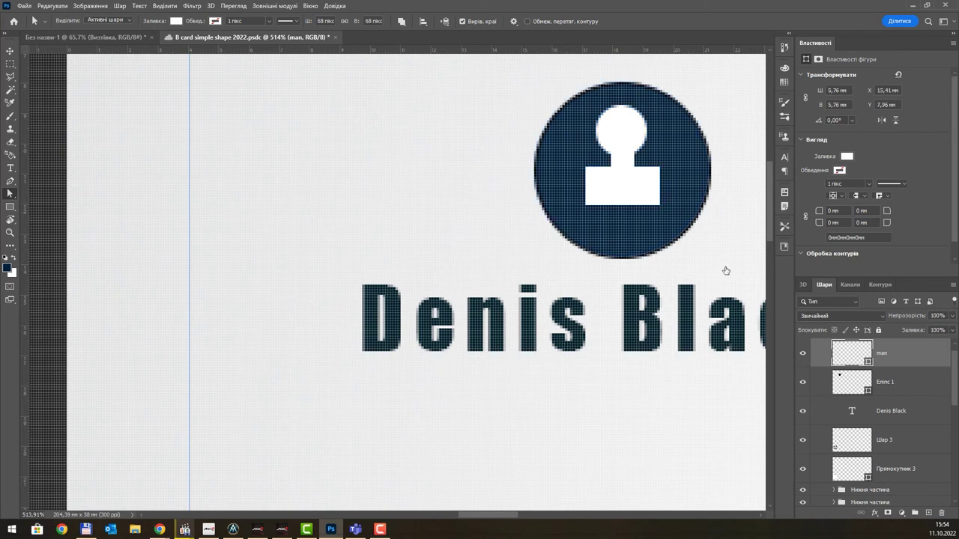
{"action": "scroll", "coordinate": [621, 215], "scroll_direction": "down", "scroll_amount": 5}
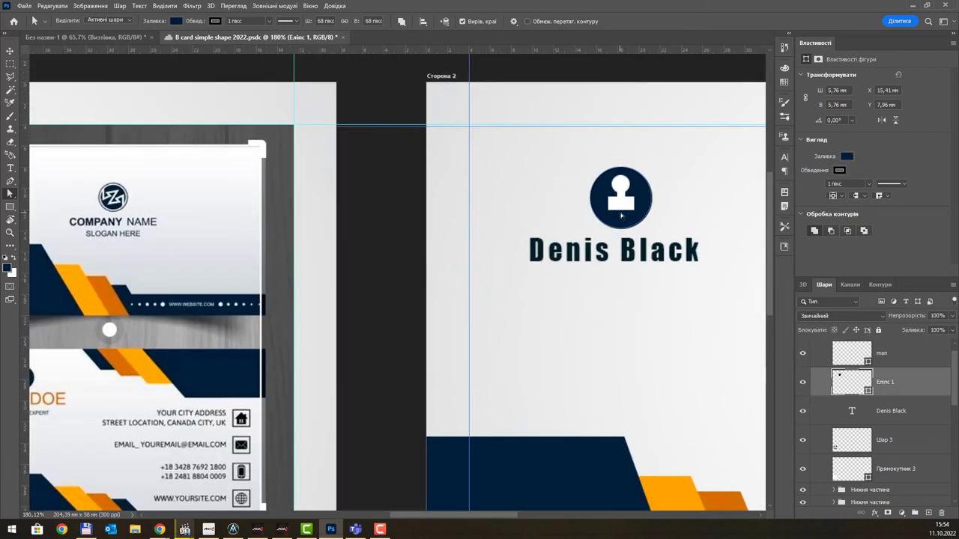
{"action": "scroll", "coordinate": [621, 215], "scroll_direction": "down", "scroll_amount": 4}
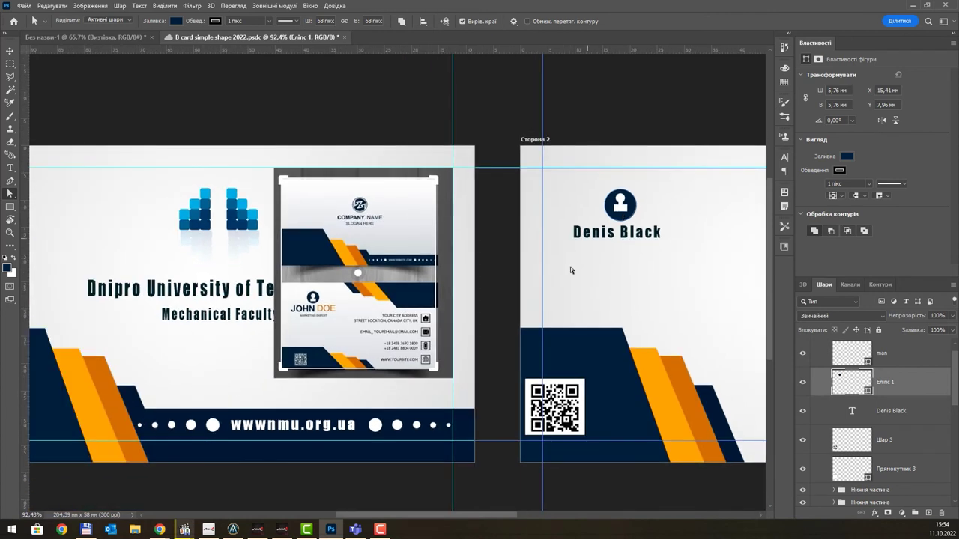
{"action": "scroll", "coordinate": [451, 277], "scroll_direction": "up", "scroll_amount": 1}
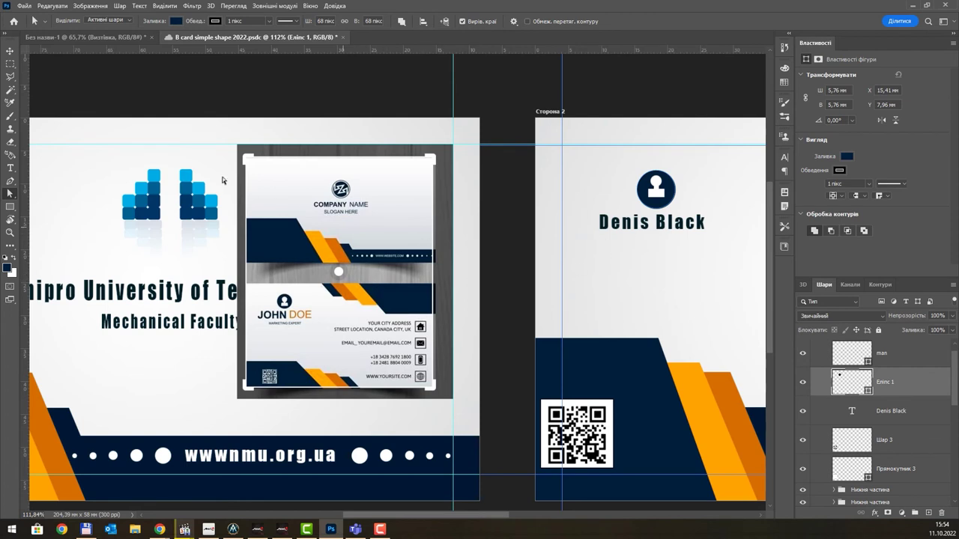
{"action": "key", "text": "v"}
{"action": "left_click", "coordinate": [638, 226]}
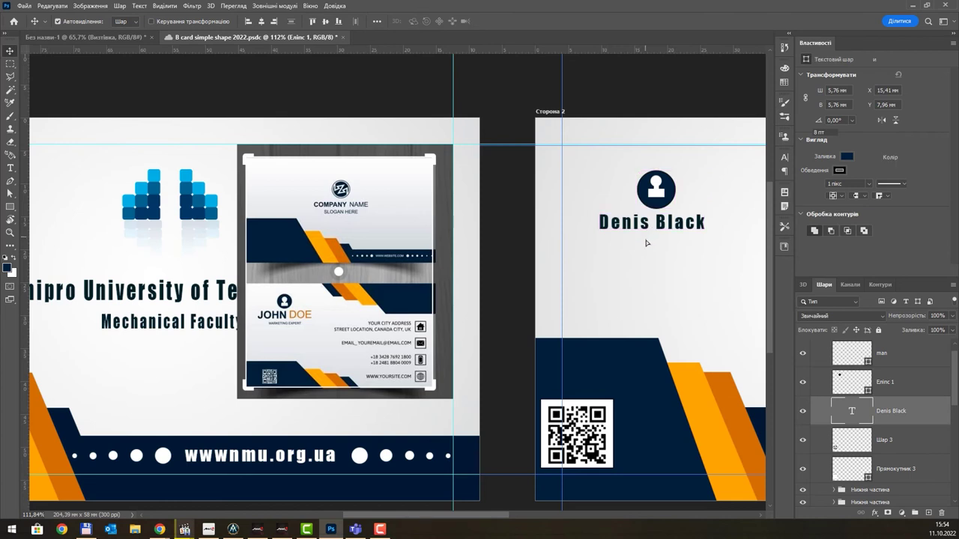
- Duplicate the name line below itself, retype it as 'Student' and set it to 6 pt
{"action": "left_click_drag", "start_coordinate": [646, 226], "coordinate": [645, 242], "text": "alt"}
{"action": "double_click", "coordinate": [647, 242]}
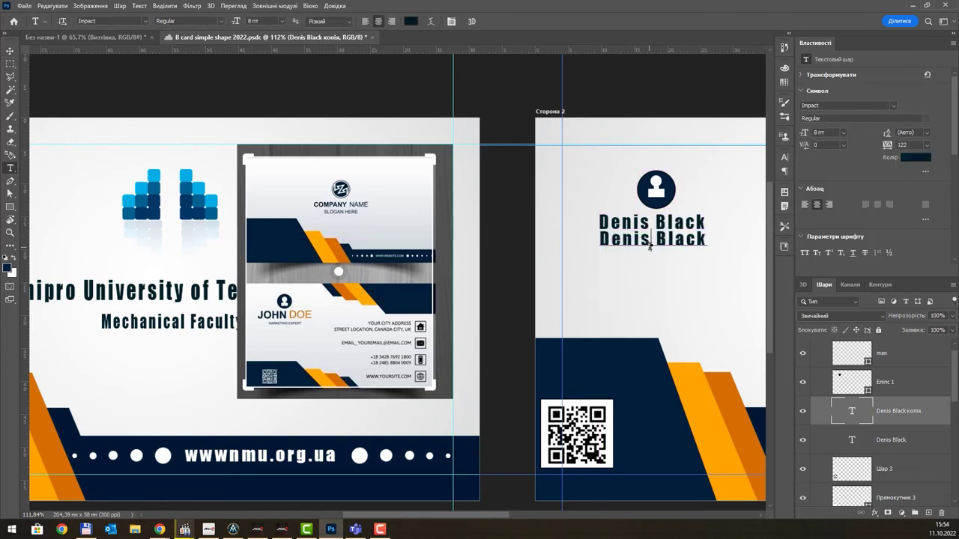
{"action": "left_click", "coordinate": [650, 247]}
{"action": "key", "text": "ctrl+a"}
{"action": "type", "text": "Student"}
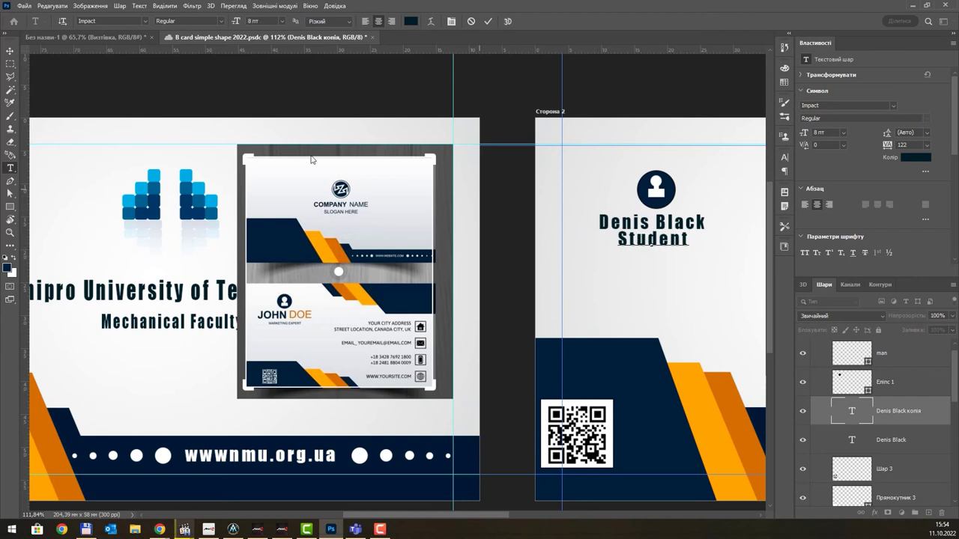
{"action": "left_click", "coordinate": [11, 51]}
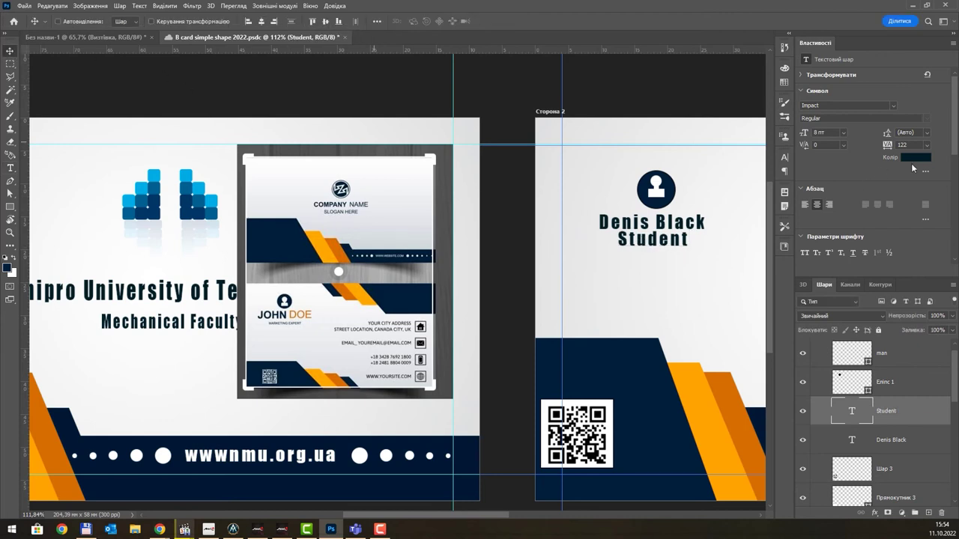
{"action": "left_click", "coordinate": [842, 134]}
{"action": "left_click", "coordinate": [842, 155]}
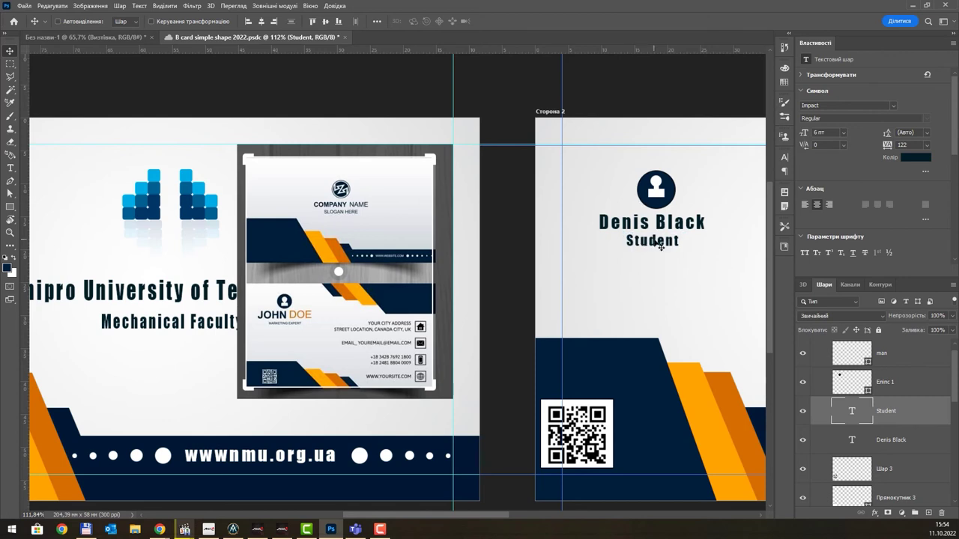
- Recolour the surname orange, sampled from the card's stripes
{"action": "left_click_drag", "start_coordinate": [698, 237], "coordinate": [598, 256]}
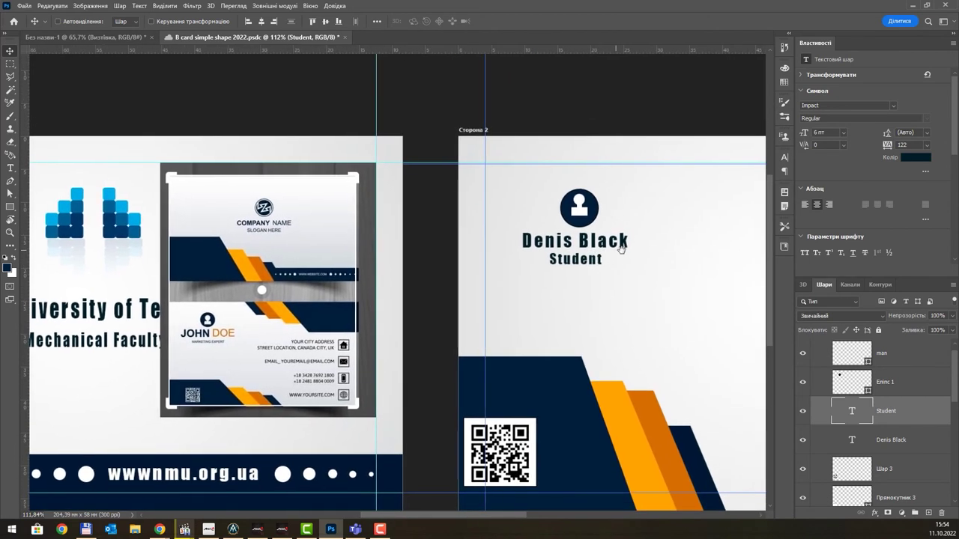
{"action": "key", "text": "t"}
{"action": "left_click", "coordinate": [575, 240]}
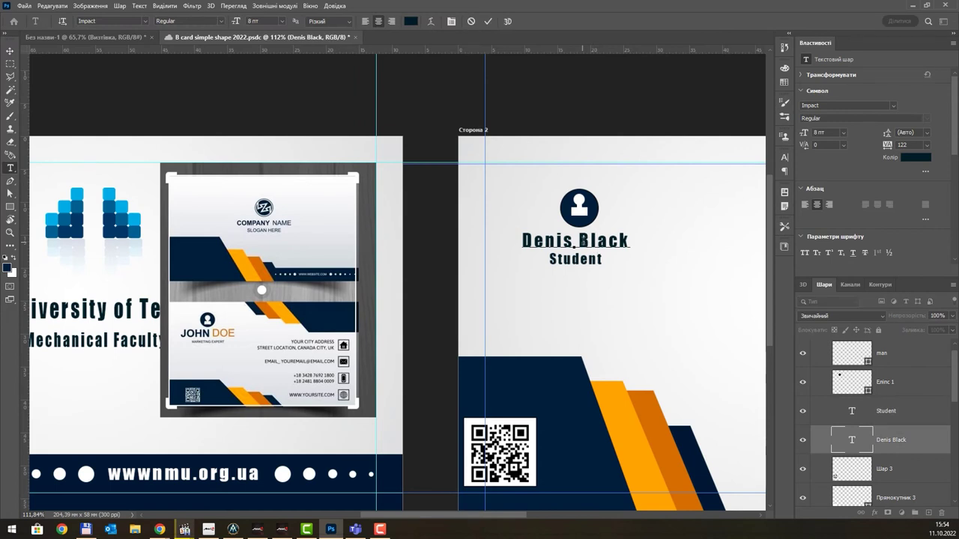
{"action": "left_click_drag", "start_coordinate": [578, 240], "coordinate": [698, 242]}
{"action": "left_click", "coordinate": [912, 157]}
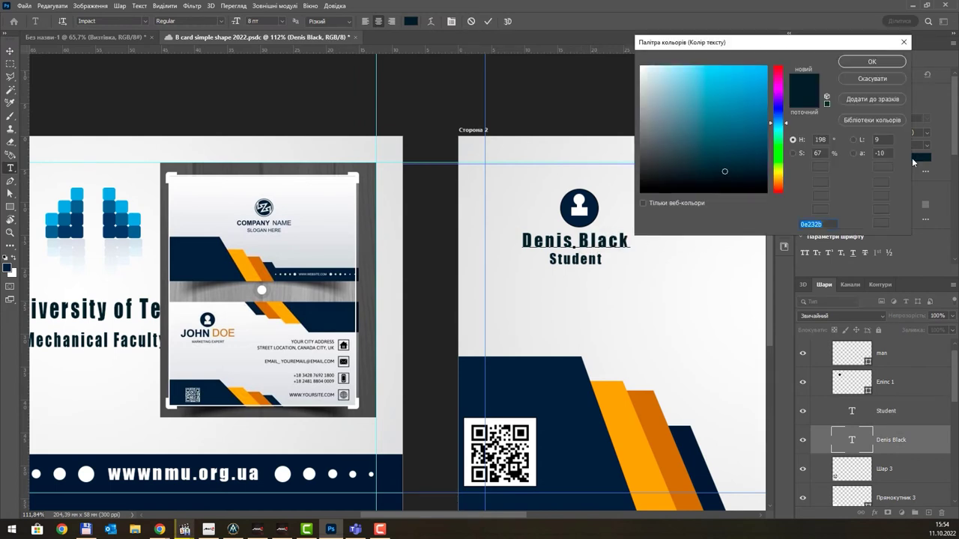
{"action": "left_click", "coordinate": [661, 389]}
{"action": "left_click", "coordinate": [871, 61]}
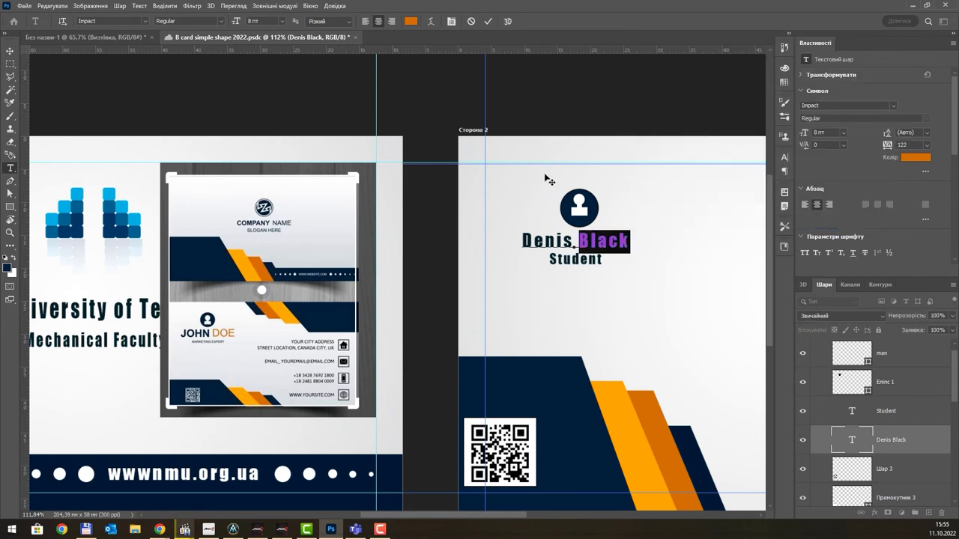
{"action": "left_click", "coordinate": [10, 51]}
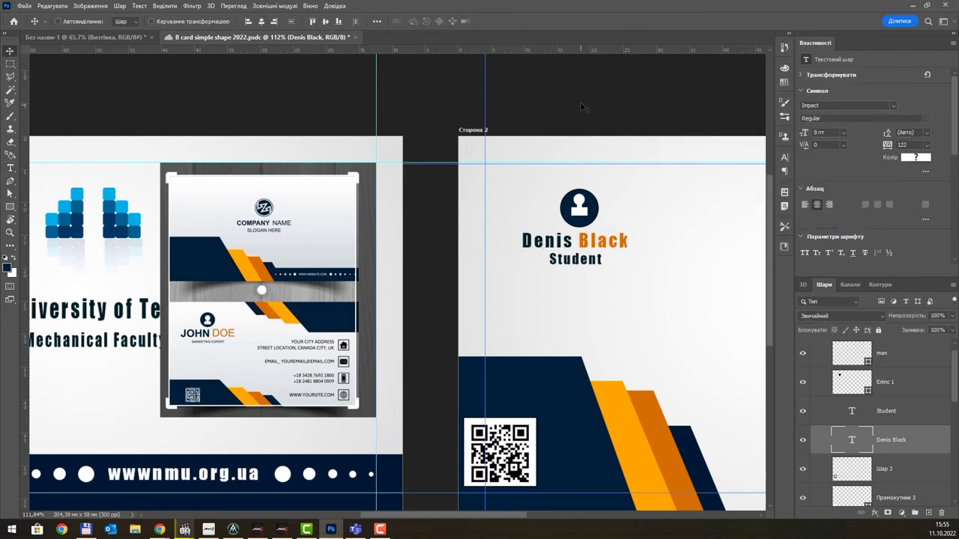
{"action": "left_click_drag", "start_coordinate": [663, 246], "coordinate": [505, 209]}
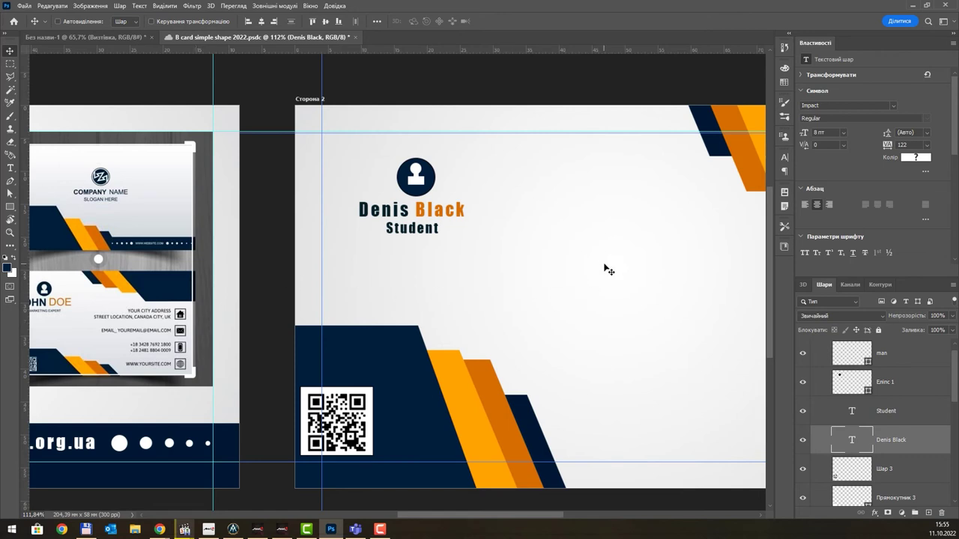
- Group the man, circle, name and Student layers as 'Left side'
{"action": "left_click_drag", "start_coordinate": [642, 266], "coordinate": [587, 257]}
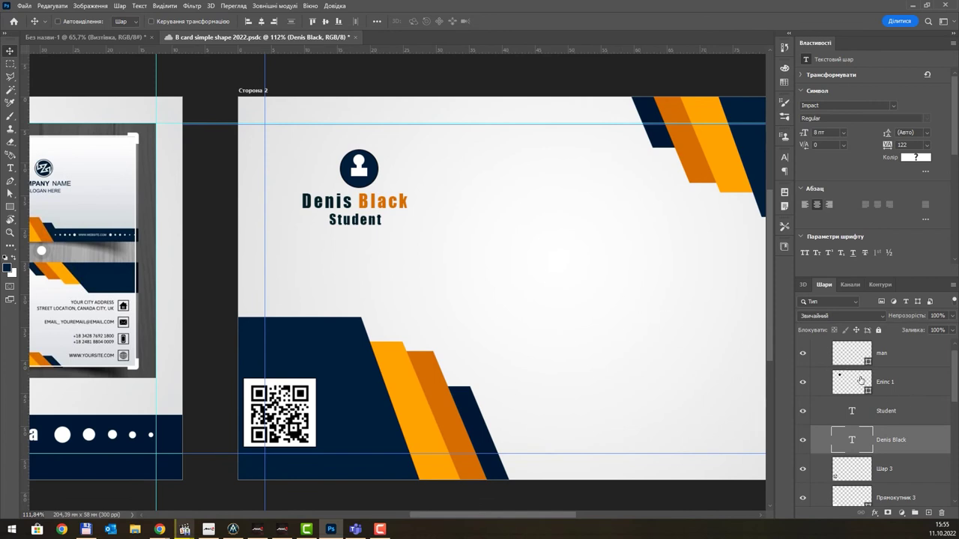
{"action": "scroll", "coordinate": [908, 372], "scroll_direction": "up", "scroll_amount": 1}
{"action": "left_click", "coordinate": [906, 368]}
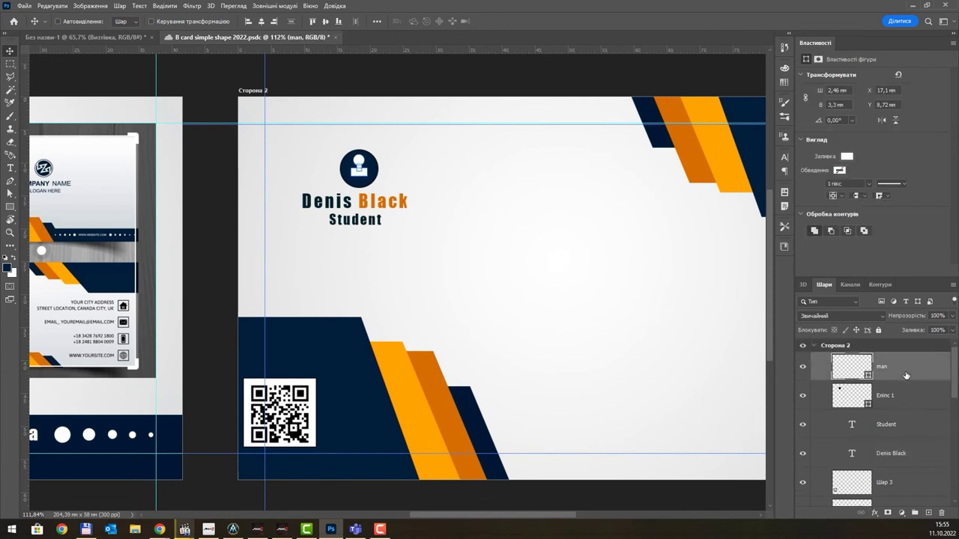
{"action": "left_click", "coordinate": [901, 456], "text": "shift"}
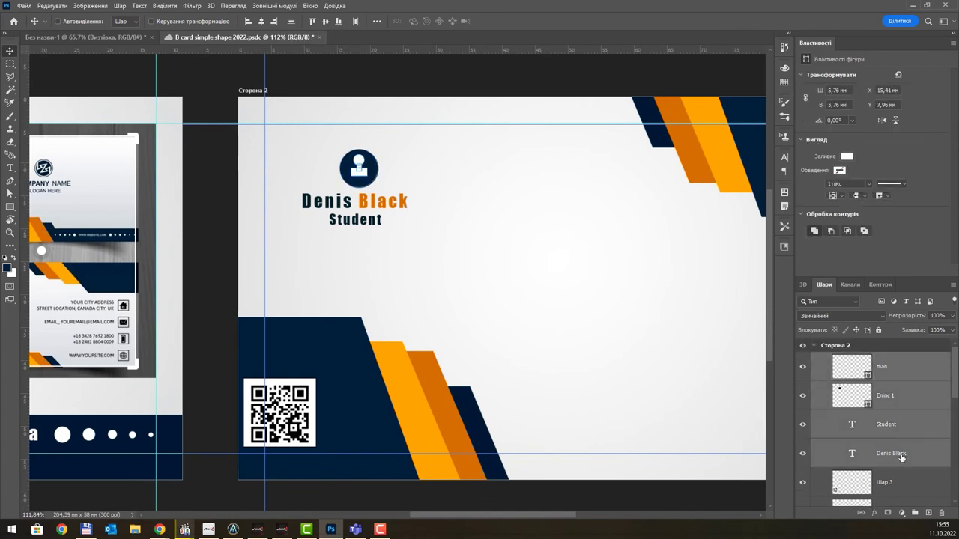
{"action": "key", "text": "ctrl+g"}
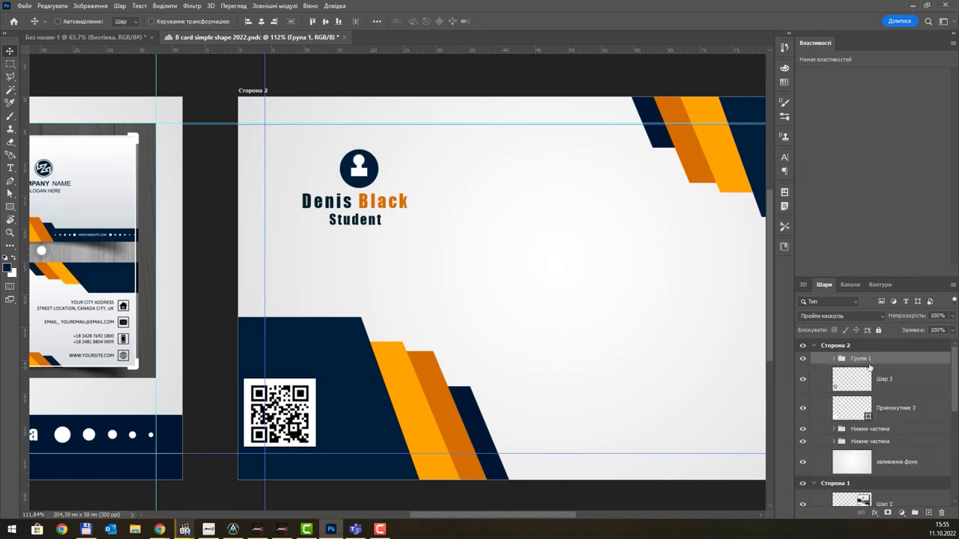
{"action": "double_click", "coordinate": [862, 359]}
{"action": "type", "text": "Лeft side"}
{"action": "key", "text": "Return"}
- Create a new empty group named 'Right side'
{"action": "left_click", "coordinate": [928, 513]}
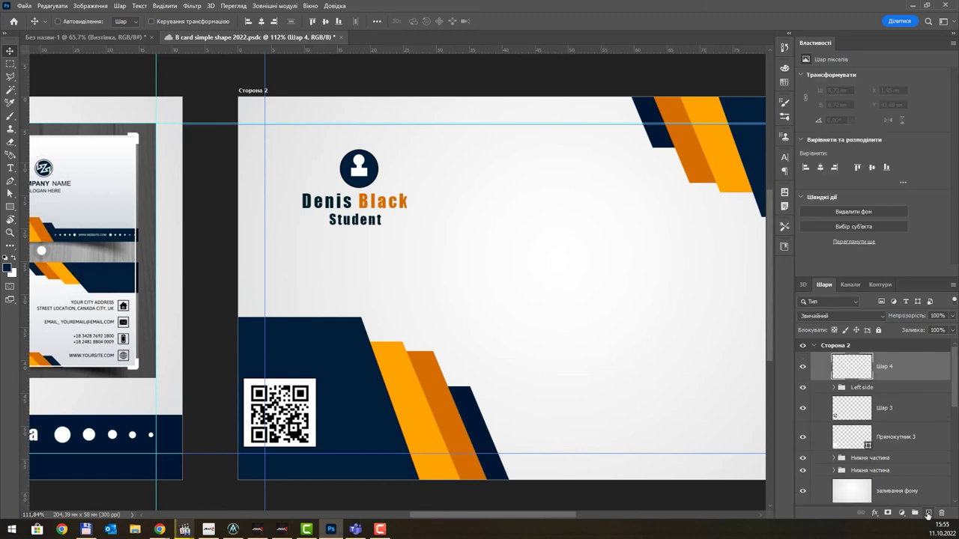
{"action": "key", "text": "ctrl+z"}
{"action": "left_click", "coordinate": [915, 513]}
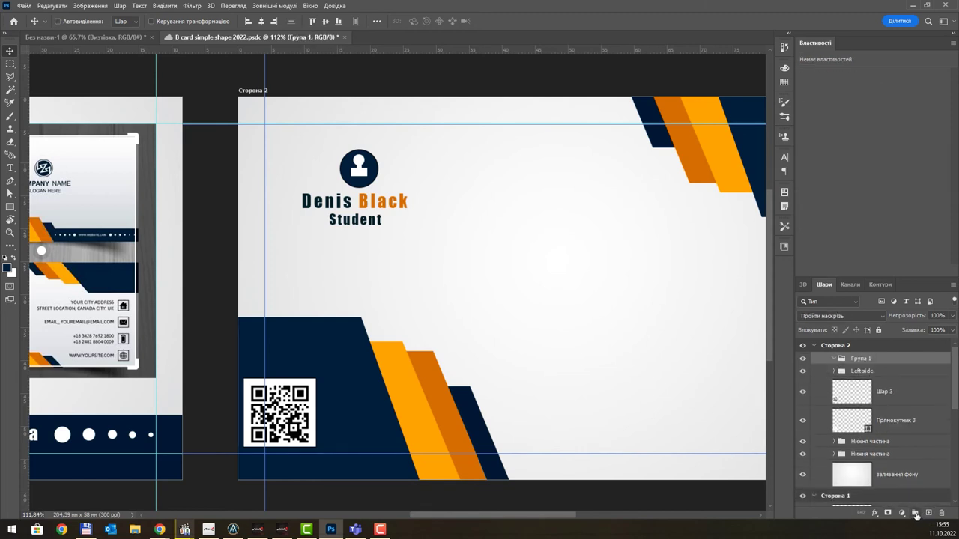
{"action": "double_click", "coordinate": [861, 359]}
{"action": "type", "text": "Right side"}
{"action": "key", "text": "Return"}
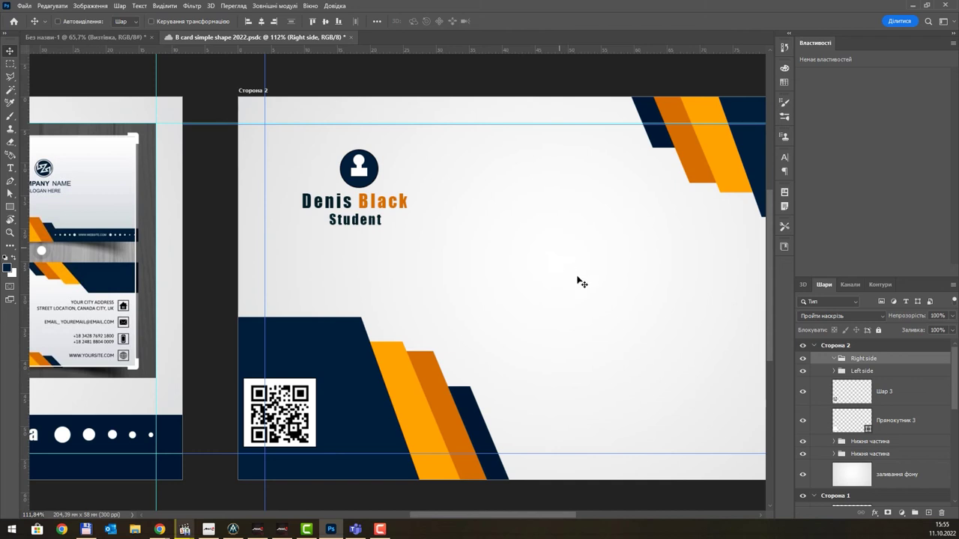
{"action": "scroll", "coordinate": [418, 268], "scroll_direction": "left", "scroll_amount": 5}
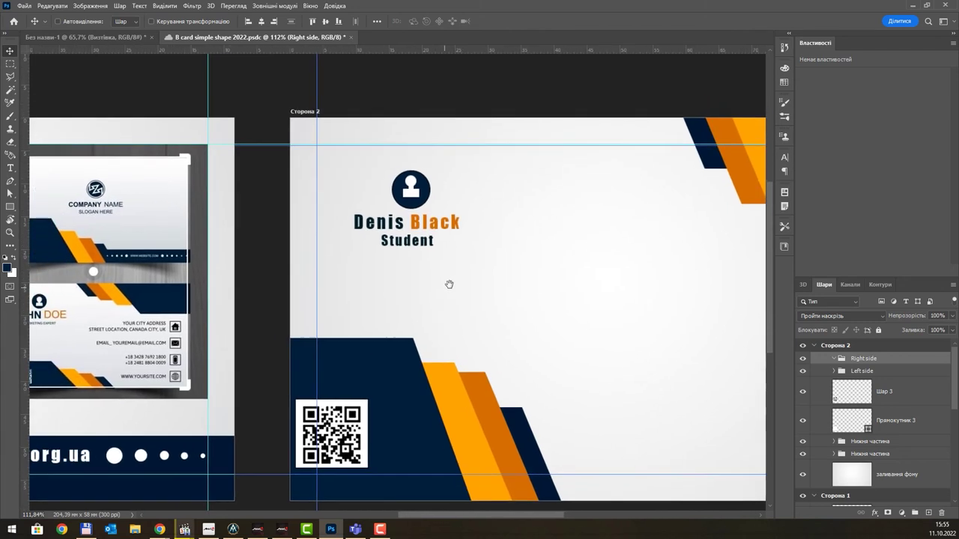
- Draw a small square below Student with no fill and a dark 1 px outline
{"action": "left_click", "coordinate": [10, 207]}
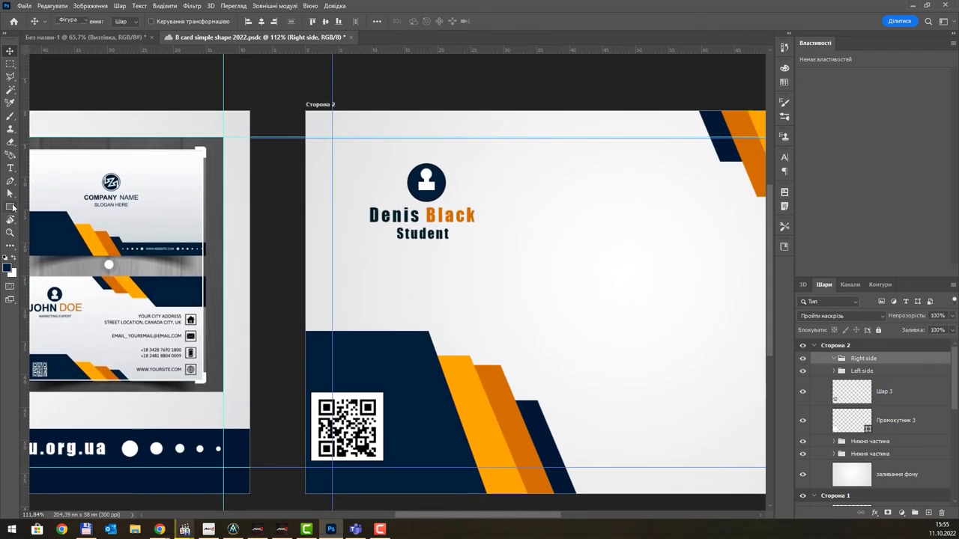
{"action": "left_click_drag", "start_coordinate": [396, 262], "coordinate": [439, 285]}
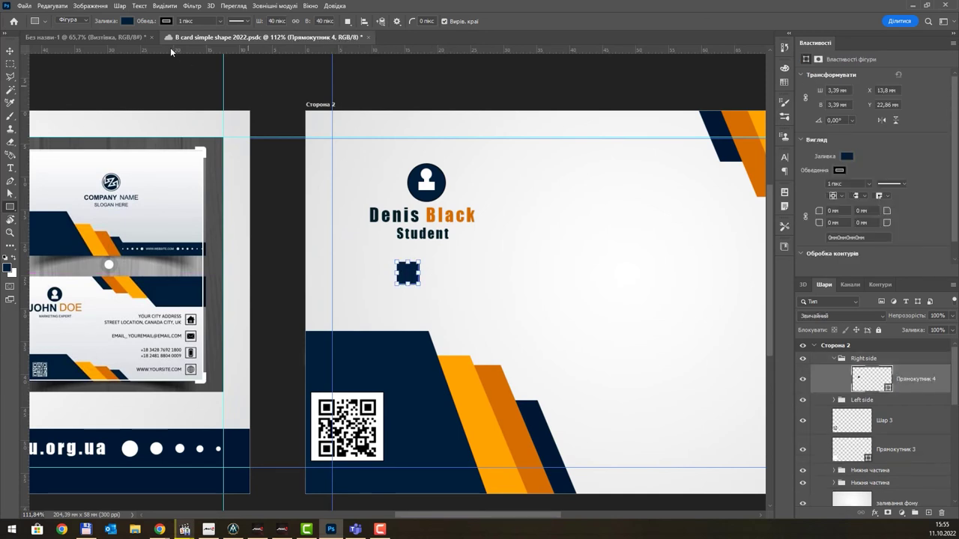
{"action": "left_click", "coordinate": [128, 21]}
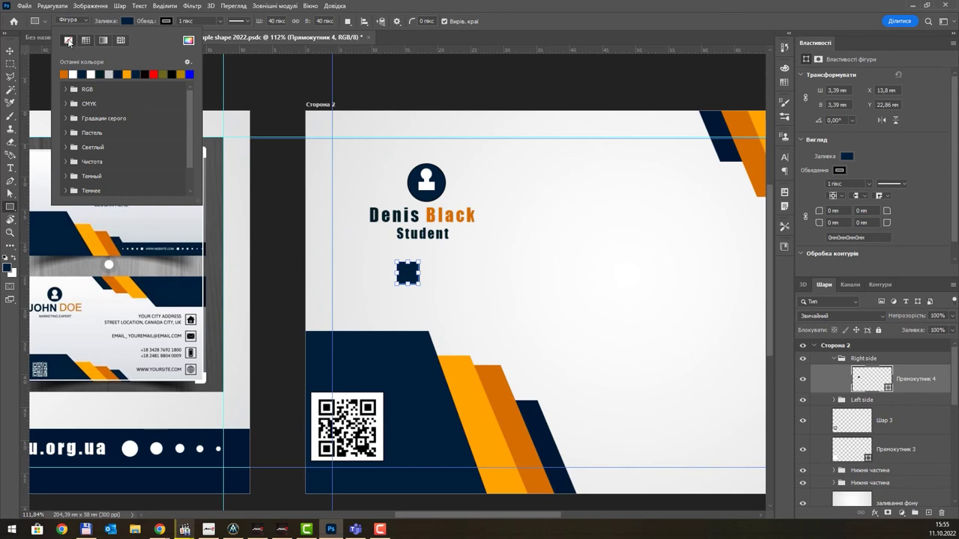
{"action": "left_click", "coordinate": [68, 39]}
{"action": "left_click", "coordinate": [170, 22]}
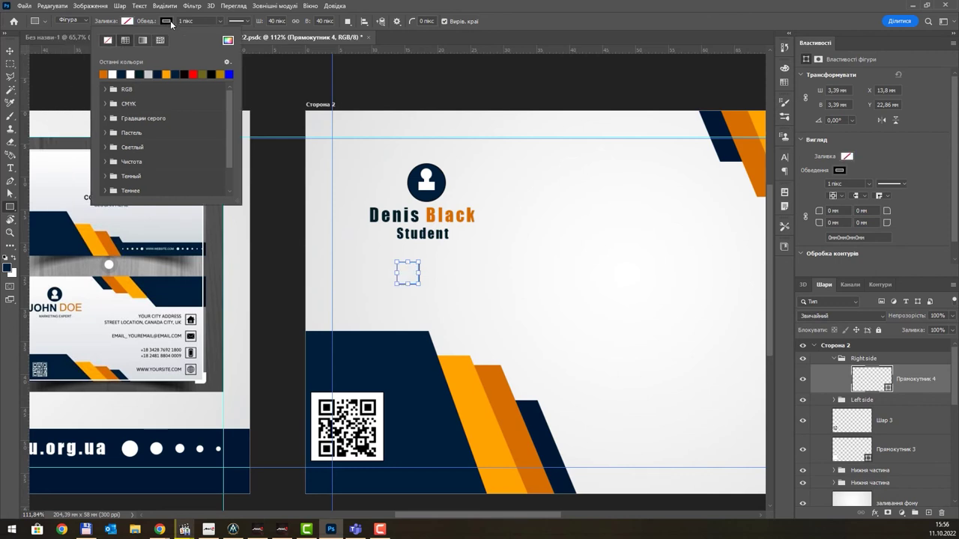
{"action": "left_click", "coordinate": [187, 74]}
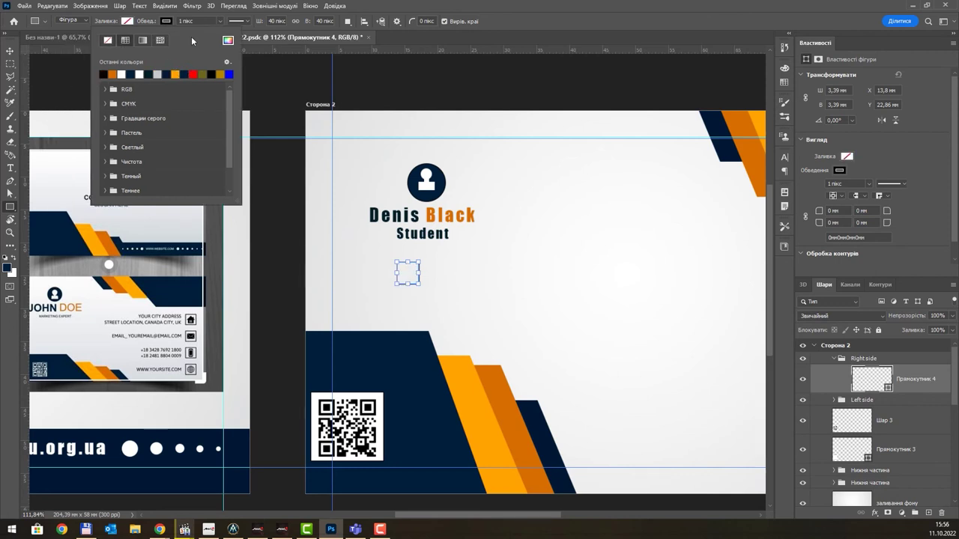
{"action": "left_click", "coordinate": [218, 21]}
{"action": "left_click_drag", "start_coordinate": [220, 35], "coordinate": [219, 36]}
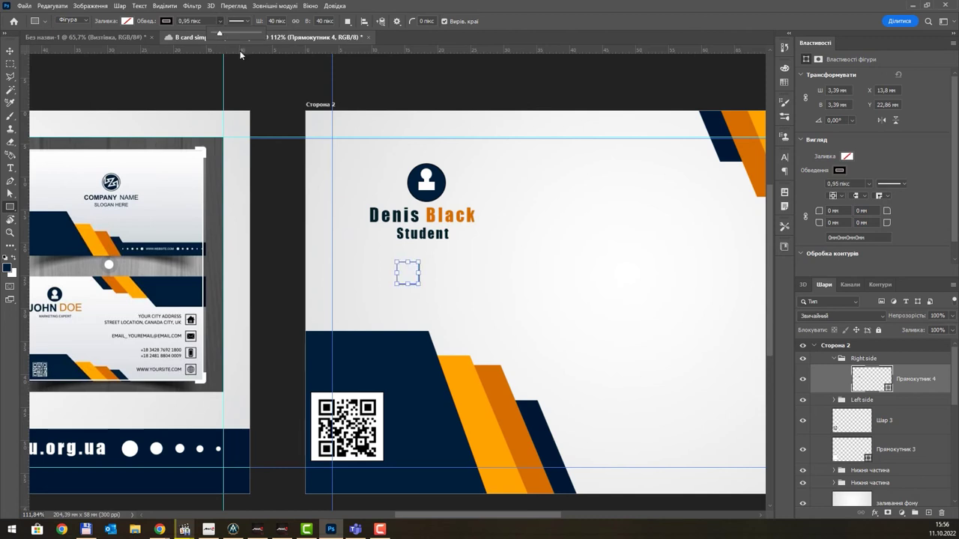
{"action": "left_click", "coordinate": [191, 21]}
{"action": "type", "text": "1"}
{"action": "key", "text": "Return"}
- Duplicate the outlined square to the upper right, beside the surname
{"action": "left_click", "coordinate": [12, 51]}
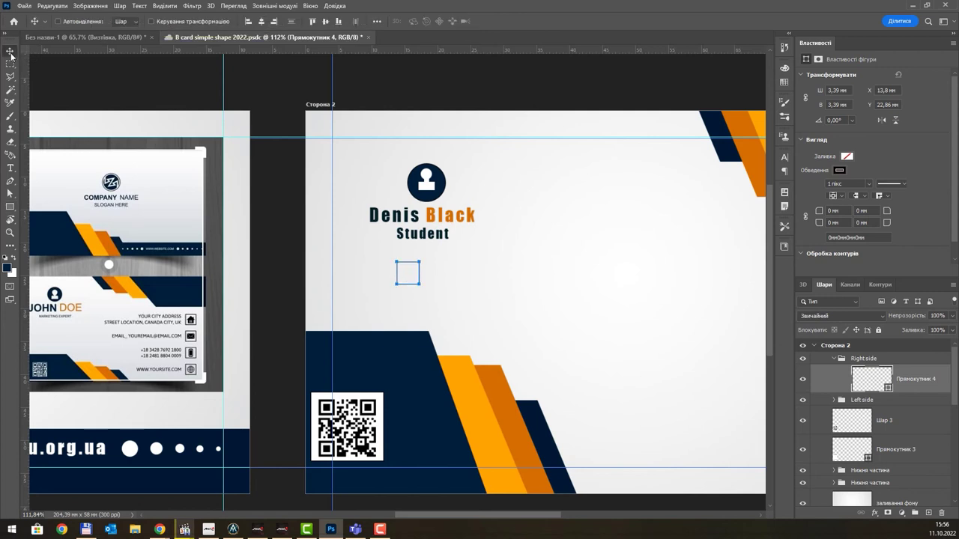
{"action": "left_click", "coordinate": [893, 428]}
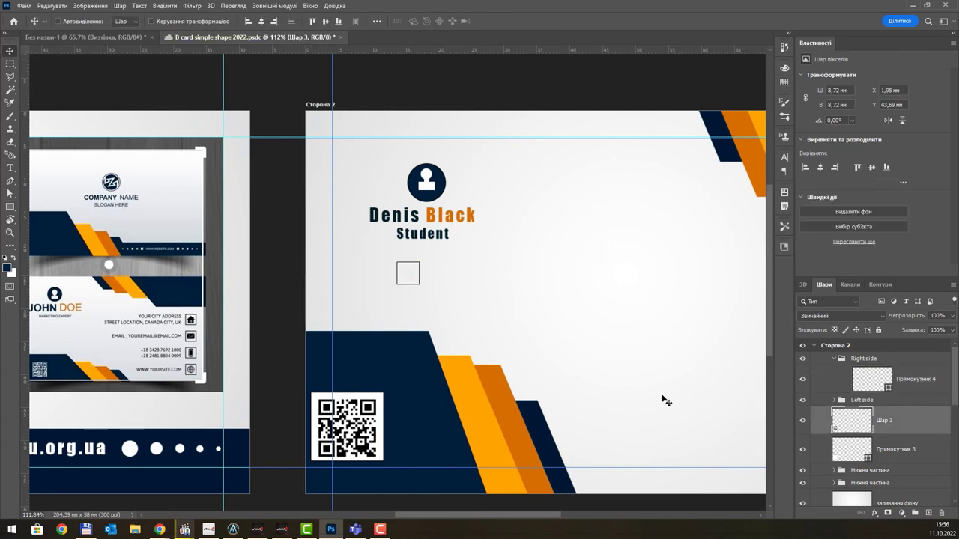
{"action": "left_click", "coordinate": [911, 383]}
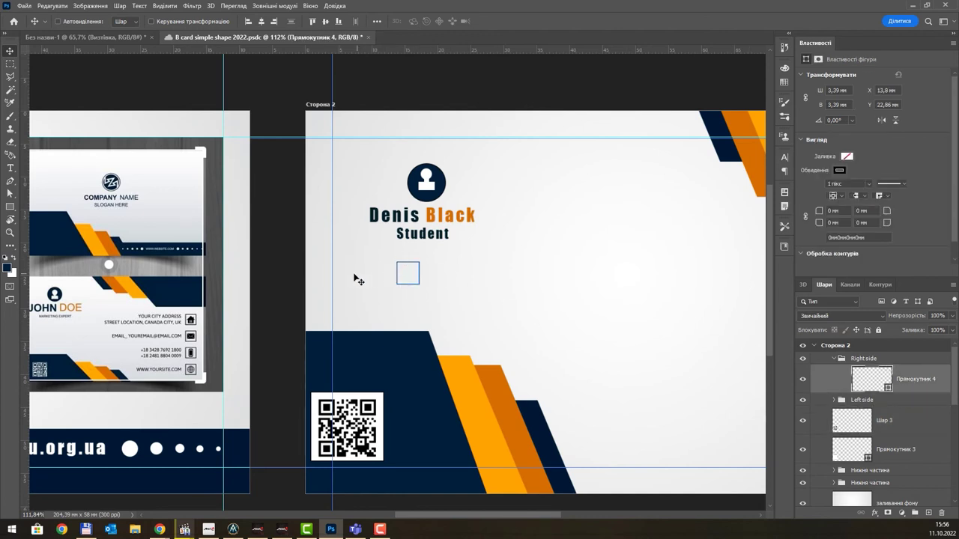
{"action": "scroll", "coordinate": [353, 270], "scroll_direction": "up", "scroll_amount": 4}
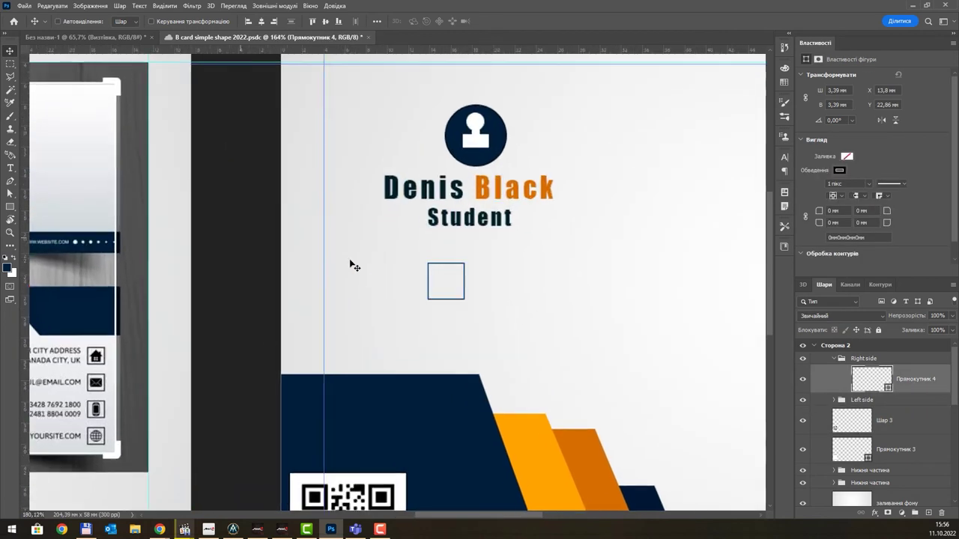
{"action": "left_click", "coordinate": [11, 207]}
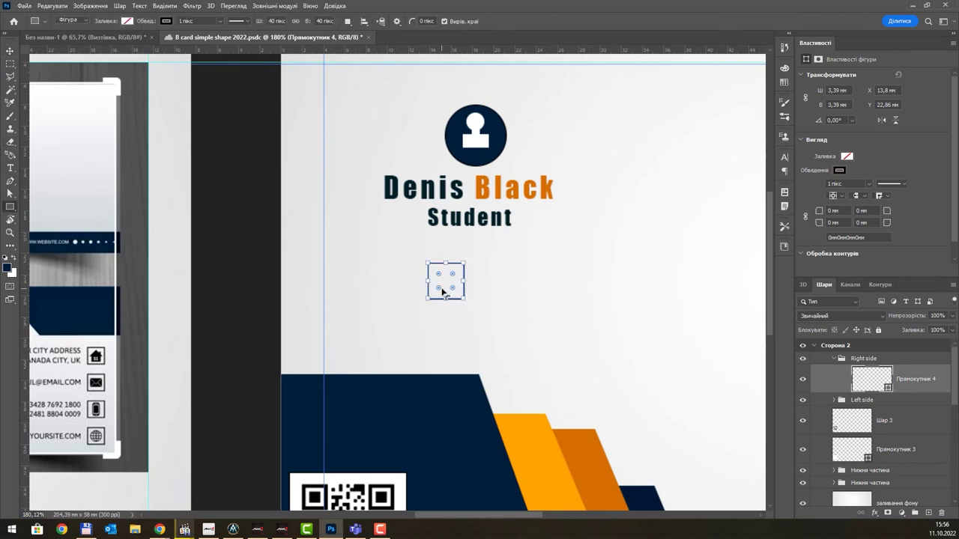
{"action": "scroll", "coordinate": [368, 213], "scroll_direction": "down", "scroll_amount": 3}
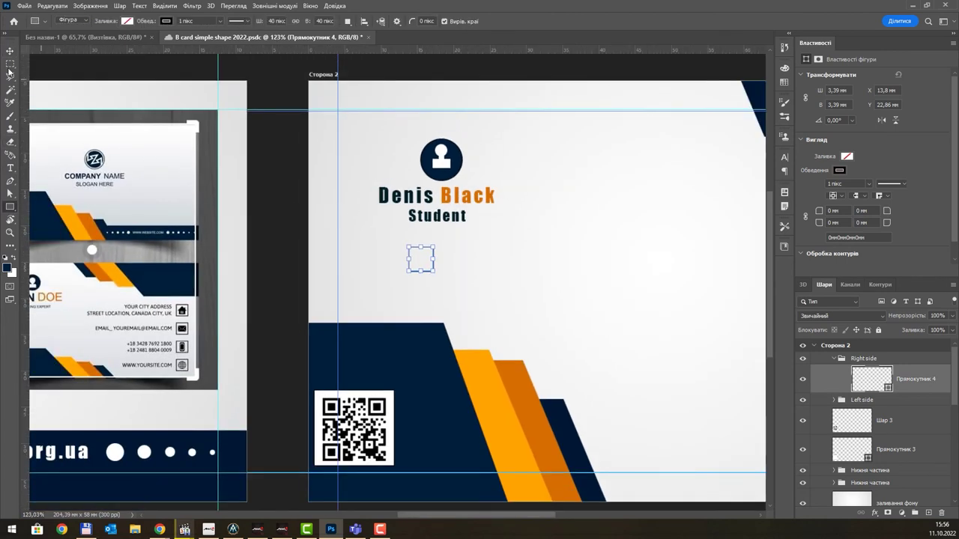
{"action": "left_click", "coordinate": [11, 51]}
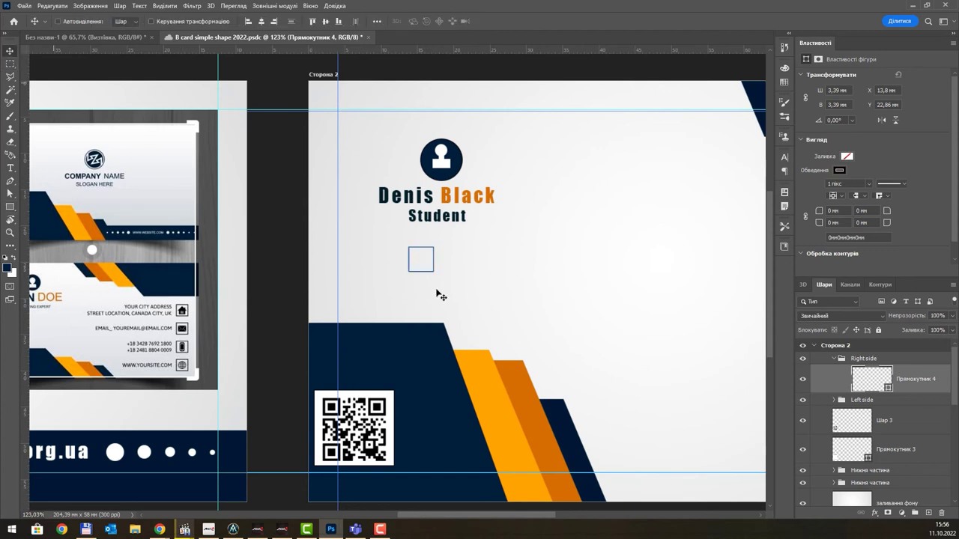
{"action": "left_click_drag", "start_coordinate": [422, 257], "coordinate": [571, 195]}
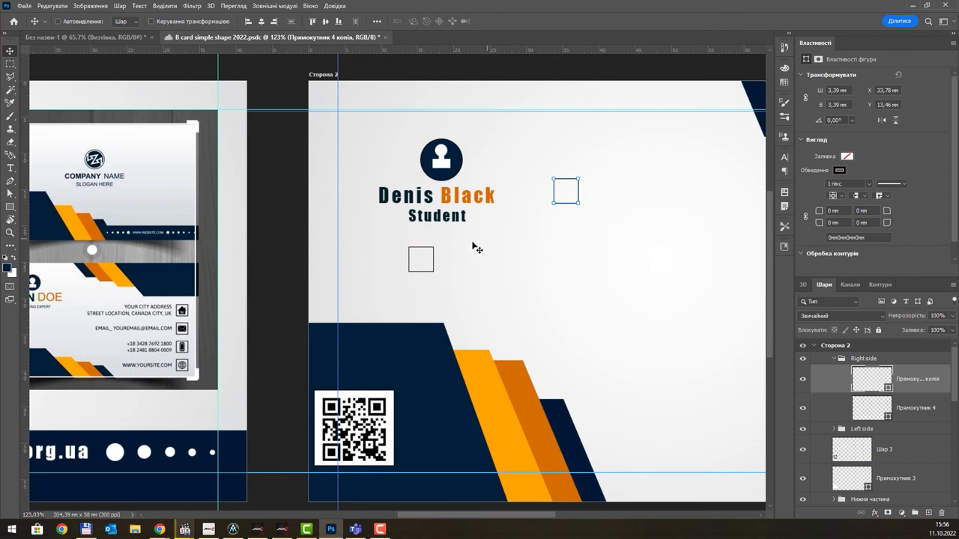
- Draw a 1.95 × 1.35 mm navy-filled rectangle inside the first outlined square
{"action": "left_click", "coordinate": [424, 263], "text": "ctrl"}
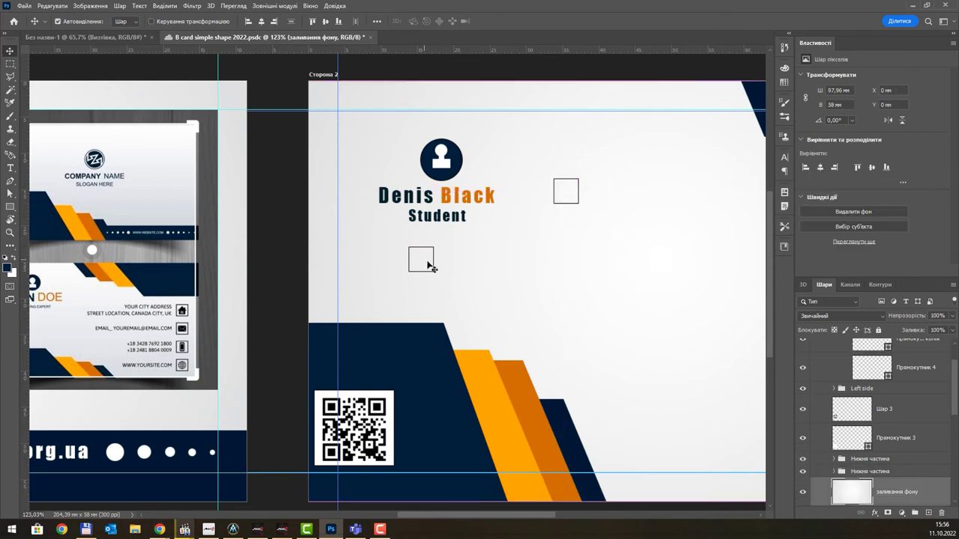
{"action": "left_click", "coordinate": [432, 264]}
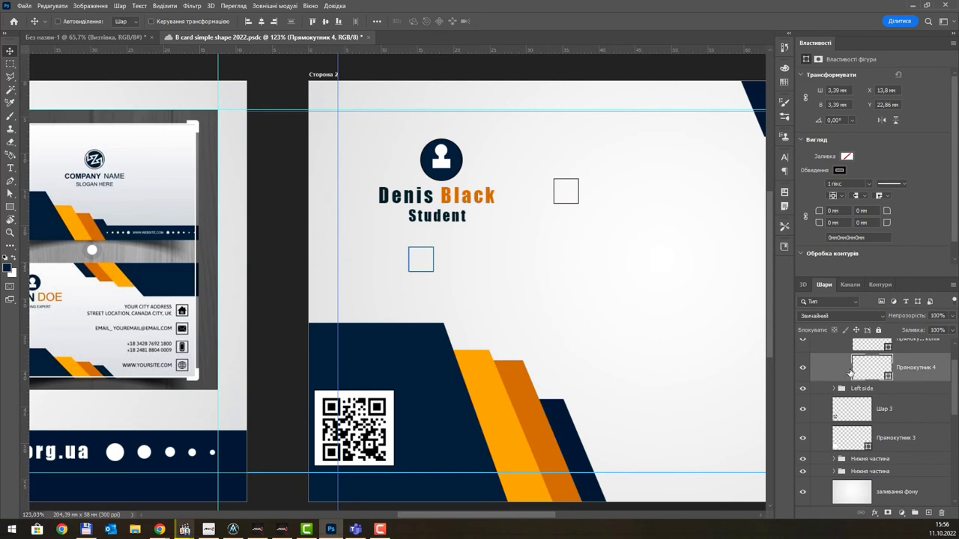
{"action": "scroll", "coordinate": [385, 265], "scroll_direction": "up", "scroll_amount": 2}
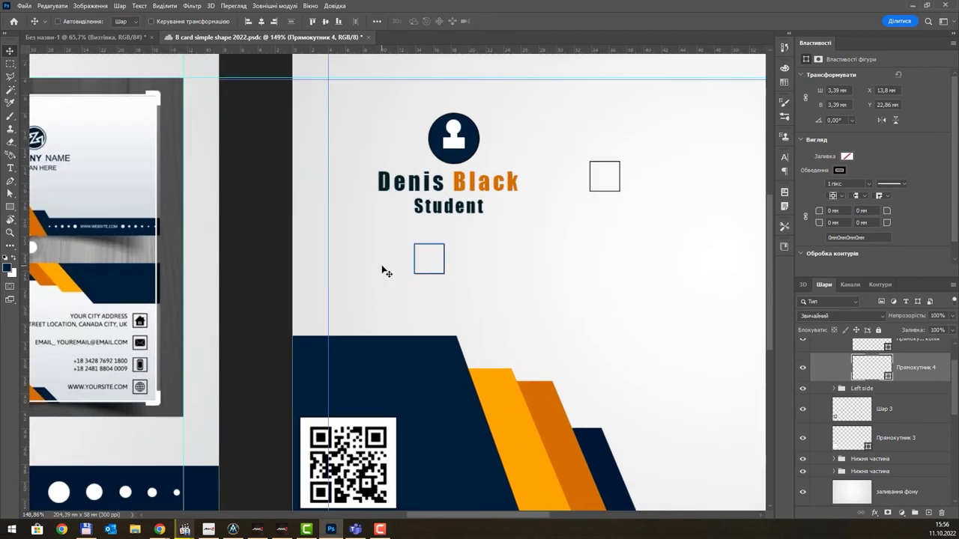
{"action": "left_click", "coordinate": [9, 206]}
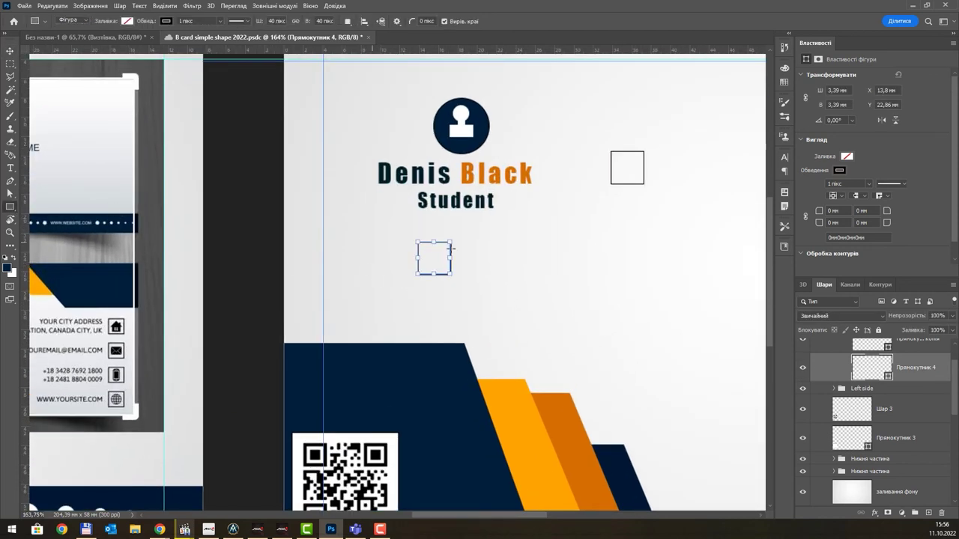
{"action": "left_click_drag", "start_coordinate": [424, 258], "coordinate": [443, 270]}
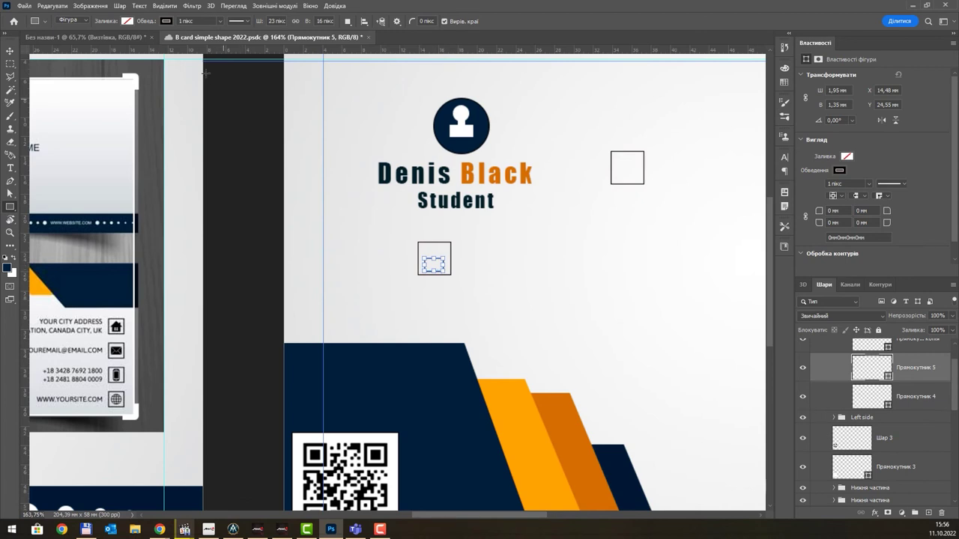
{"action": "left_click", "coordinate": [126, 21]}
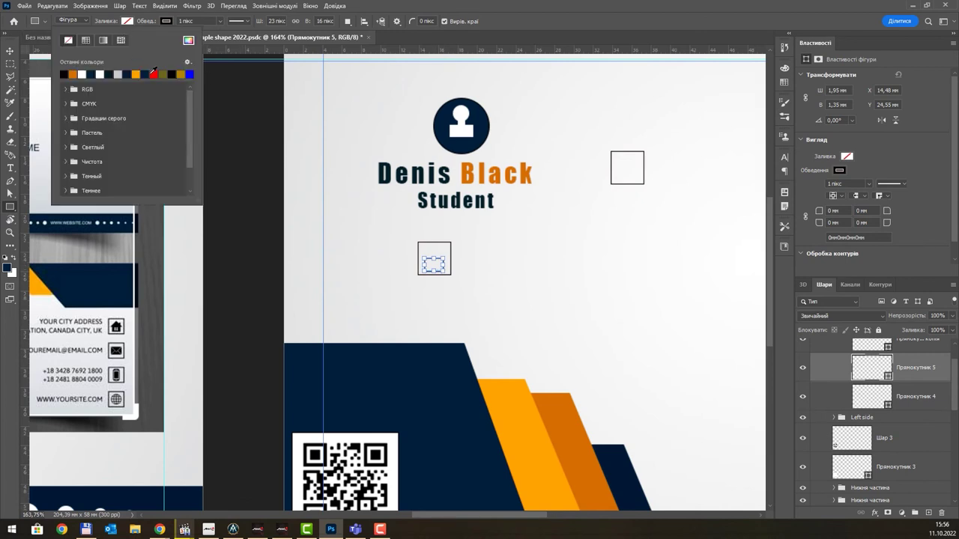
{"action": "left_click", "coordinate": [153, 73]}
{"action": "left_click", "coordinate": [126, 72]}
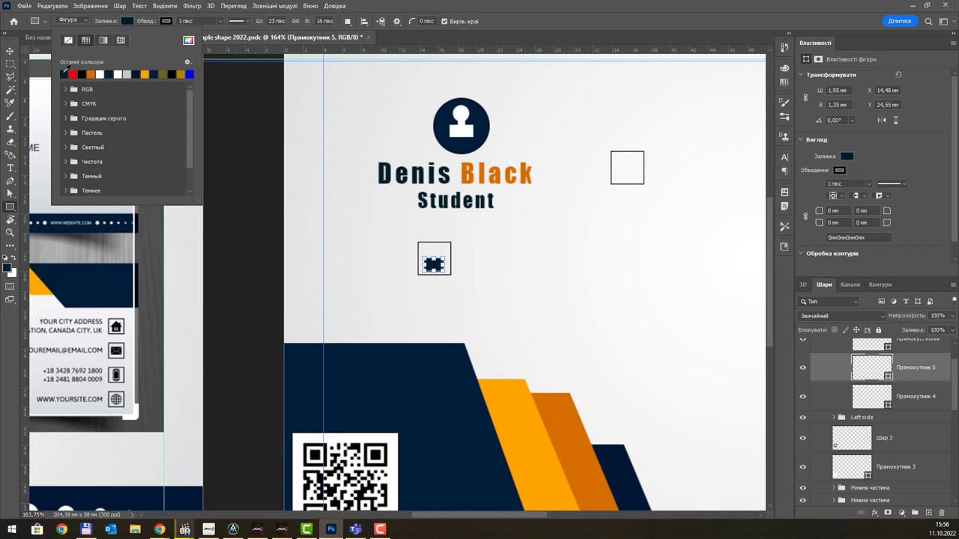
{"action": "left_click", "coordinate": [539, 28]}
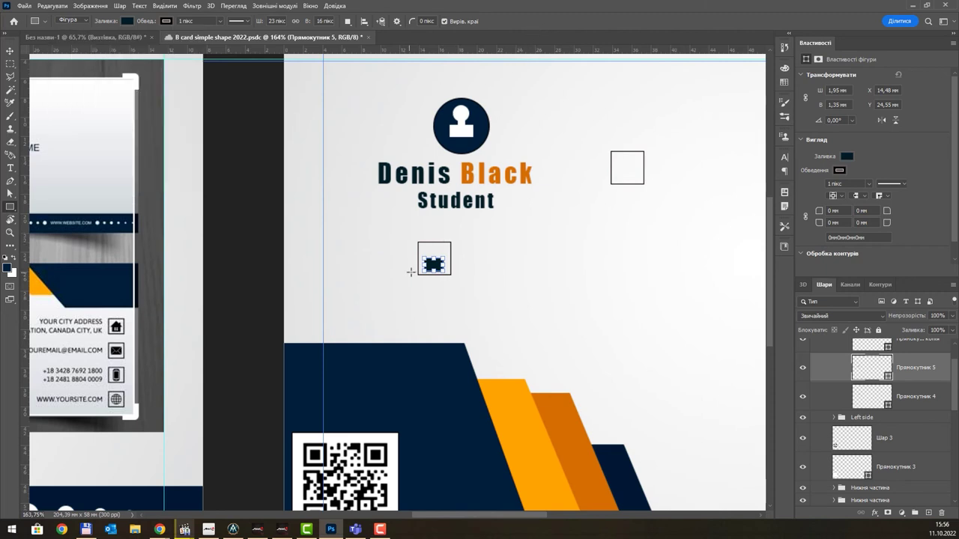
- Add a polygon triangle roof onto the navy block, squashed to about 76% height
{"action": "scroll", "coordinate": [415, 255], "scroll_direction": "up", "scroll_amount": 1}
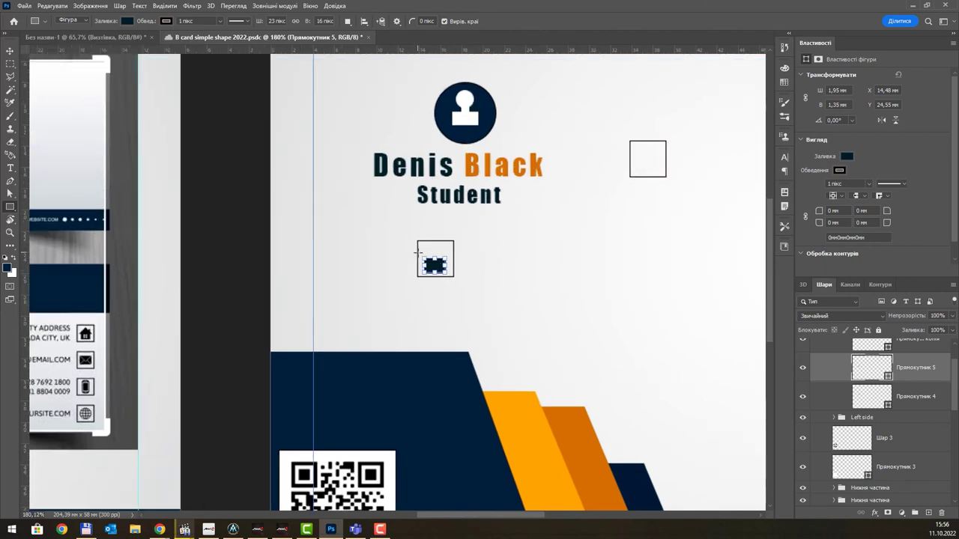
{"action": "scroll", "coordinate": [414, 255], "scroll_direction": "up", "scroll_amount": 1}
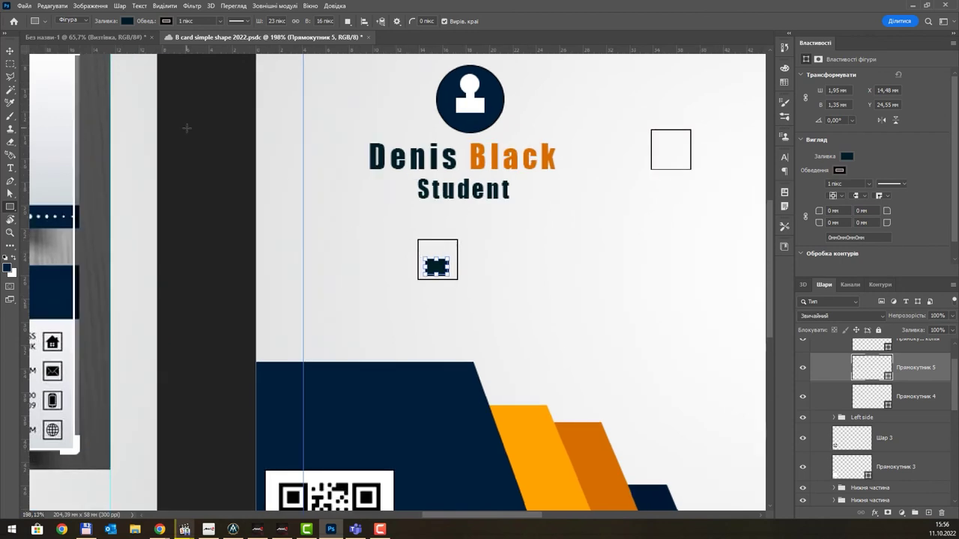
{"action": "right_click", "coordinate": [10, 208]}
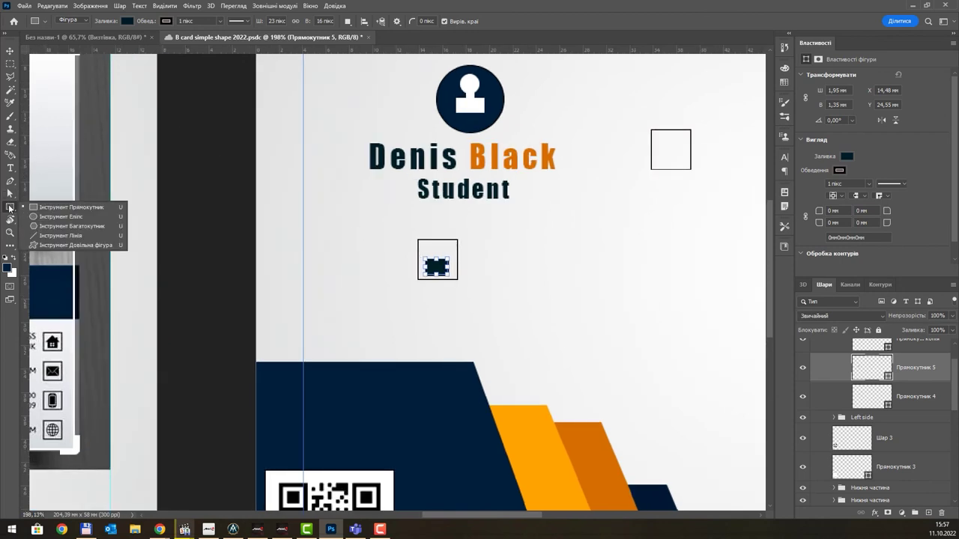
{"action": "left_click", "coordinate": [62, 226]}
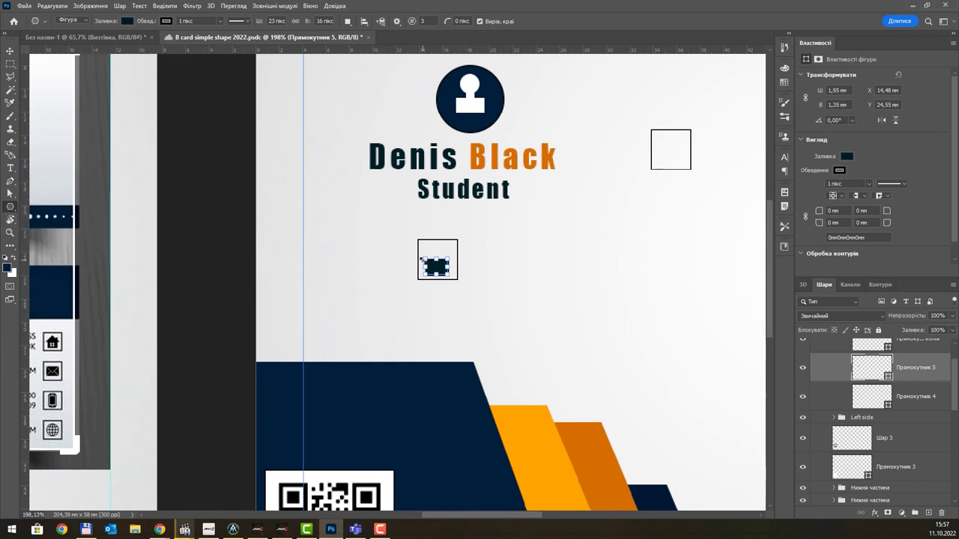
{"action": "left_click_drag", "start_coordinate": [481, 262], "coordinate": [510, 245]}
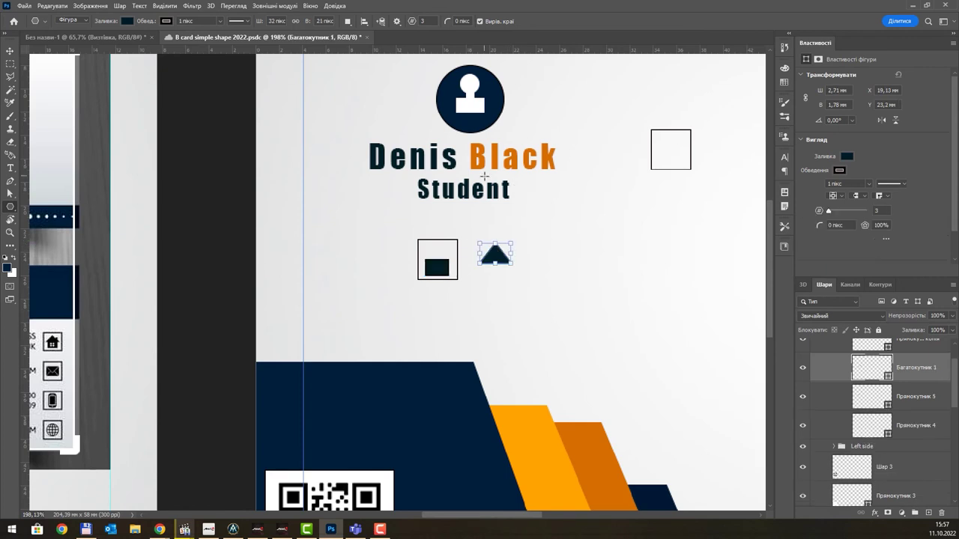
{"action": "left_click", "coordinate": [10, 50]}
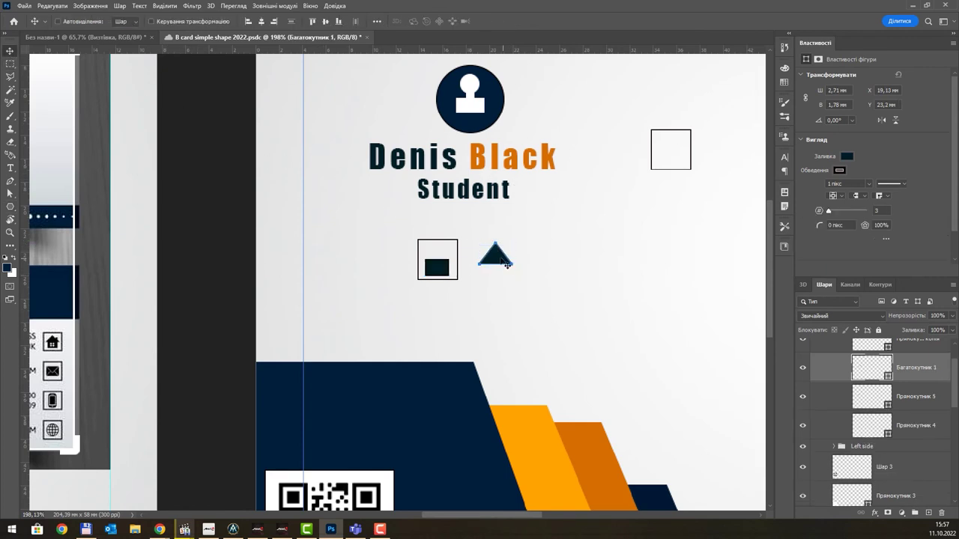
{"action": "left_click_drag", "start_coordinate": [488, 259], "coordinate": [459, 262]}
{"action": "key", "text": "ctrl+t"}
{"action": "key", "text": "Return"}
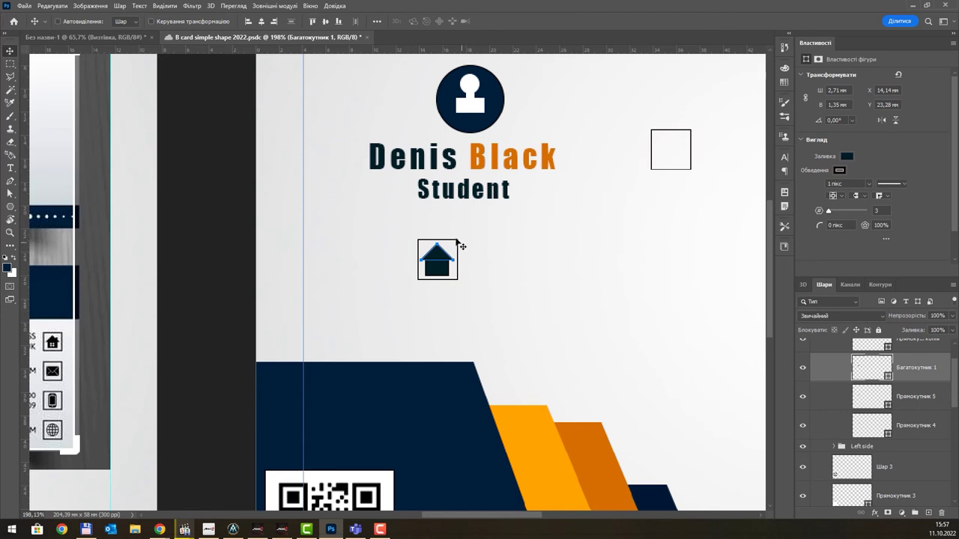
{"action": "scroll", "coordinate": [454, 254], "scroll_direction": "up", "scroll_amount": 5}
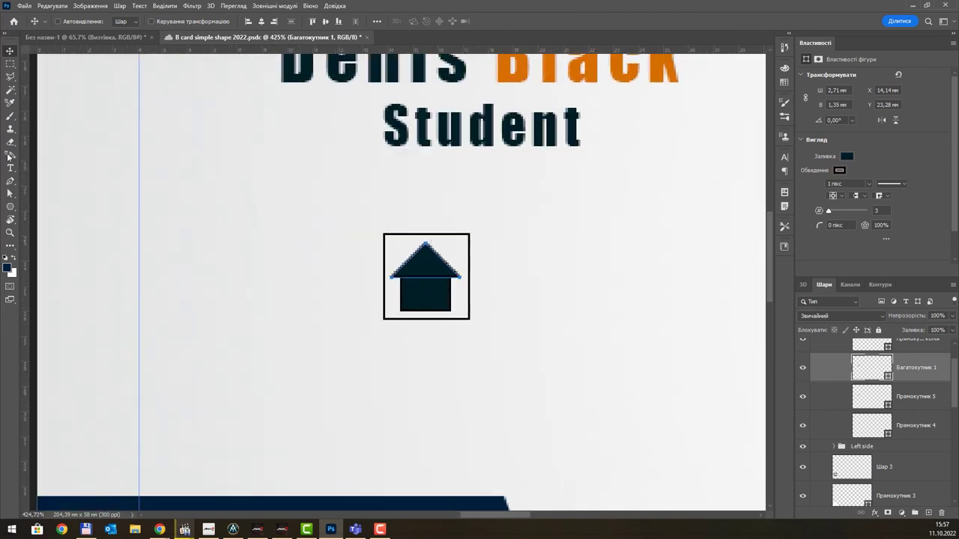
- Draw a rectangular chimney on the house icon's roof
{"action": "left_click", "coordinate": [11, 206]}
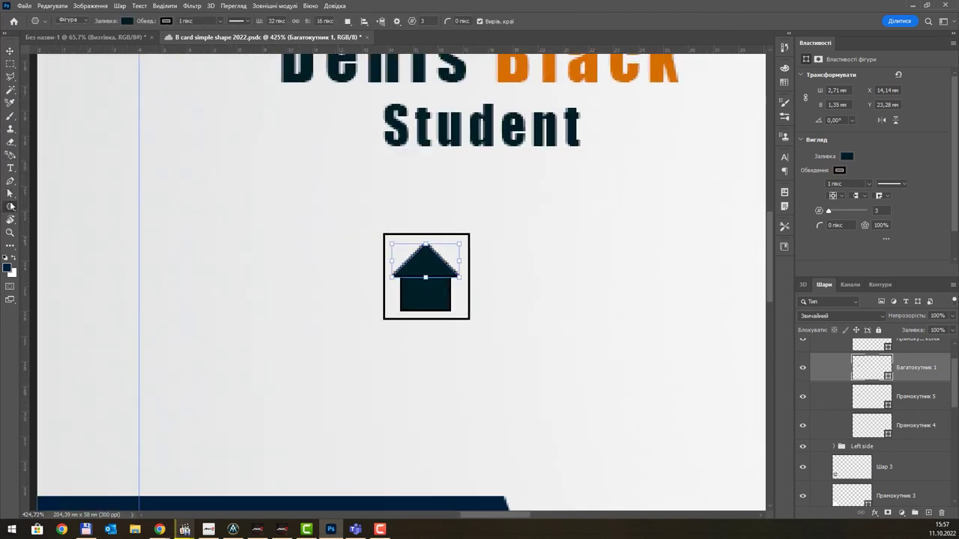
{"action": "right_click", "coordinate": [11, 206]}
{"action": "left_click", "coordinate": [60, 207]}
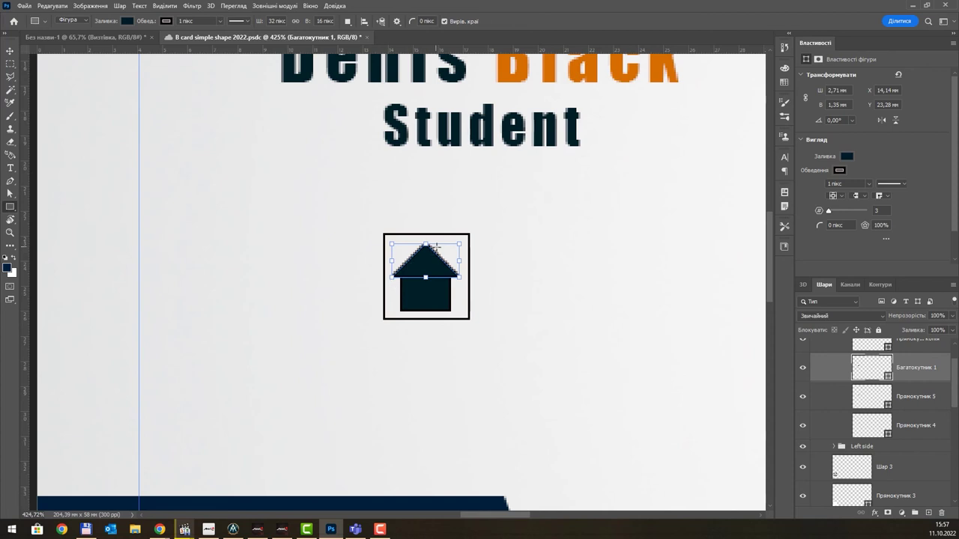
{"action": "left_click_drag", "start_coordinate": [438, 245], "coordinate": [448, 267]}
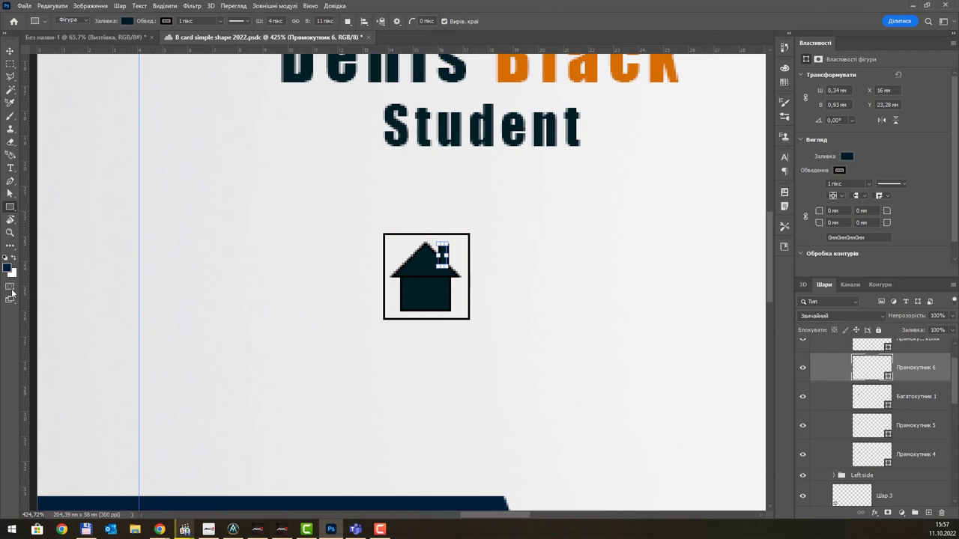
{"action": "left_click", "coordinate": [128, 21]}
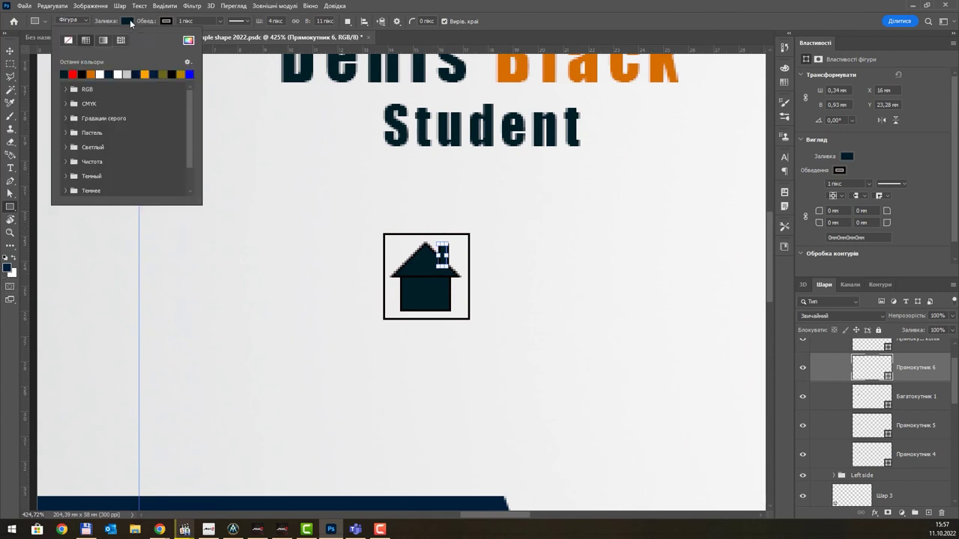
{"action": "left_click", "coordinate": [543, 10]}
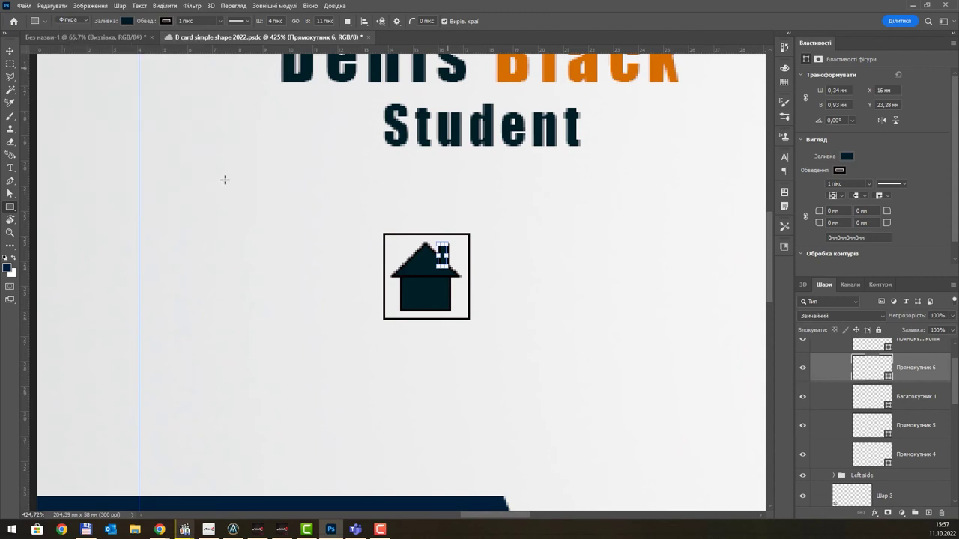
{"action": "scroll", "coordinate": [426, 283], "scroll_direction": "up", "scroll_amount": 1}
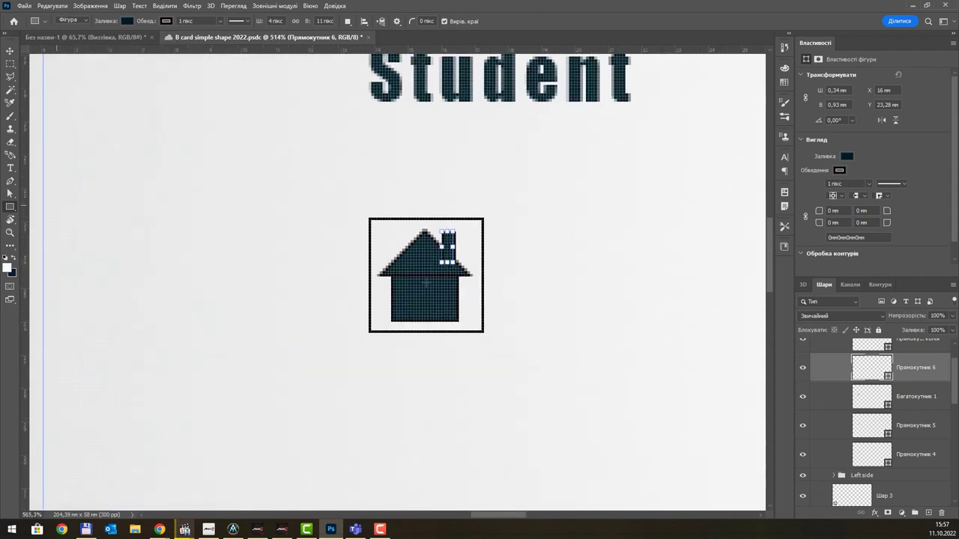
- Add a small white, outline-free window on the house front and Alt-drag copies of it
{"action": "left_click_drag", "start_coordinate": [404, 286], "coordinate": [412, 294]}
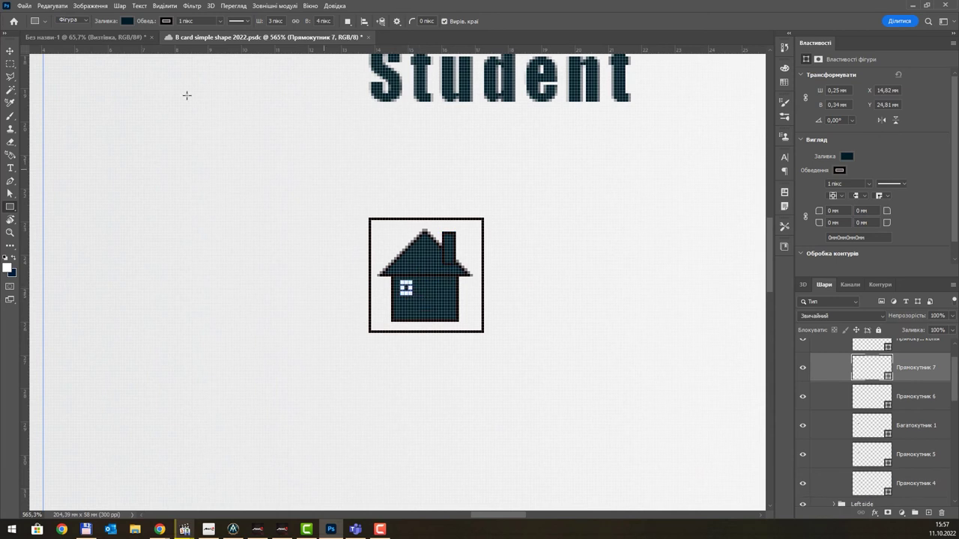
{"action": "left_click", "coordinate": [126, 20]}
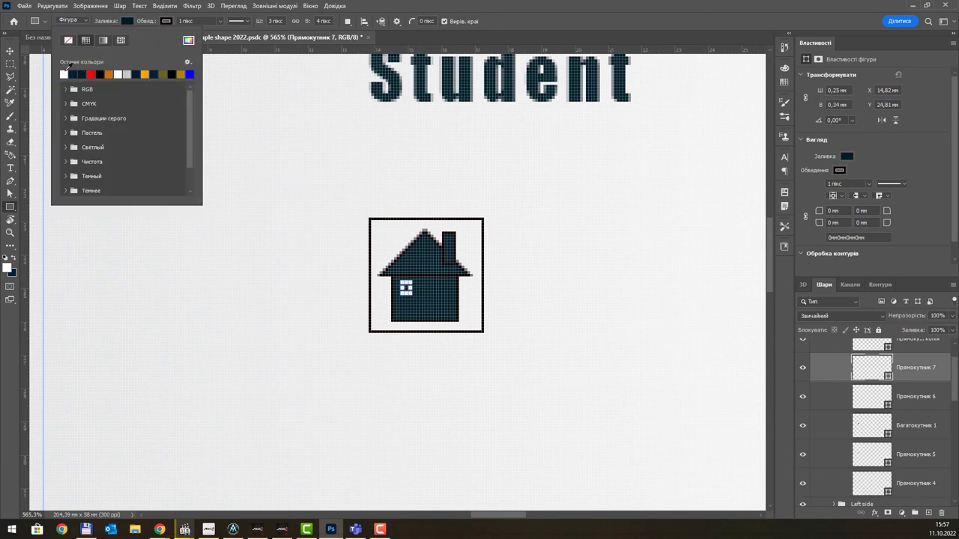
{"action": "left_click", "coordinate": [65, 72]}
{"action": "scroll", "coordinate": [419, 300], "scroll_direction": "up", "scroll_amount": 2}
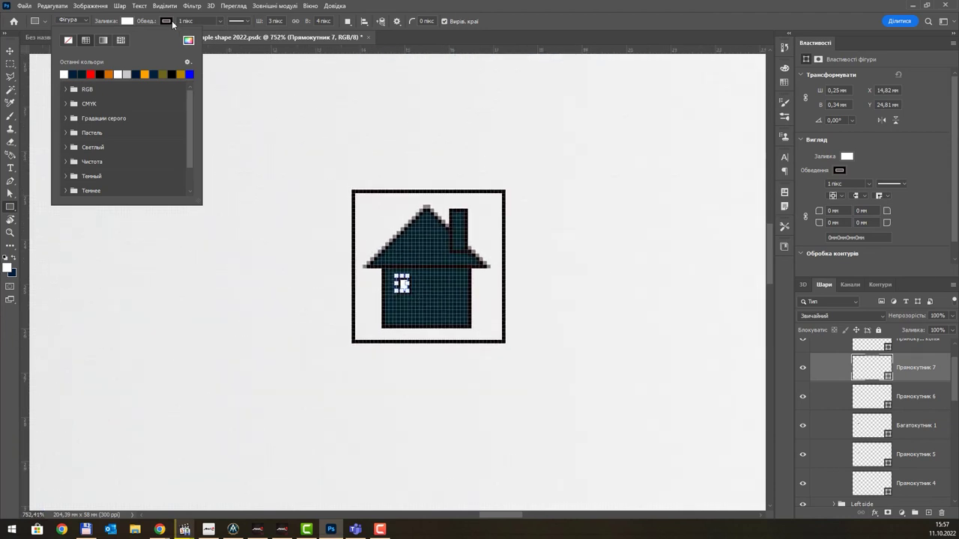
{"action": "left_click", "coordinate": [168, 23]}
{"action": "left_click", "coordinate": [108, 40]}
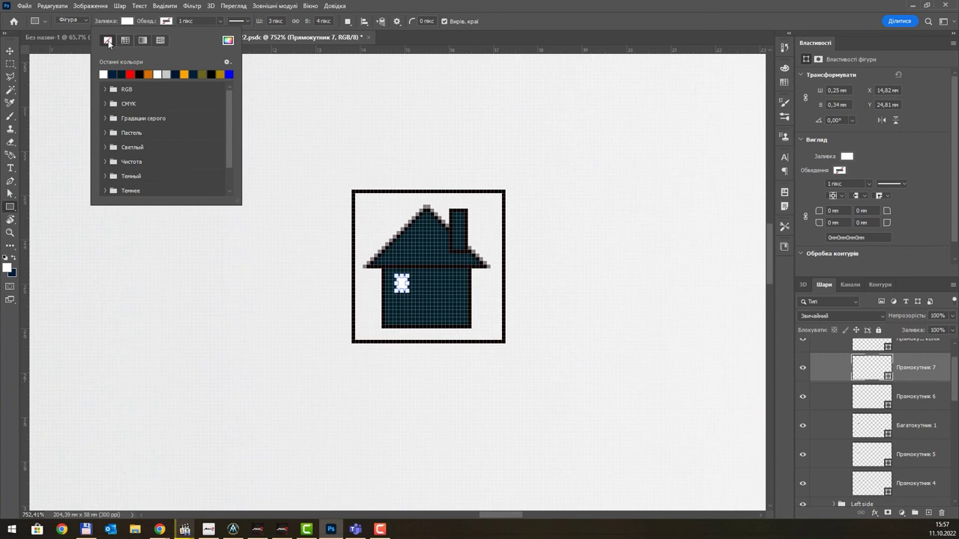
{"action": "key", "text": "Escape"}
{"action": "left_click", "coordinate": [10, 50]}
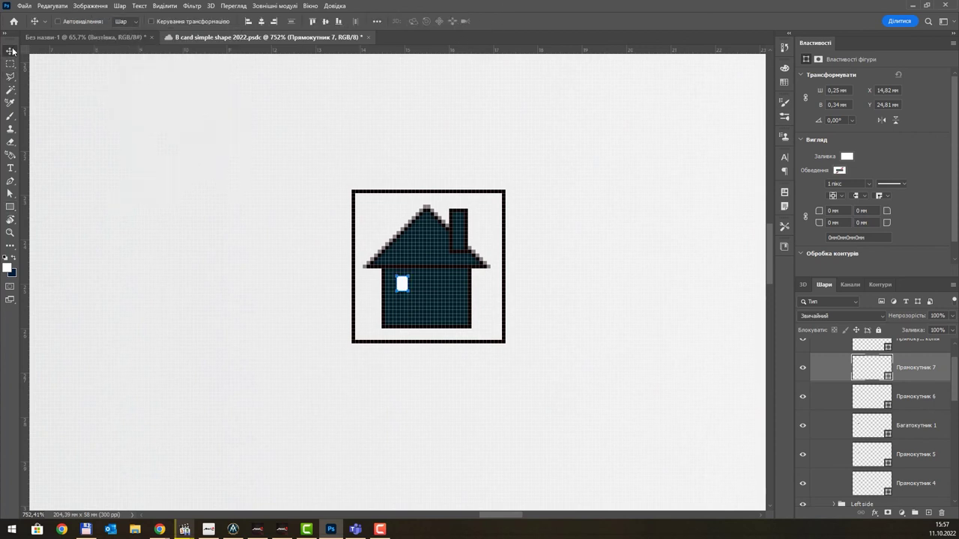
{"action": "left_click_drag", "start_coordinate": [405, 284], "coordinate": [403, 313]}
- Select all the house icon's shape layers, group them with Ctrl+G, and name the group Home
{"action": "scroll", "coordinate": [453, 270], "scroll_direction": "down", "scroll_amount": 6}
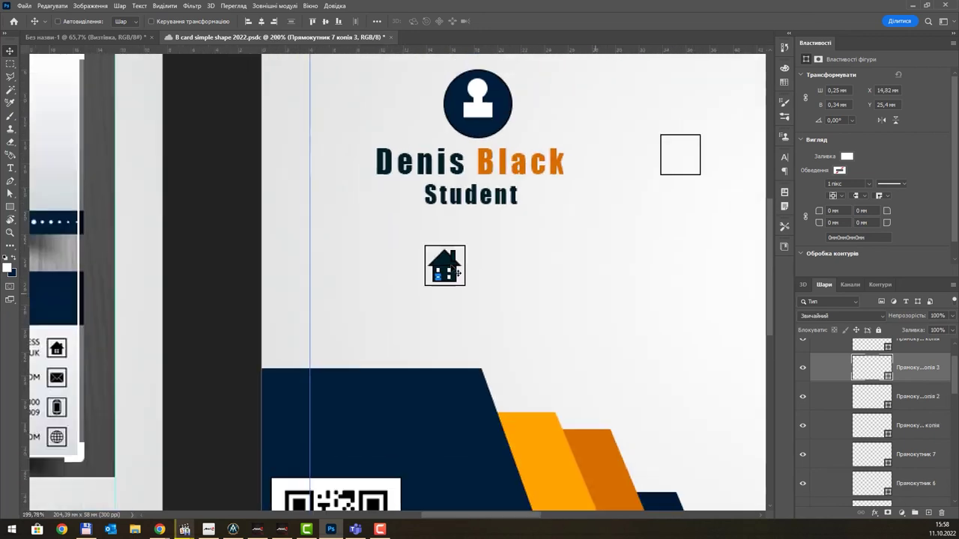
{"action": "scroll", "coordinate": [457, 272], "scroll_direction": "down", "scroll_amount": 2}
{"action": "scroll", "coordinate": [457, 273], "scroll_direction": "down", "scroll_amount": 1}
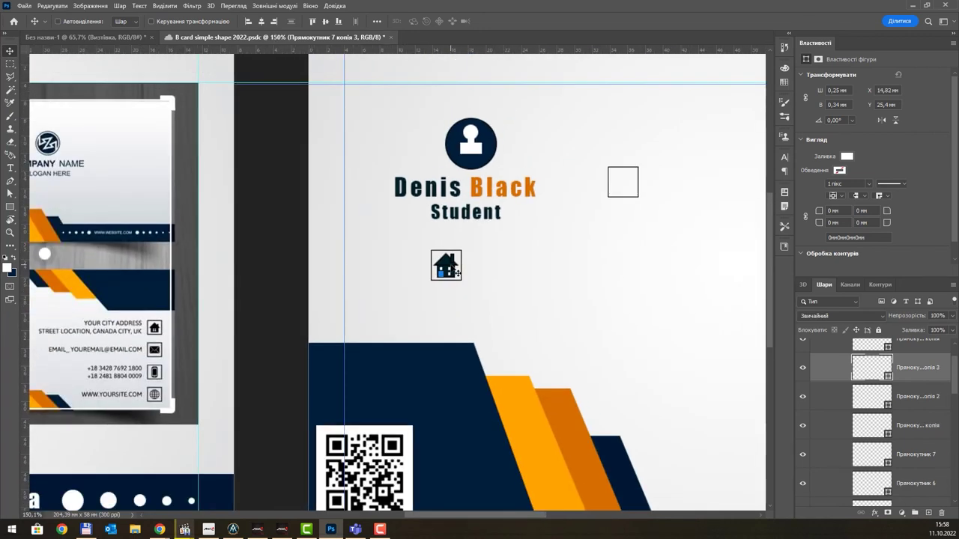
{"action": "scroll", "coordinate": [902, 373], "scroll_direction": "up", "scroll_amount": 1}
{"action": "scroll", "coordinate": [914, 393], "scroll_direction": "down", "scroll_amount": 5}
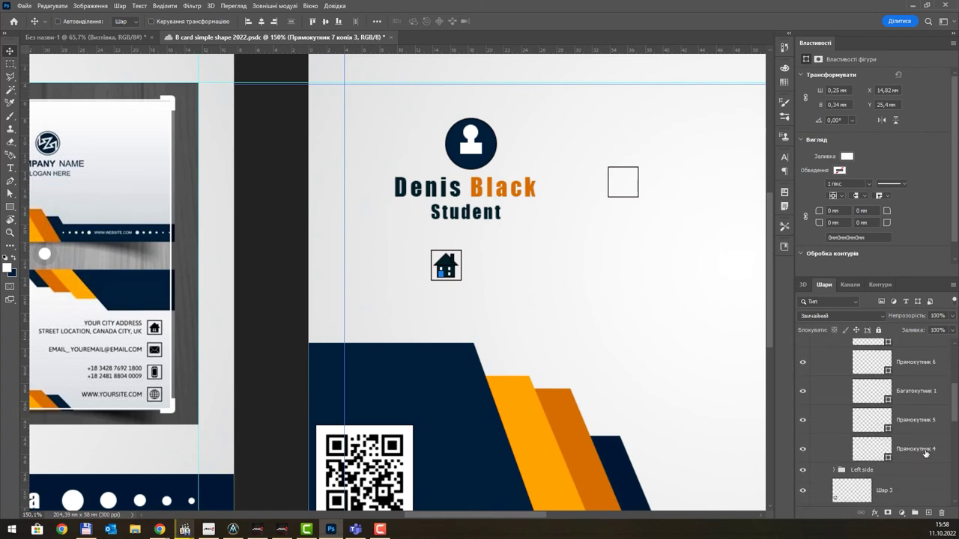
{"action": "left_click", "coordinate": [926, 450], "text": "shift"}
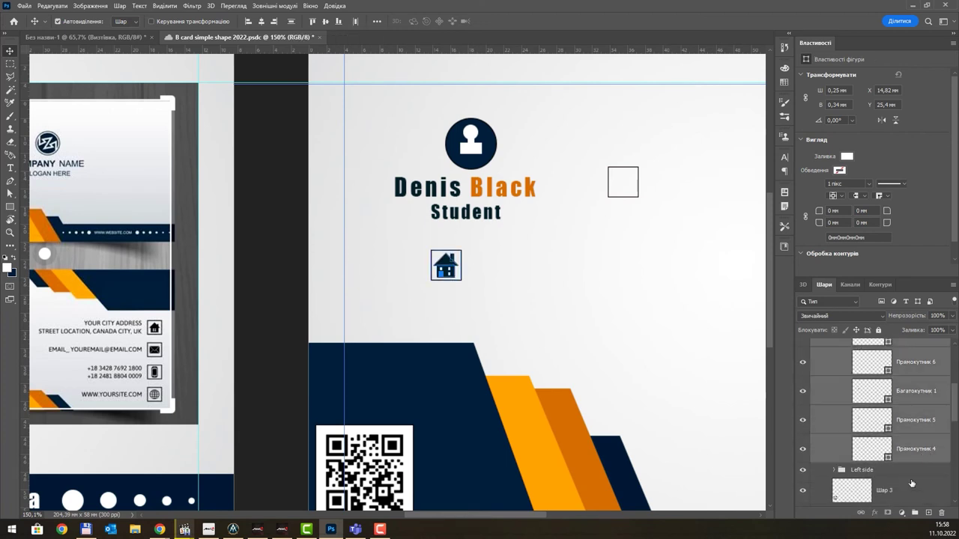
{"action": "key", "text": "ctrl+g"}
{"action": "scroll", "coordinate": [922, 391], "scroll_direction": "up", "scroll_amount": 3}
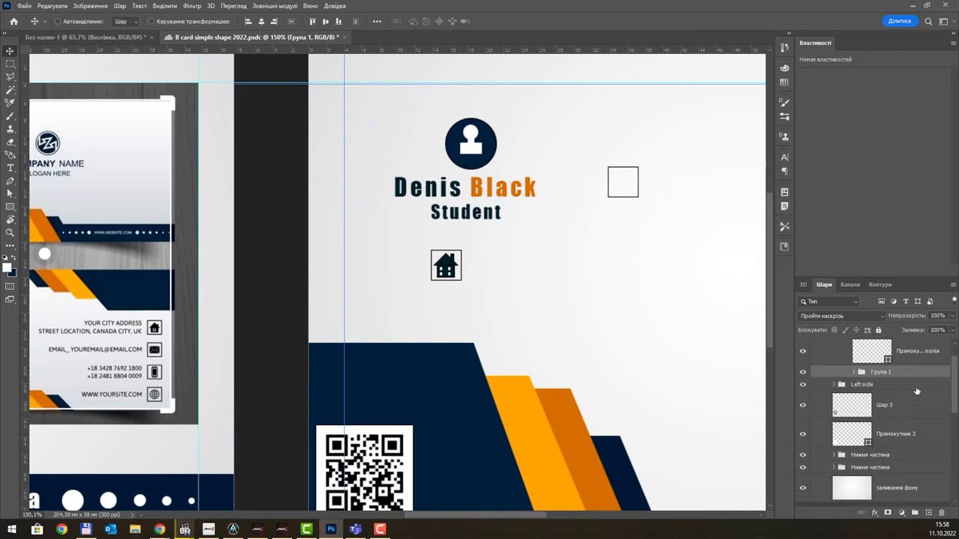
{"action": "double_click", "coordinate": [881, 399]}
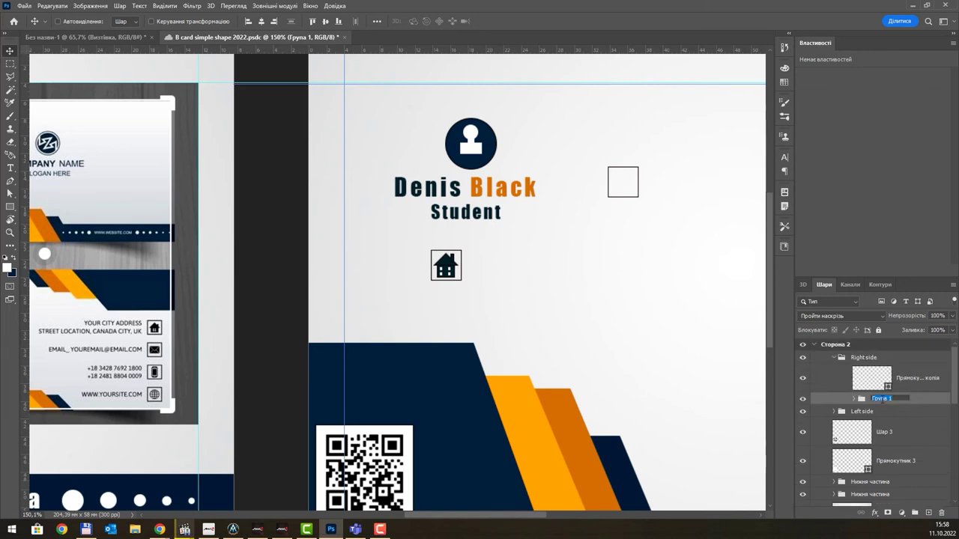
{"action": "type", "text": "Н"}
{"action": "key", "text": "Return"}
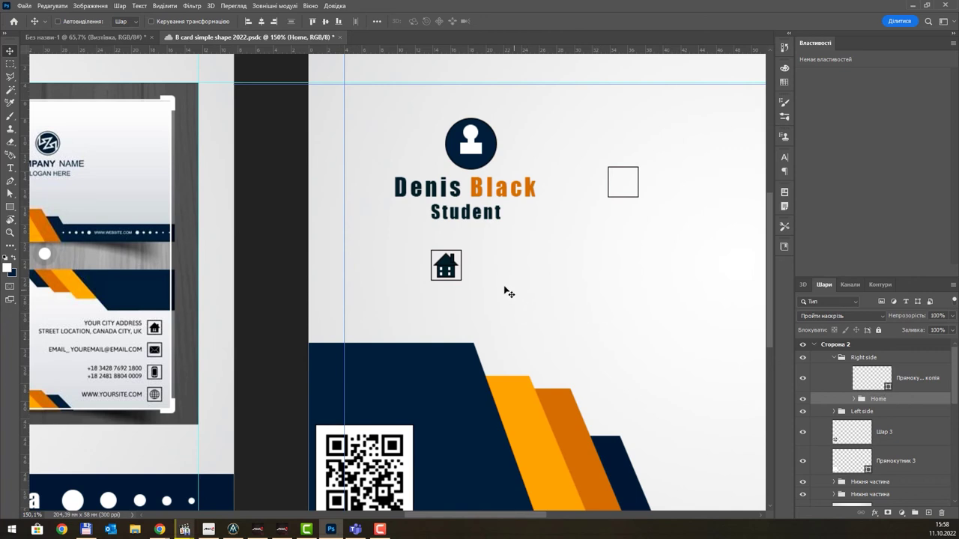
- Move the house icon to the right edge of Side 2
{"action": "left_click_drag", "start_coordinate": [449, 269], "coordinate": [663, 262]}
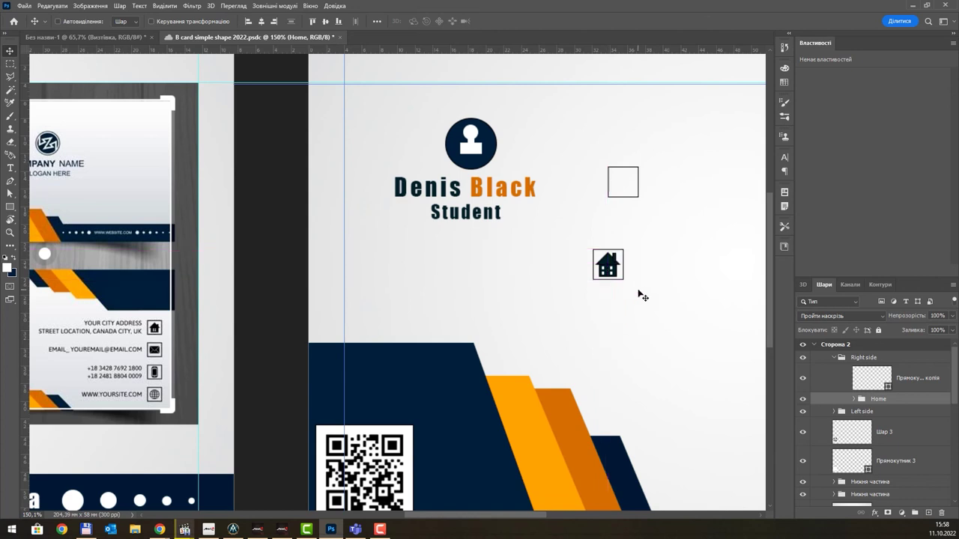
{"action": "scroll", "coordinate": [639, 295], "scroll_direction": "down", "scroll_amount": 3}
{"action": "scroll", "coordinate": [525, 311], "scroll_direction": "up", "scroll_amount": 1}
{"action": "left_click_drag", "start_coordinate": [526, 311], "coordinate": [606, 293]}
{"action": "left_click_drag", "start_coordinate": [355, 277], "coordinate": [411, 283]}
{"action": "scroll", "coordinate": [411, 283], "scroll_direction": "up", "scroll_amount": 5}
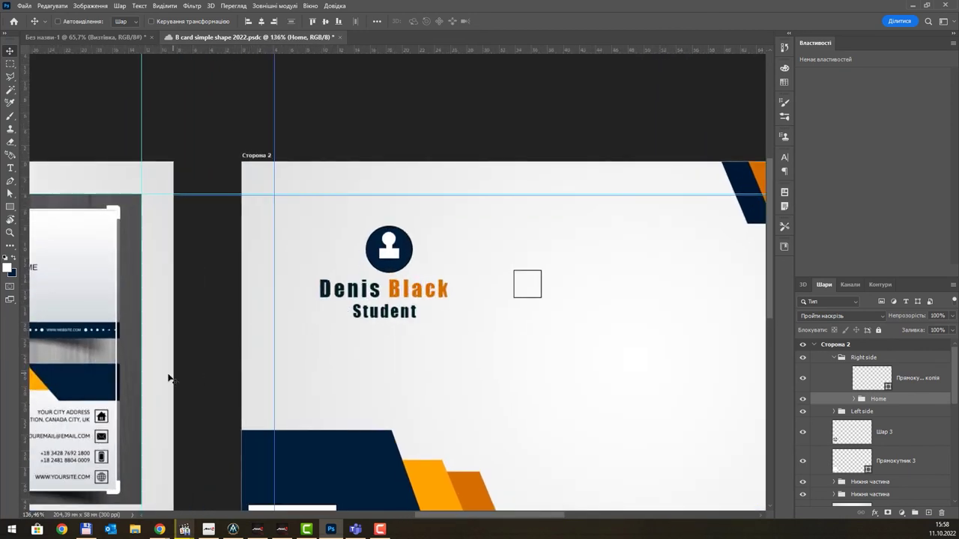
{"action": "left_click_drag", "start_coordinate": [151, 356], "coordinate": [176, 334]}
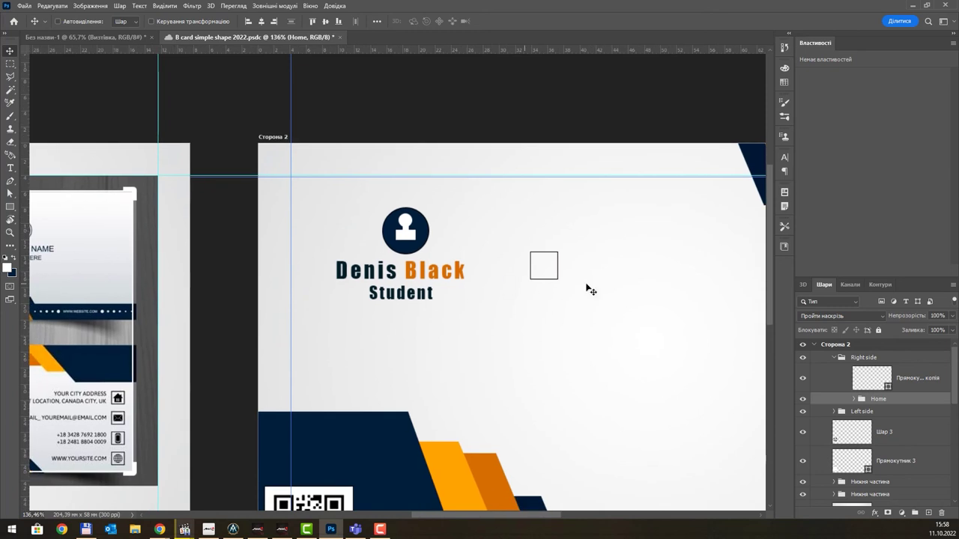
- Alt-drag a copy of the empty outlined square up and to the right
{"action": "left_click", "coordinate": [557, 266], "text": "ctrl"}
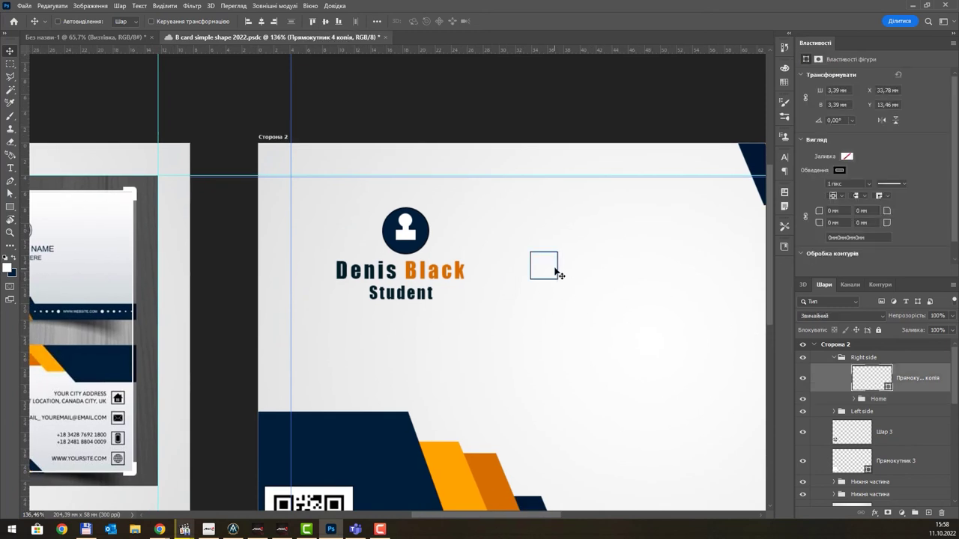
{"action": "left_click_drag", "start_coordinate": [561, 266], "coordinate": [656, 240]}
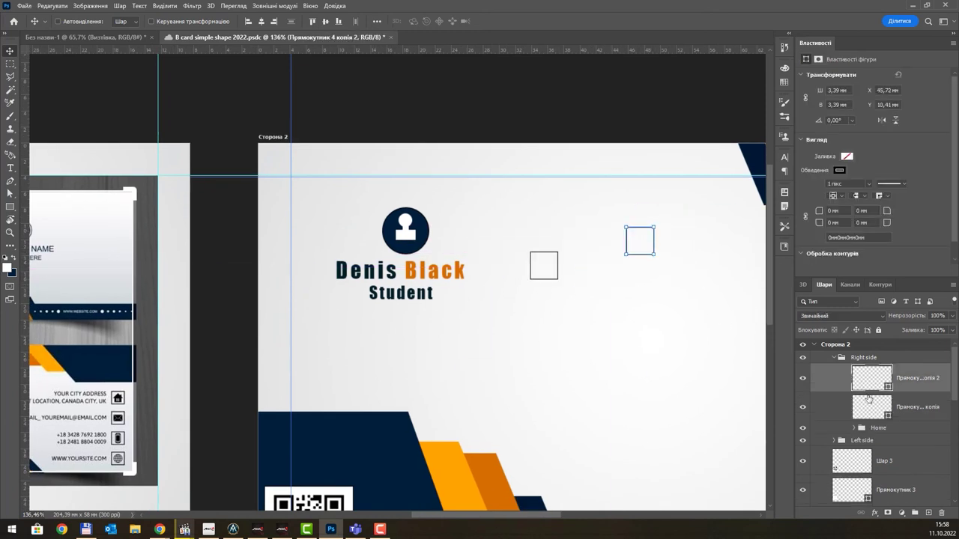
{"action": "left_click", "coordinate": [878, 409]}
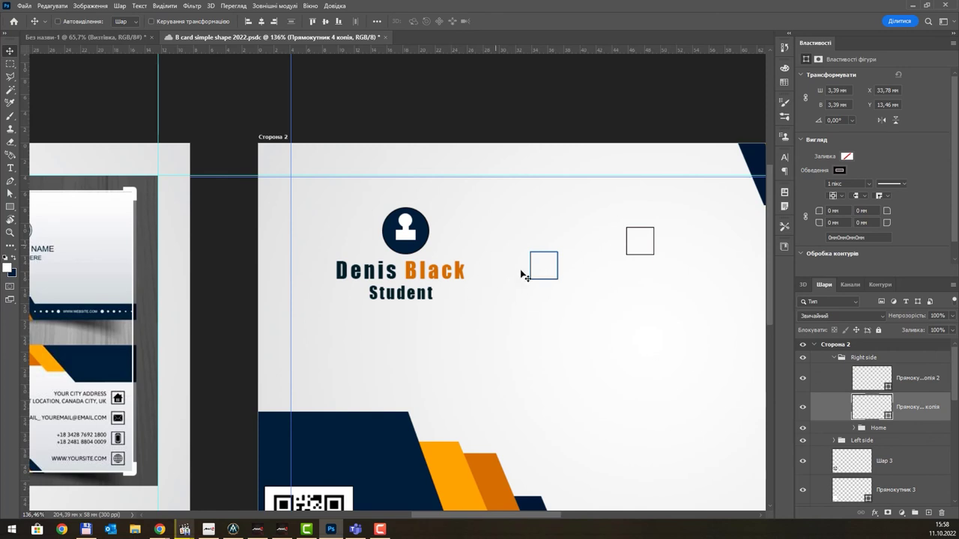
{"action": "scroll", "coordinate": [558, 247], "scroll_direction": "up", "scroll_amount": 1}
{"action": "scroll", "coordinate": [560, 242], "scroll_direction": "up", "scroll_amount": 3}
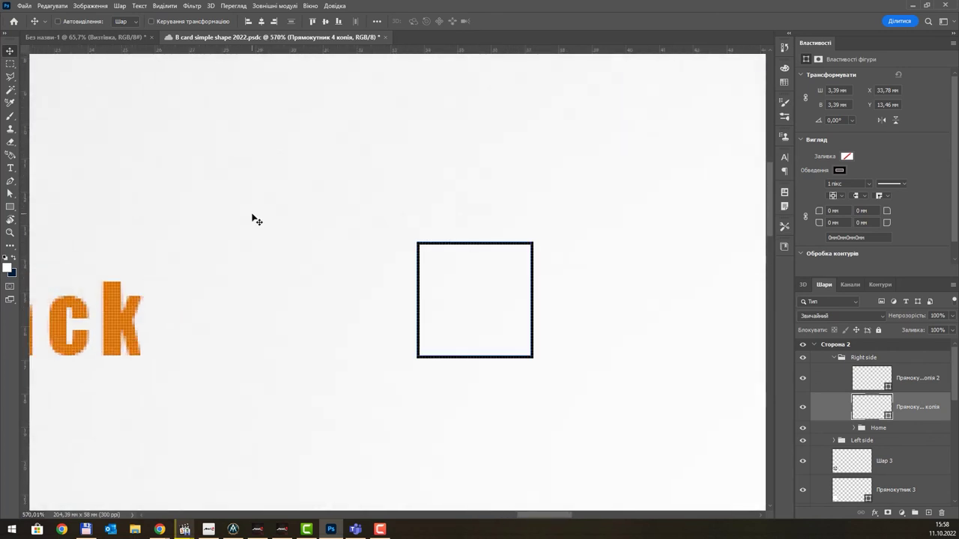
- Draw a black-filled rectangle inside the outlined square and nudge it slightly up and left
{"action": "left_click", "coordinate": [10, 207]}
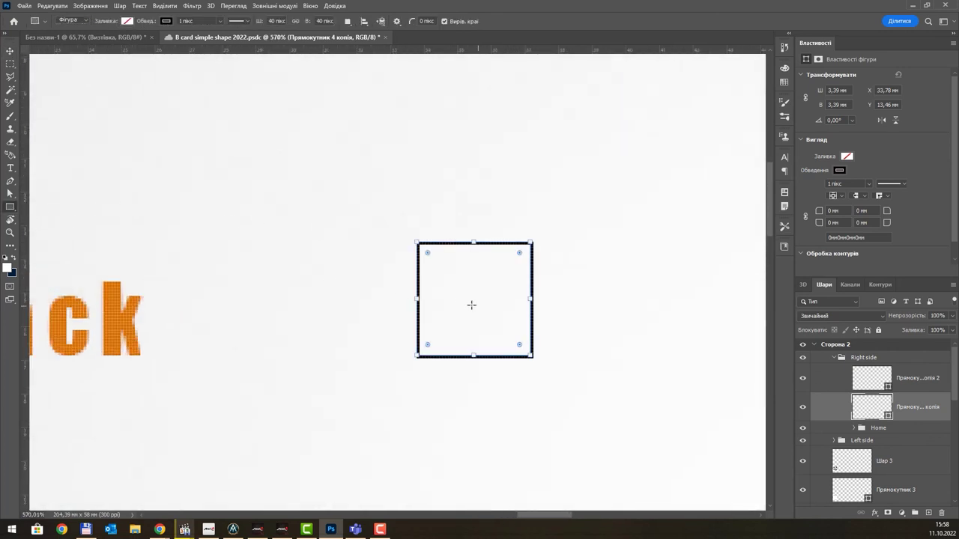
{"action": "left_click_drag", "start_coordinate": [433, 280], "coordinate": [523, 325]}
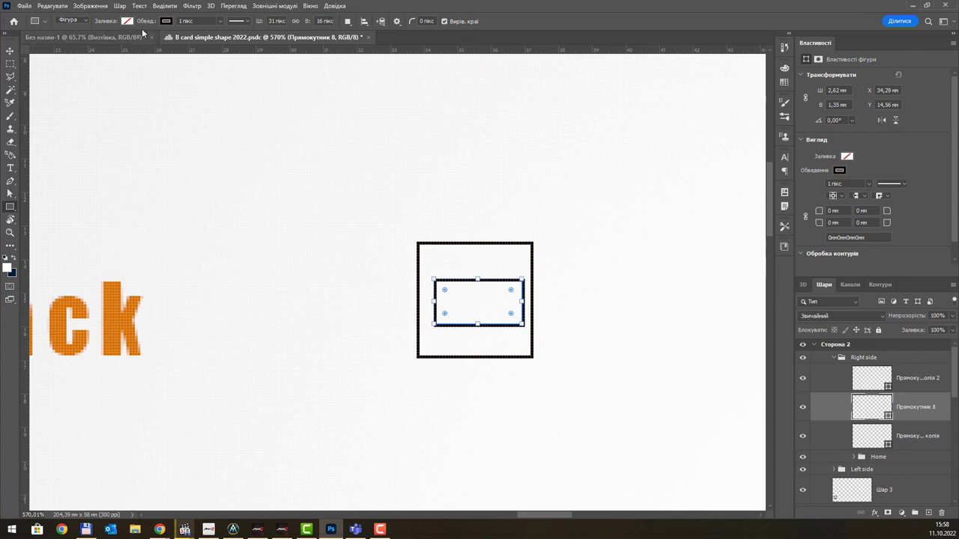
{"action": "left_click", "coordinate": [127, 21]}
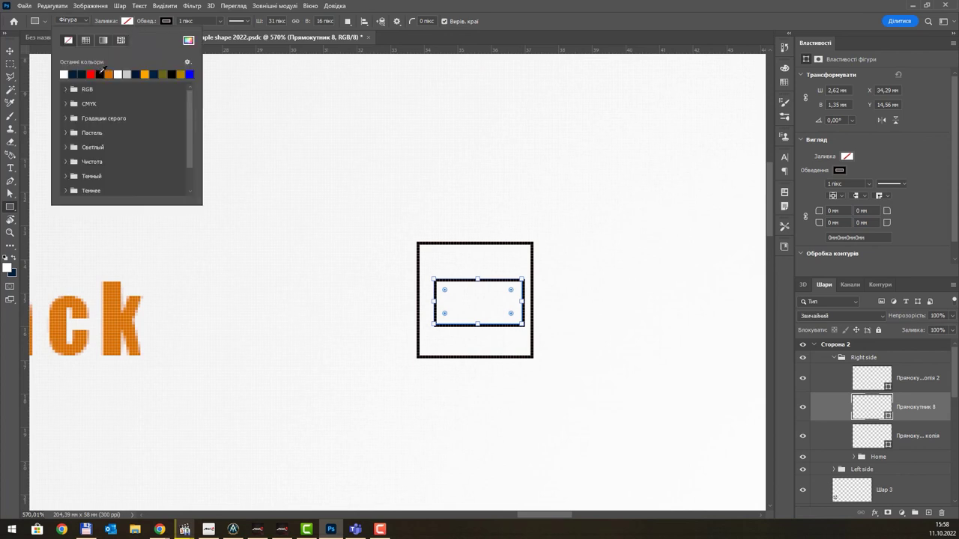
{"action": "left_click", "coordinate": [100, 73]}
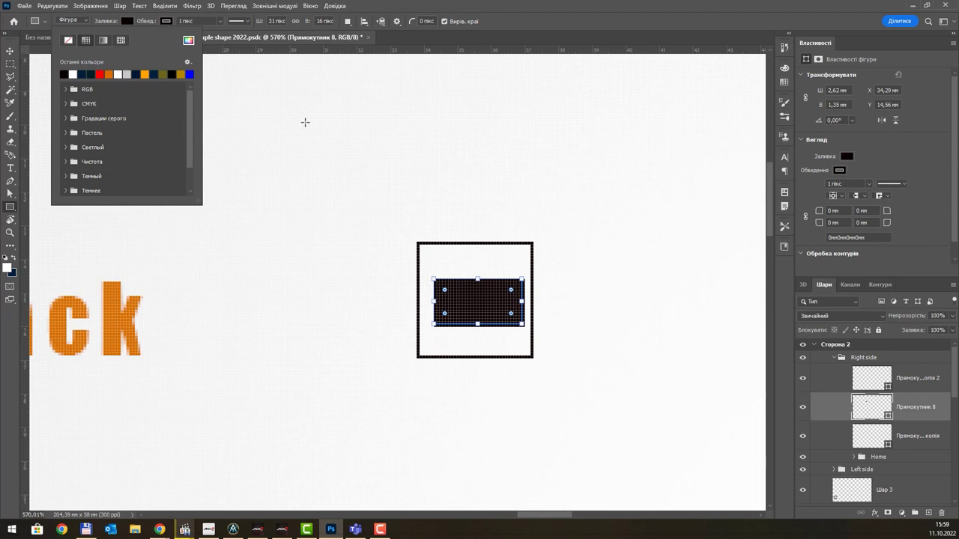
{"action": "left_click", "coordinate": [12, 56]}
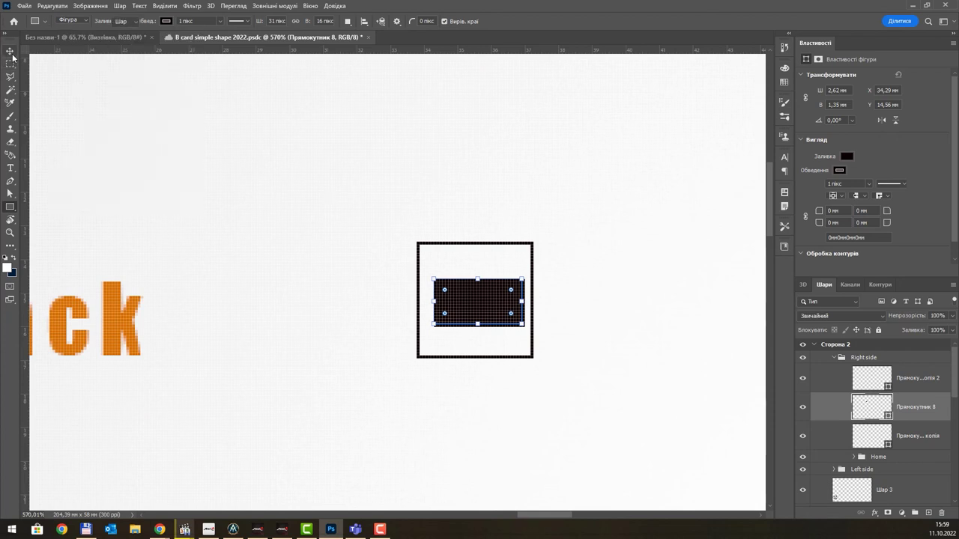
{"action": "left_click", "coordinate": [11, 54]}
{"action": "left_click_drag", "start_coordinate": [479, 298], "coordinate": [475, 293]}
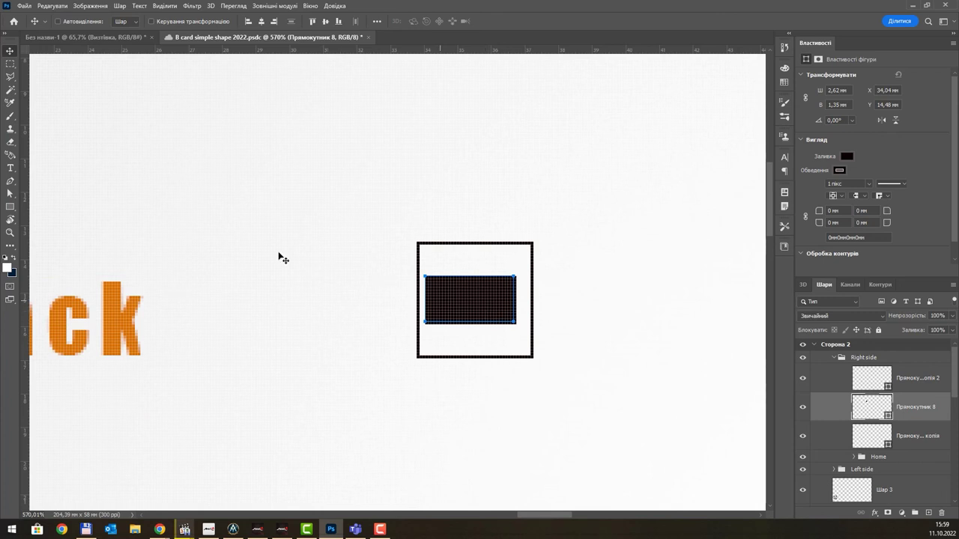
- With the standard Pen tool, trace a trial V path across the rectangle, then discard it
{"action": "left_click", "coordinate": [9, 184]}
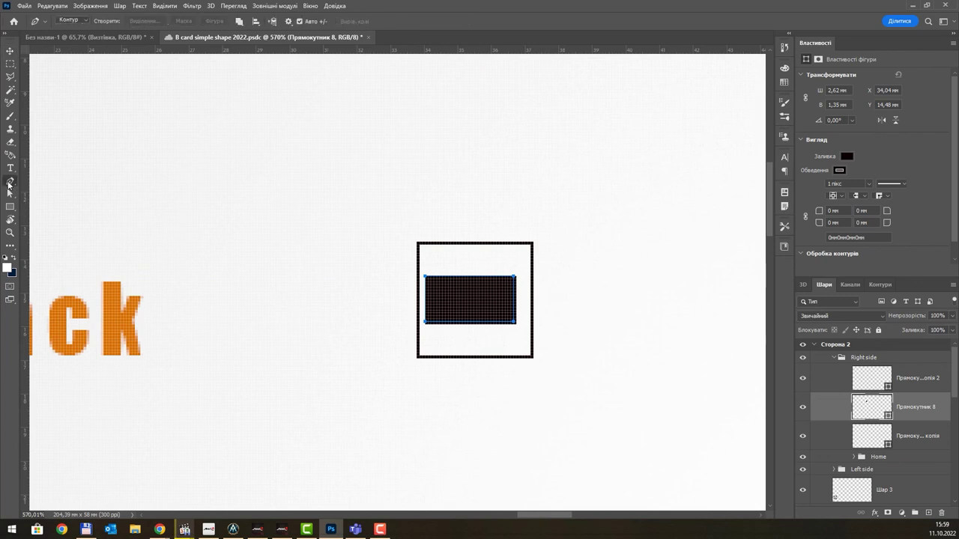
{"action": "left_click", "coordinate": [78, 197]}
{"action": "left_click", "coordinate": [10, 184]}
{"action": "left_click", "coordinate": [60, 184]}
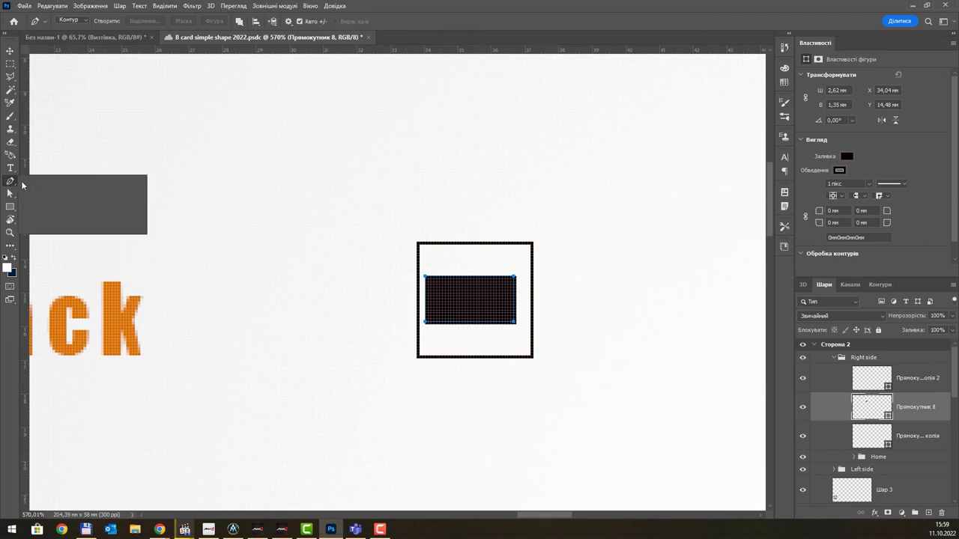
{"action": "scroll", "coordinate": [455, 268], "scroll_direction": "up", "scroll_amount": 3}
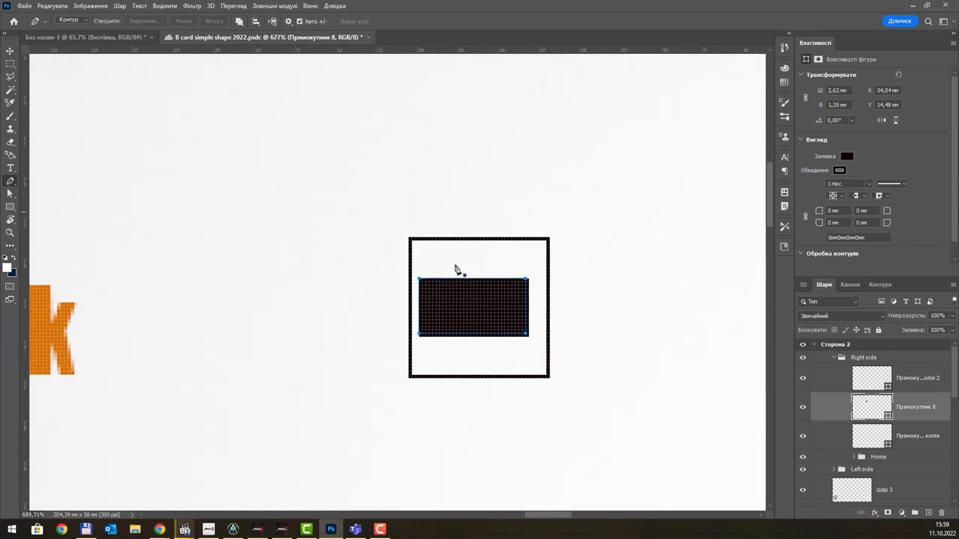
{"action": "left_click", "coordinate": [410, 289]}
{"action": "left_click", "coordinate": [497, 194]}
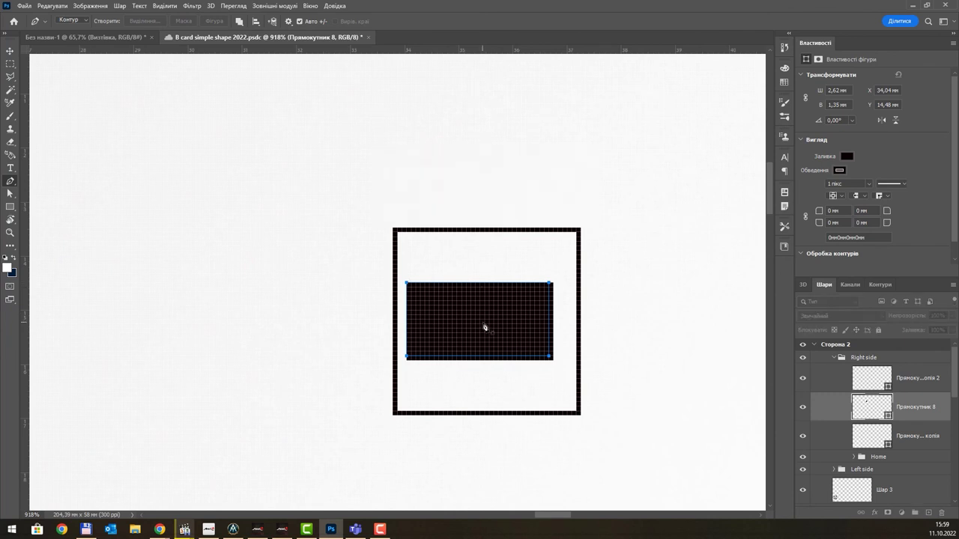
{"action": "left_click", "coordinate": [431, 284]}
{"action": "key", "text": "ctrl+z"}
{"action": "left_click", "coordinate": [412, 289]}
{"action": "left_click", "coordinate": [480, 328]}
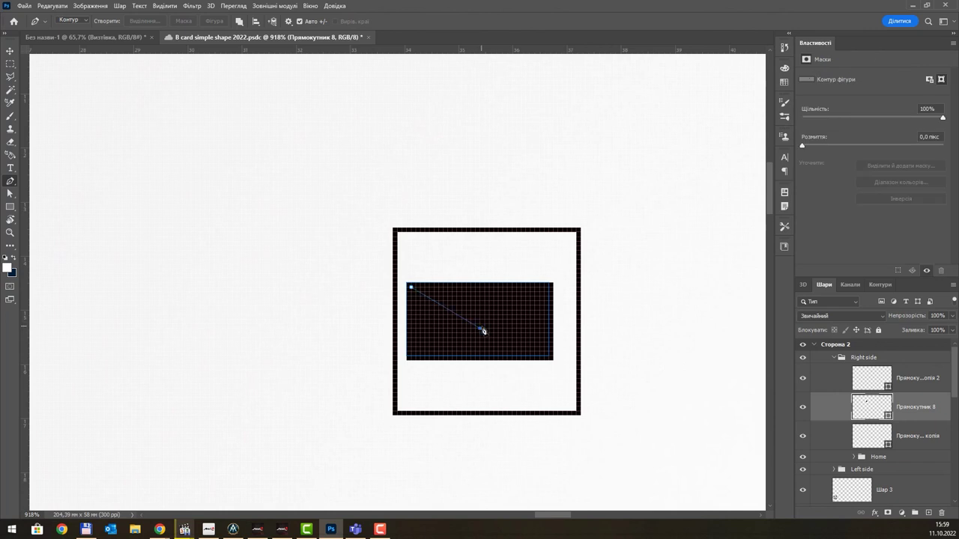
{"action": "left_click", "coordinate": [549, 288]}
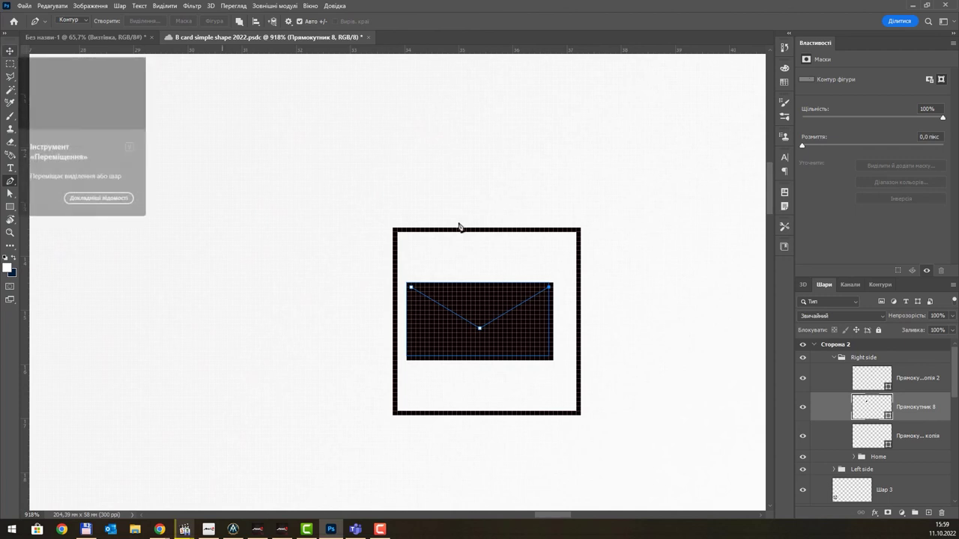
{"action": "key", "text": "Return"}
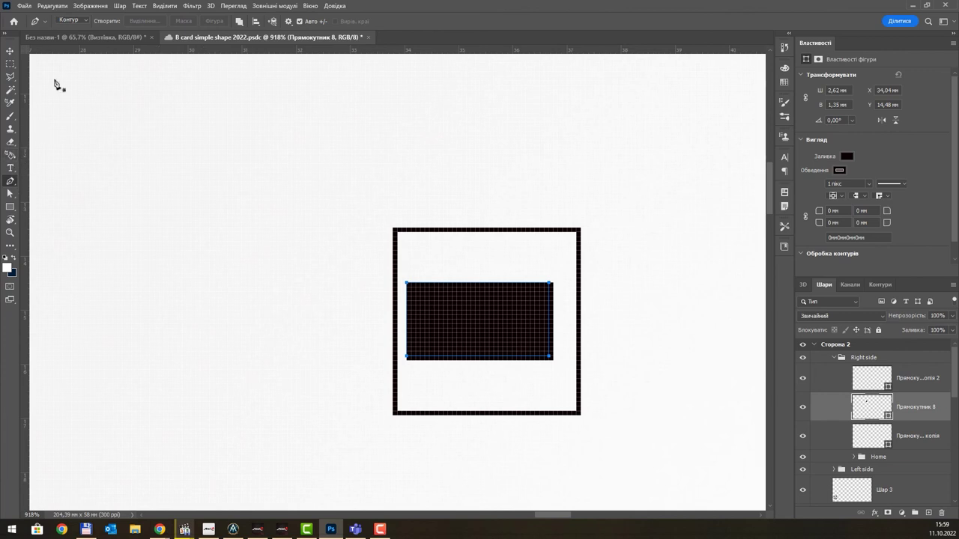
- Switch the Pen tool to Shape mode, undoing the white fill applied to the rectangle
{"action": "left_click", "coordinate": [76, 21]}
{"action": "left_click", "coordinate": [77, 30]}
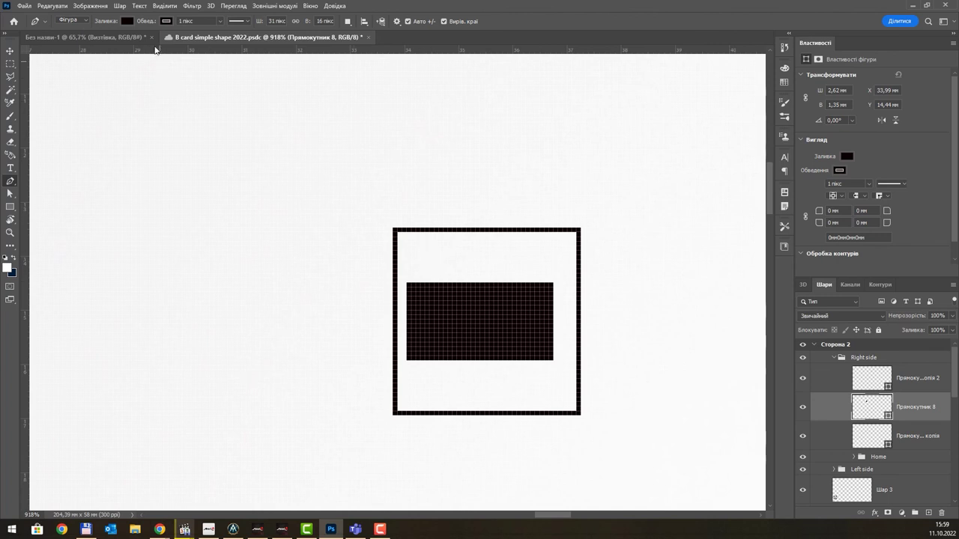
{"action": "left_click", "coordinate": [127, 21]}
{"action": "left_click", "coordinate": [73, 74]}
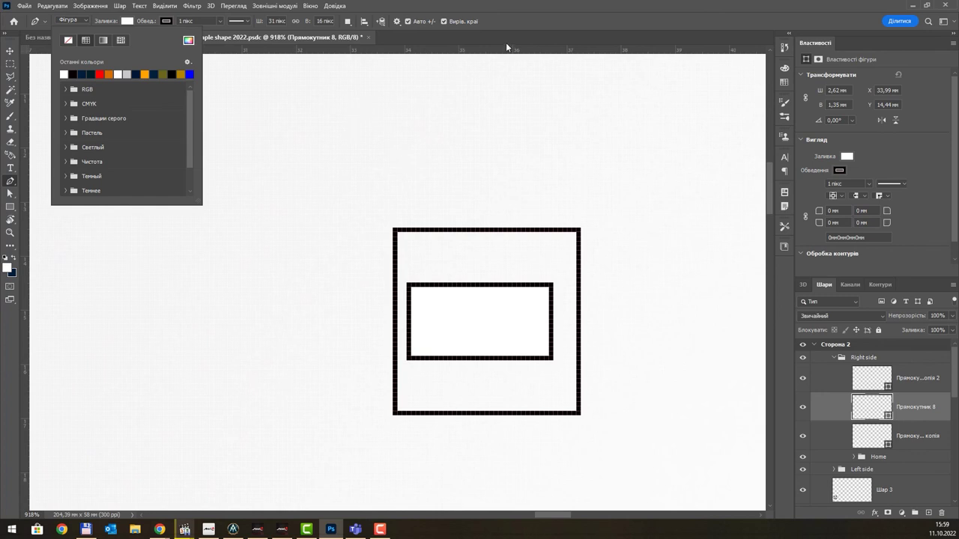
{"action": "left_click", "coordinate": [509, 21]}
{"action": "key", "text": "ctrl+z"}
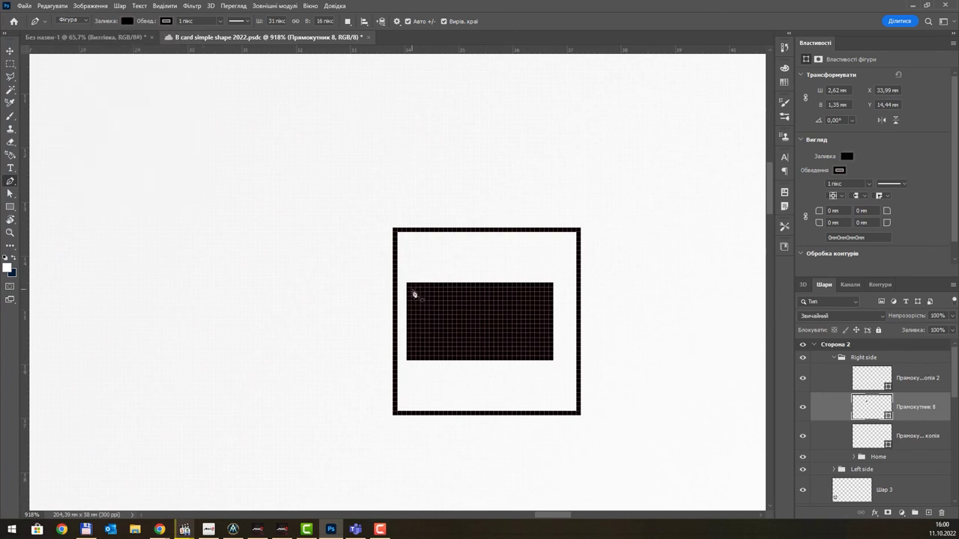
- Draw a V from the rectangle's top-left to bottom-middle to top-right, with no fill and a white stroke
{"action": "left_click", "coordinate": [411, 292]}
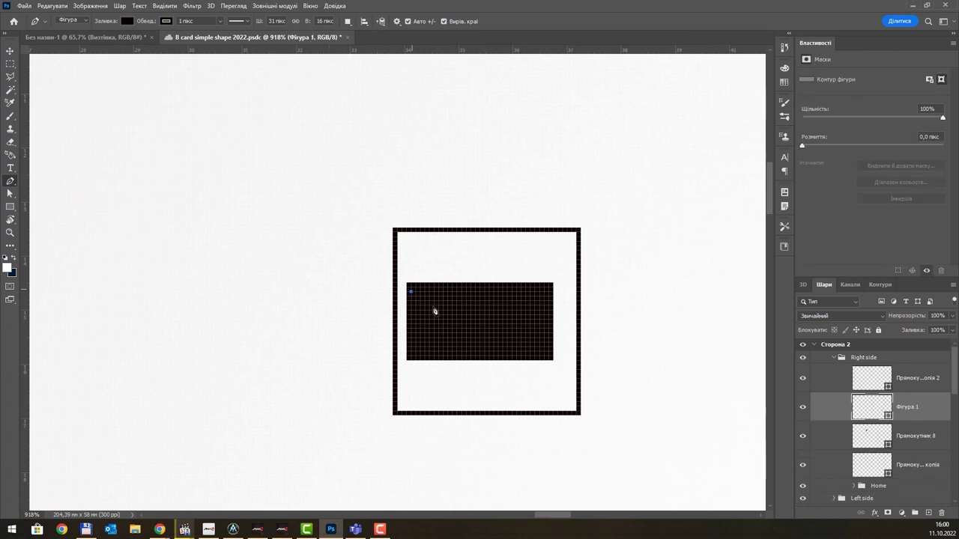
{"action": "left_click", "coordinate": [479, 332]}
{"action": "left_click", "coordinate": [550, 287]}
{"action": "left_click", "coordinate": [128, 21]}
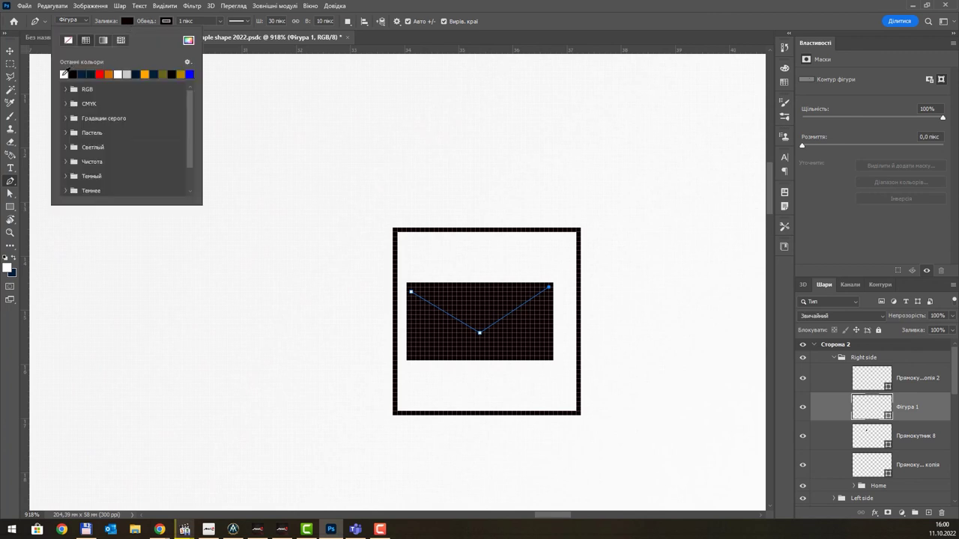
{"action": "left_click", "coordinate": [64, 73]}
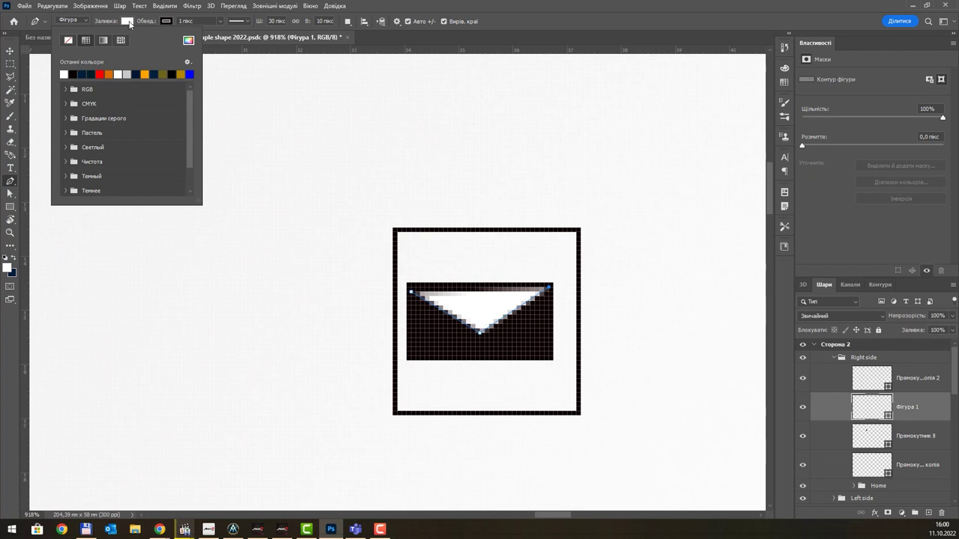
{"action": "left_click", "coordinate": [127, 21]}
{"action": "left_click", "coordinate": [127, 21]}
{"action": "left_click", "coordinate": [69, 41]}
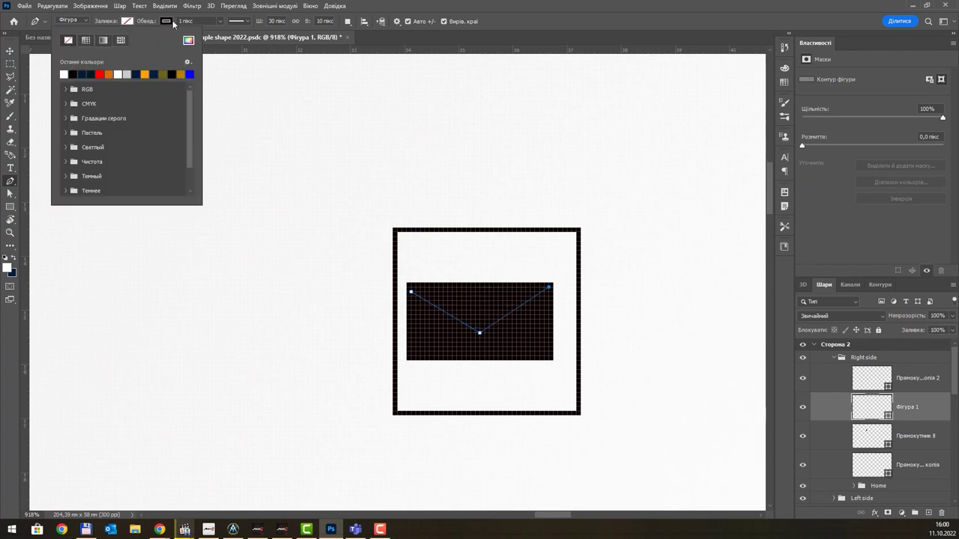
{"action": "left_click", "coordinate": [171, 22]}
{"action": "left_click", "coordinate": [104, 73]}
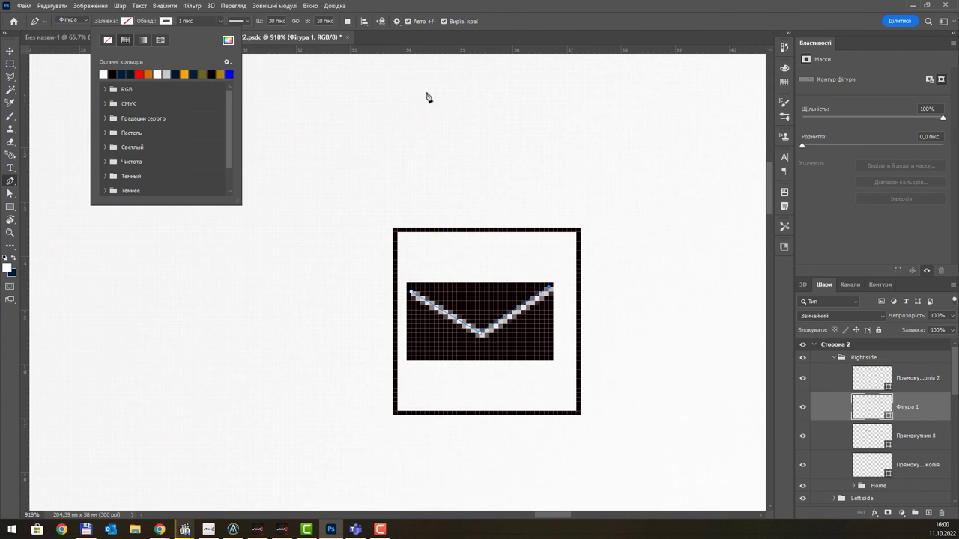
{"action": "left_click", "coordinate": [10, 50]}
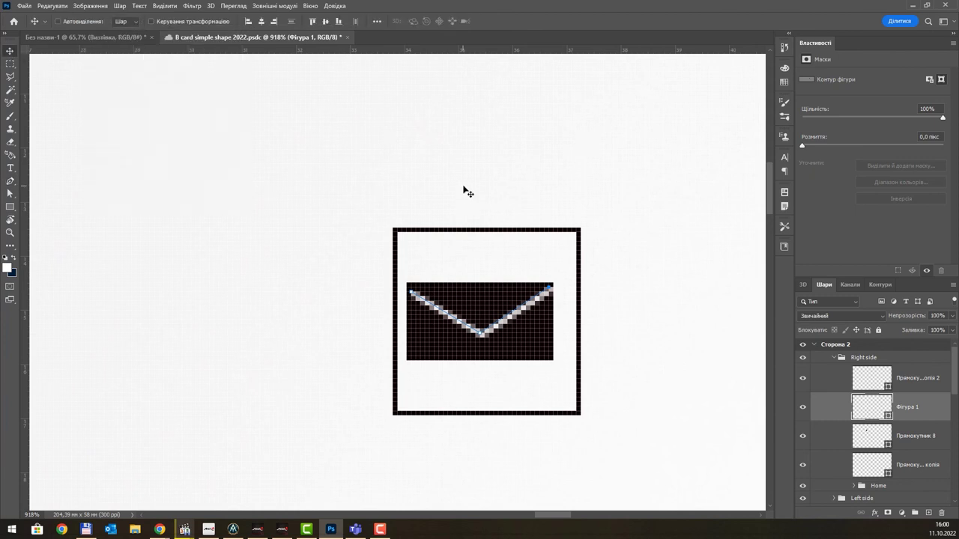
- Select the black rectangle together with the V and move the envelope to centre it in its square
{"action": "scroll", "coordinate": [462, 203], "scroll_direction": "down", "scroll_amount": 3}
{"action": "scroll", "coordinate": [462, 202], "scroll_direction": "down", "scroll_amount": 5}
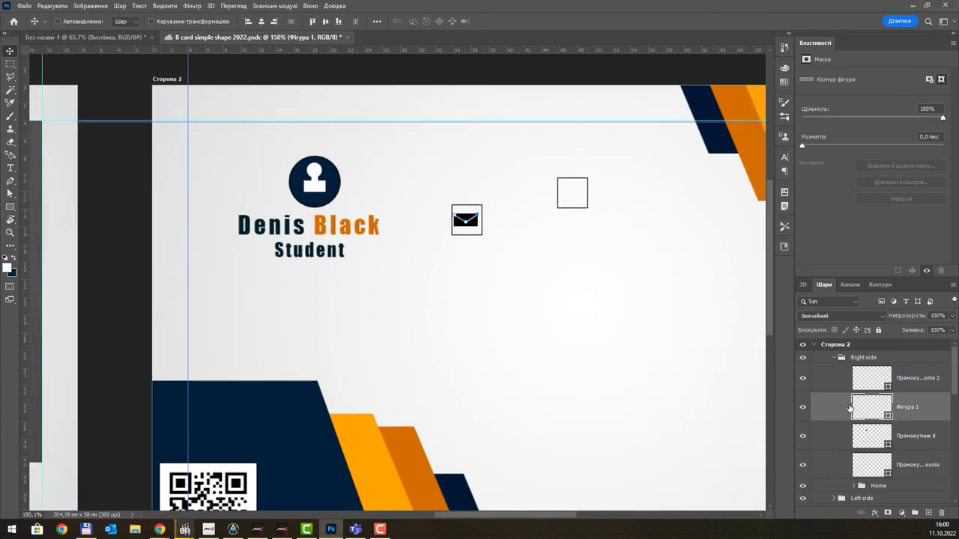
{"action": "left_click", "coordinate": [918, 435], "text": "ctrl"}
{"action": "scroll", "coordinate": [471, 214], "scroll_direction": "up", "scroll_amount": 6}
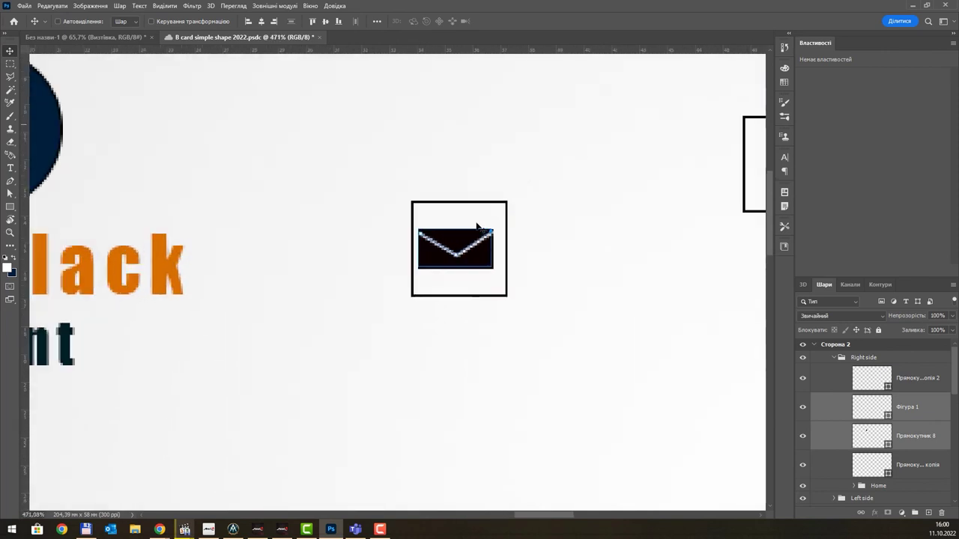
{"action": "left_click_drag", "start_coordinate": [456, 247], "coordinate": [457, 237]}
- Try grouping, then merging, the square with the envelope layers, undoing both
{"action": "scroll", "coordinate": [458, 237], "scroll_direction": "down", "scroll_amount": 2}
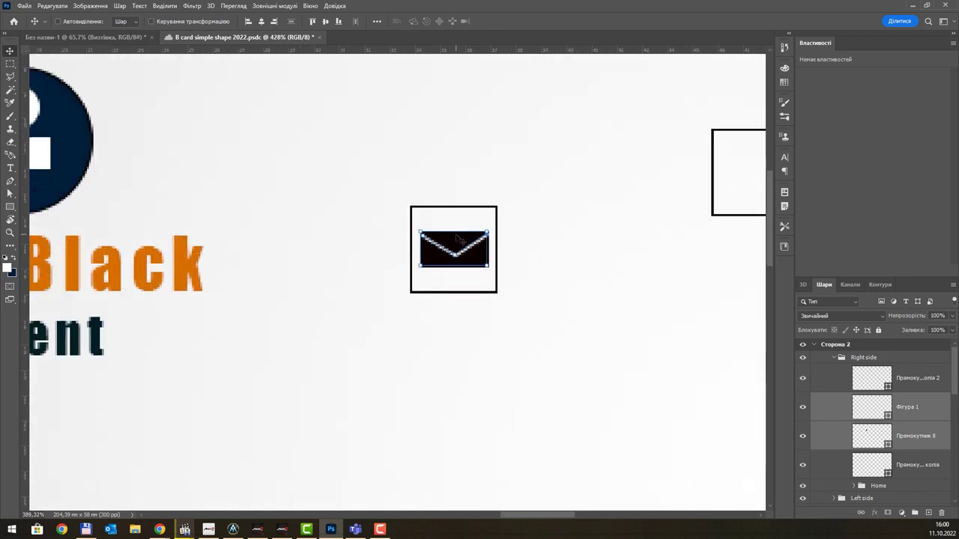
{"action": "scroll", "coordinate": [457, 238], "scroll_direction": "down", "scroll_amount": 3}
{"action": "scroll", "coordinate": [918, 416], "scroll_direction": "down", "scroll_amount": 1}
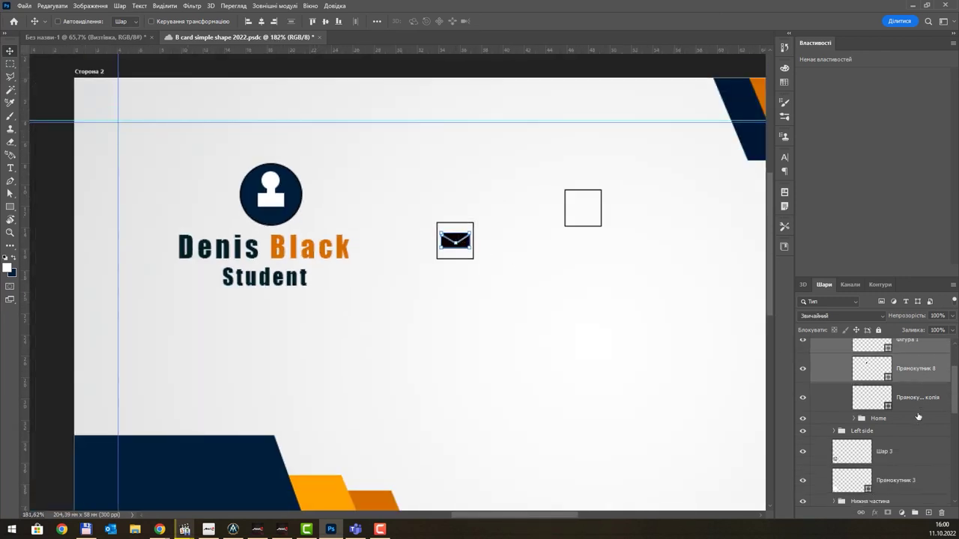
{"action": "scroll", "coordinate": [916, 420], "scroll_direction": "up", "scroll_amount": 1}
{"action": "left_click", "coordinate": [918, 443]}
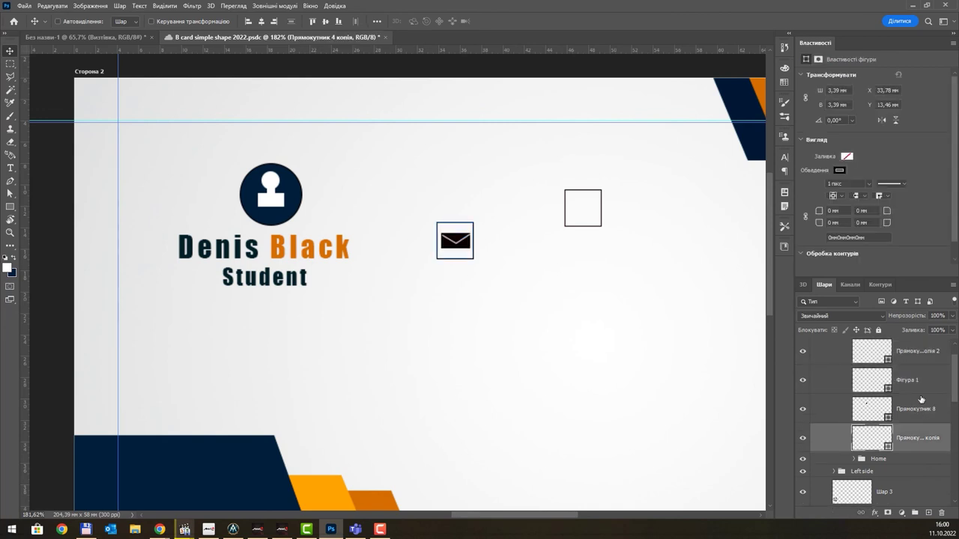
{"action": "left_click", "coordinate": [917, 380], "text": "shift"}
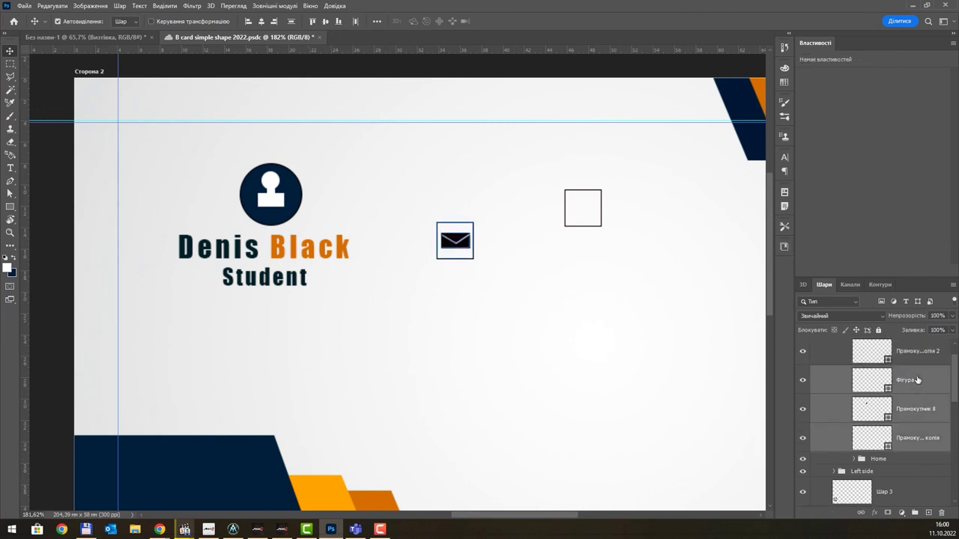
{"action": "key", "text": "ctrl+g"}
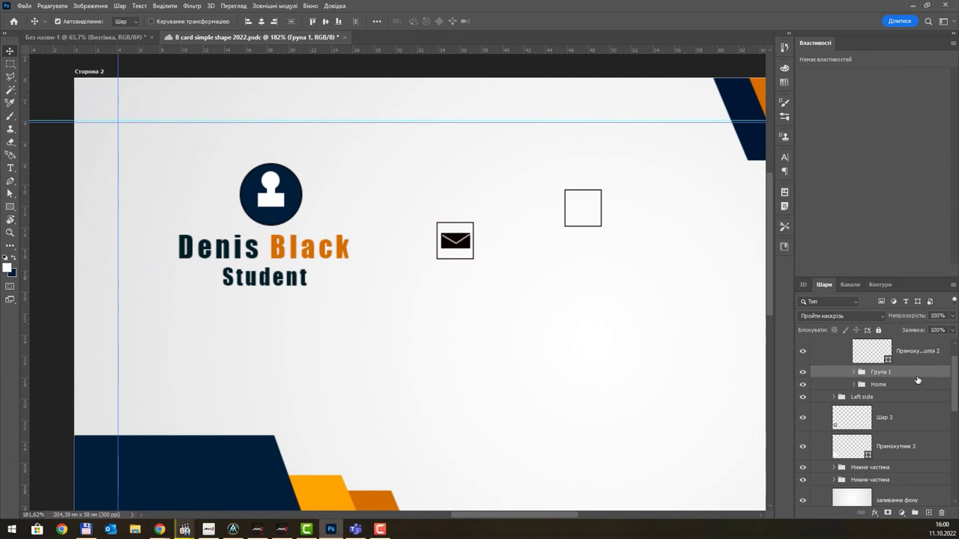
{"action": "key", "text": "ctrl+z"}
{"action": "key", "text": "ctrl+e"}
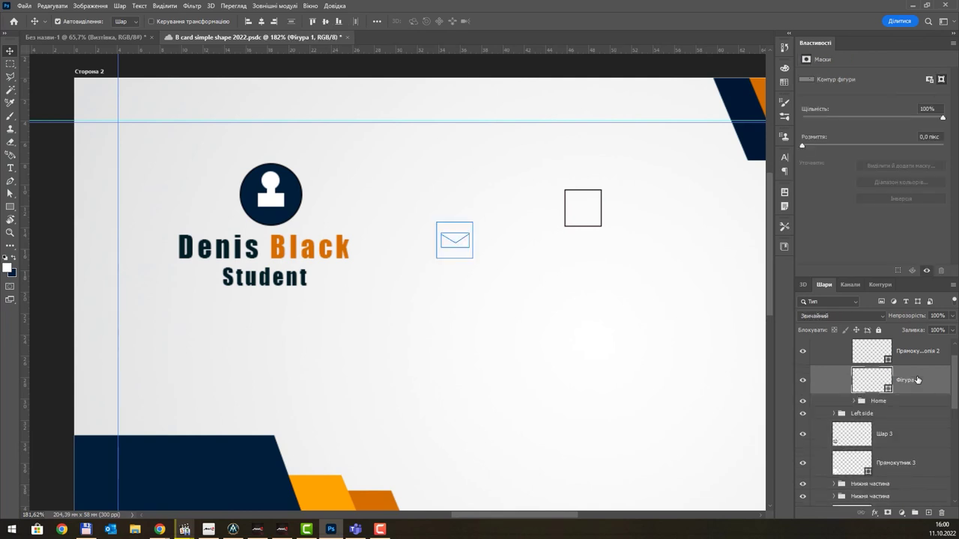
{"action": "key", "text": "ctrl+z"}
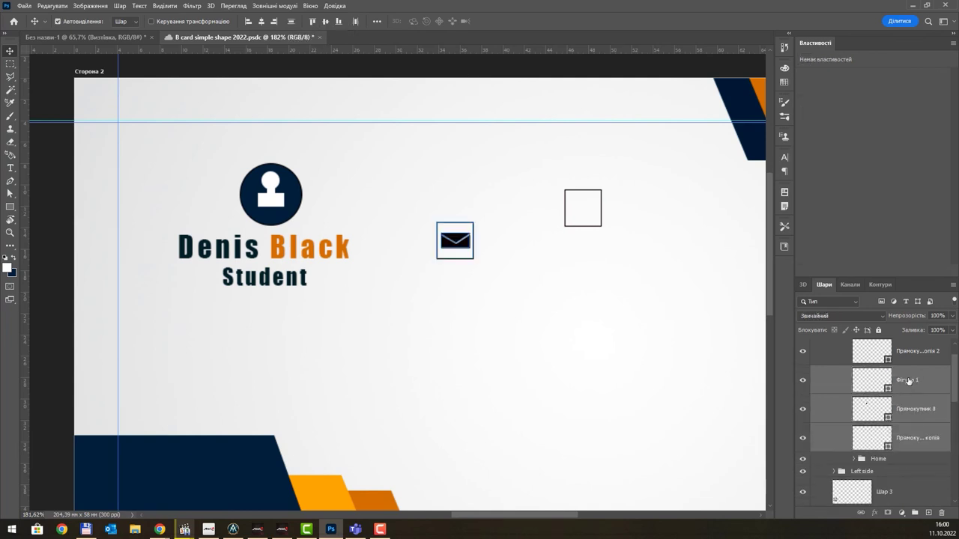
- Group the three envelope layers and name the group post
{"action": "key", "text": "ctrl+g"}
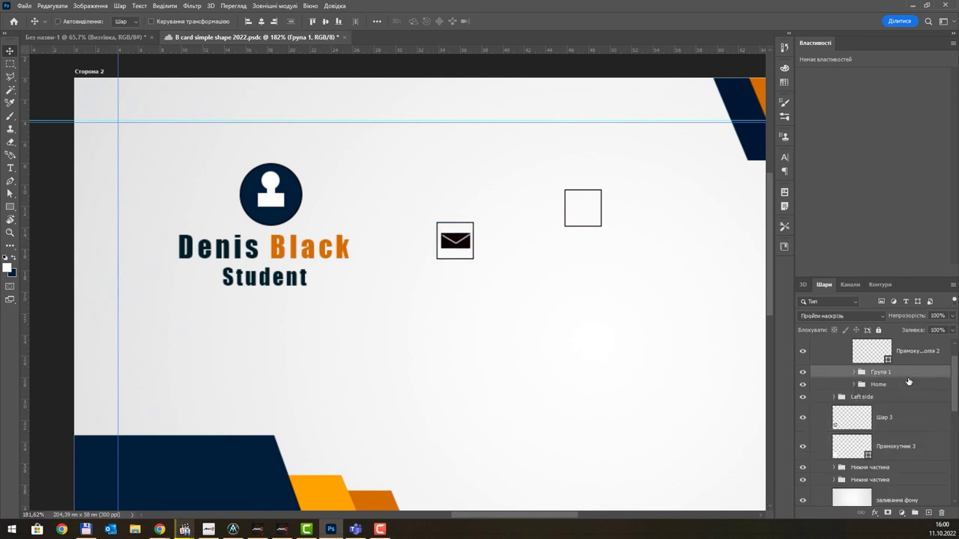
{"action": "double_click", "coordinate": [880, 372]}
{"action": "type", "text": "пош"}
{"action": "type", "text": "t"}
{"action": "key", "text": "Return"}
{"action": "scroll", "coordinate": [480, 262], "scroll_direction": "down", "scroll_amount": 5}
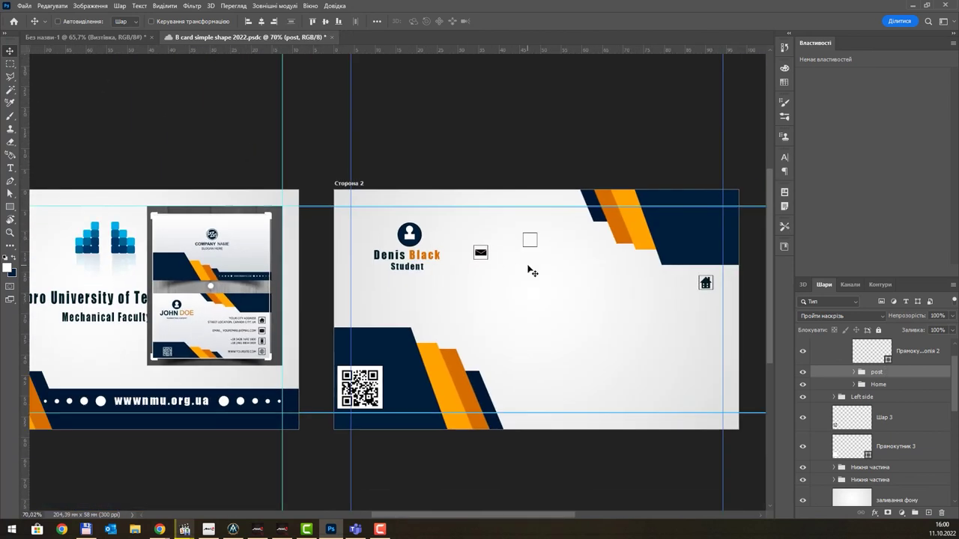
- Move the envelope icon to the card's right edge, below the house icon
{"action": "left_click_drag", "start_coordinate": [480, 253], "coordinate": [707, 313]}
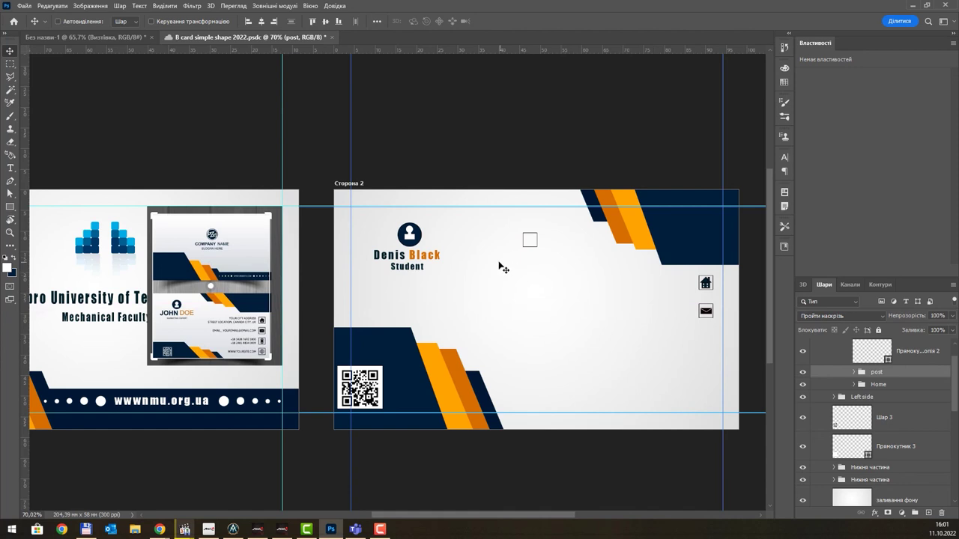
{"action": "scroll", "coordinate": [254, 334], "scroll_direction": "up", "scroll_amount": 8}
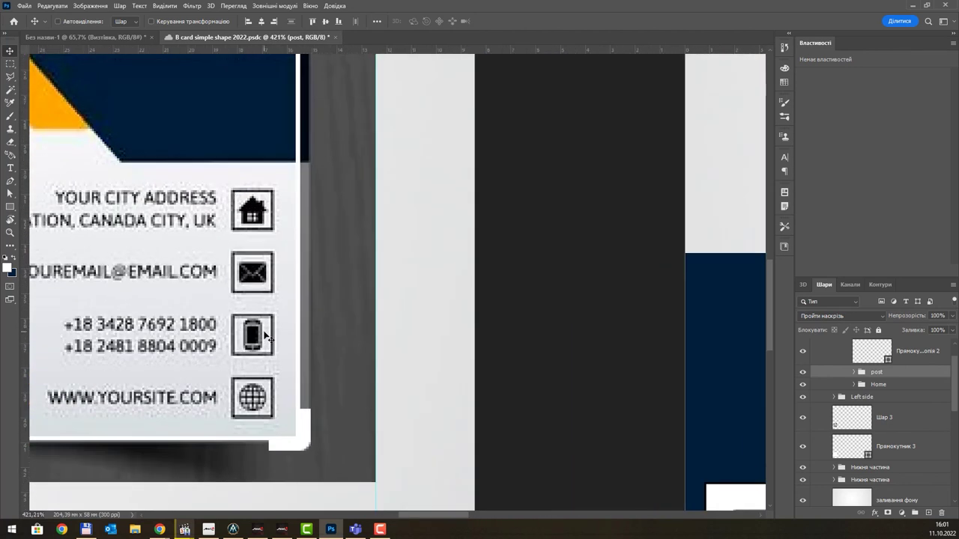
{"action": "scroll", "coordinate": [264, 335], "scroll_direction": "down", "scroll_amount": 8}
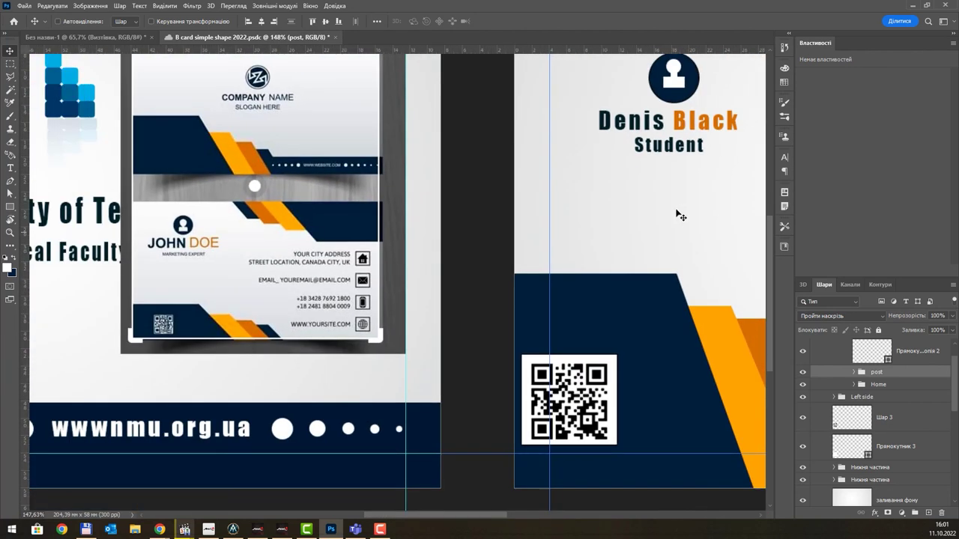
{"action": "left_click_drag", "start_coordinate": [664, 202], "coordinate": [602, 218]}
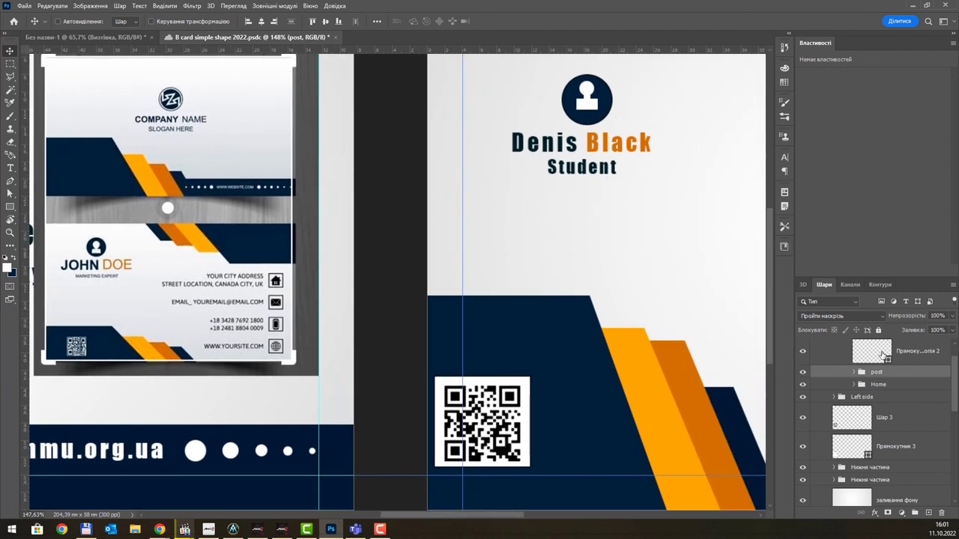
- Duplicate the empty outlined square, moving the original to the right edge and the copy below Student
{"action": "left_click", "coordinate": [883, 352]}
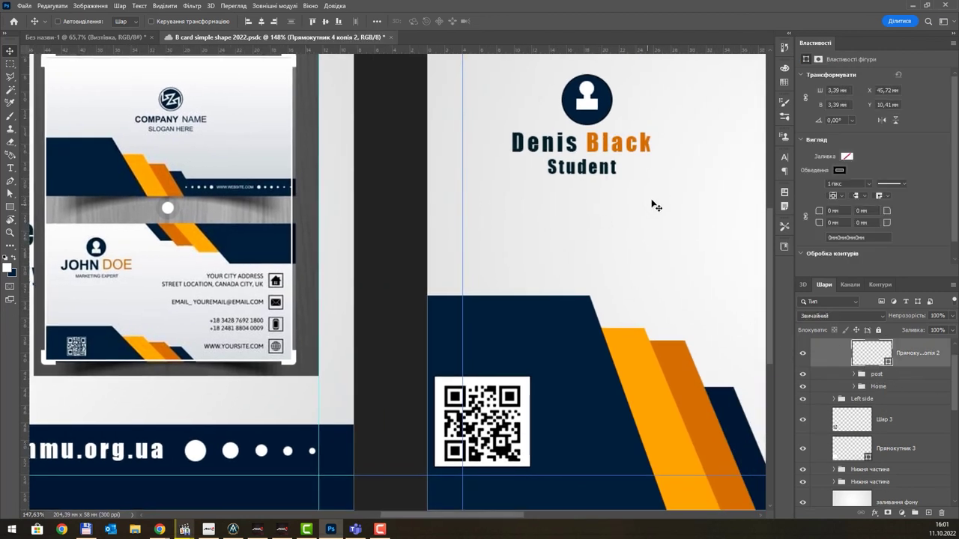
{"action": "left_click_drag", "start_coordinate": [657, 205], "coordinate": [448, 250]}
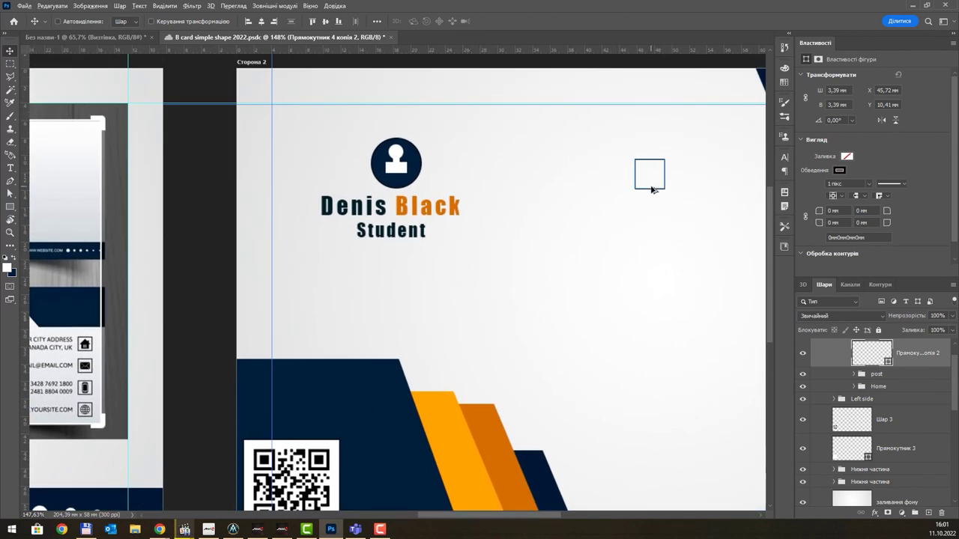
{"action": "left_click_drag", "start_coordinate": [652, 190], "coordinate": [476, 293]}
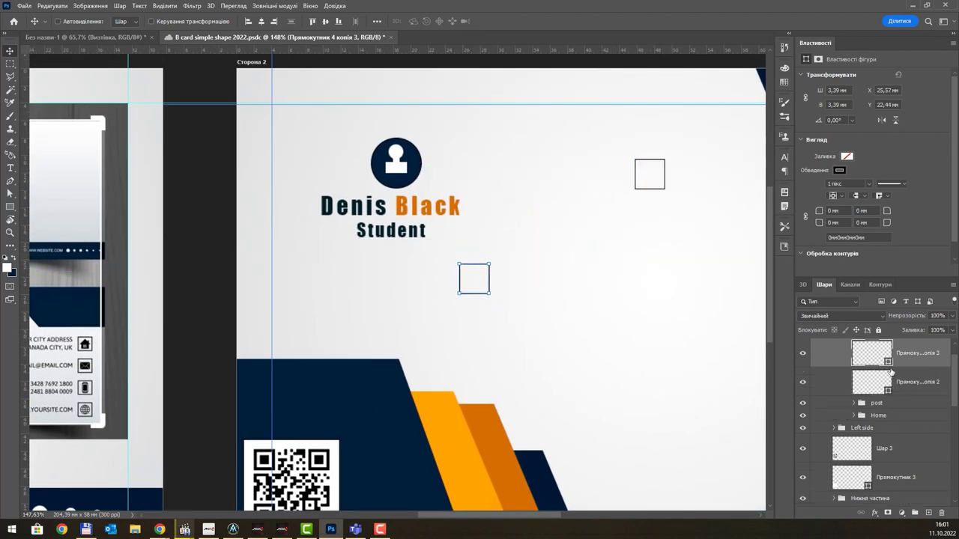
{"action": "left_click", "coordinate": [871, 387]}
{"action": "left_click_drag", "start_coordinate": [377, 285], "coordinate": [456, 314]}
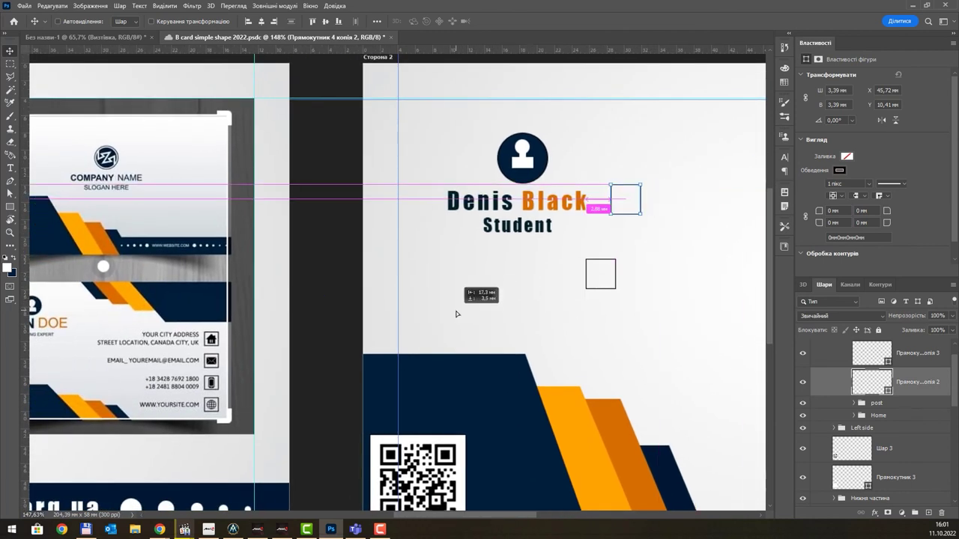
{"action": "left_click_drag", "start_coordinate": [566, 301], "coordinate": [731, 318]}
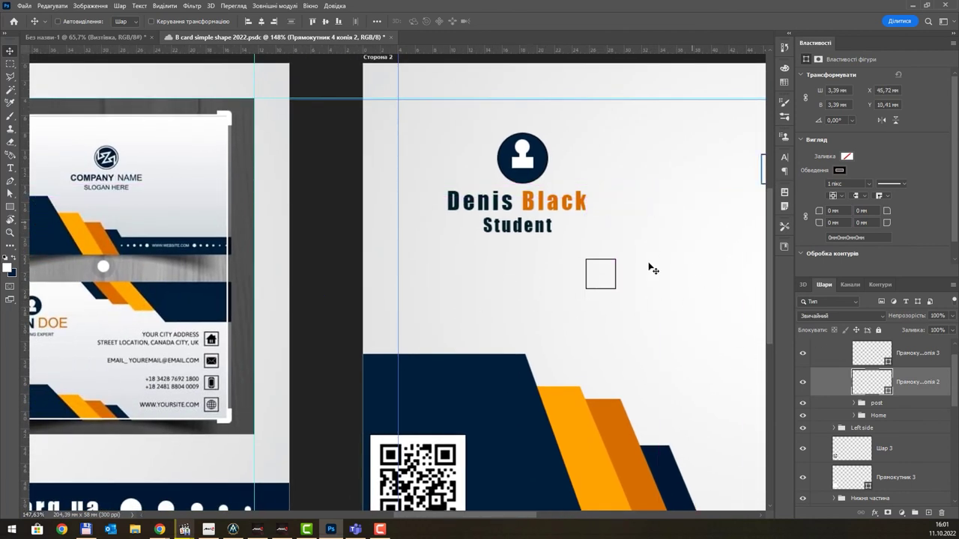
{"action": "left_click", "coordinate": [854, 344]}
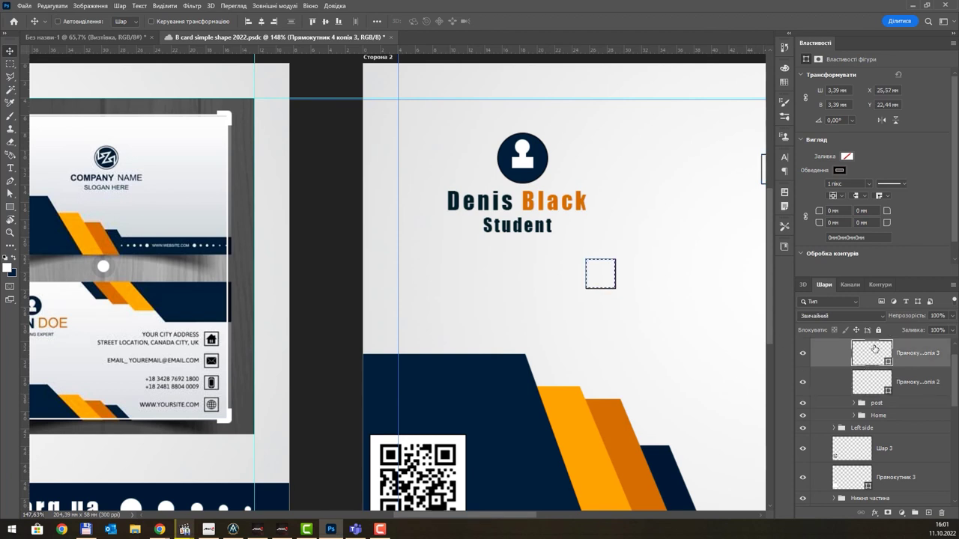
{"action": "left_click_drag", "start_coordinate": [604, 286], "coordinate": [498, 305]}
{"action": "scroll", "coordinate": [483, 299], "scroll_direction": "up", "scroll_amount": 2}
{"action": "scroll", "coordinate": [483, 300], "scroll_direction": "up", "scroll_amount": 1}
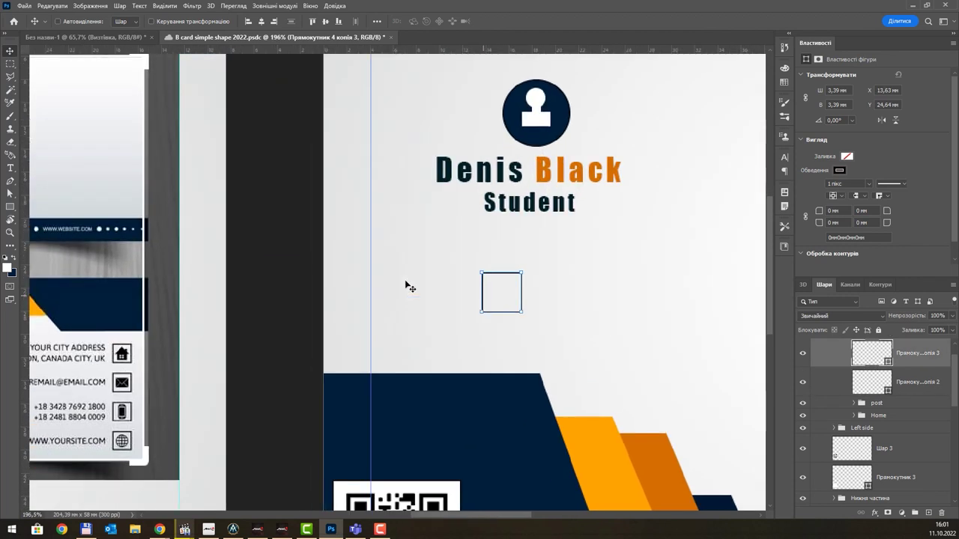
- Draw a small black rectangle centred inside the empty square below Student
{"action": "left_click", "coordinate": [7, 209]}
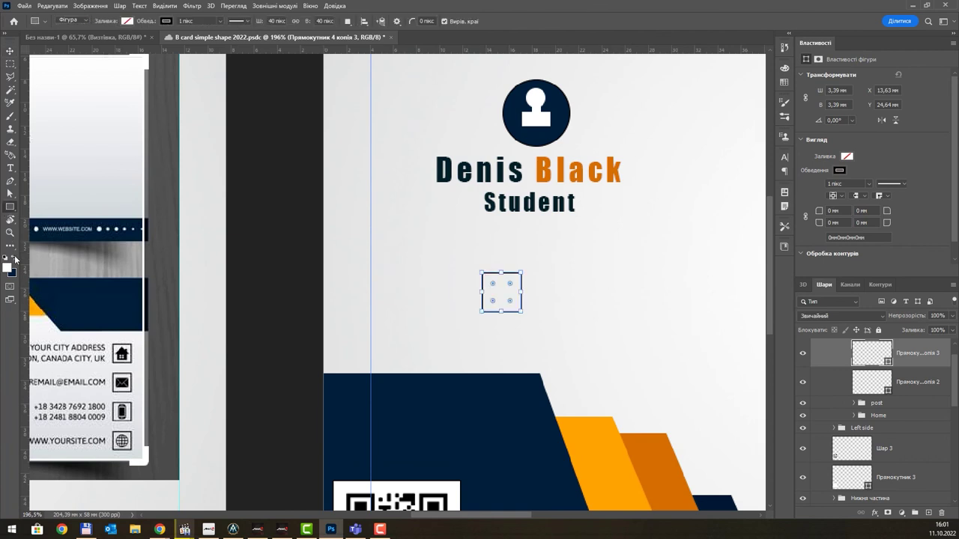
{"action": "scroll", "coordinate": [498, 288], "scroll_direction": "up", "scroll_amount": 1}
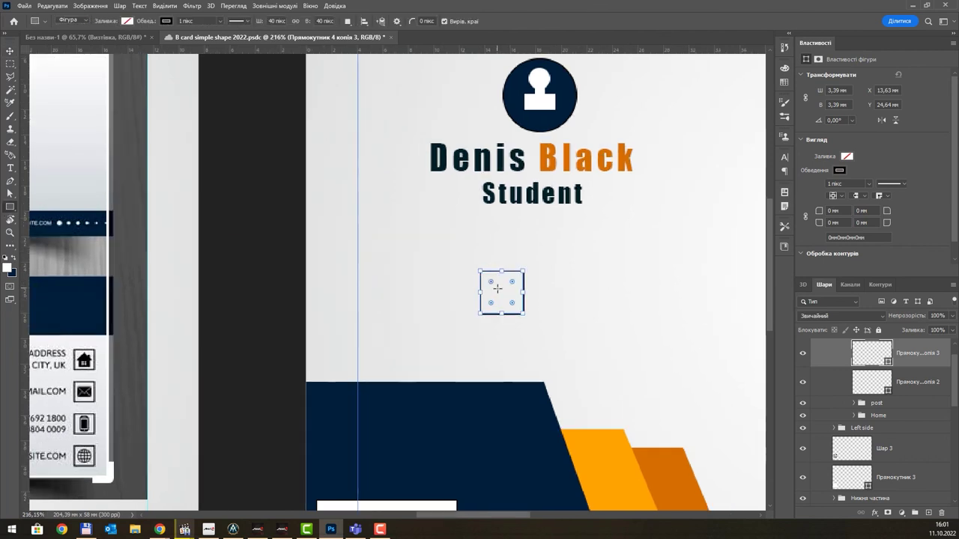
{"action": "left_click_drag", "start_coordinate": [495, 281], "coordinate": [517, 309]}
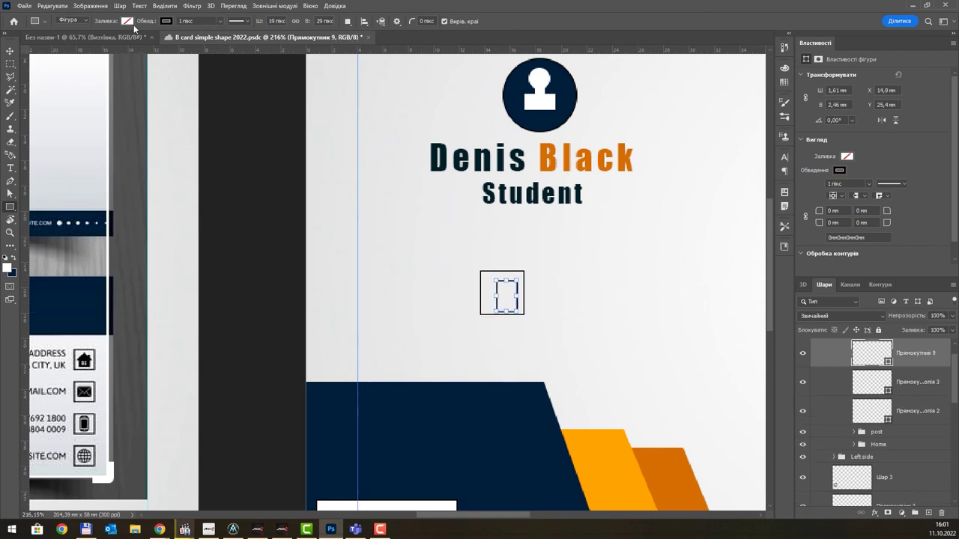
{"action": "left_click", "coordinate": [127, 21]}
{"action": "left_click", "coordinate": [73, 74]}
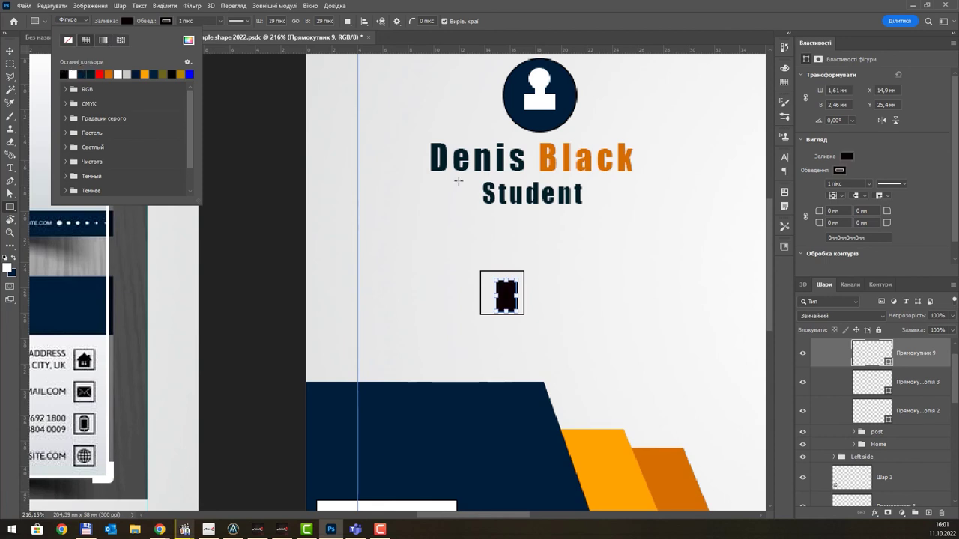
{"action": "left_click", "coordinate": [532, 19]}
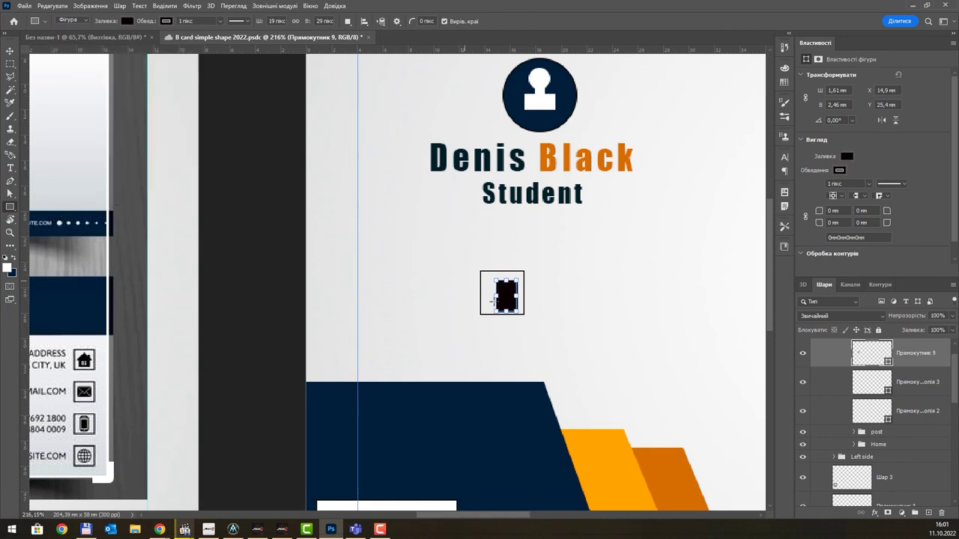
{"action": "left_click", "coordinate": [10, 50]}
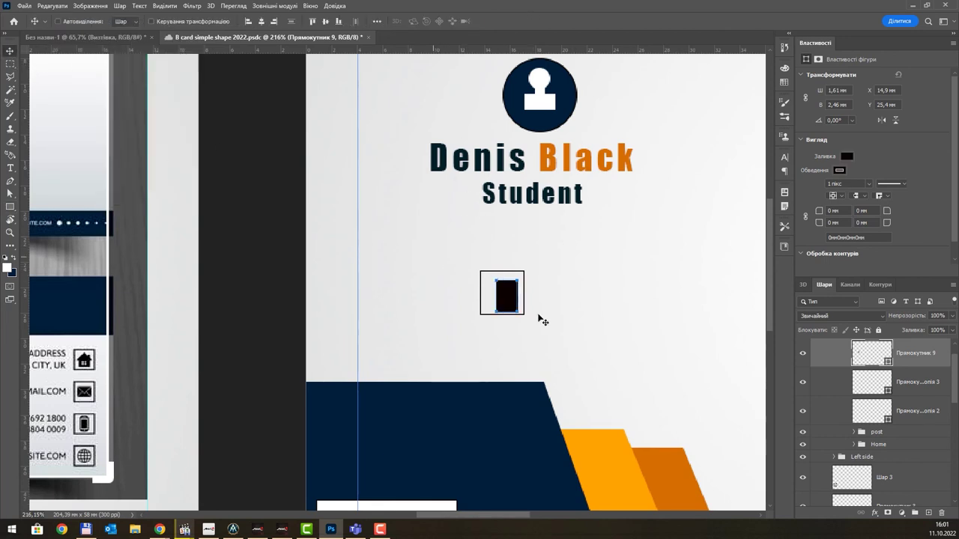
{"action": "left_click_drag", "start_coordinate": [504, 292], "coordinate": [500, 289]}
- Round the black rectangle's corners to 0,59 mm with the Direct Selection tool
{"action": "scroll", "coordinate": [506, 290], "scroll_direction": "up", "scroll_amount": 3}
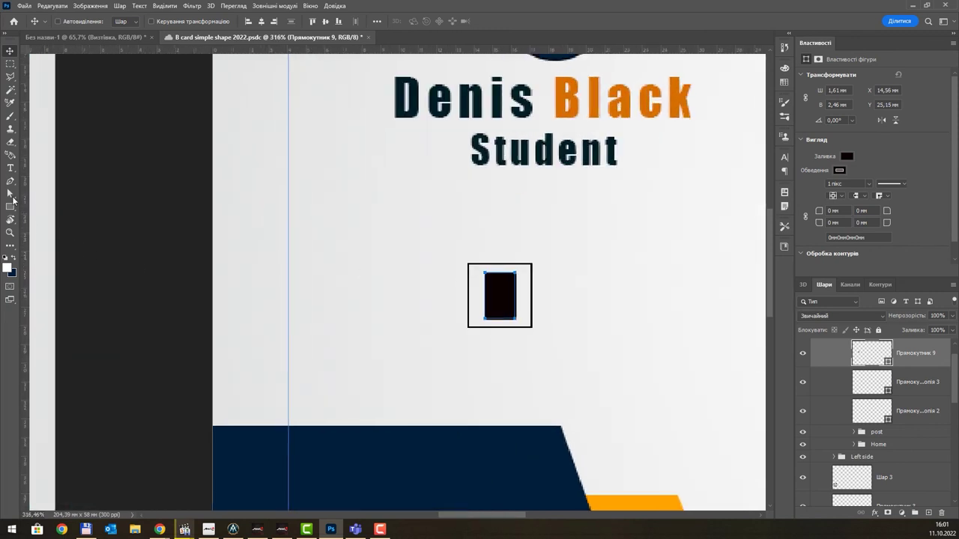
{"action": "left_click", "coordinate": [9, 193]}
{"action": "right_click", "coordinate": [11, 194]}
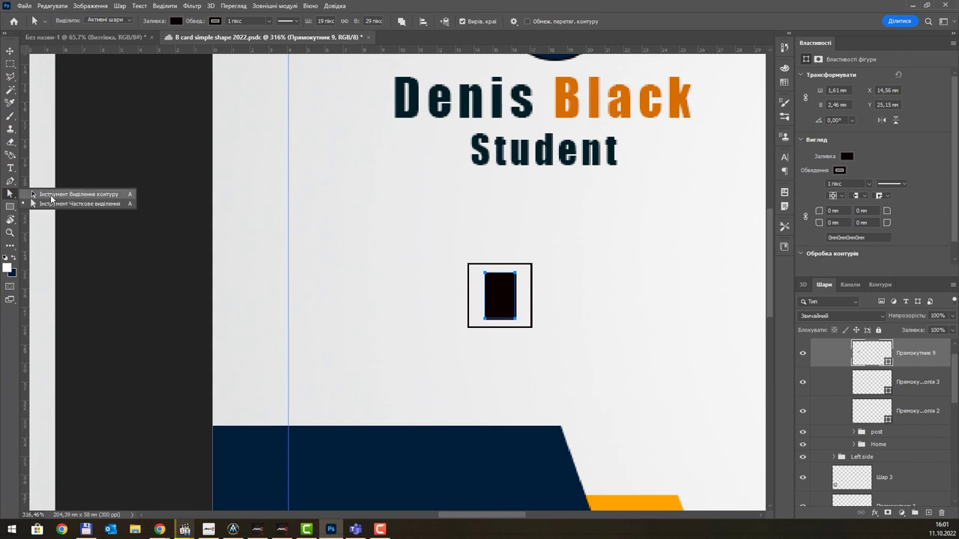
{"action": "left_click", "coordinate": [53, 203]}
{"action": "scroll", "coordinate": [509, 285], "scroll_direction": "up", "scroll_amount": 4}
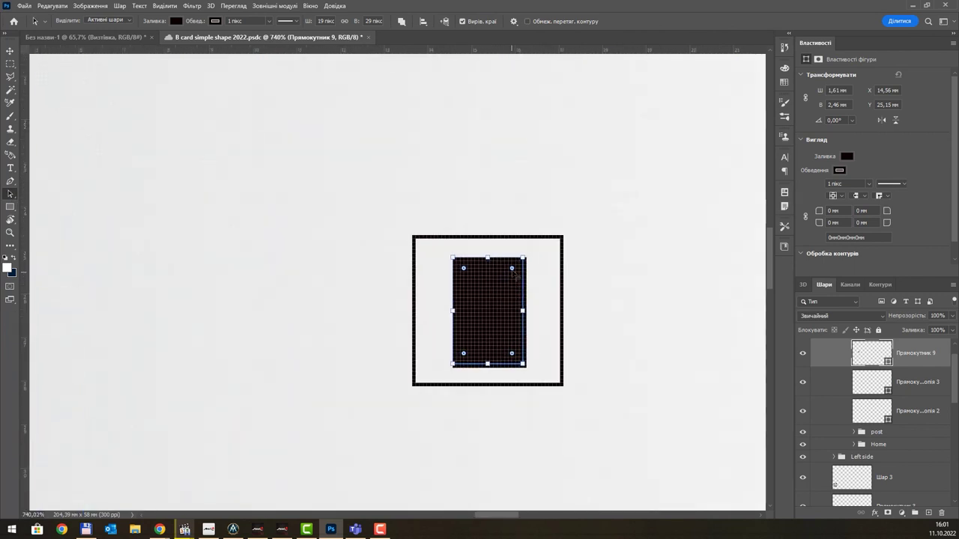
{"action": "left_click_drag", "start_coordinate": [517, 269], "coordinate": [497, 284]}
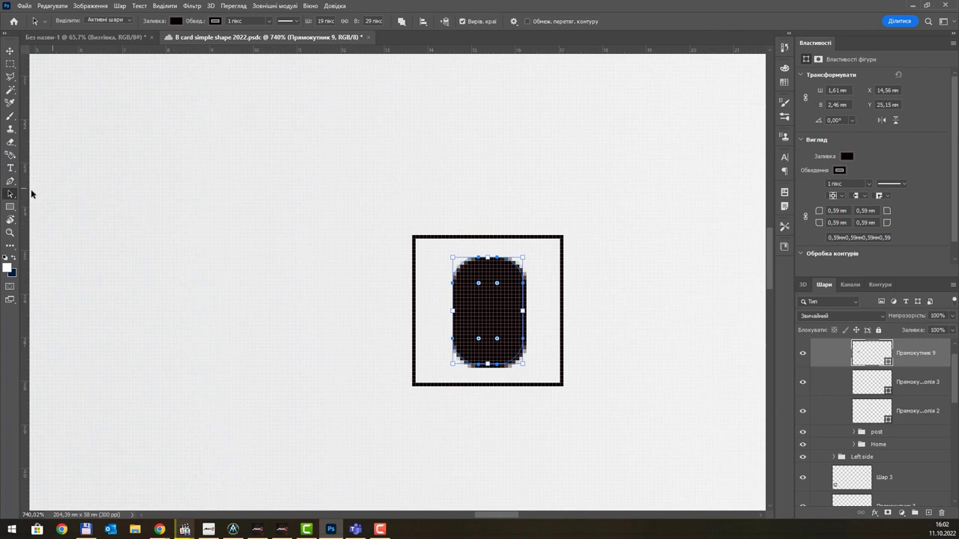
- Switch to the Line tool and draw a trial line across the dark shape, then undo it
{"action": "left_click", "coordinate": [10, 117]}
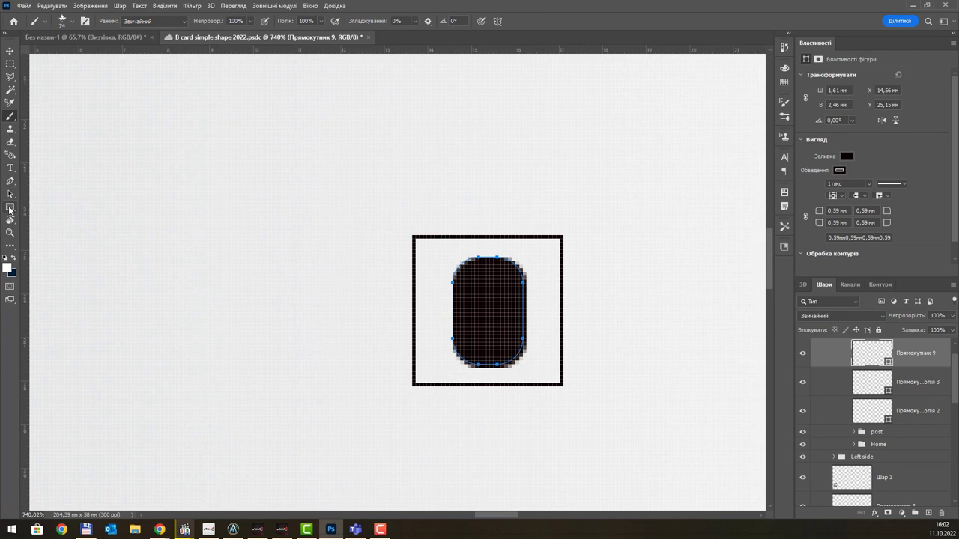
{"action": "left_click", "coordinate": [10, 209]}
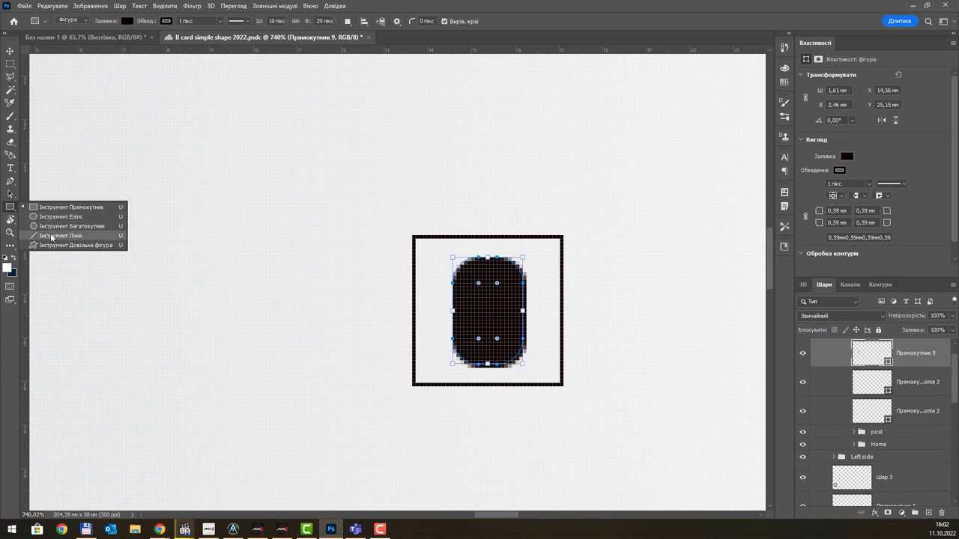
{"action": "left_click", "coordinate": [51, 236]}
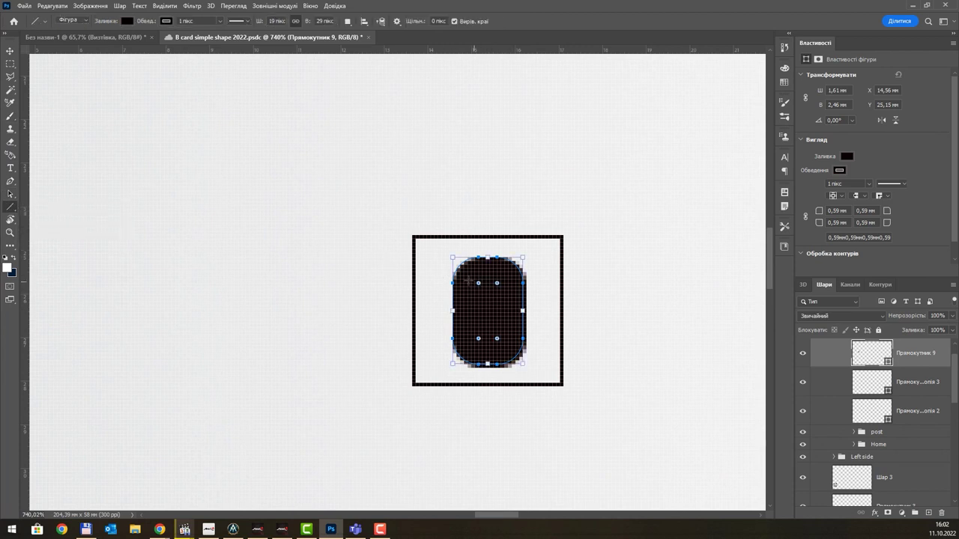
{"action": "left_click_drag", "start_coordinate": [467, 281], "coordinate": [508, 287]}
{"action": "key", "text": "ctrl+z"}
- Check the line's path options and draw the horizontal Лінія 1 across the shape's top
{"action": "left_click", "coordinate": [382, 23]}
{"action": "left_click", "coordinate": [399, 24]}
{"action": "left_click", "coordinate": [398, 24]}
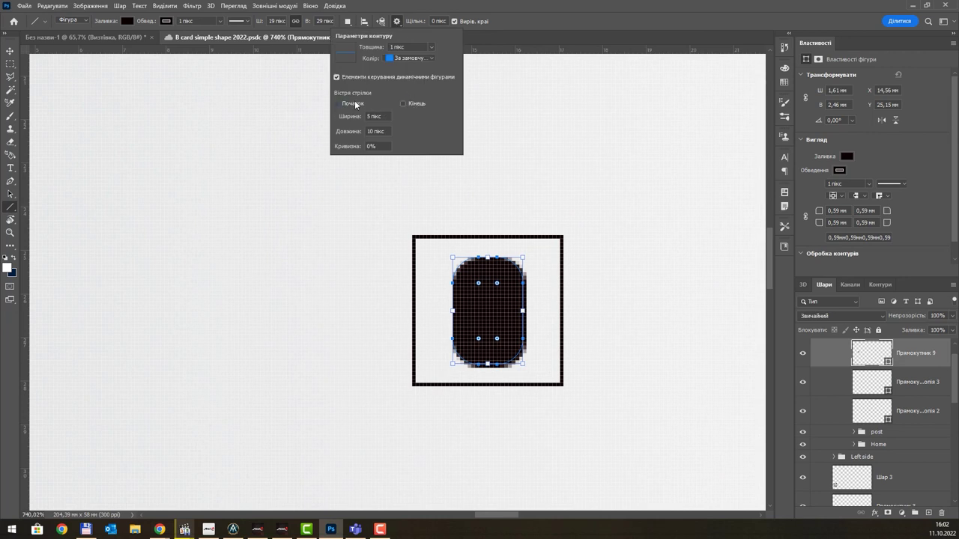
{"action": "left_click", "coordinate": [506, 24]}
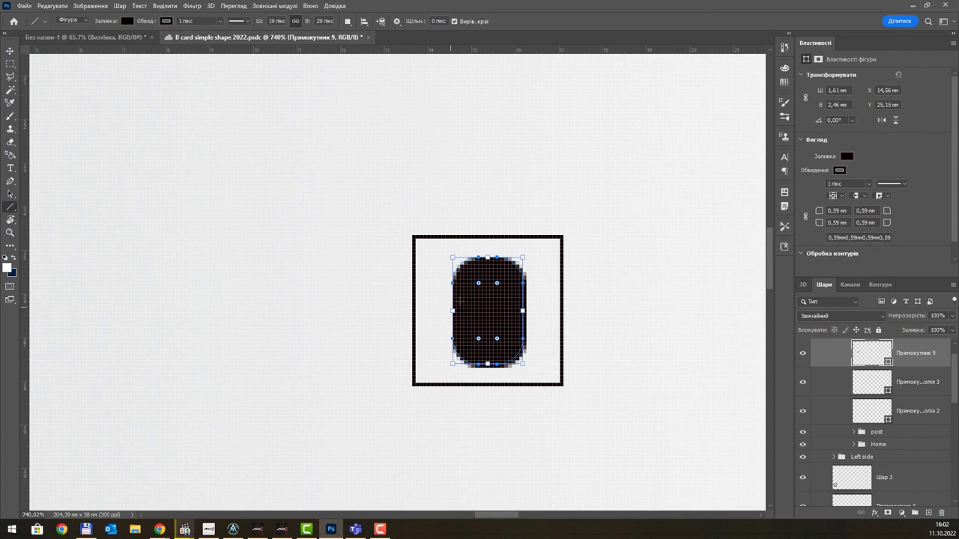
{"action": "left_click_drag", "start_coordinate": [463, 286], "coordinate": [511, 286]}
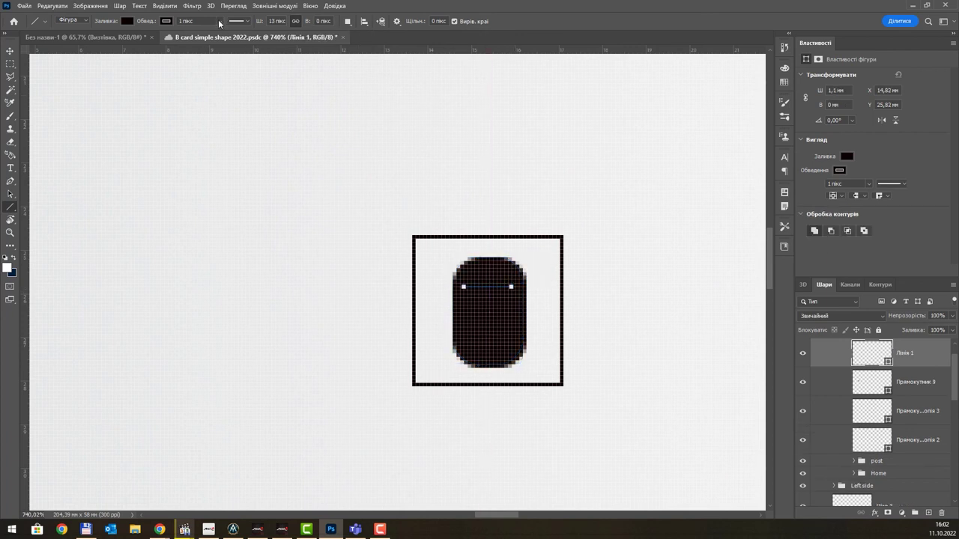
- Give the line a white stroke and move it to the rounded shape's top edge
{"action": "left_click", "coordinate": [166, 21]}
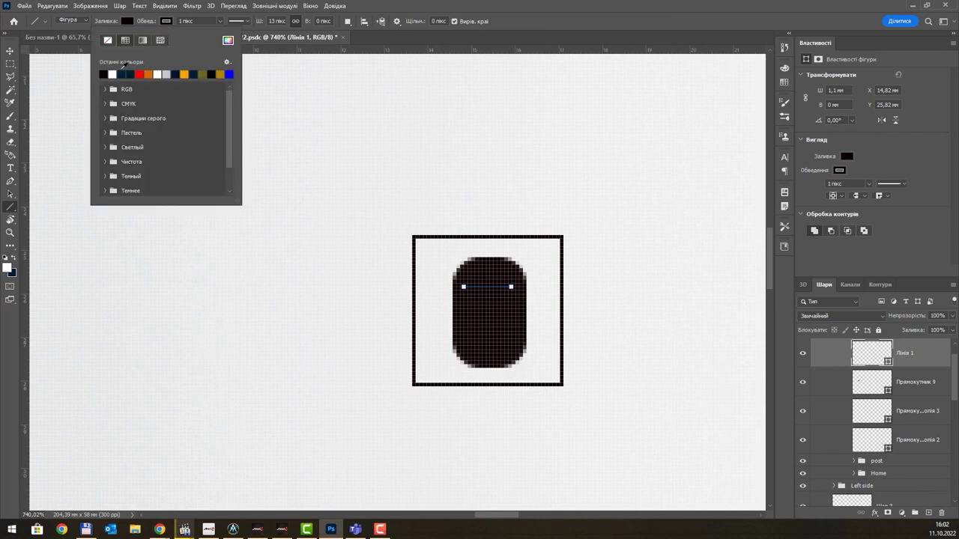
{"action": "left_click", "coordinate": [113, 74]}
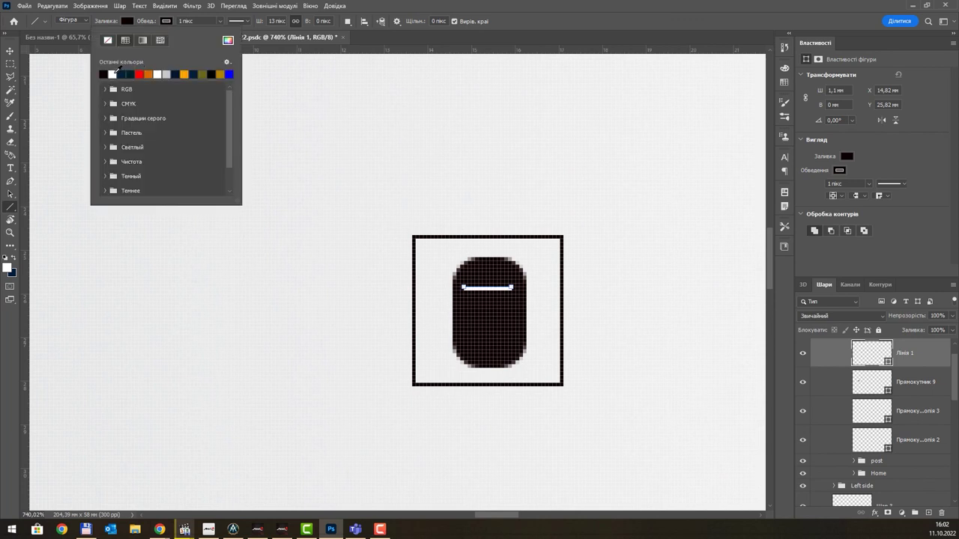
{"action": "left_click", "coordinate": [532, 16]}
{"action": "left_click", "coordinate": [10, 50]}
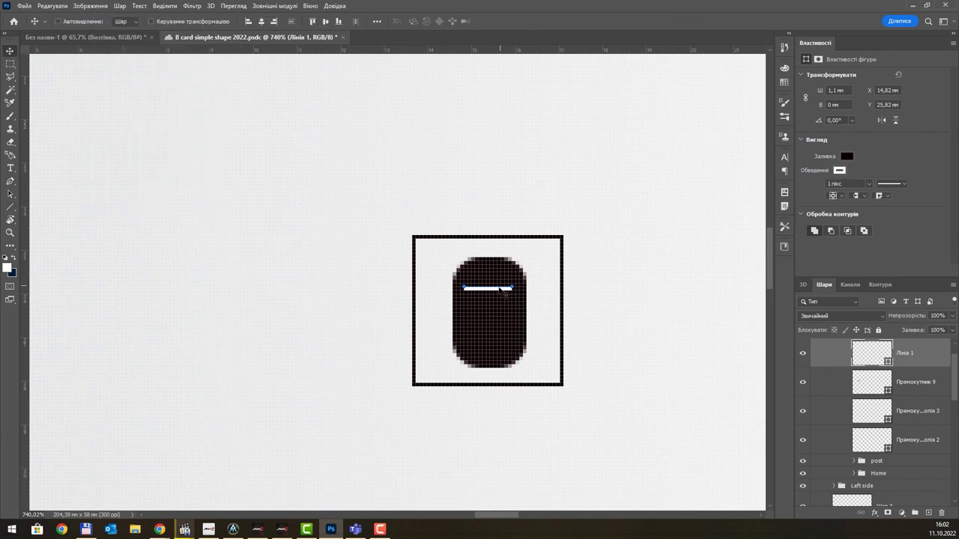
{"action": "left_click_drag", "start_coordinate": [501, 290], "coordinate": [502, 354]}
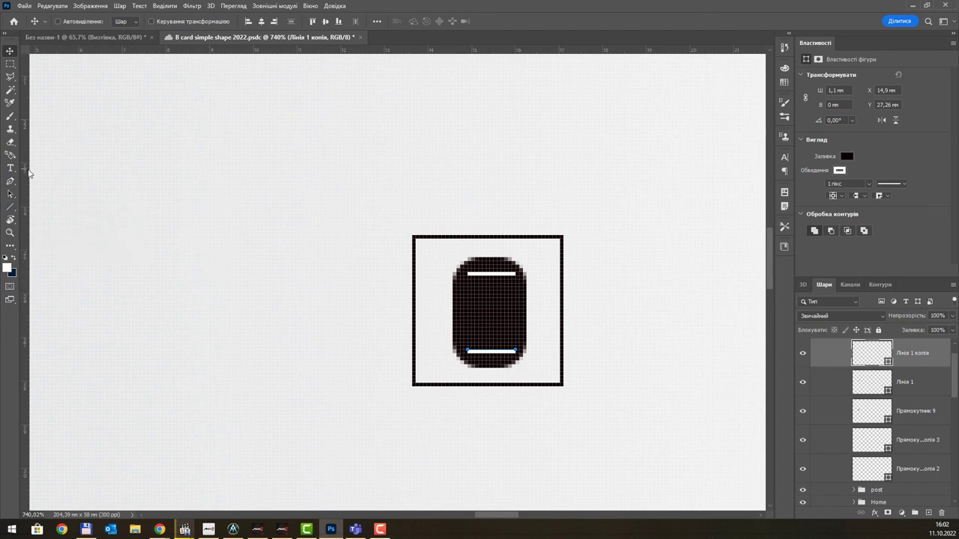
- Draw a short white dash inside the shape and position it
{"action": "left_click", "coordinate": [10, 207]}
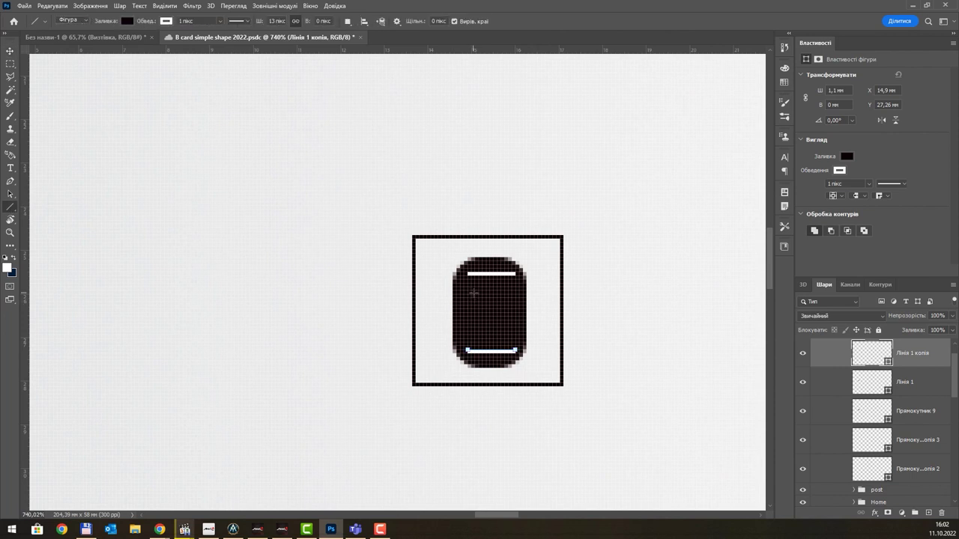
{"action": "left_click_drag", "start_coordinate": [469, 295], "coordinate": [487, 294]}
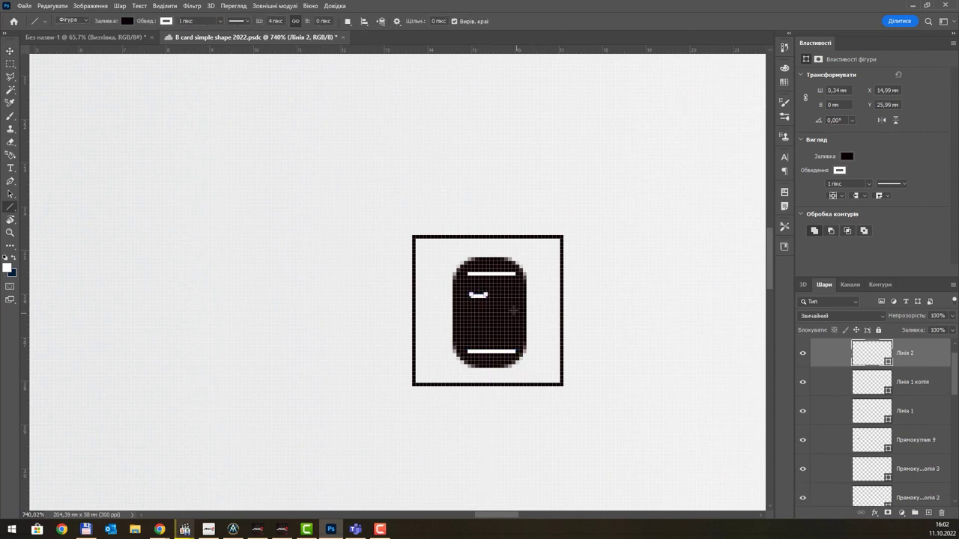
{"action": "key", "text": "v"}
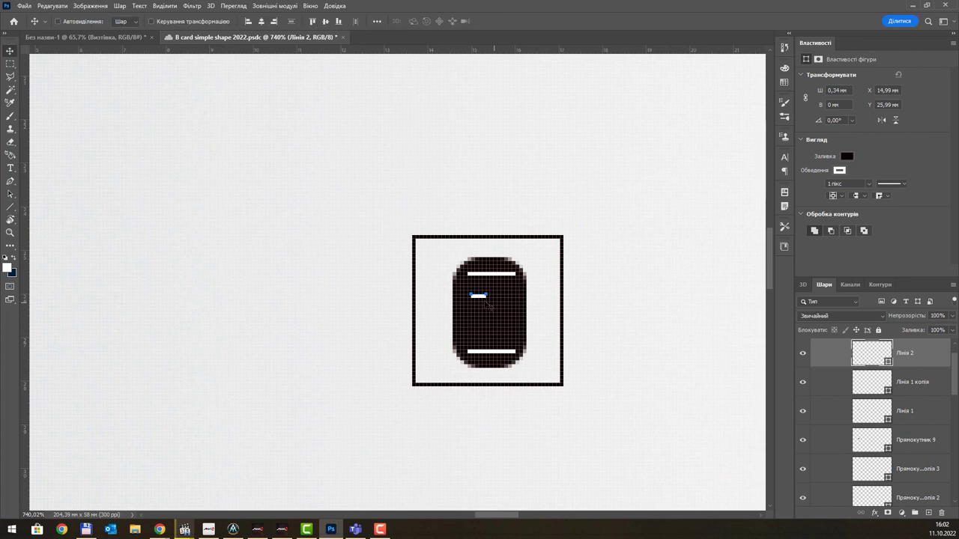
{"action": "left_click_drag", "start_coordinate": [479, 294], "coordinate": [478, 319]}
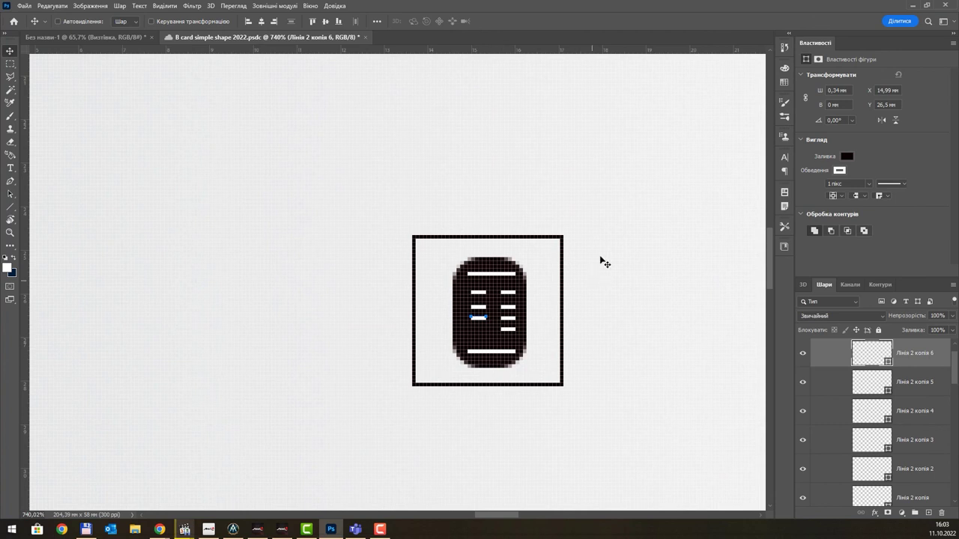
- Select the phone icon's shape and line layers, group them with Ctrl+G, and name the group mobile
{"action": "scroll", "coordinate": [605, 263], "scroll_direction": "down", "scroll_amount": 10}
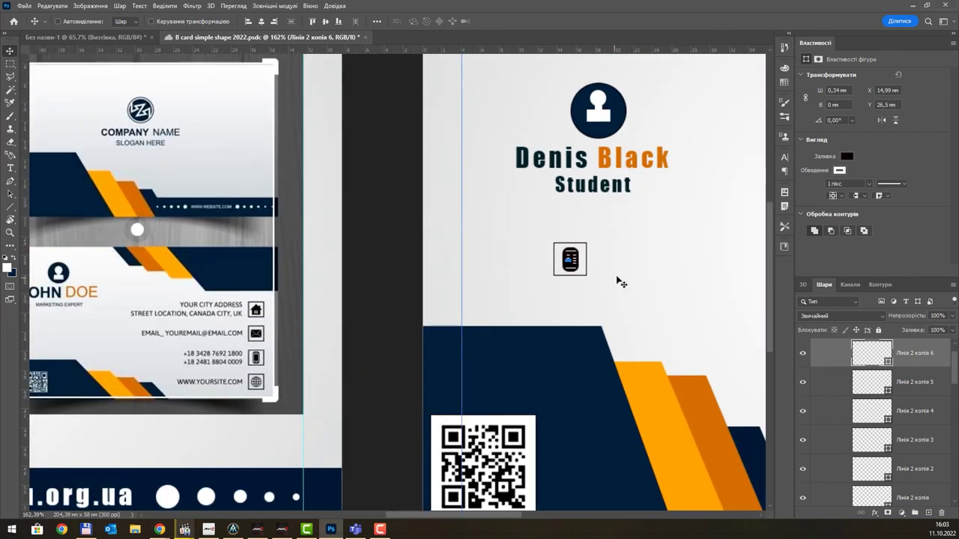
{"action": "scroll", "coordinate": [918, 390], "scroll_direction": "up", "scroll_amount": 1}
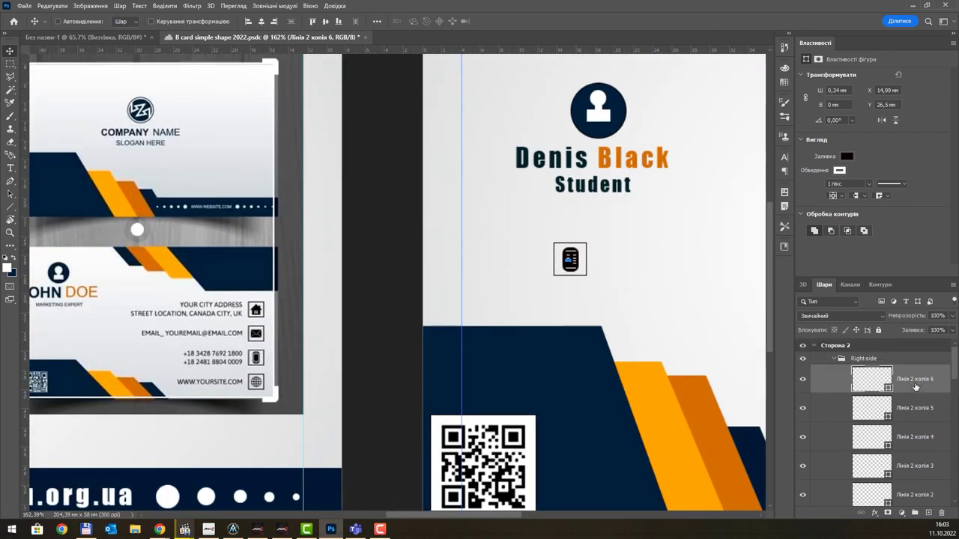
{"action": "scroll", "coordinate": [914, 387], "scroll_direction": "down", "scroll_amount": 5}
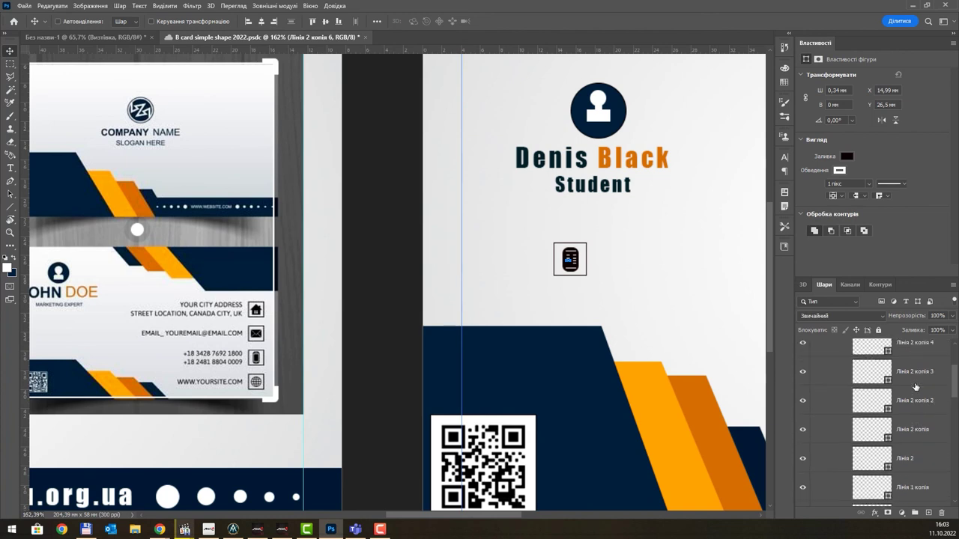
{"action": "scroll", "coordinate": [914, 386], "scroll_direction": "down", "scroll_amount": 4}
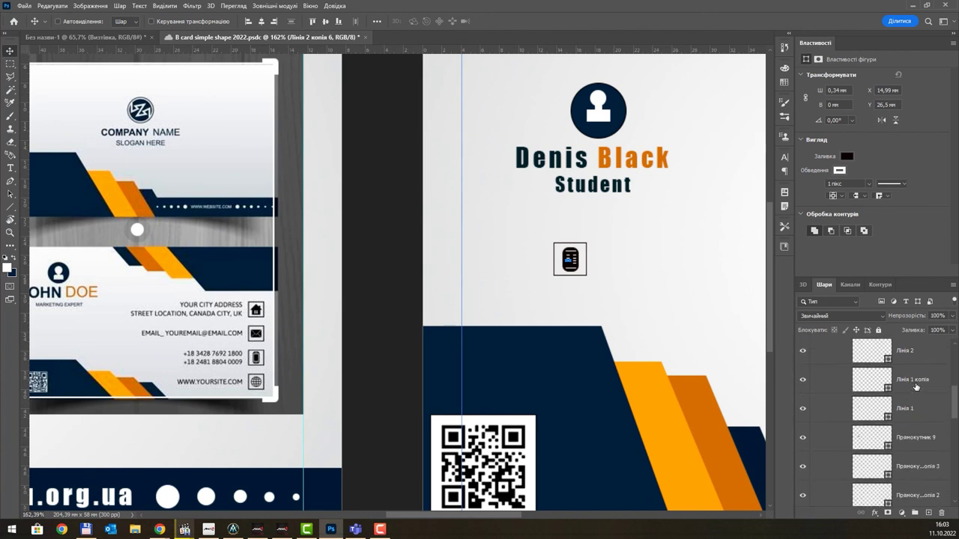
{"action": "left_click", "coordinate": [922, 419], "text": "shift"}
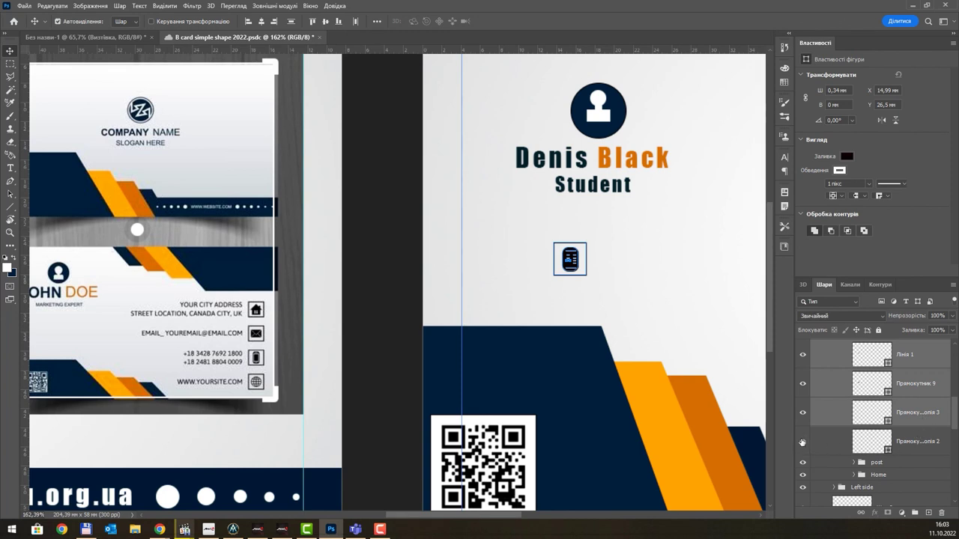
{"action": "key", "text": "ctrl+g"}
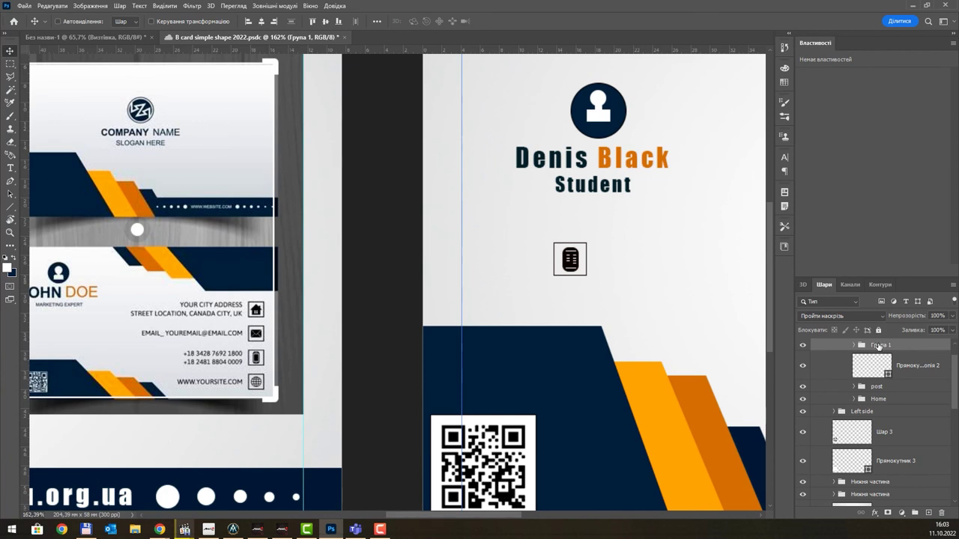
{"action": "double_click", "coordinate": [878, 346]}
{"action": "key", "text": "Return"}
{"action": "scroll", "coordinate": [617, 239], "scroll_direction": "down", "scroll_amount": 4}
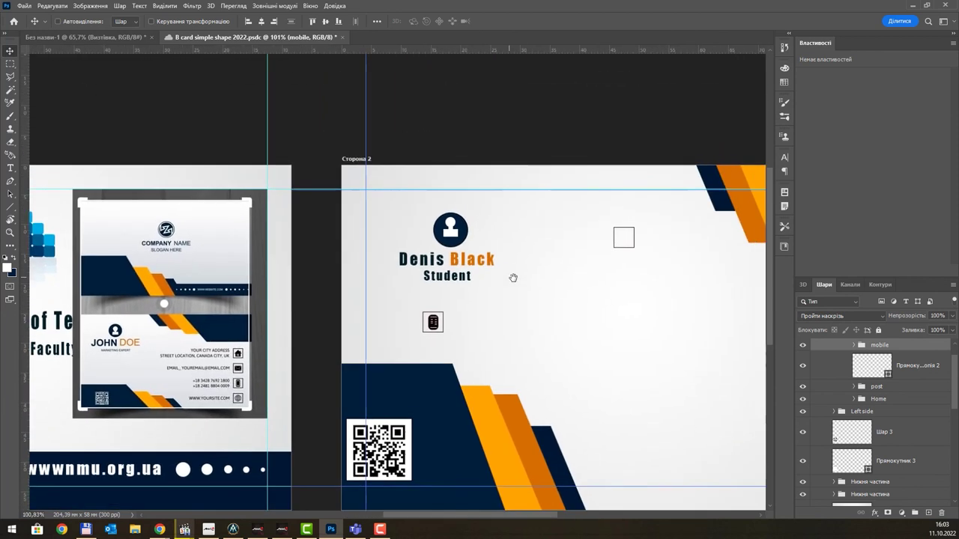
- Place the phone icon below the mail icon and move the empty square frame to the card's left
{"action": "left_click_drag", "start_coordinate": [537, 283], "coordinate": [602, 440]}
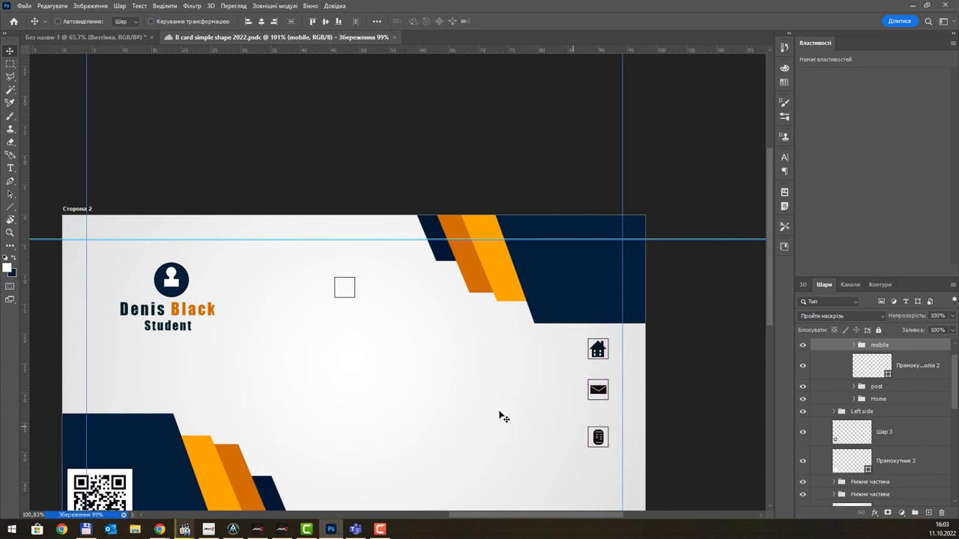
{"action": "left_click_drag", "start_coordinate": [306, 336], "coordinate": [491, 293]}
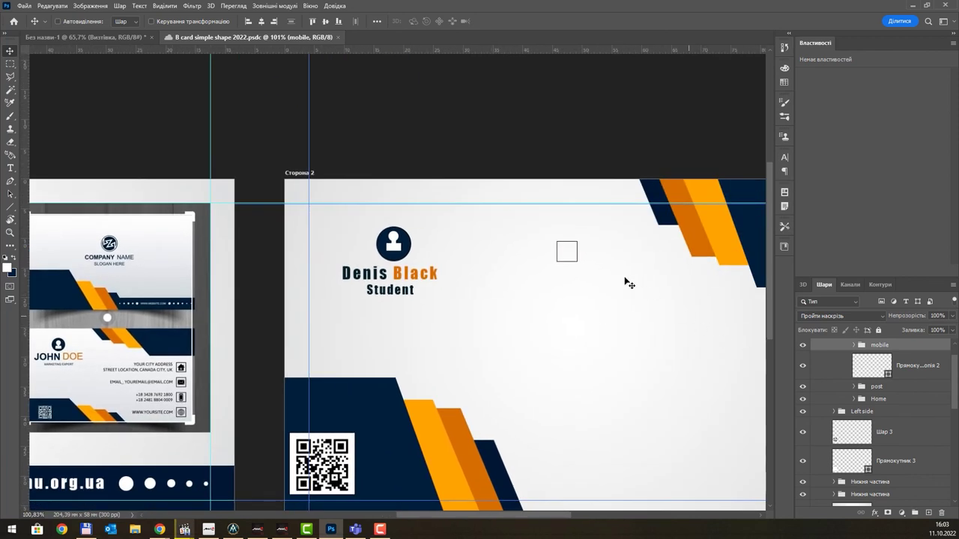
{"action": "mouse_move", "coordinate": [581, 265]}
{"action": "left_mouse_down"}
{"action": "mouse_move", "coordinate": [457, 327]}
{"action": "mouse_move", "coordinate": [580, 270]}
{"action": "mouse_move", "coordinate": [574, 262]}
{"action": "left_mouse_up"}
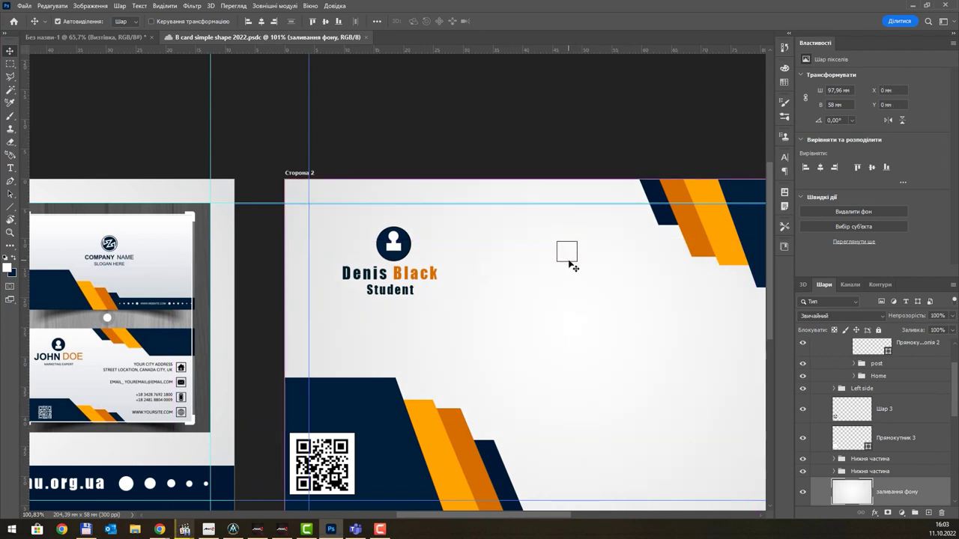
{"action": "left_click", "coordinate": [578, 253], "text": "ctrl"}
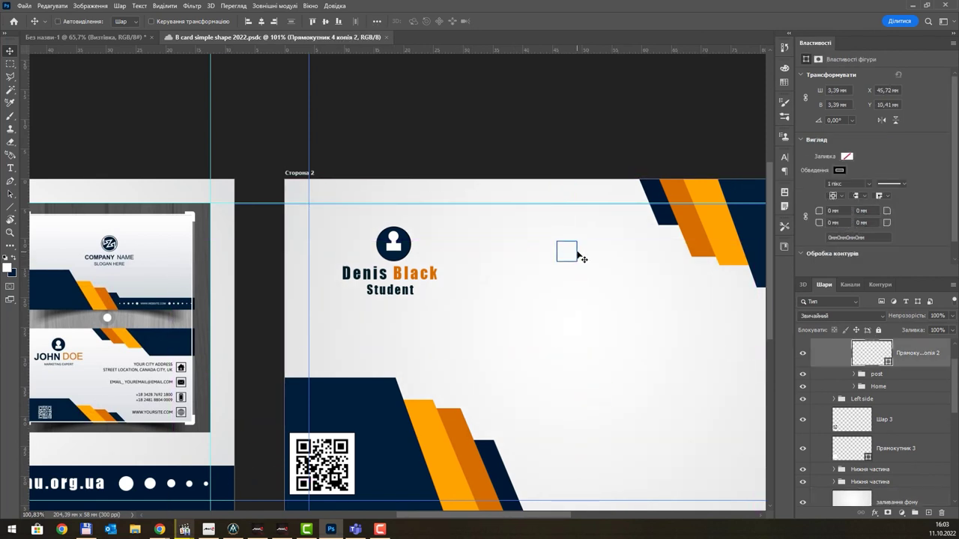
{"action": "left_click_drag", "start_coordinate": [577, 253], "coordinate": [349, 338]}
{"action": "scroll", "coordinate": [381, 352], "scroll_direction": "up", "scroll_amount": 4}
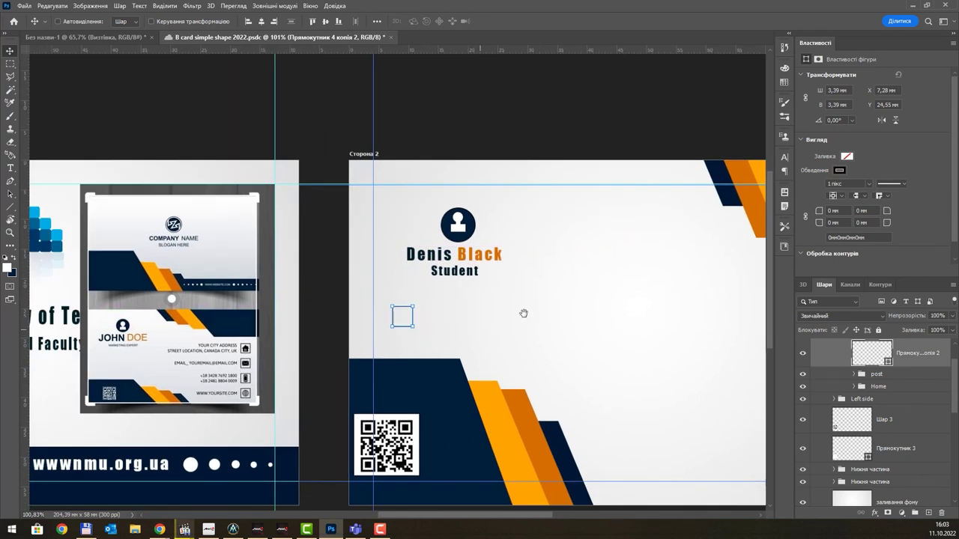
{"action": "scroll", "coordinate": [313, 364], "scroll_direction": "up", "scroll_amount": 1}
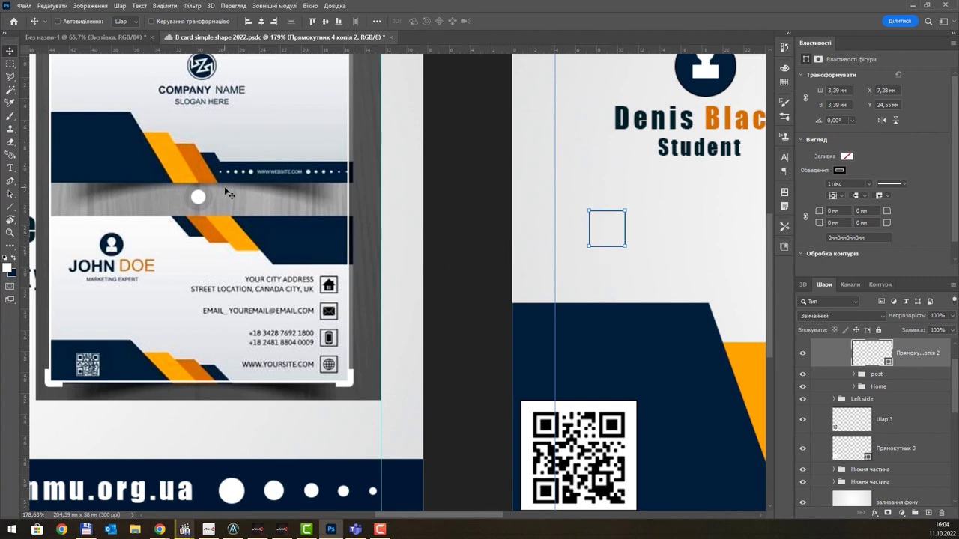
{"action": "scroll", "coordinate": [878, 362], "scroll_direction": "up", "scroll_amount": 1}
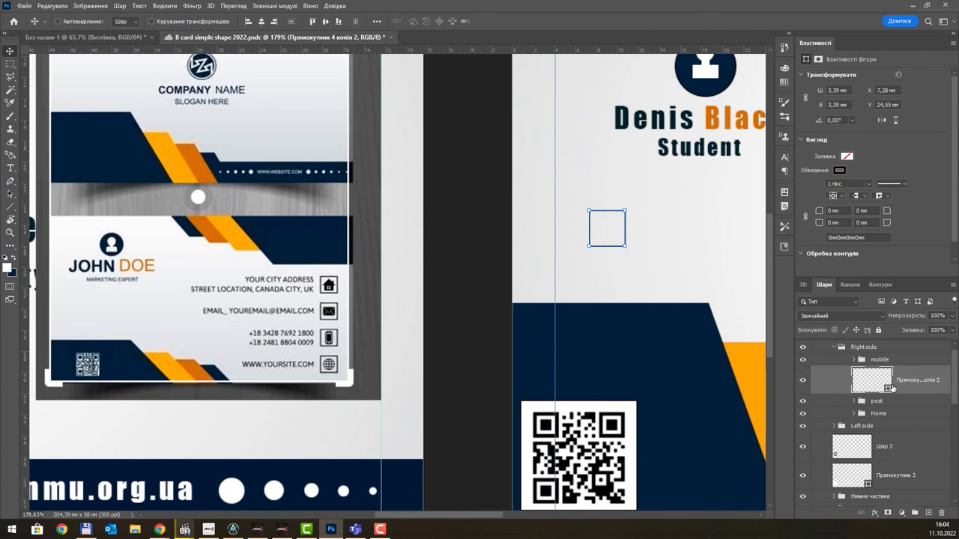
{"action": "key", "text": "ctrl+g"}
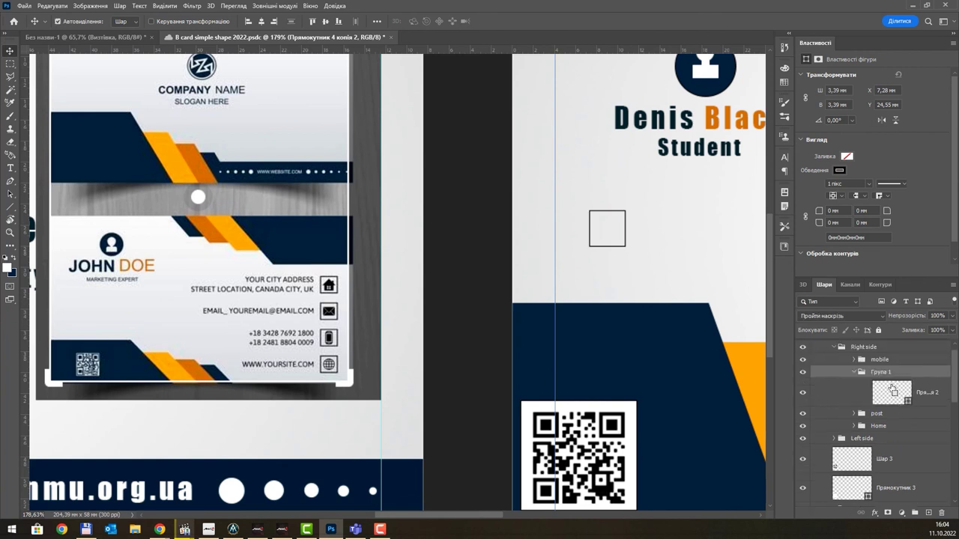
{"action": "double_click", "coordinate": [881, 376]}
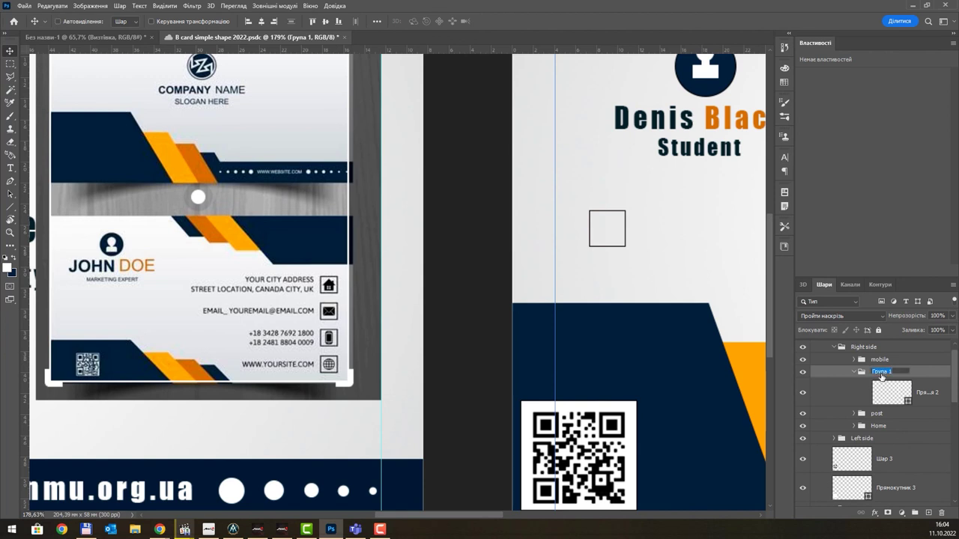
{"action": "type", "text": "www"}
{"action": "key", "text": "Return"}
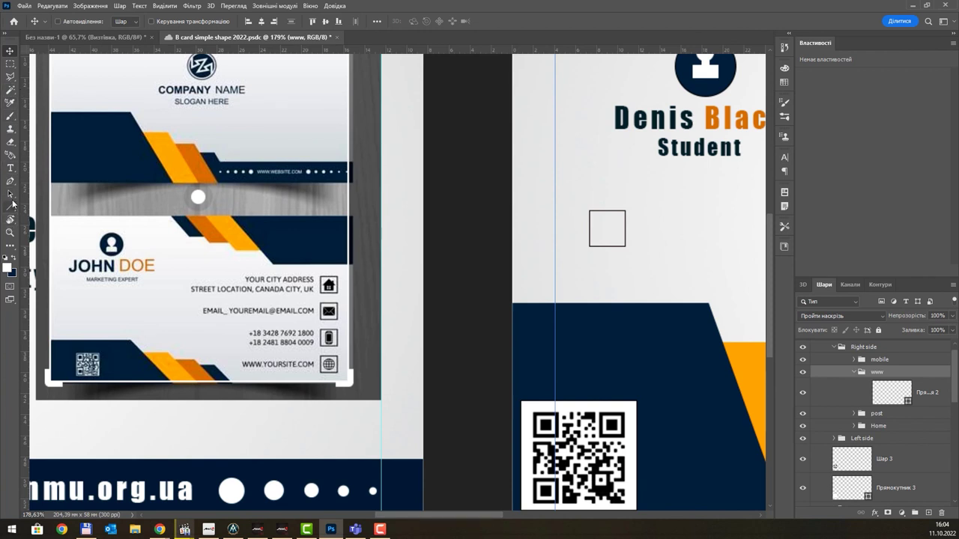
- Draw a white circle with the Ellipse Tool and move it into the square frame
{"action": "right_click", "coordinate": [10, 208]}
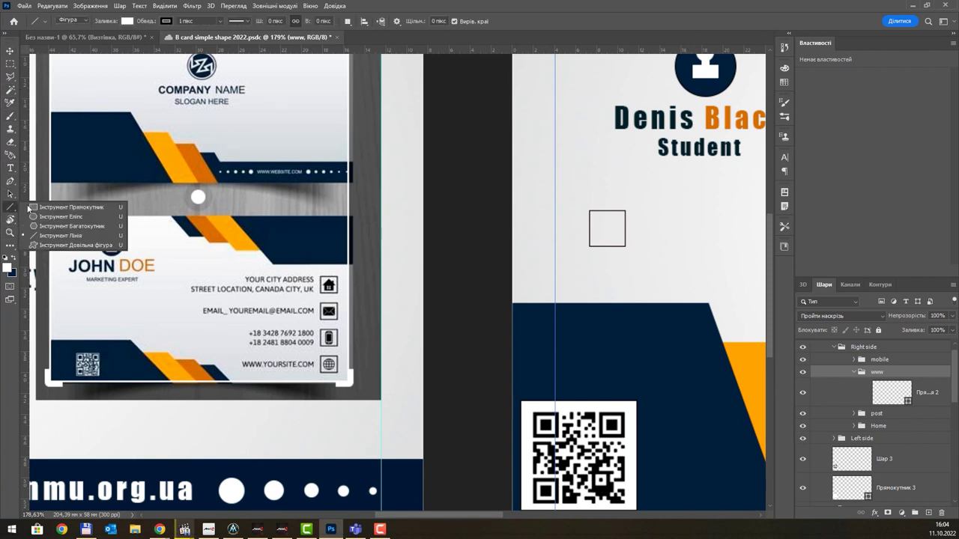
{"action": "left_click", "coordinate": [56, 215]}
{"action": "scroll", "coordinate": [612, 228], "scroll_direction": "up", "scroll_amount": 1}
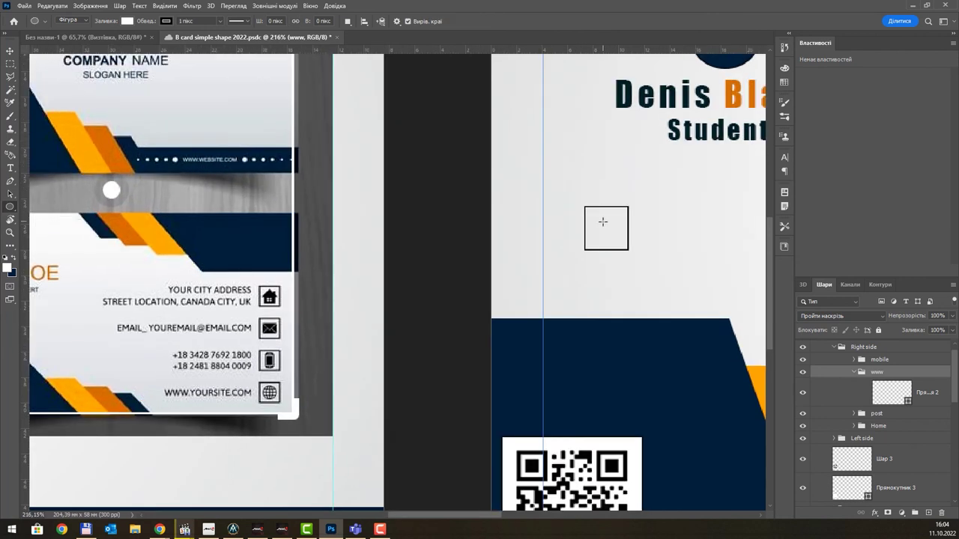
{"action": "left_click_drag", "start_coordinate": [598, 221], "coordinate": [638, 261]}
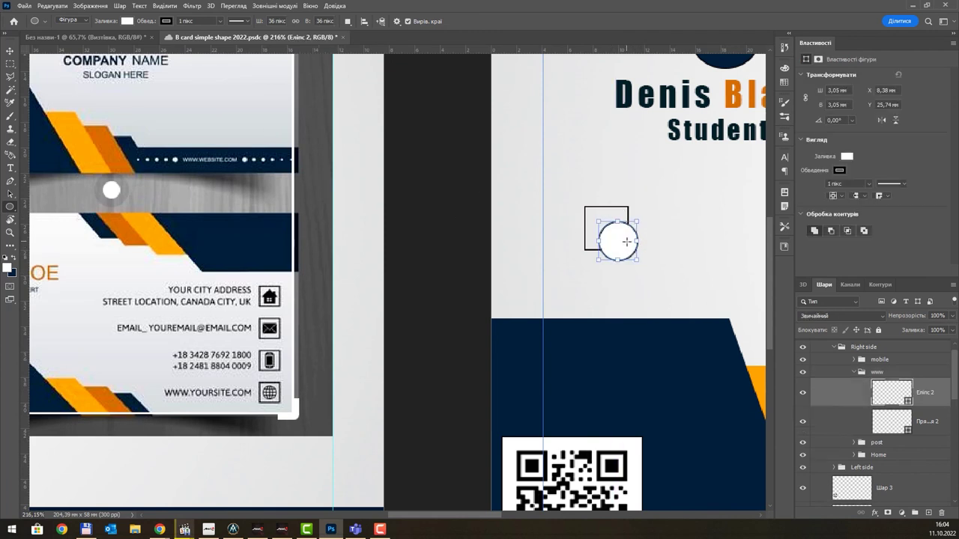
{"action": "left_click", "coordinate": [10, 51]}
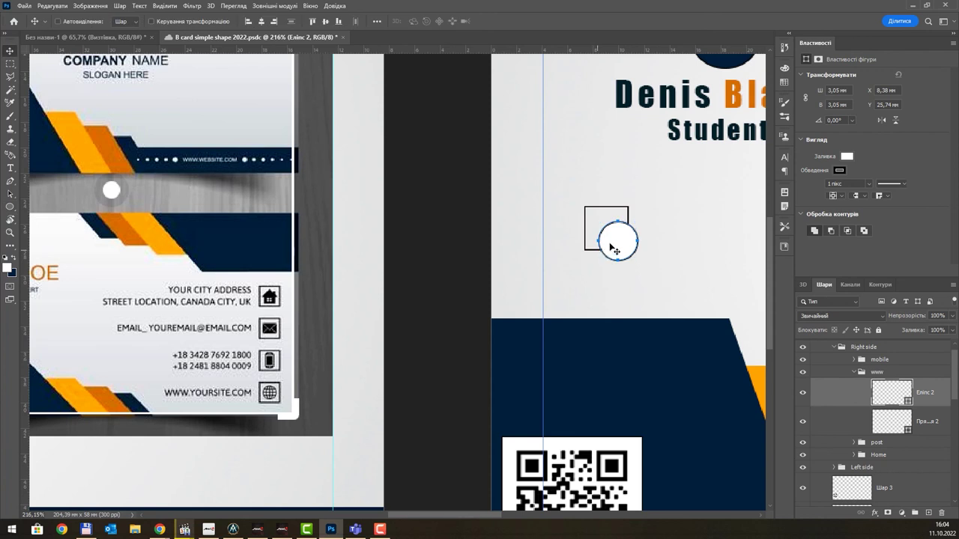
{"action": "left_click_drag", "start_coordinate": [621, 242], "coordinate": [606, 228]}
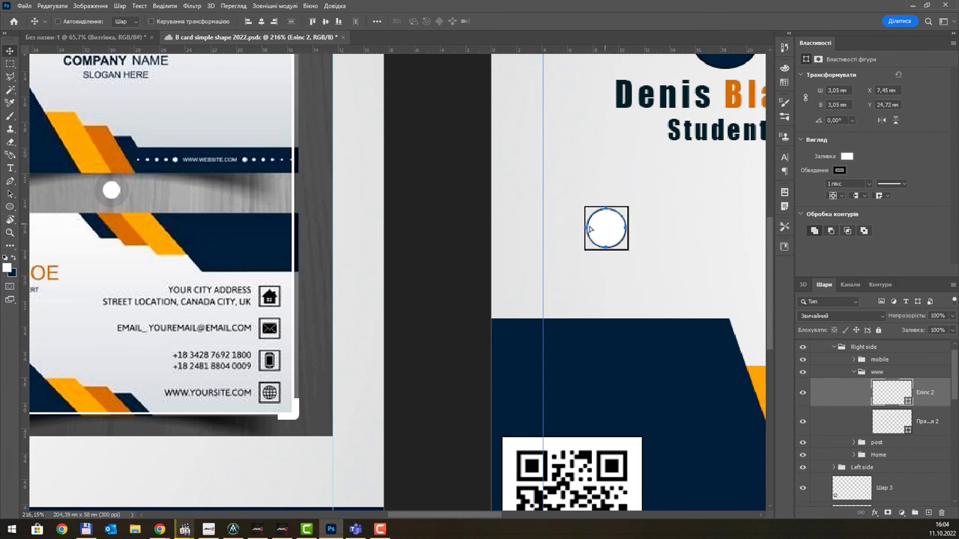
- Scale the circle down to about 89% so it fits inside the frame
{"action": "key", "text": "ctrl"}
{"action": "key", "text": "ctrl+t"}
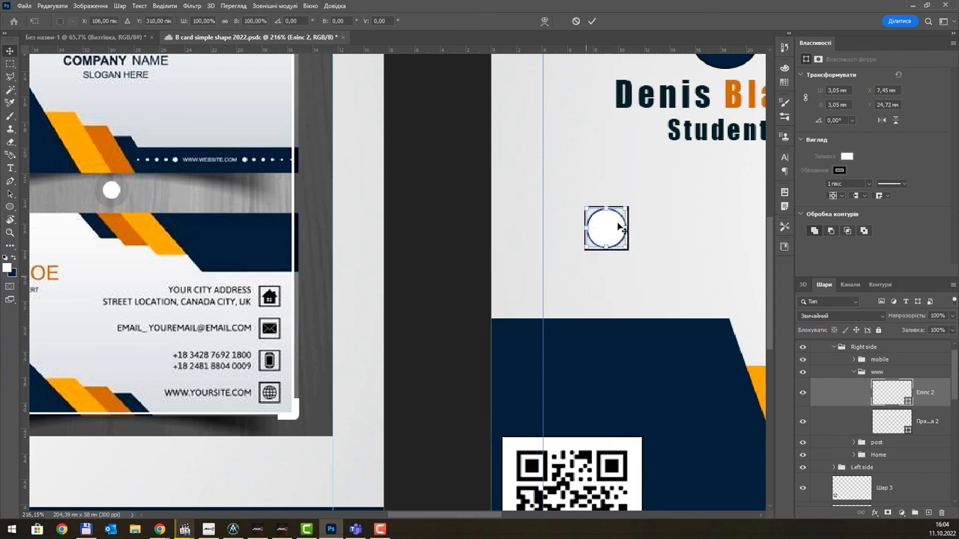
{"action": "scroll", "coordinate": [557, 197], "scroll_direction": "up", "scroll_amount": 2}
{"action": "left_click_drag", "start_coordinate": [551, 191], "coordinate": [556, 193]}
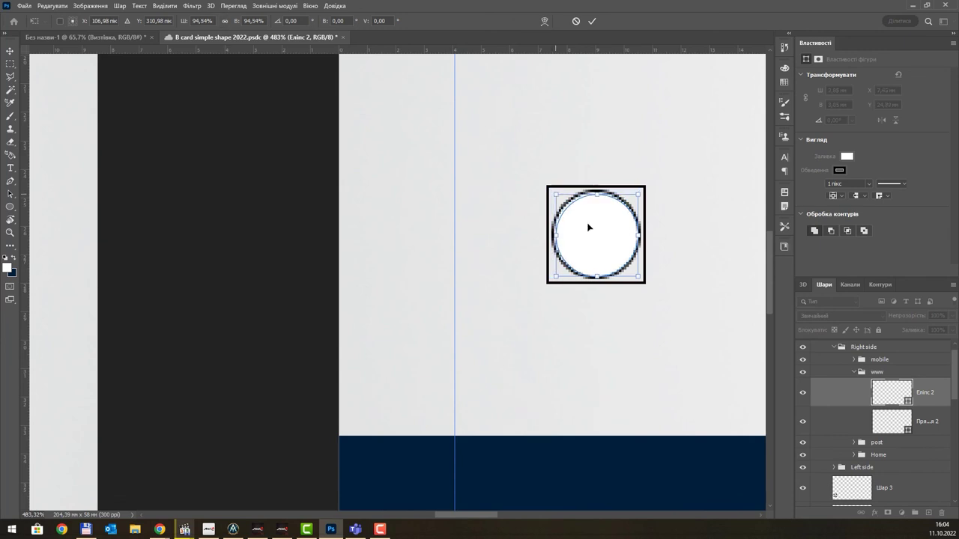
{"action": "left_click_drag", "start_coordinate": [638, 276], "coordinate": [635, 273]}
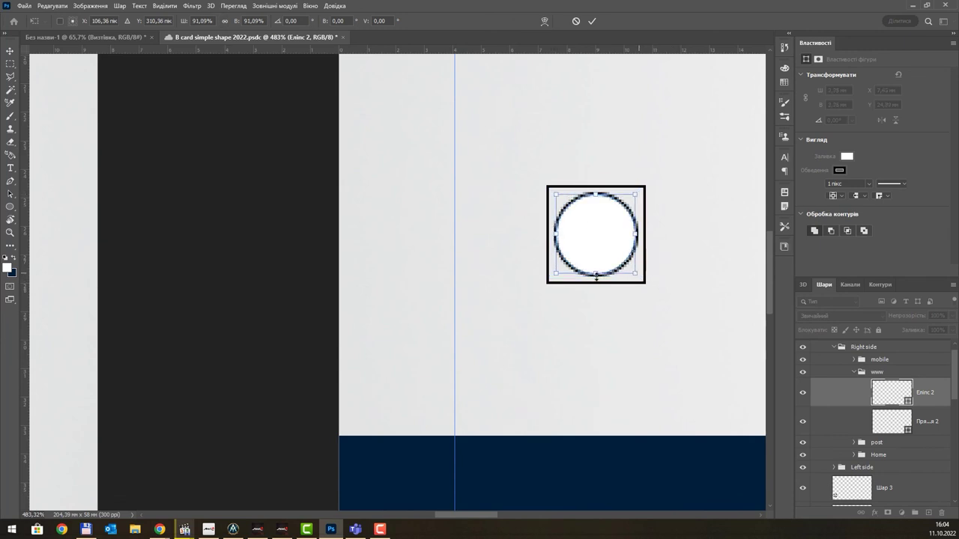
{"action": "left_click_drag", "start_coordinate": [557, 271], "coordinate": [559, 270]}
{"action": "scroll", "coordinate": [551, 274], "scroll_direction": "down", "scroll_amount": 2}
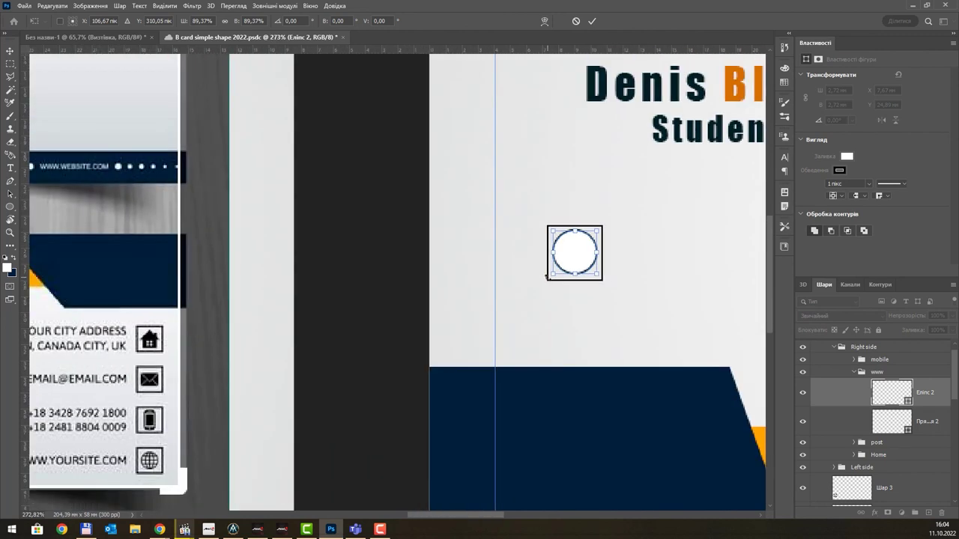
{"action": "scroll", "coordinate": [555, 274], "scroll_direction": "up", "scroll_amount": 1}
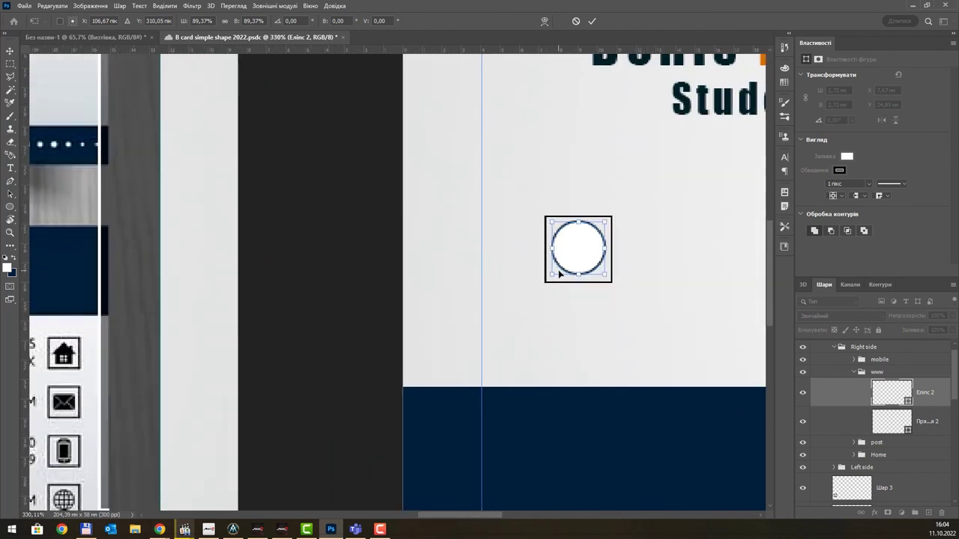
- Apply the circle's new size, add a new empty layer, and pick the Brush with the dark colour
{"action": "left_click", "coordinate": [890, 424]}
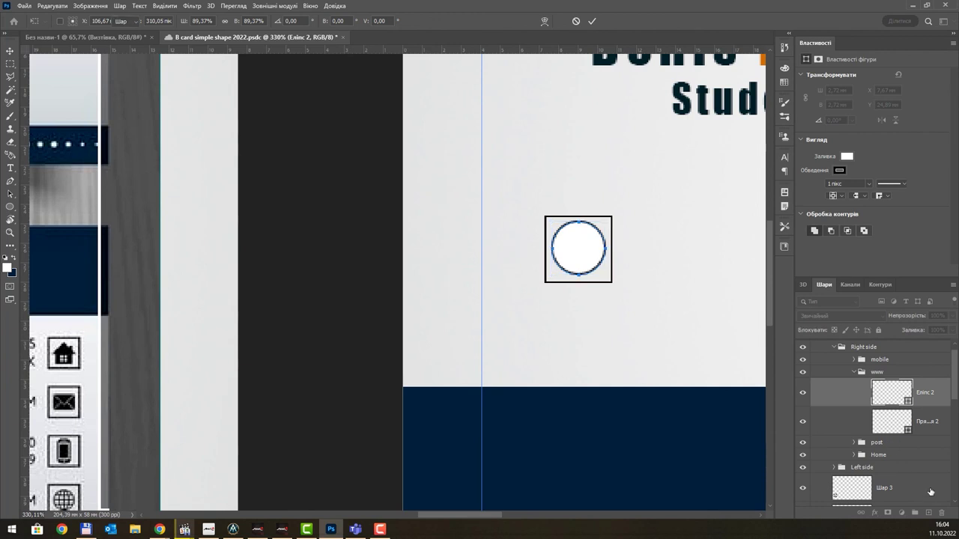
{"action": "left_click", "coordinate": [928, 513]}
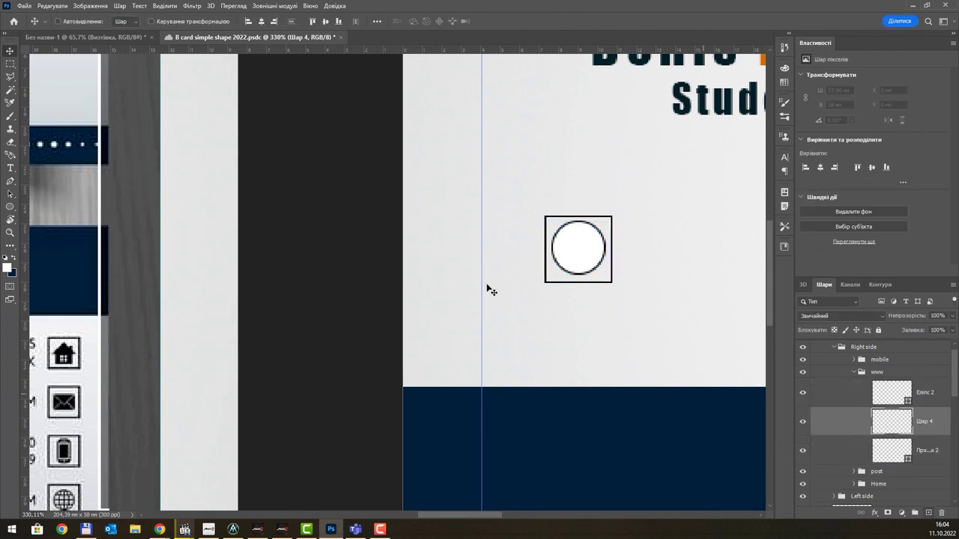
{"action": "left_click", "coordinate": [11, 117]}
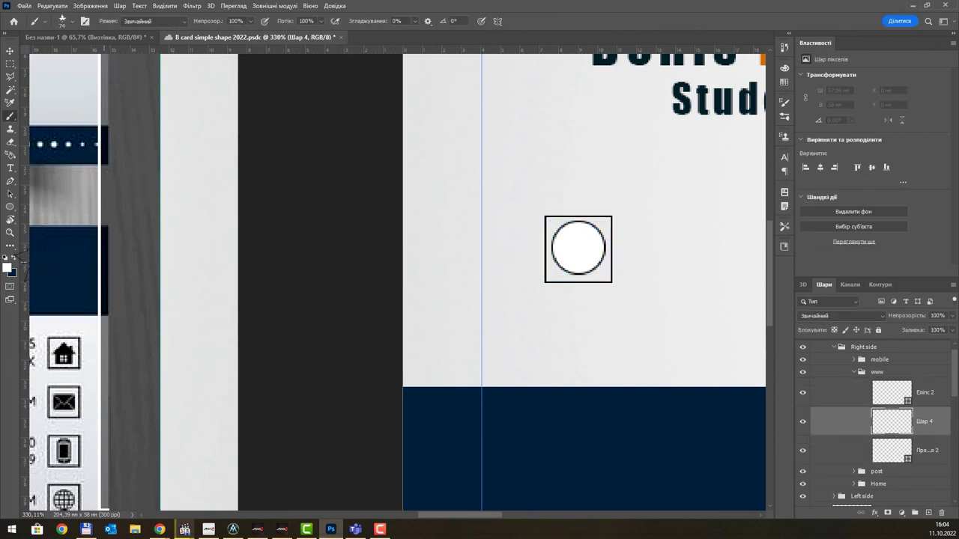
{"action": "left_click", "coordinate": [13, 258]}
- Set the brush to a fully hard round tip of size 1
{"action": "right_click", "coordinate": [492, 211]}
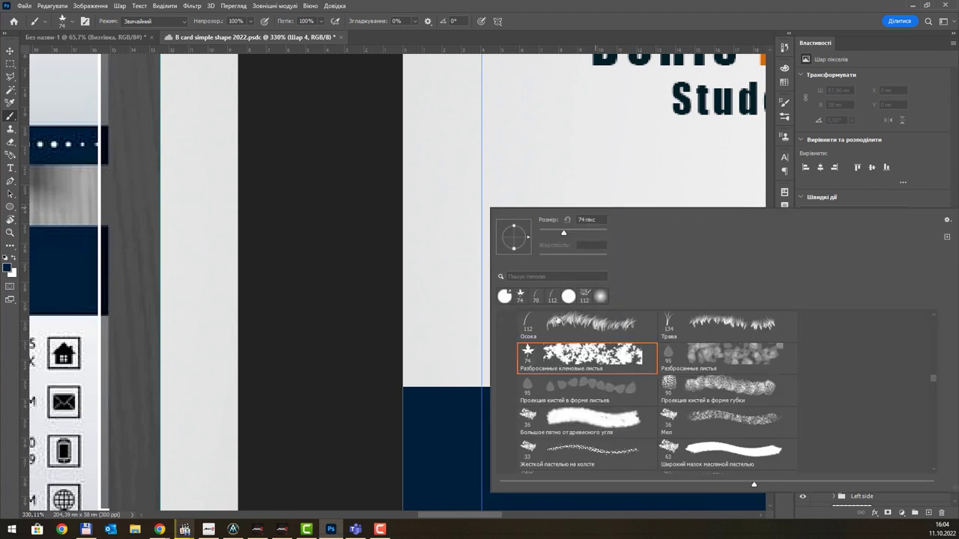
{"action": "left_click_drag", "start_coordinate": [935, 384], "coordinate": [942, 311]}
{"action": "left_click", "coordinate": [582, 335]}
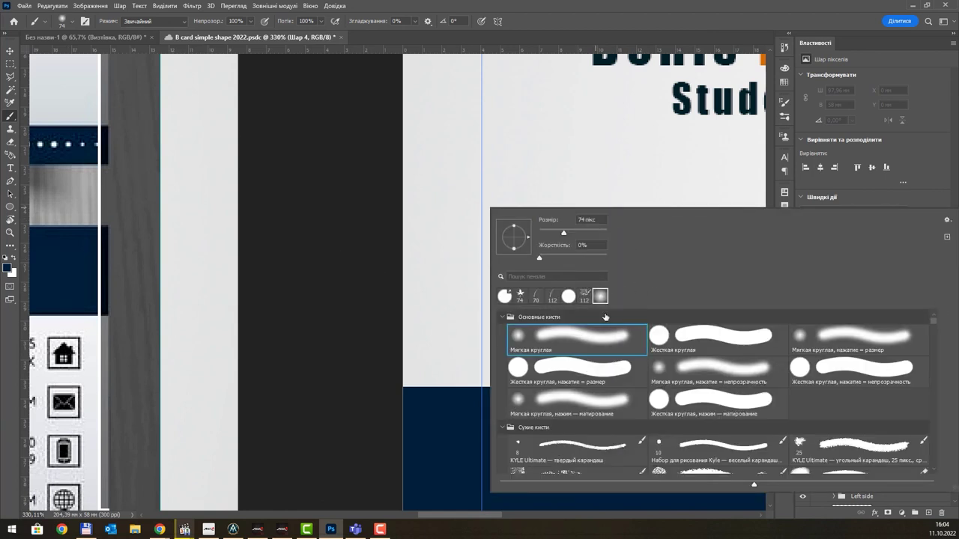
{"action": "left_click_drag", "start_coordinate": [547, 259], "coordinate": [704, 245]}
{"action": "key", "text": "shift+Tab"}
{"action": "type", "text": "1"}
{"action": "key", "text": "Return"}
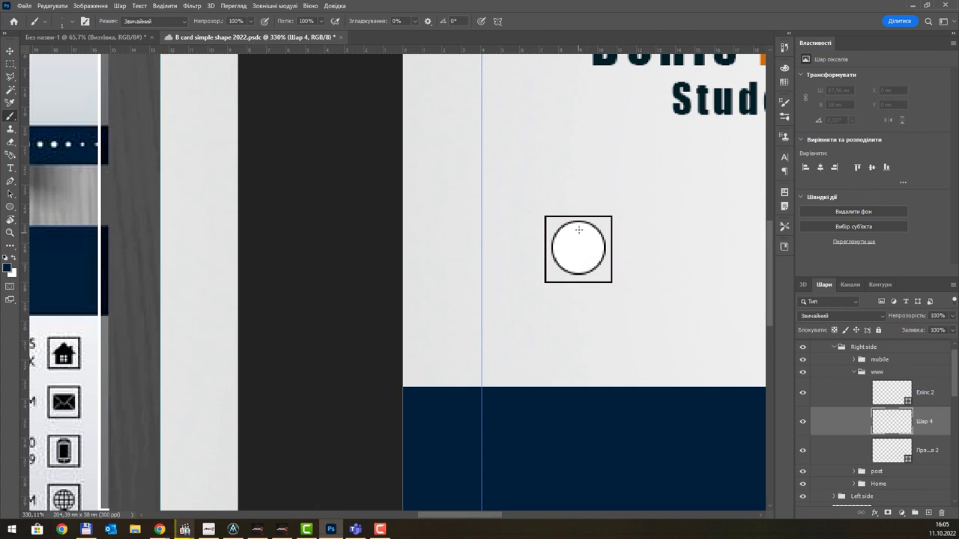
- Paint a first dot on the circle and move layer Шар 4 above the circle
{"action": "scroll", "coordinate": [578, 221], "scroll_direction": "up", "scroll_amount": 2}
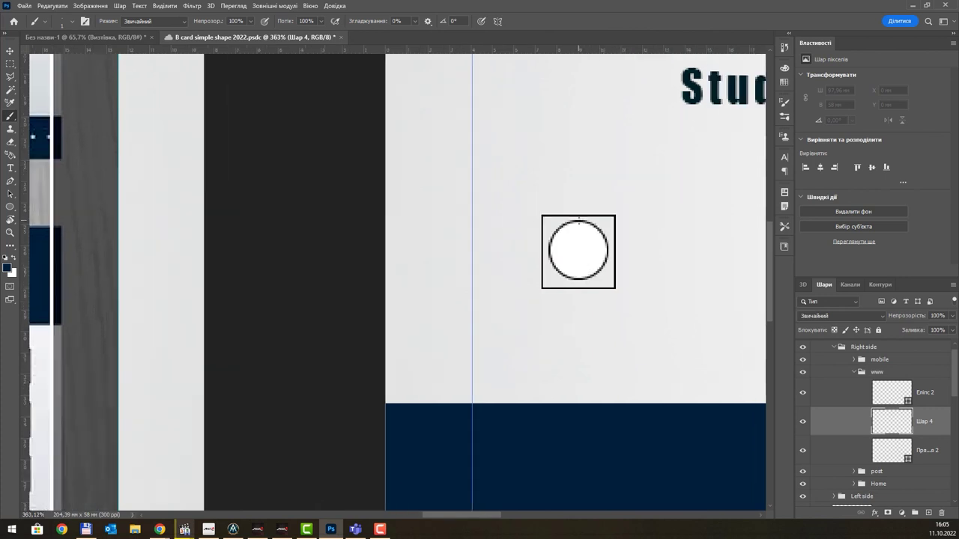
{"action": "left_click", "coordinate": [578, 222]}
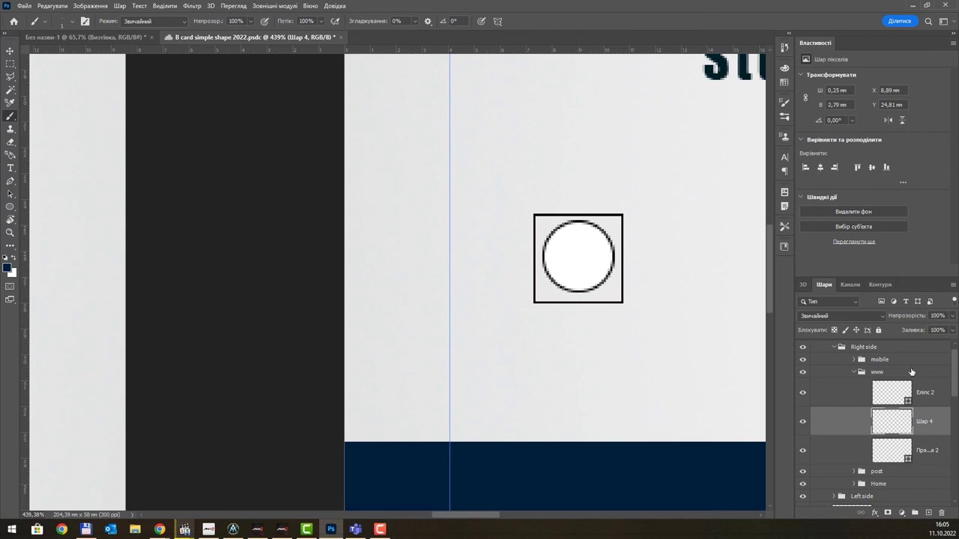
{"action": "left_click_drag", "start_coordinate": [938, 423], "coordinate": [928, 390]}
{"action": "scroll", "coordinate": [538, 249], "scroll_direction": "down", "scroll_amount": 4}
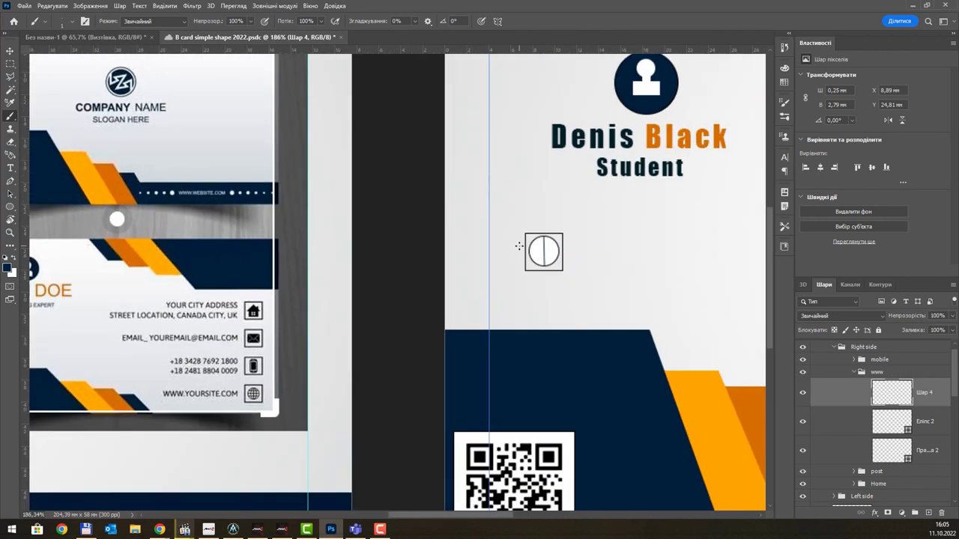
{"action": "scroll", "coordinate": [251, 392], "scroll_direction": "up", "scroll_amount": 4}
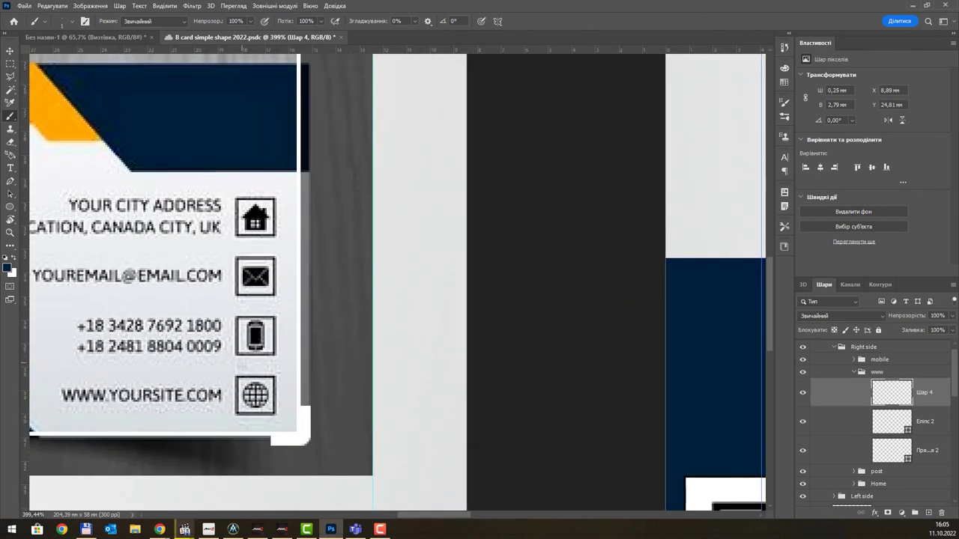
{"action": "scroll", "coordinate": [692, 241], "scroll_direction": "down", "scroll_amount": 5}
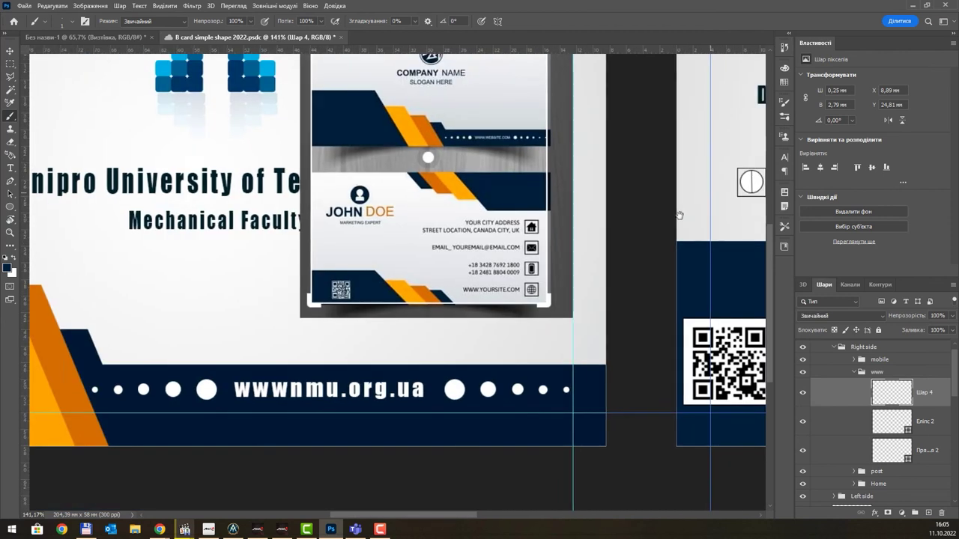
{"action": "scroll", "coordinate": [494, 329], "scroll_direction": "up", "scroll_amount": 4}
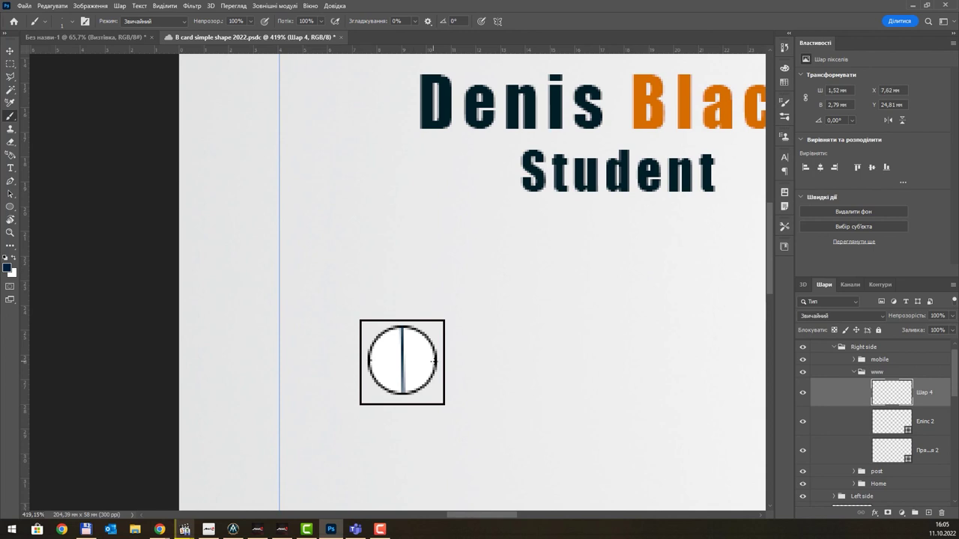
- Paint dark curved seams across the ball, including strokes across its upper and lower halves
{"action": "left_click", "coordinate": [436, 360], "text": "shift"}
{"action": "left_click_drag", "start_coordinate": [410, 360], "coordinate": [420, 382]}
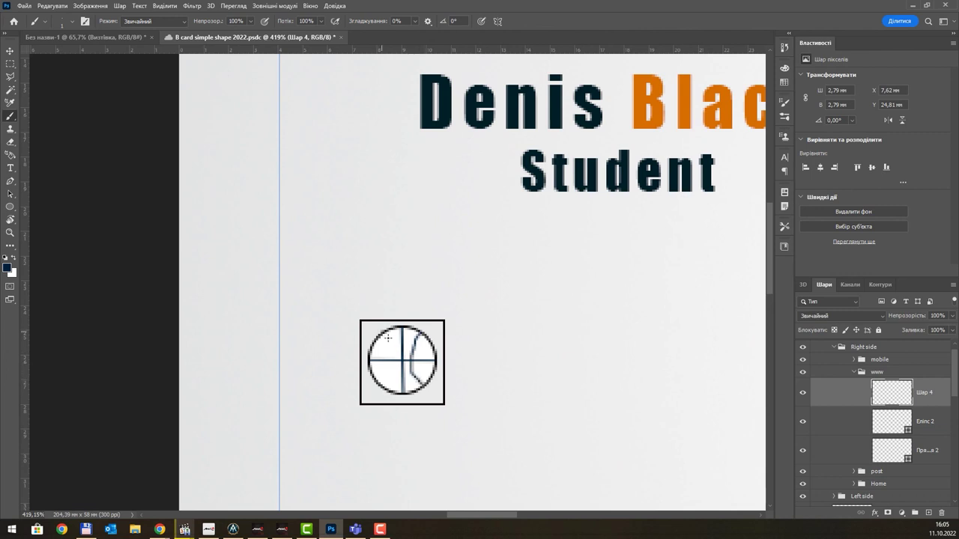
{"action": "left_click_drag", "start_coordinate": [388, 338], "coordinate": [390, 361]}
{"action": "scroll", "coordinate": [510, 335], "scroll_direction": "down", "scroll_amount": 5}
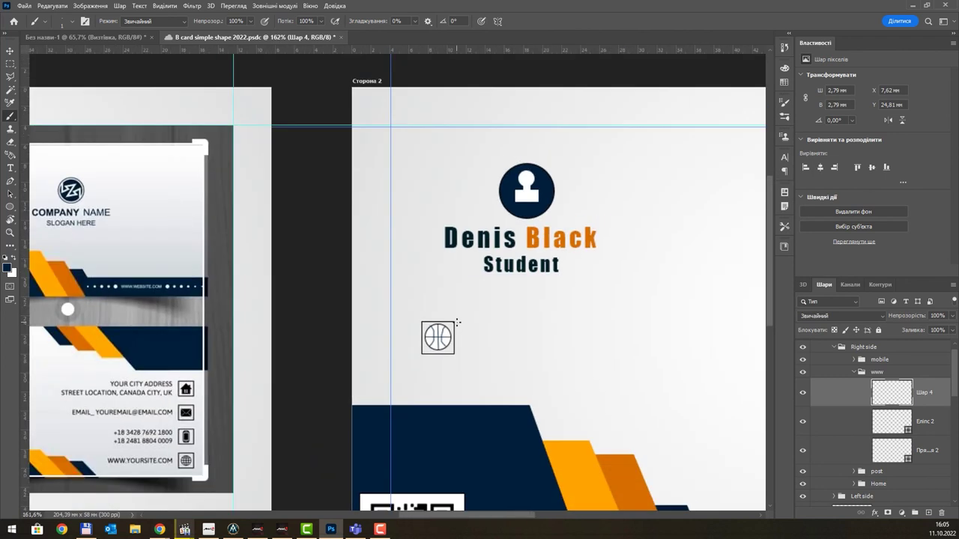
{"action": "scroll", "coordinate": [410, 335], "scroll_direction": "up", "scroll_amount": 6}
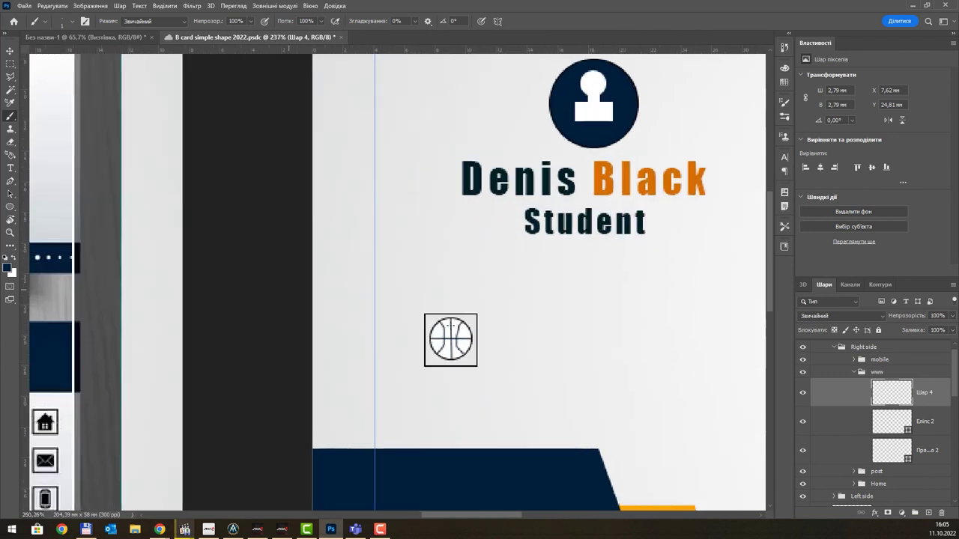
{"action": "left_click_drag", "start_coordinate": [410, 333], "coordinate": [498, 331]}
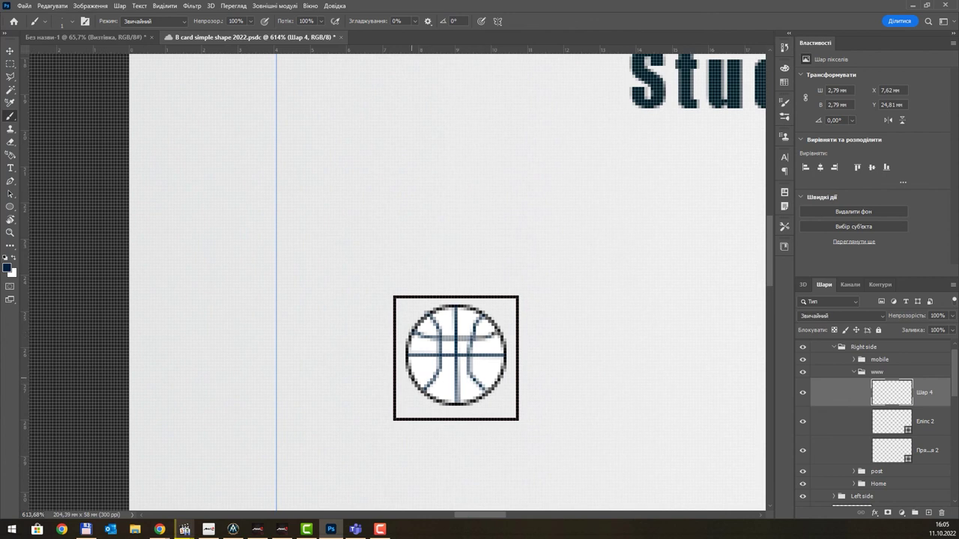
{"action": "mouse_move", "coordinate": [411, 380]}
{"action": "left_mouse_down"}
{"action": "mouse_move", "coordinate": [482, 367]}
{"action": "mouse_move", "coordinate": [496, 381]}
{"action": "left_mouse_up"}
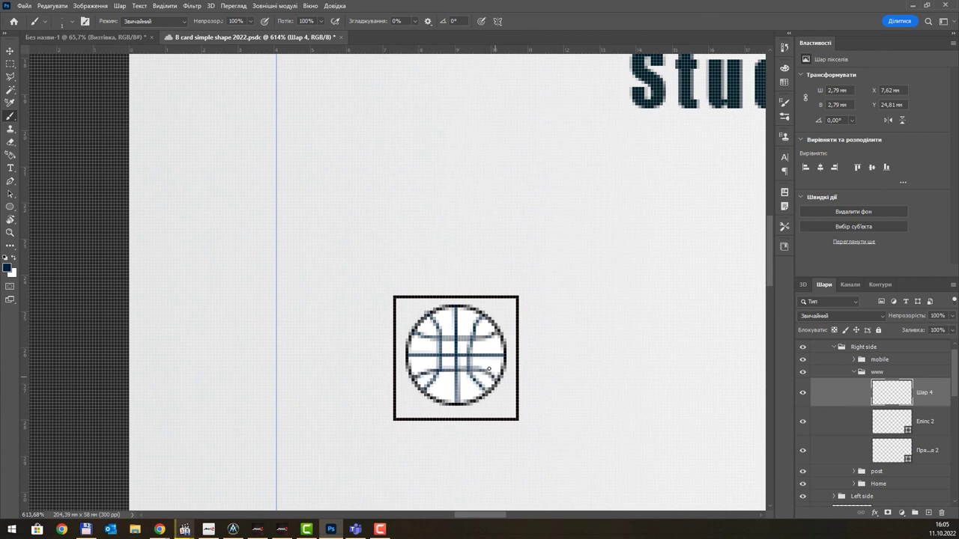
{"action": "scroll", "coordinate": [488, 369], "scroll_direction": "down", "scroll_amount": 6}
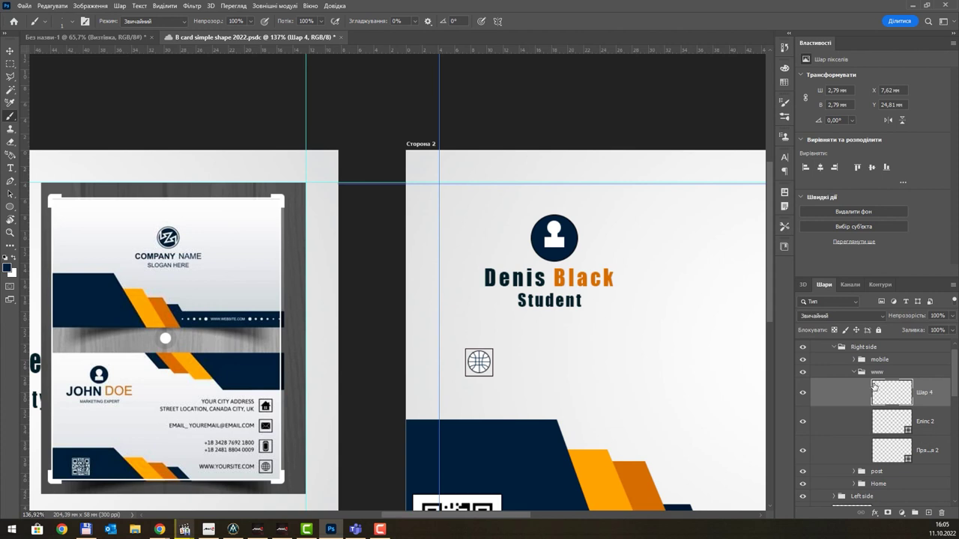
- Move the www icon group below the phone icon on side 2
{"action": "left_click", "coordinate": [874, 372]}
{"action": "scroll", "coordinate": [740, 363], "scroll_direction": "down", "scroll_amount": 4}
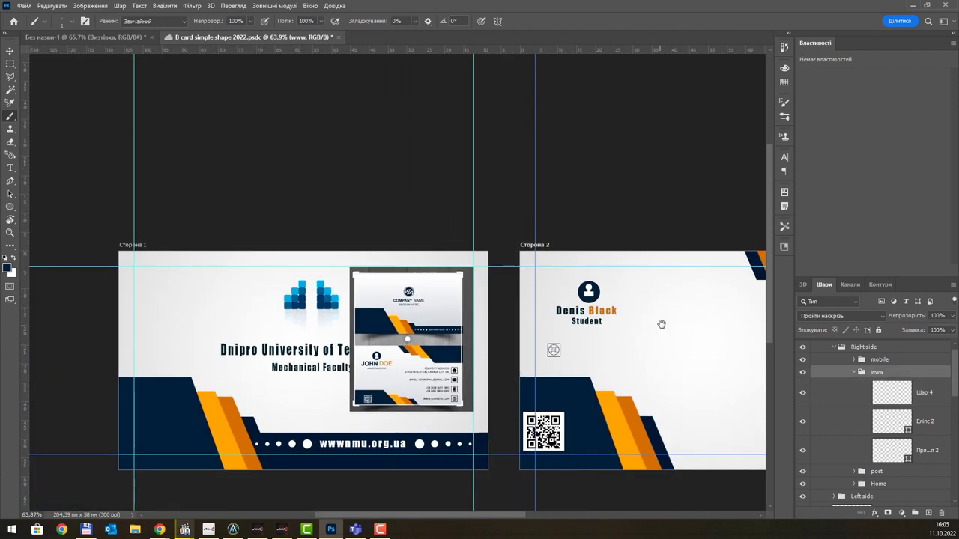
{"action": "mouse_move", "coordinate": [661, 324]}
{"action": "left_mouse_down"}
{"action": "mouse_move", "coordinate": [460, 332]}
{"action": "mouse_move", "coordinate": [413, 355]}
{"action": "left_mouse_up"}
{"action": "key", "text": "v"}
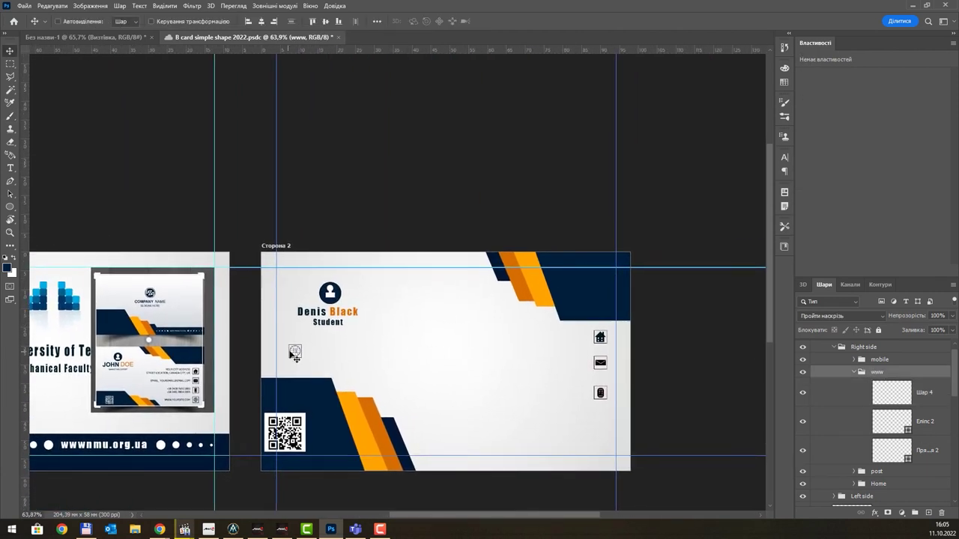
{"action": "left_click_drag", "start_coordinate": [294, 355], "coordinate": [600, 423]}
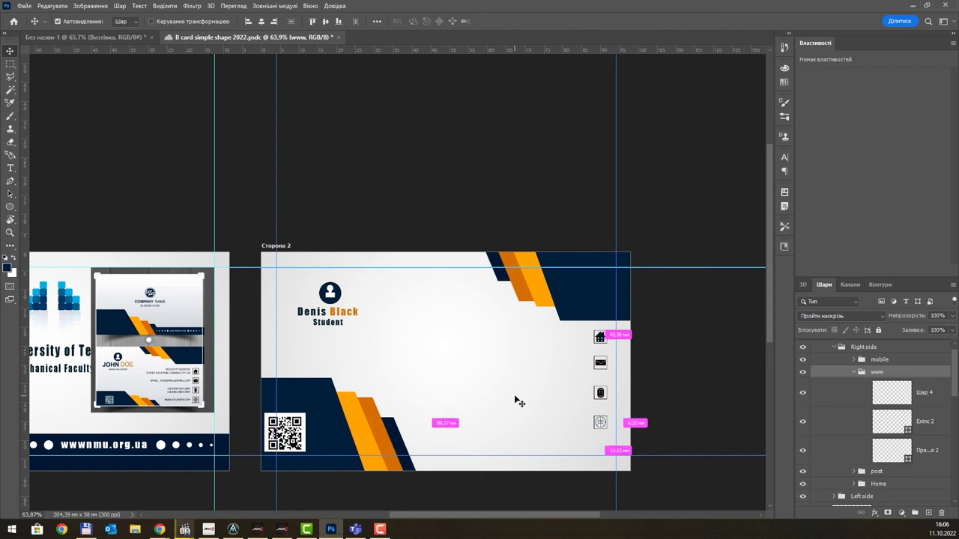
- Save the document with Ctrl+S
{"action": "key", "text": "ctrl+s"}
{"action": "scroll", "coordinate": [552, 365], "scroll_direction": "up", "scroll_amount": 2}
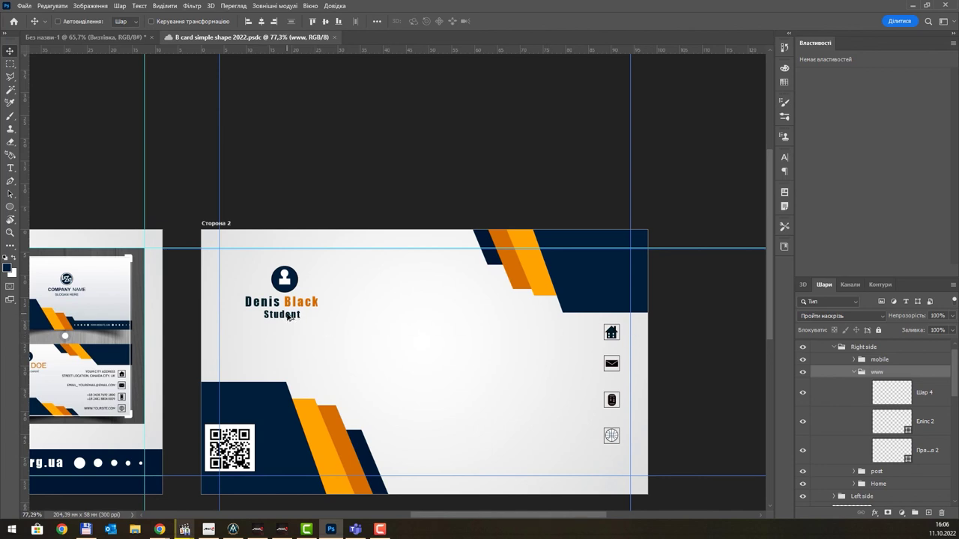
{"action": "key", "text": "ctrl"}
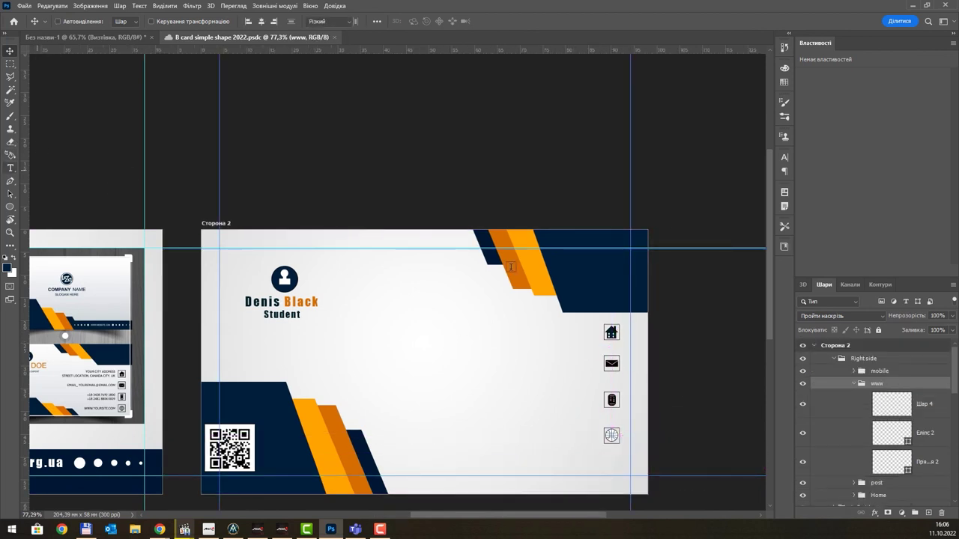
- Collapse the www and Right side groups and create a new group in Сторона 2 named TXT
{"action": "left_click", "coordinate": [10, 167]}
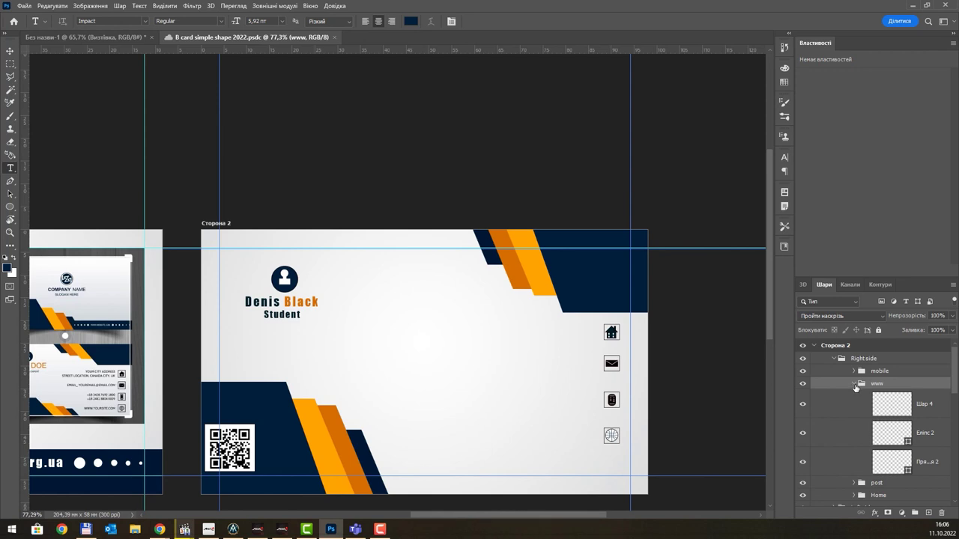
{"action": "left_click", "coordinate": [855, 383]}
{"action": "left_click", "coordinate": [834, 358]}
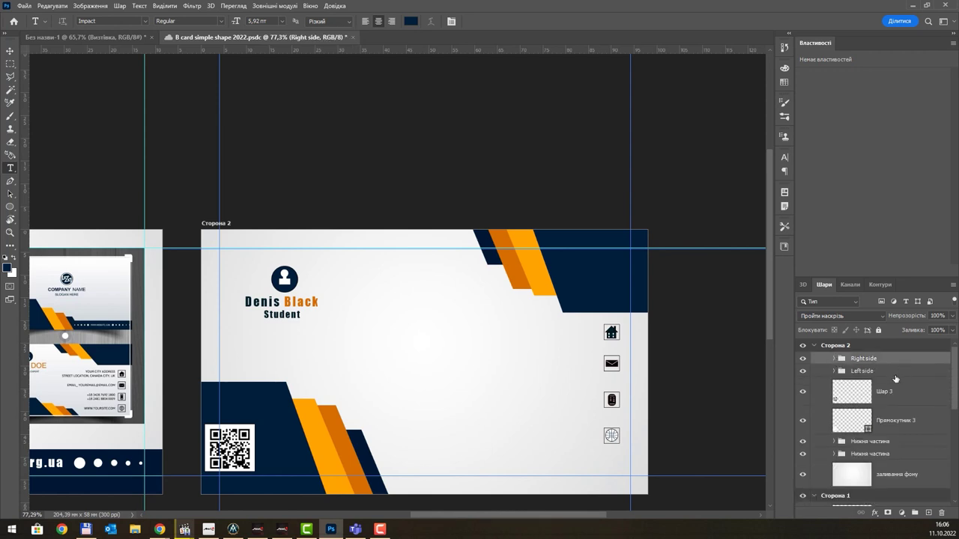
{"action": "left_click", "coordinate": [915, 513]}
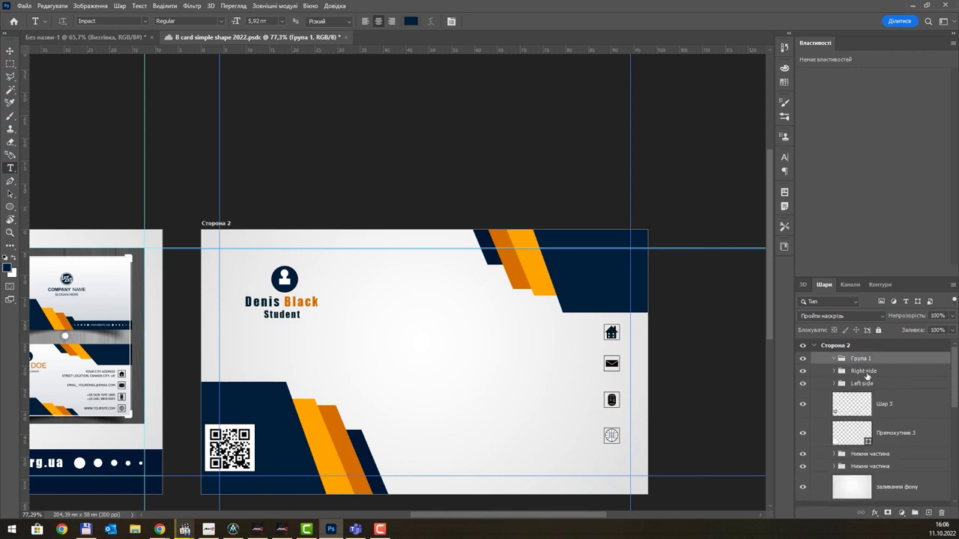
{"action": "double_click", "coordinate": [865, 360]}
{"action": "type", "text": "TxT"}
{"action": "key", "text": "Return"}
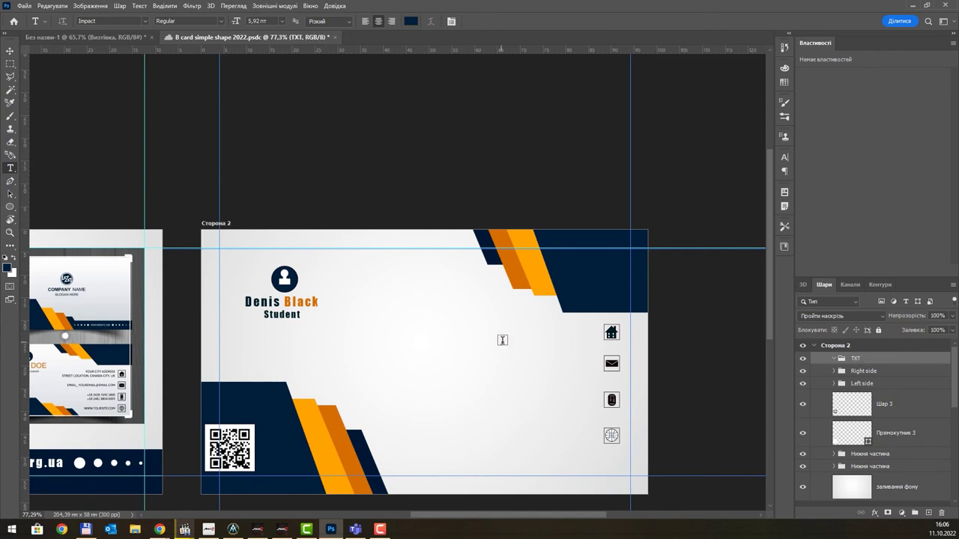
- Add an Adress text label beside the house icon and retype its copy as E-Mail
{"action": "left_click", "coordinate": [503, 339]}
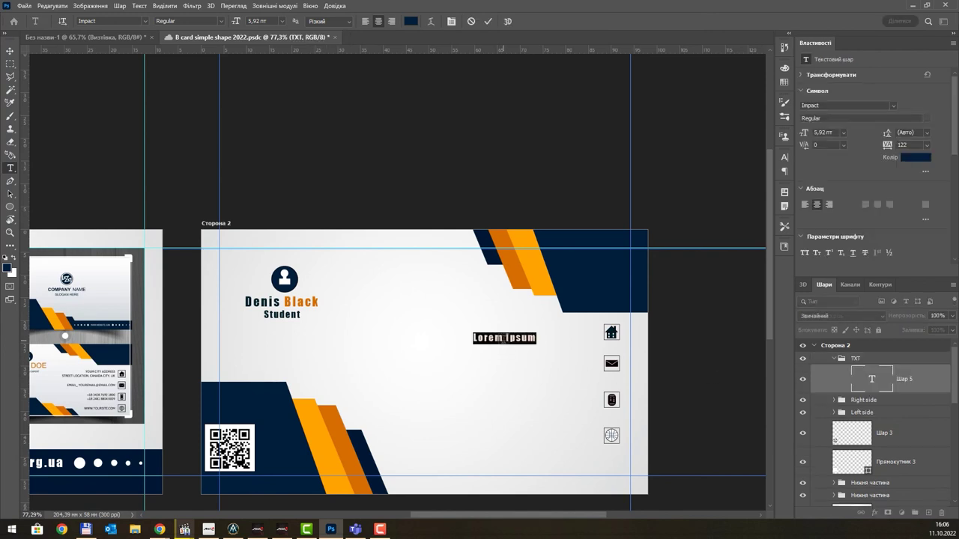
{"action": "type", "text": "Adress"}
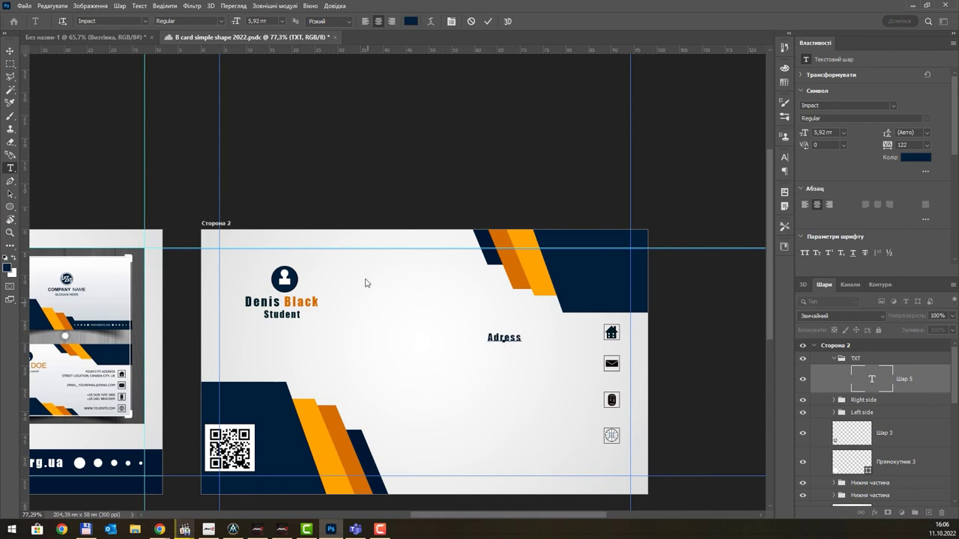
{"action": "key", "text": "Escape"}
{"action": "key", "text": "v"}
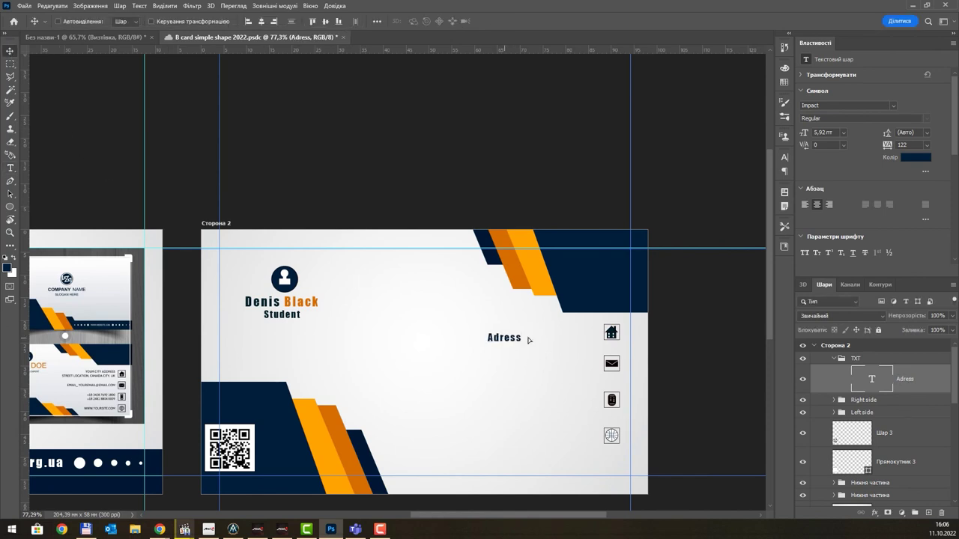
{"action": "left_click_drag", "start_coordinate": [527, 337], "coordinate": [560, 368]}
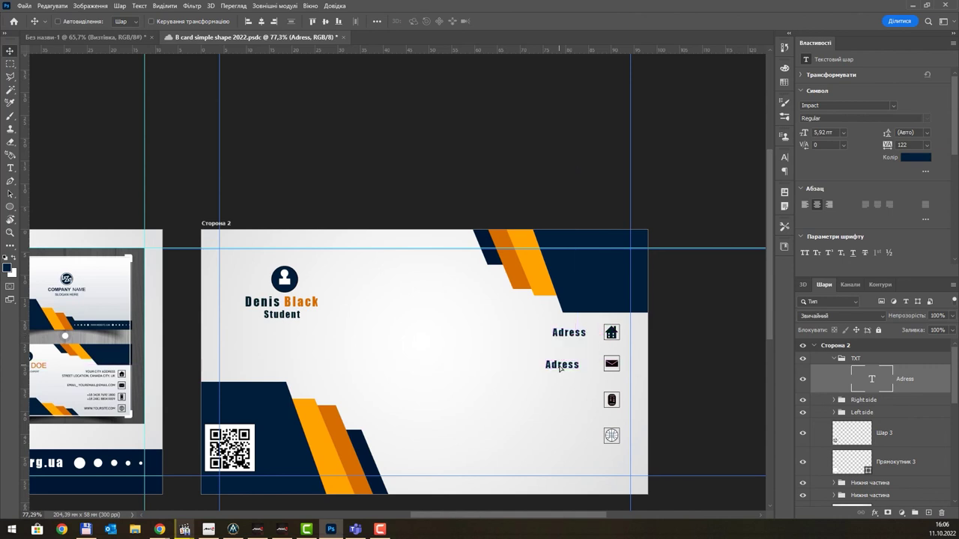
{"action": "double_click", "coordinate": [566, 366]}
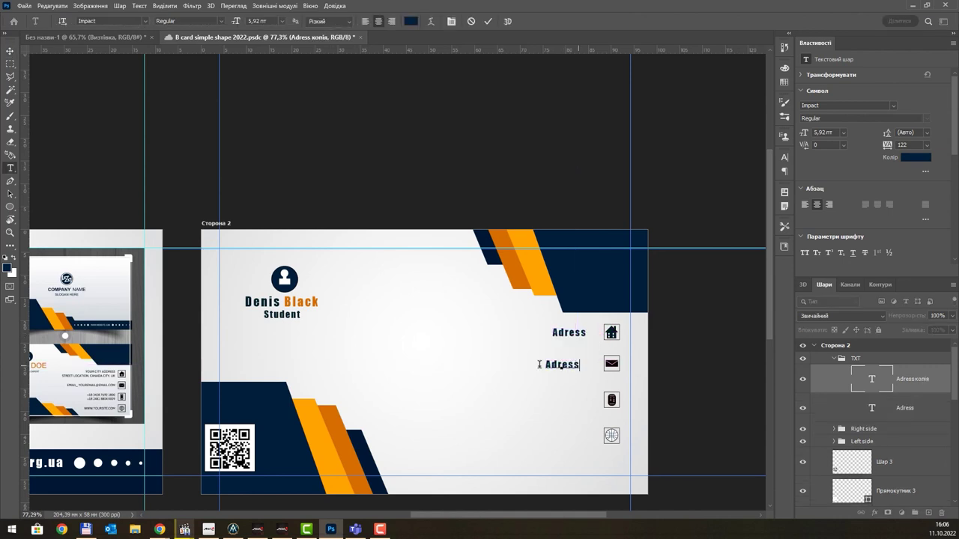
{"action": "key", "text": "ctrl+a"}
{"action": "type", "text": "E-Mail"}
- Commit the E-Mail label and duplicate it down beside the lower icons
{"action": "left_click", "coordinate": [10, 50]}
{"action": "left_click_drag", "start_coordinate": [568, 379], "coordinate": [565, 441], "text": "alt"}
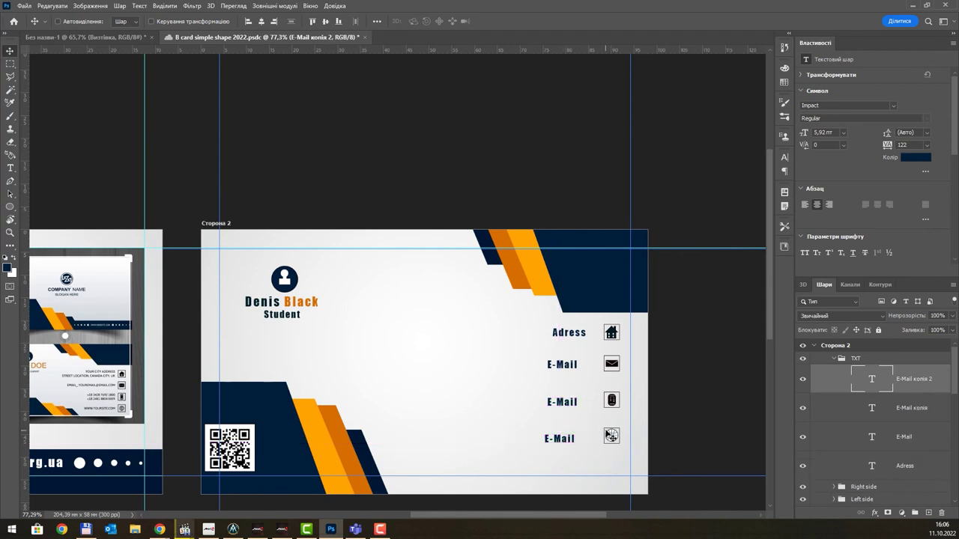
{"action": "key", "text": "t"}
{"action": "left_click", "coordinate": [563, 435]}
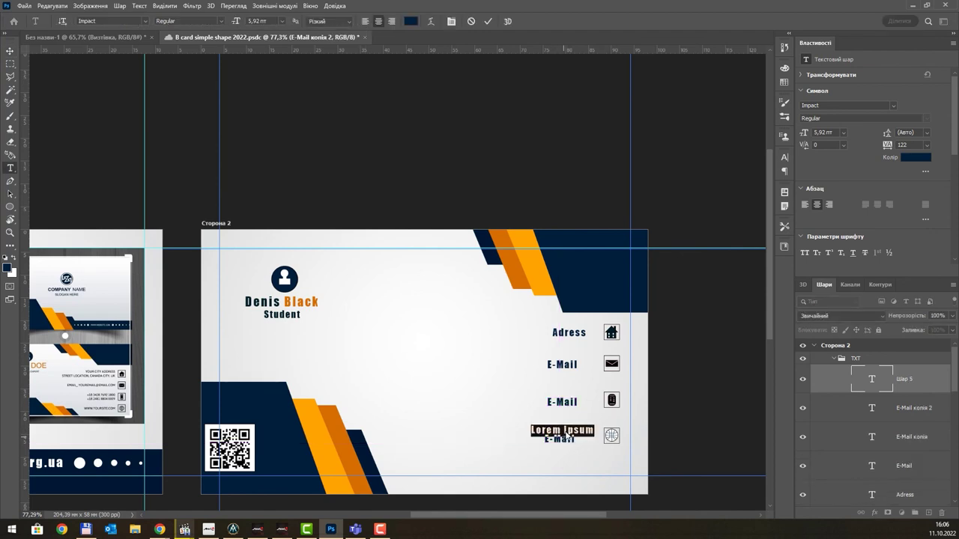
{"action": "key", "text": "Escape"}
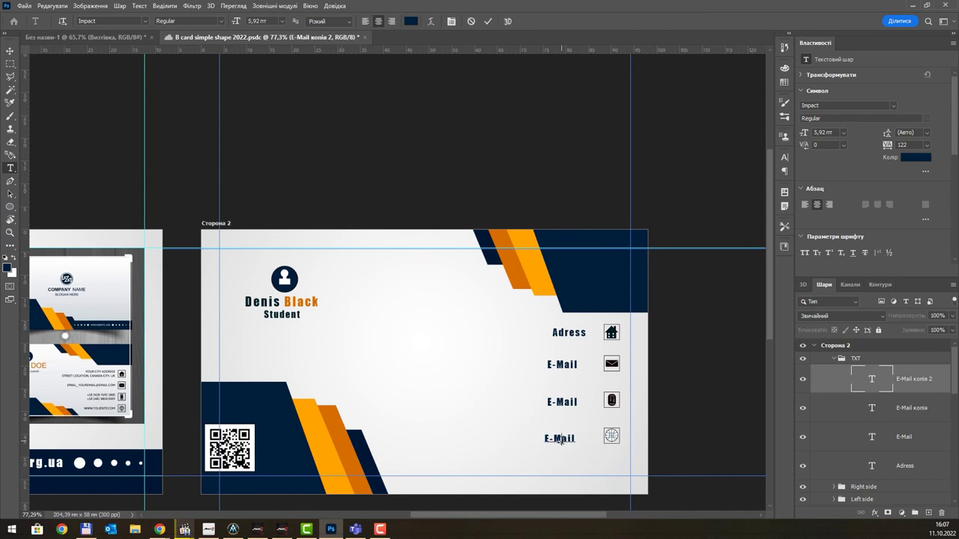
{"action": "double_click", "coordinate": [561, 439]}
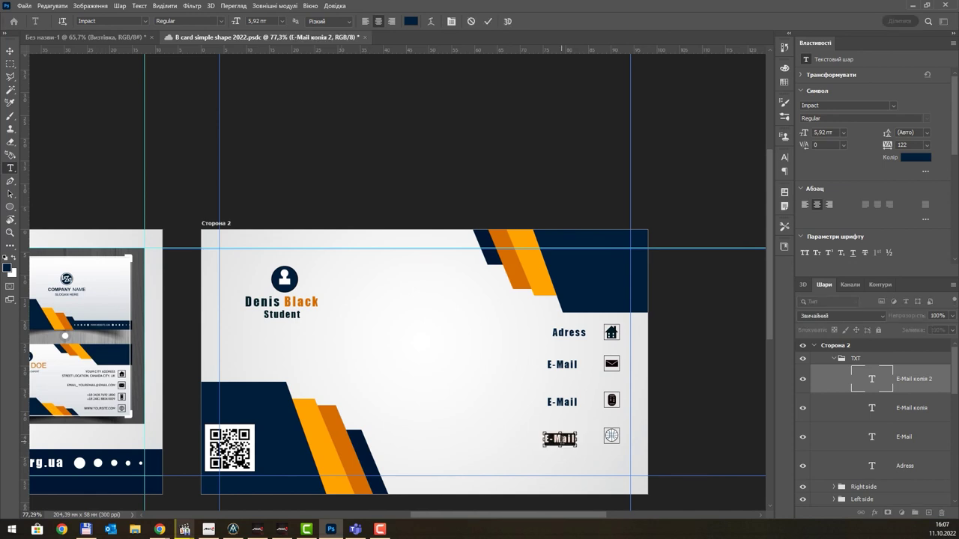
{"action": "type", "text": "www.pmu."}
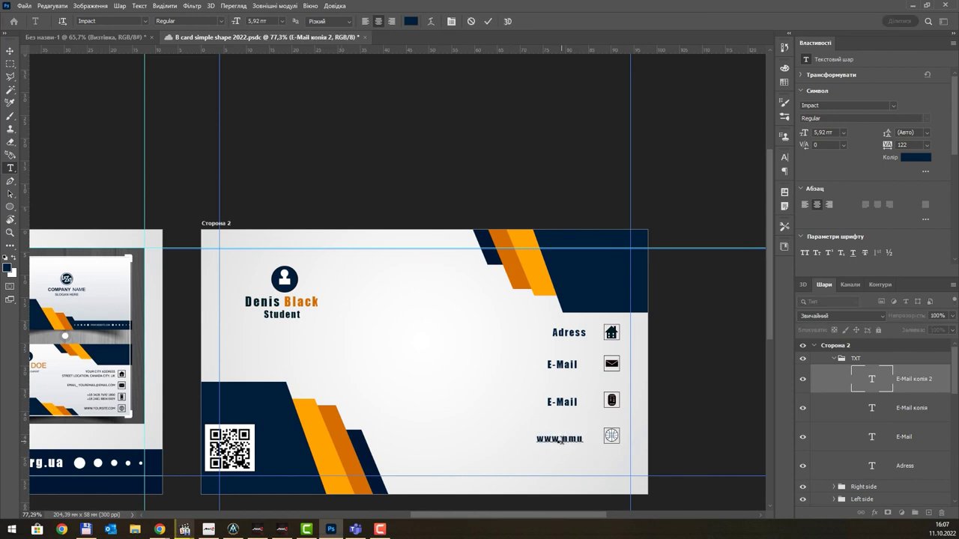
{"action": "type", "text": "org.ua"}
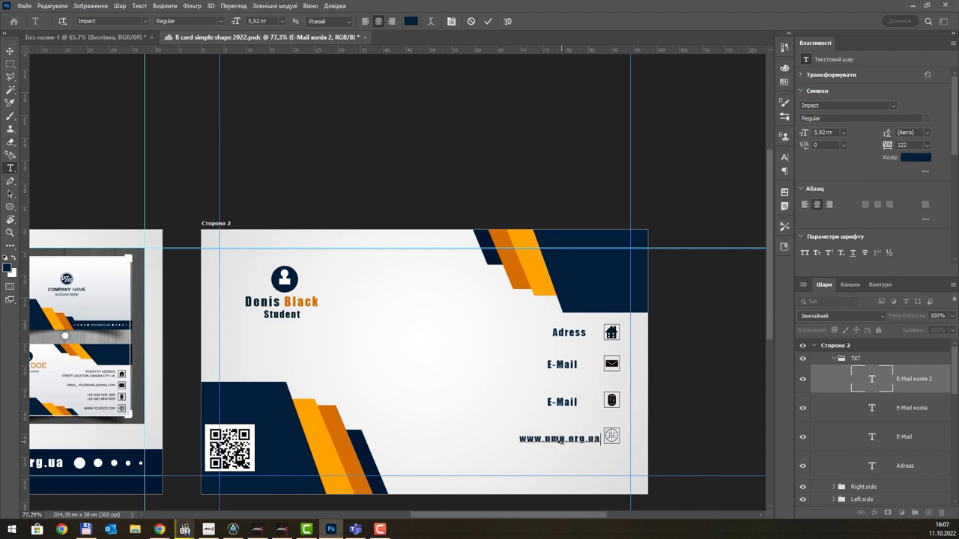
{"action": "left_click", "coordinate": [10, 50]}
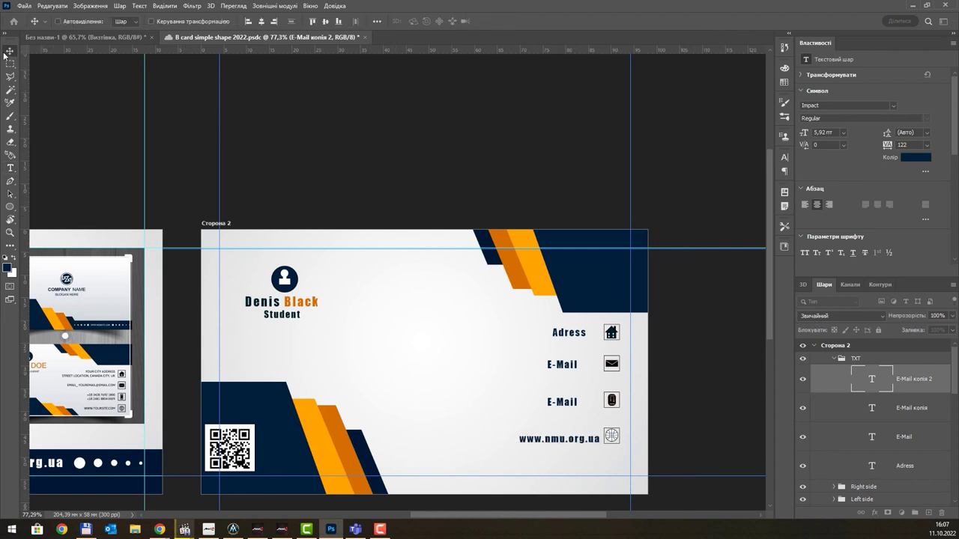
{"action": "left_click_drag", "start_coordinate": [570, 440], "coordinate": [565, 439]}
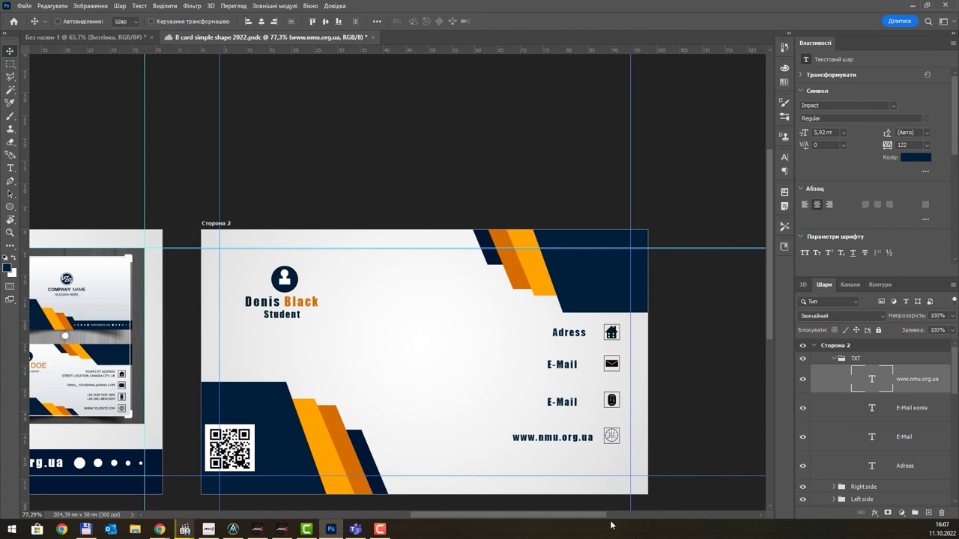
{"action": "scroll", "coordinate": [379, 301], "scroll_direction": "down", "scroll_amount": 3}
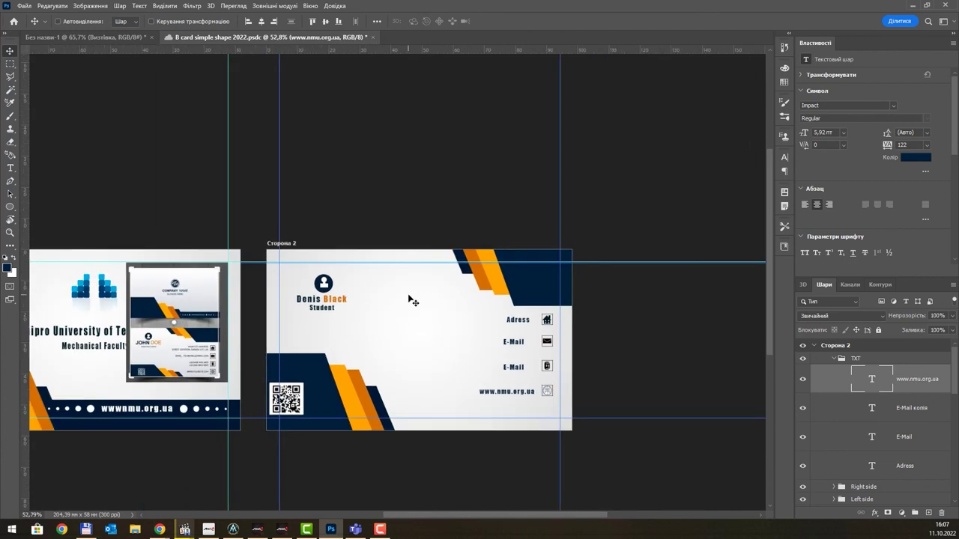
{"action": "left_click_drag", "start_coordinate": [388, 315], "coordinate": [477, 287]}
{"action": "scroll", "coordinate": [525, 262], "scroll_direction": "up", "scroll_amount": 1}
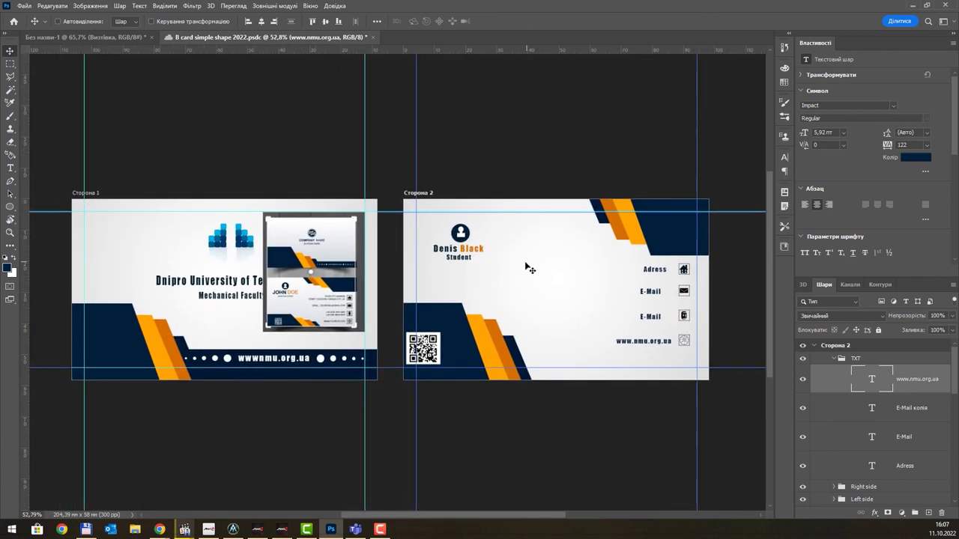